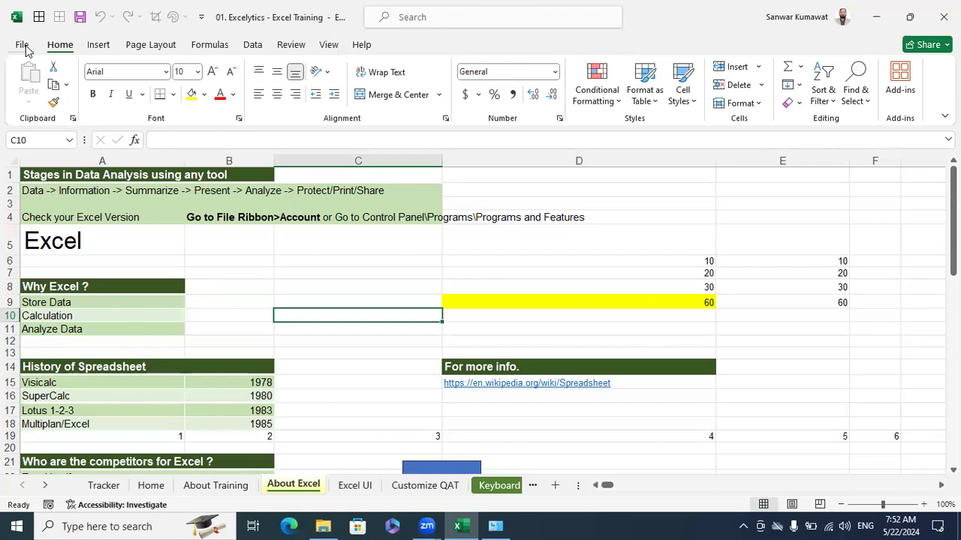
- Check the Office product and version information on the account page and return to the worksheet
{"action": "left_click", "coordinate": [43, 458]}
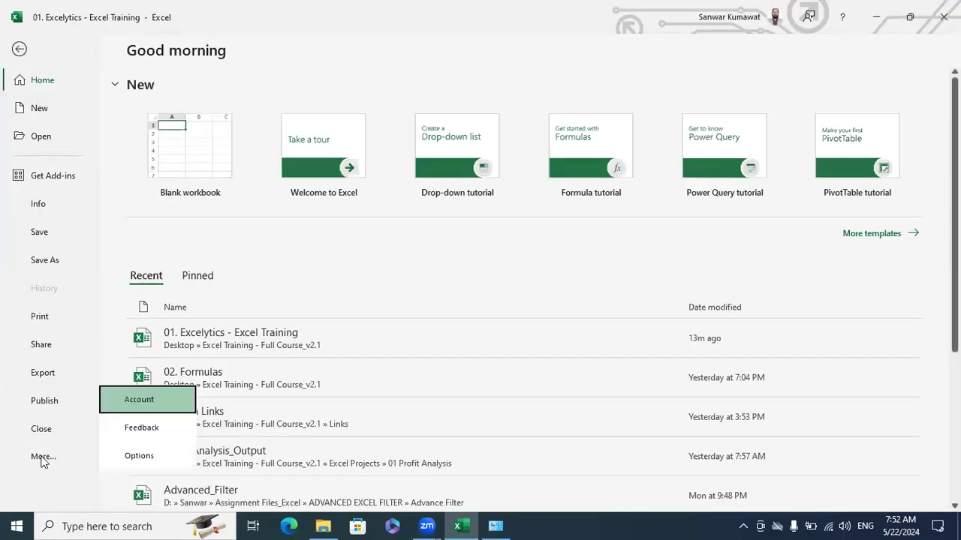
{"action": "left_click", "coordinate": [154, 400]}
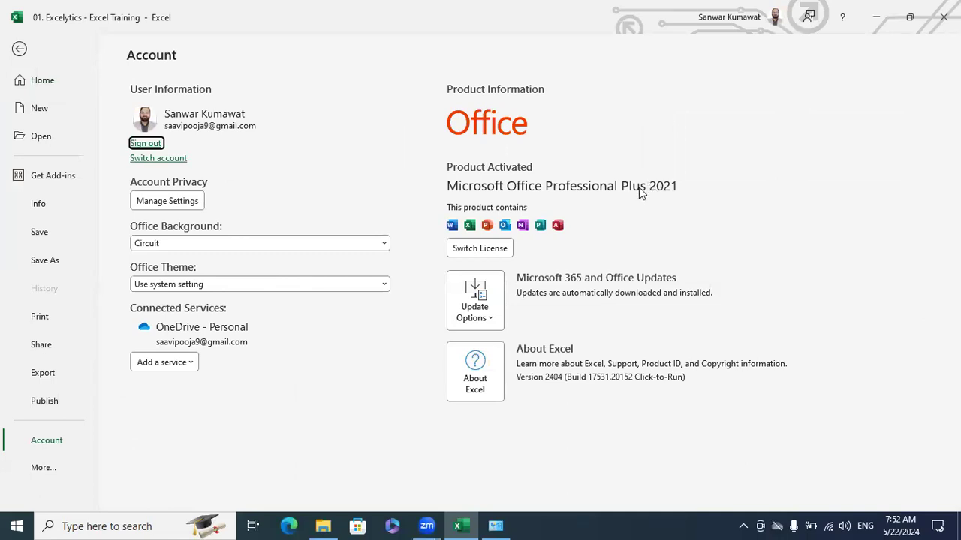
{"action": "left_click", "coordinate": [20, 49]}
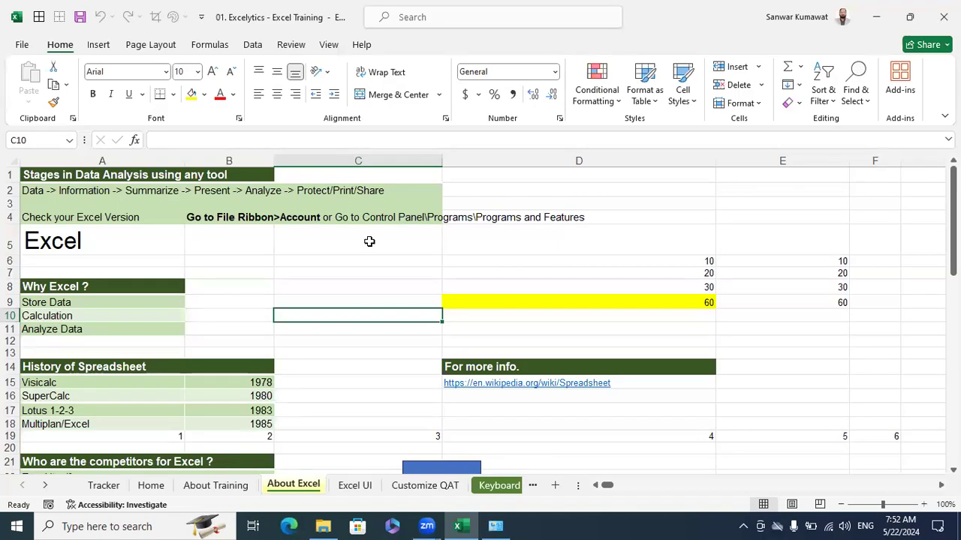
- Check the installed Microsoft Office Professional Plus 2021 entry in Control Panel's Programs and Features, and switch back to Excel
{"action": "key", "text": "super+r"}
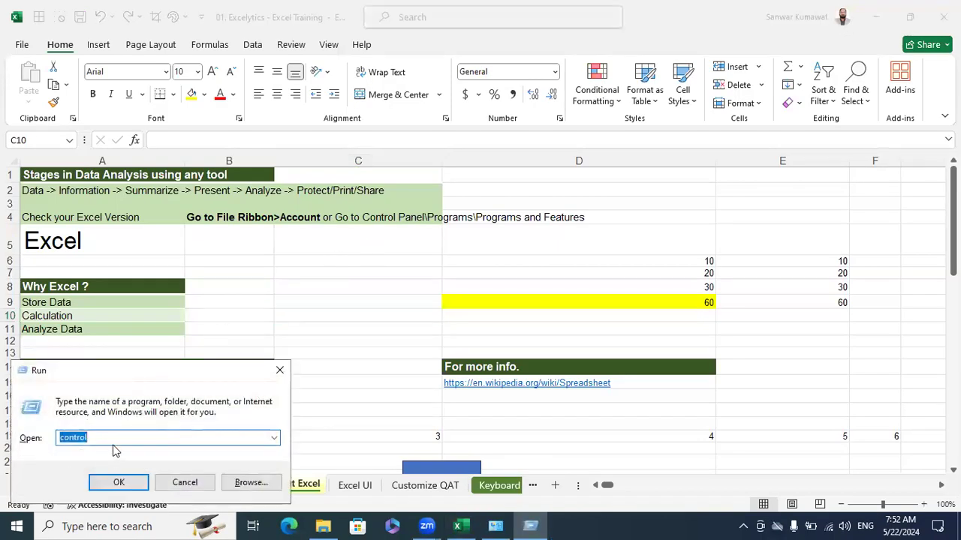
{"action": "left_click", "coordinate": [120, 482]}
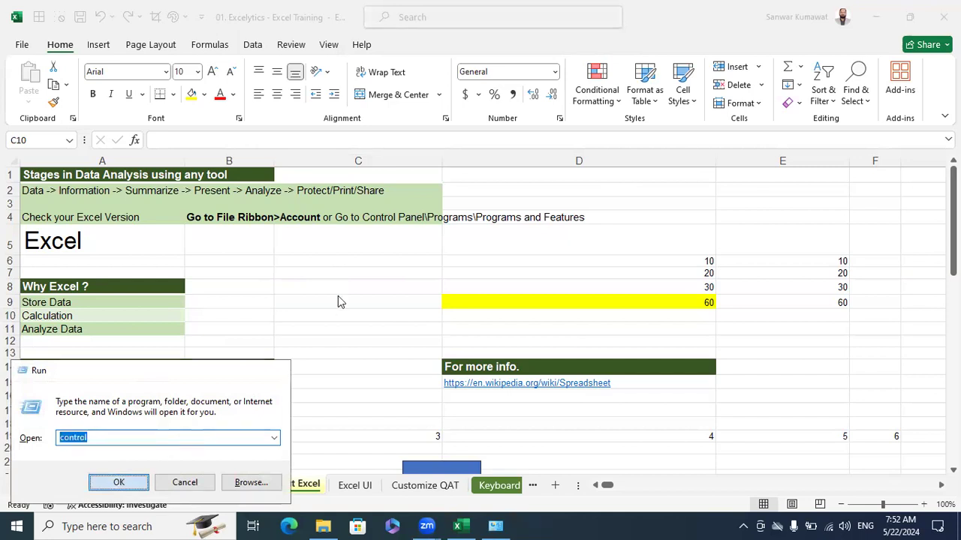
{"action": "key", "text": "Return"}
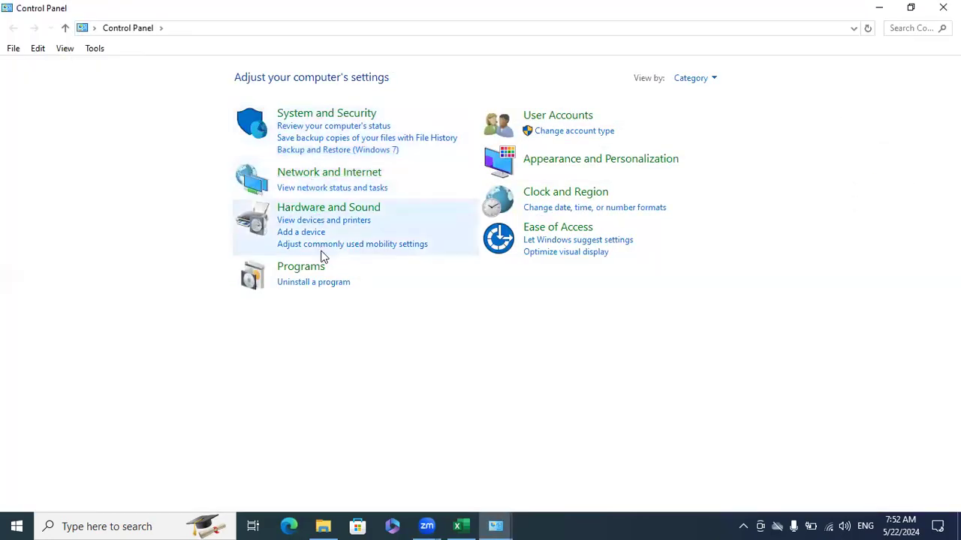
{"action": "left_click", "coordinate": [304, 268]}
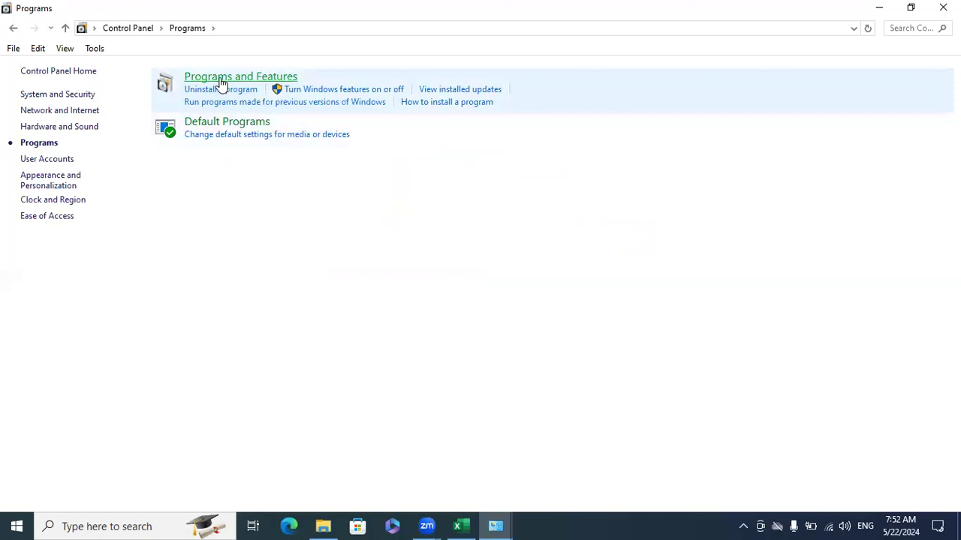
{"action": "left_click", "coordinate": [213, 81]}
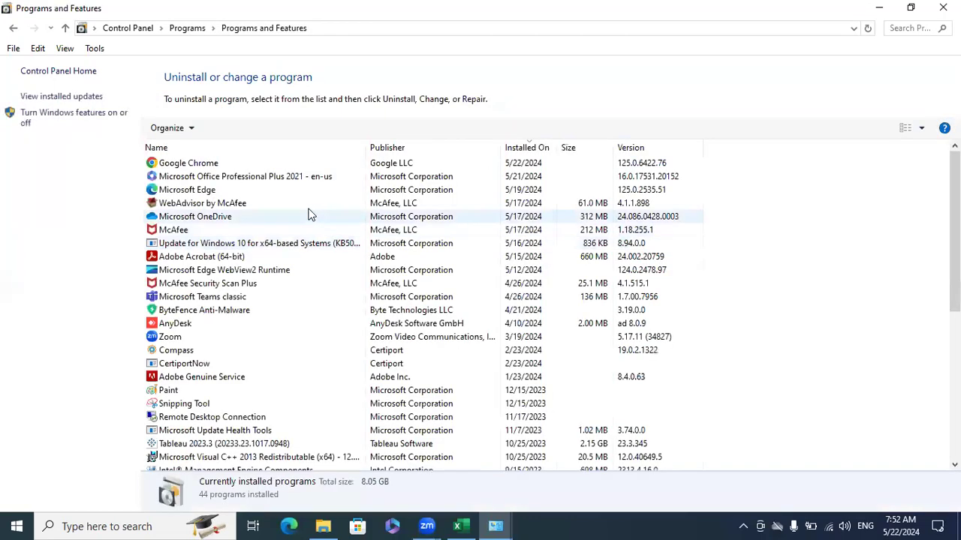
{"action": "left_click", "coordinate": [276, 180]}
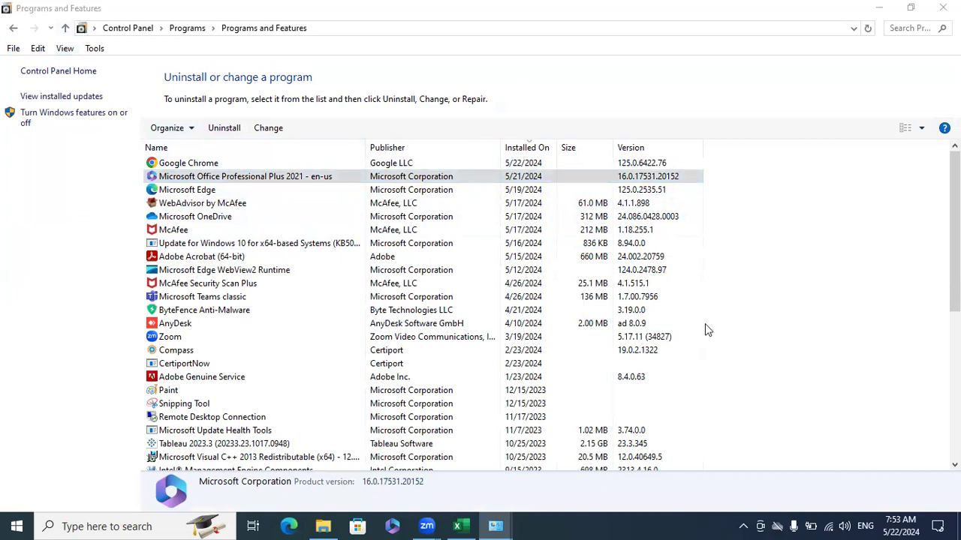
{"action": "left_click", "coordinate": [458, 526]}
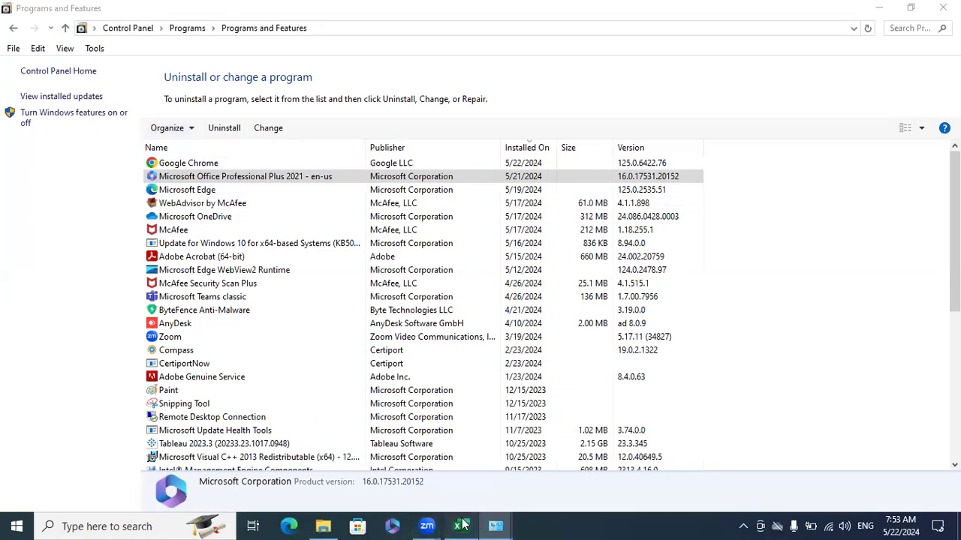
- Examine the History of Spreadsheet entries and their years on the About Excel sheet
{"action": "scroll", "coordinate": [392, 348], "scroll_direction": "down", "scroll_amount": 20}
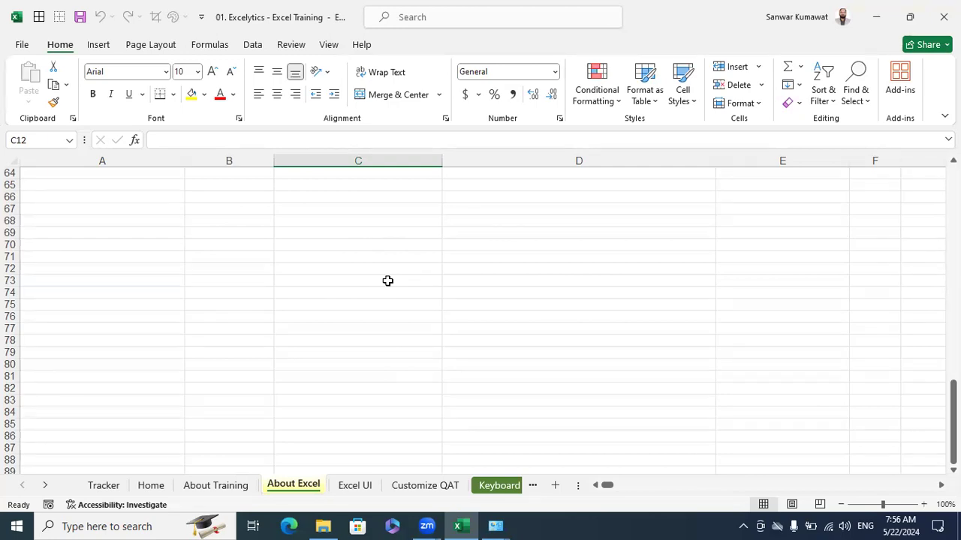
{"action": "scroll", "coordinate": [387, 280], "scroll_direction": "up", "scroll_amount": 20}
{"action": "scroll", "coordinate": [234, 300], "scroll_direction": "down", "scroll_amount": 1}
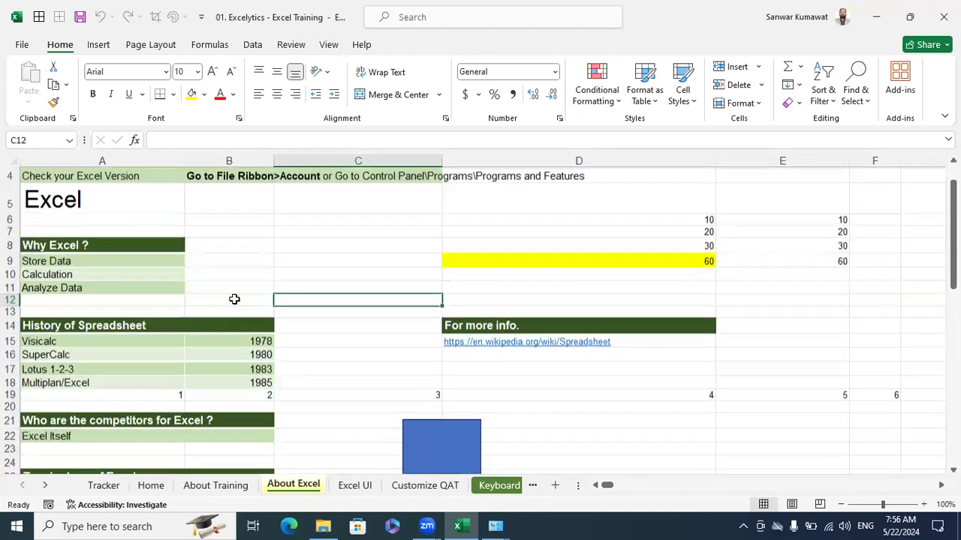
{"action": "scroll", "coordinate": [234, 300], "scroll_direction": "down", "scroll_amount": 3}
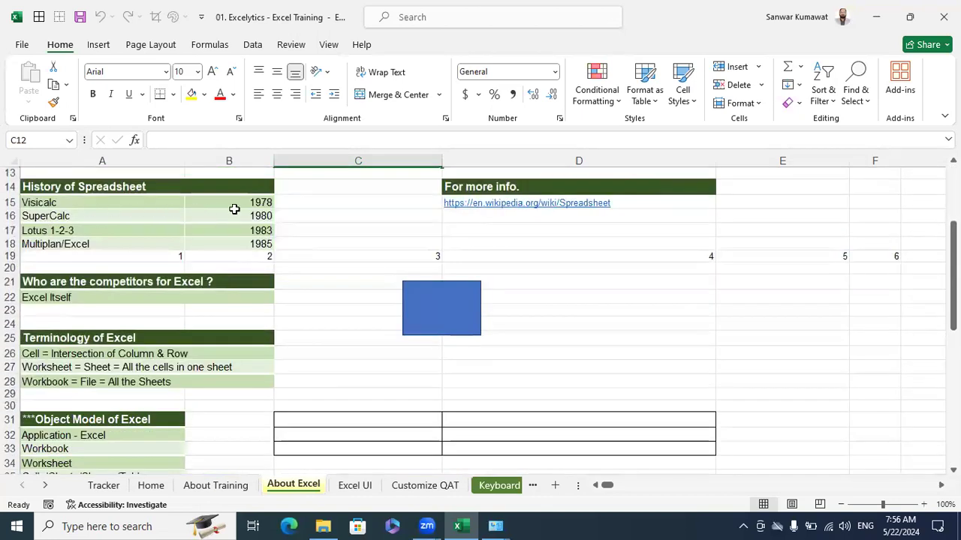
{"action": "left_click", "coordinate": [65, 200]}
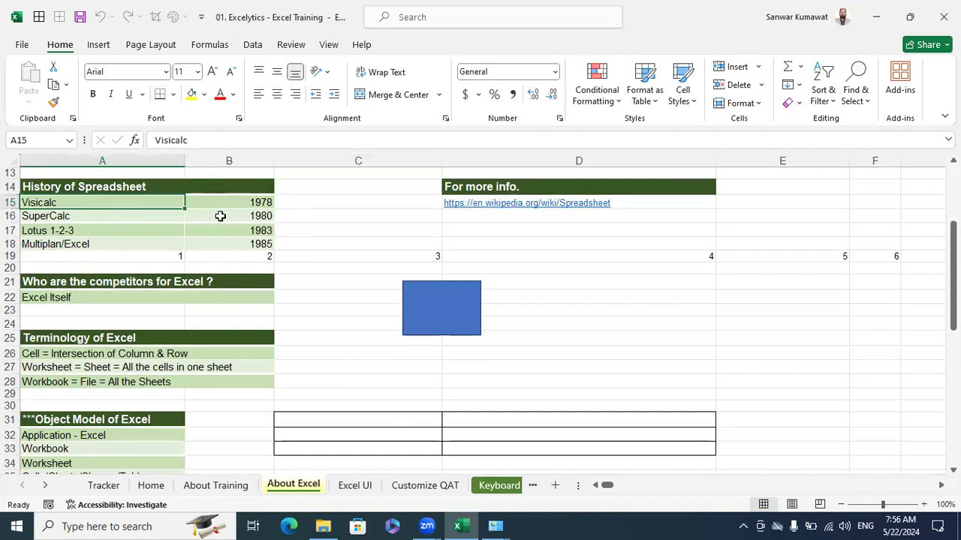
{"action": "left_click", "coordinate": [91, 217]}
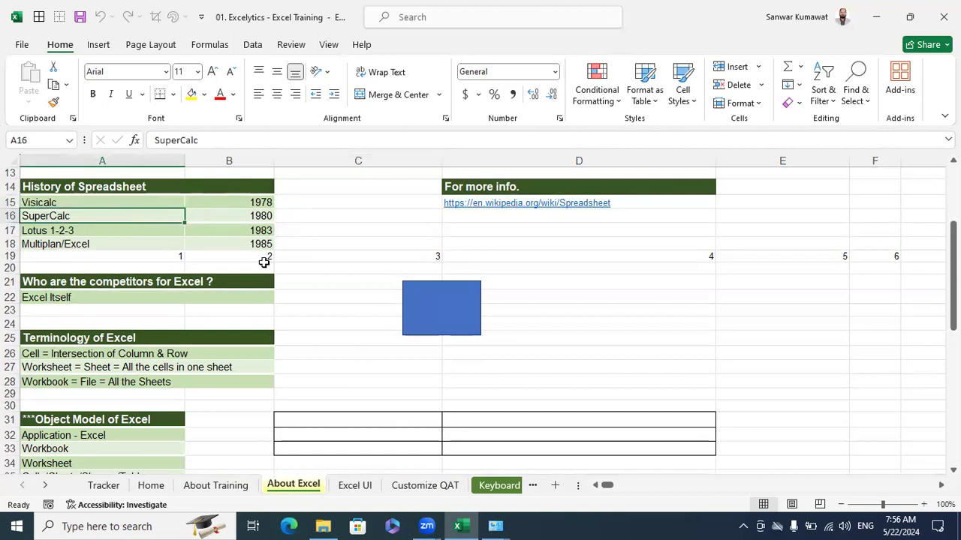
{"action": "left_click", "coordinate": [242, 216]}
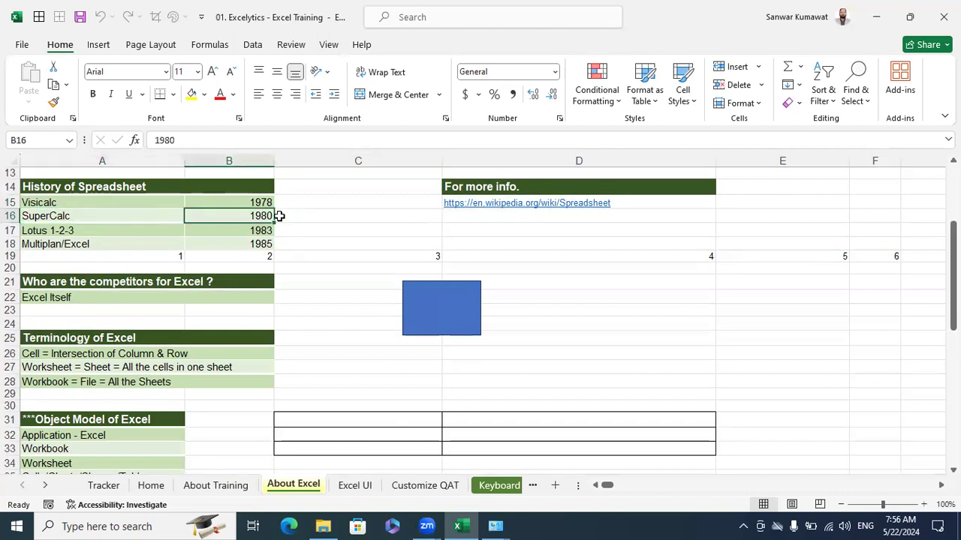
{"action": "left_click", "coordinate": [255, 232]}
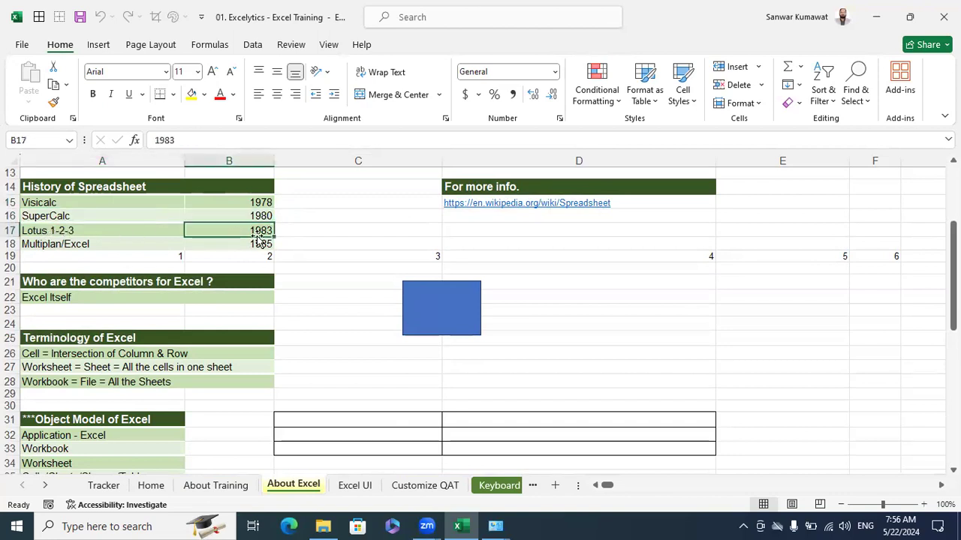
{"action": "left_click", "coordinate": [234, 244]}
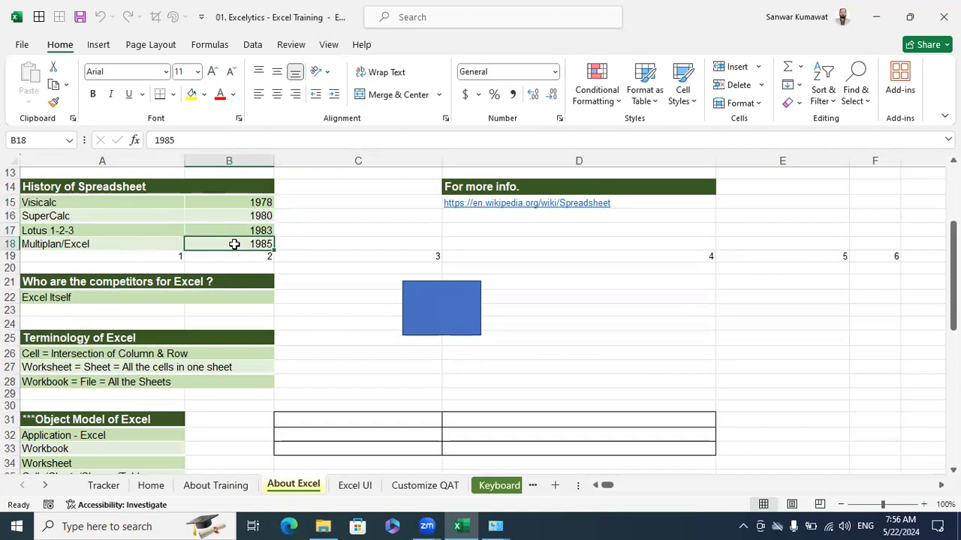
{"action": "left_click", "coordinate": [317, 235]}
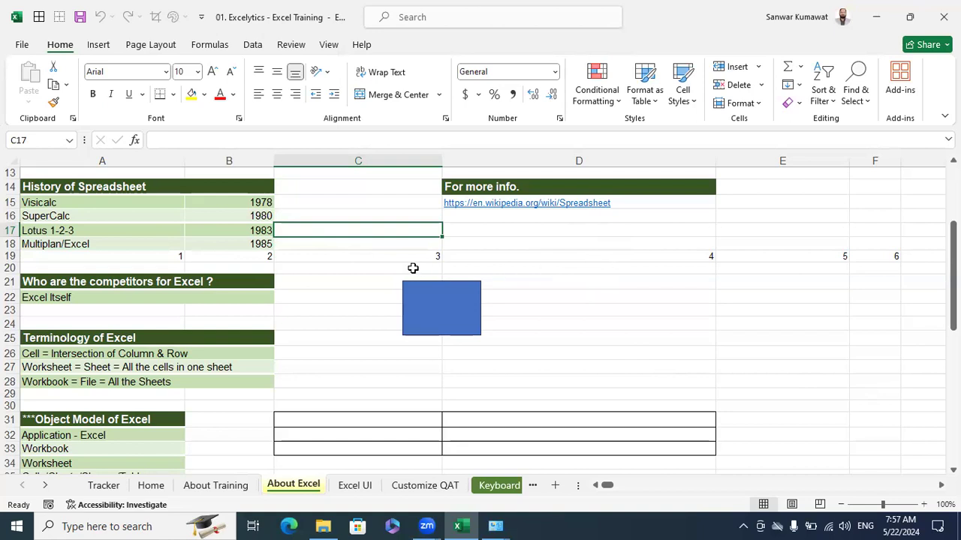
- Examine the first three programs in the spreadsheet history list and the entry about Excel's competitors
{"action": "left_click_drag", "start_coordinate": [45, 202], "coordinate": [45, 232]}
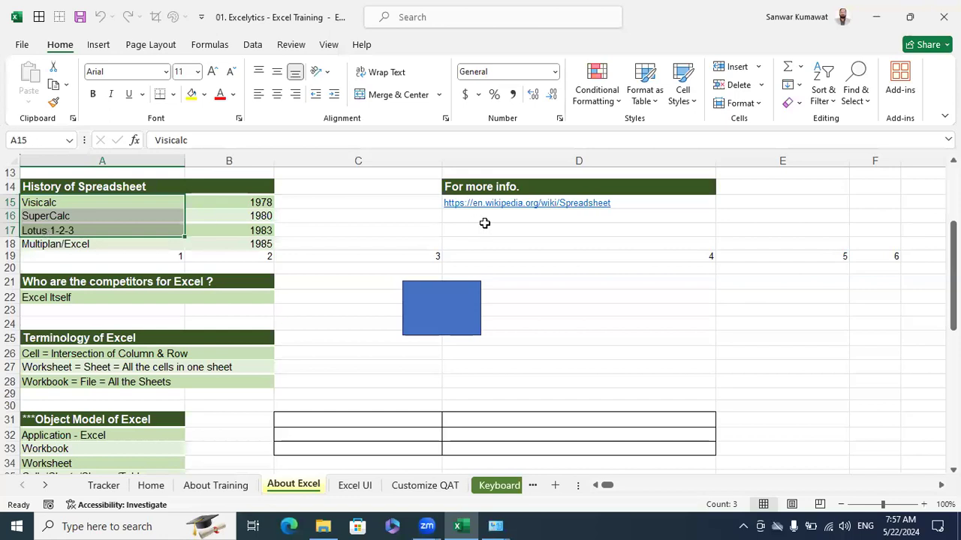
{"action": "left_click", "coordinate": [533, 243]}
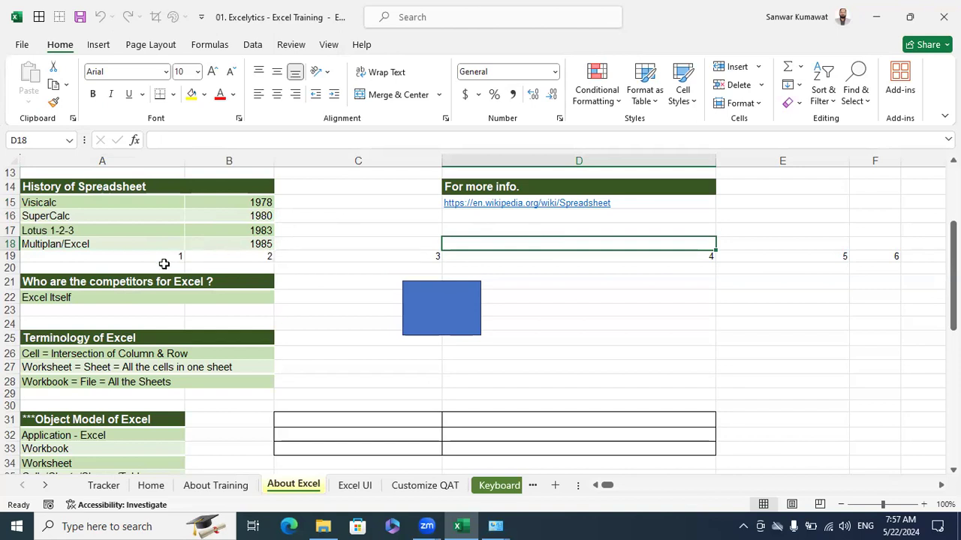
{"action": "left_click", "coordinate": [86, 296]}
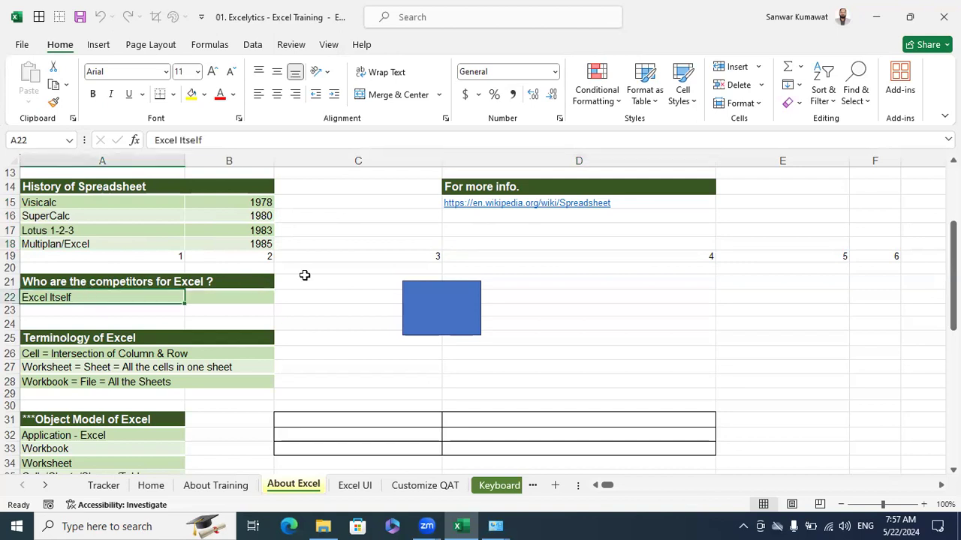
- Look through the About Excel sheet from its heading down to the blank rows below the worksheet size table
{"action": "scroll", "coordinate": [305, 275], "scroll_direction": "up", "scroll_amount": 4}
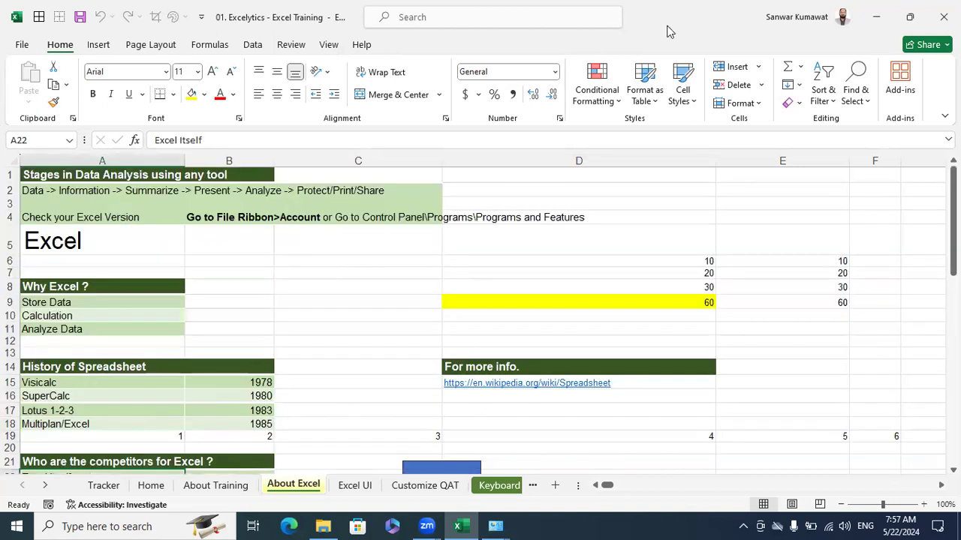
{"action": "left_click", "coordinate": [316, 7]}
{"action": "left_click", "coordinate": [338, 287]}
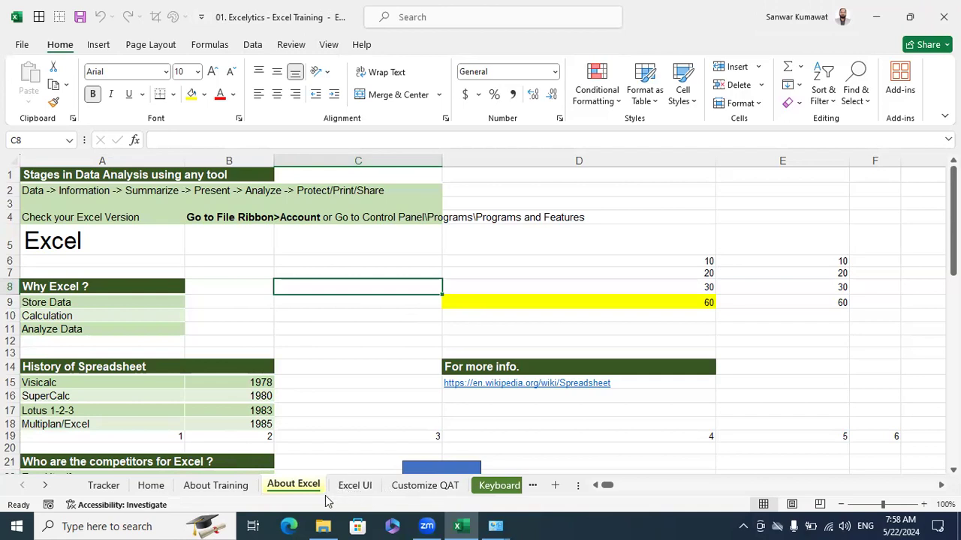
{"action": "left_click", "coordinate": [373, 365]}
{"action": "scroll", "coordinate": [373, 366], "scroll_direction": "down", "scroll_amount": 5}
{"action": "scroll", "coordinate": [437, 361], "scroll_direction": "down", "scroll_amount": 10}
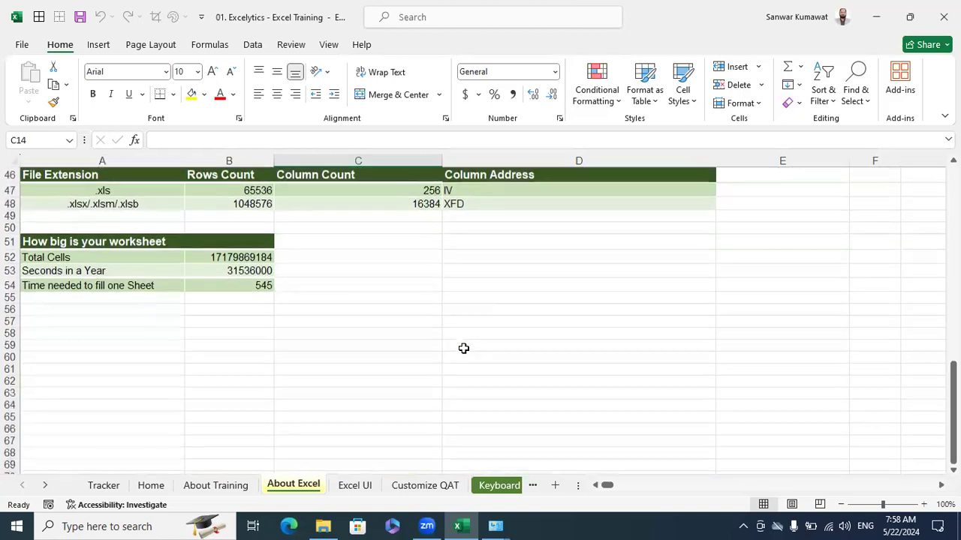
{"action": "left_click", "coordinate": [463, 348]}
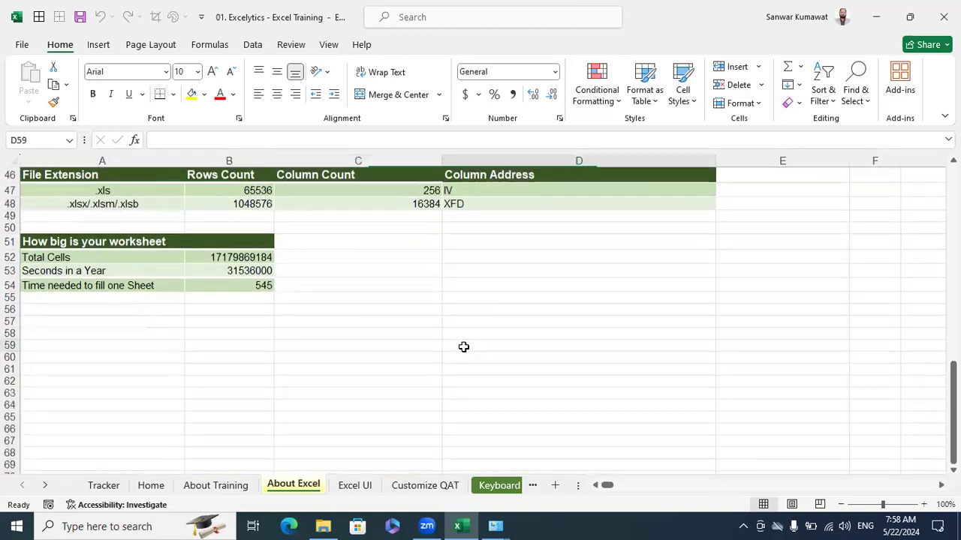
{"action": "scroll", "coordinate": [435, 345], "scroll_direction": "down", "scroll_amount": 7}
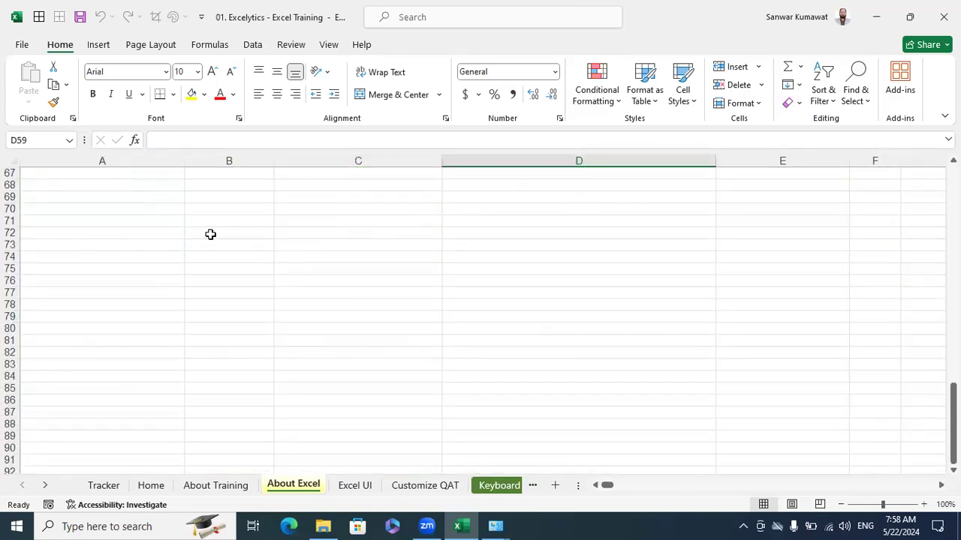
{"action": "left_click", "coordinate": [320, 242]}
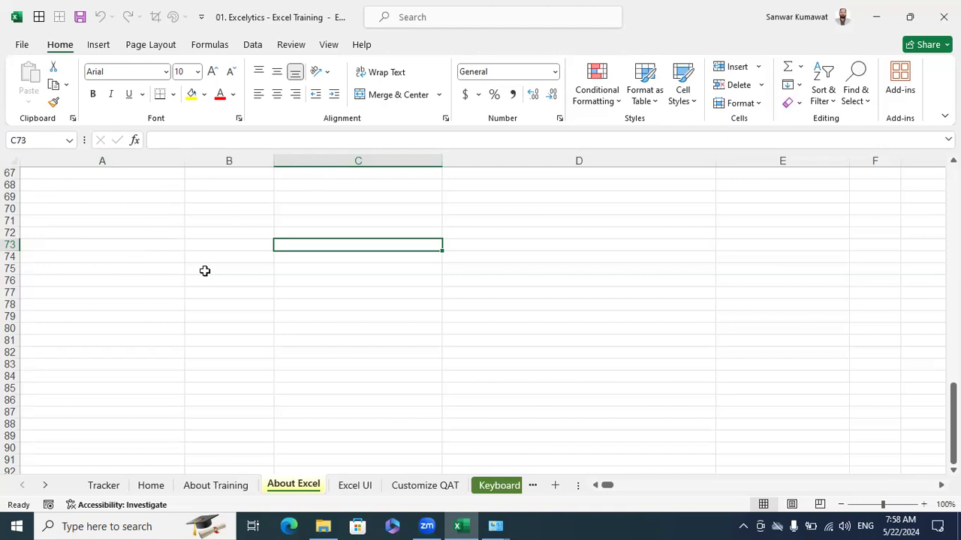
- Examine the Terminology of Excel definitions of cell, worksheet and workbook, comparing them with the sheet's blank cells
{"action": "scroll", "coordinate": [205, 271], "scroll_direction": "up", "scroll_amount": 11}
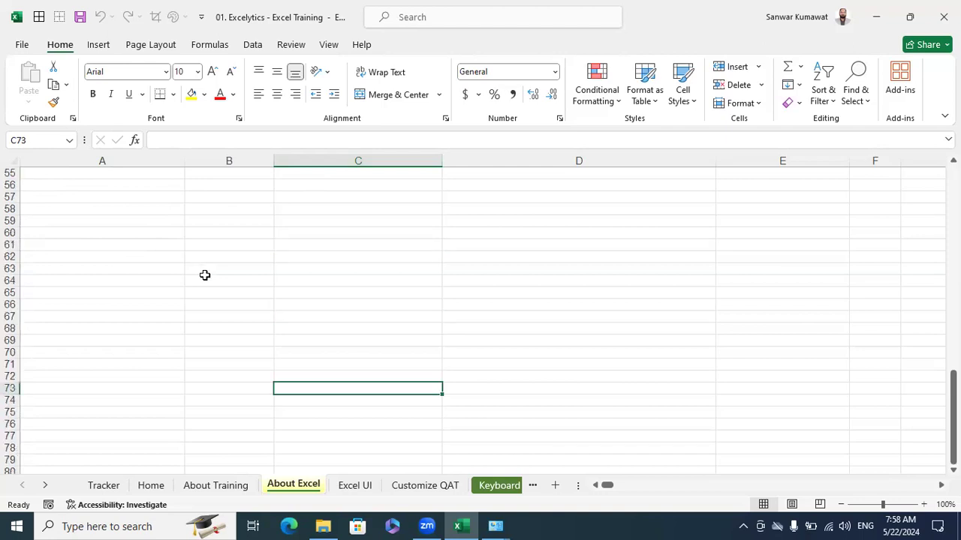
{"action": "scroll", "coordinate": [204, 274], "scroll_direction": "up", "scroll_amount": 6}
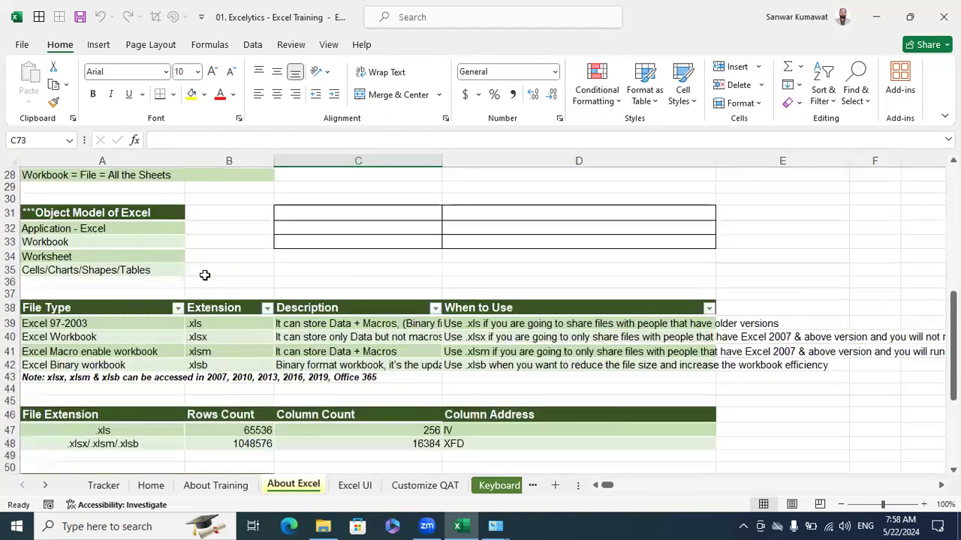
{"action": "left_click", "coordinate": [45, 272]}
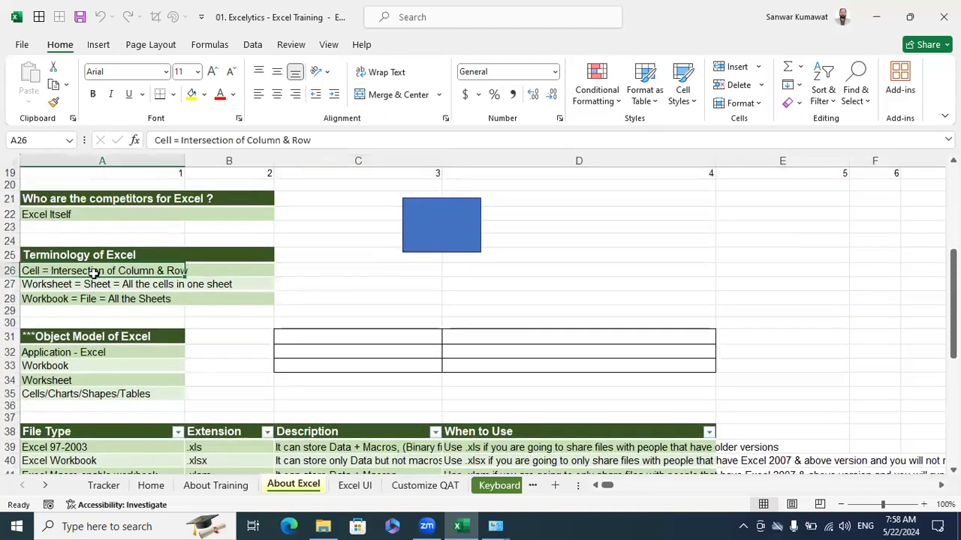
{"action": "left_click", "coordinate": [279, 270]}
{"action": "left_click", "coordinate": [61, 286]}
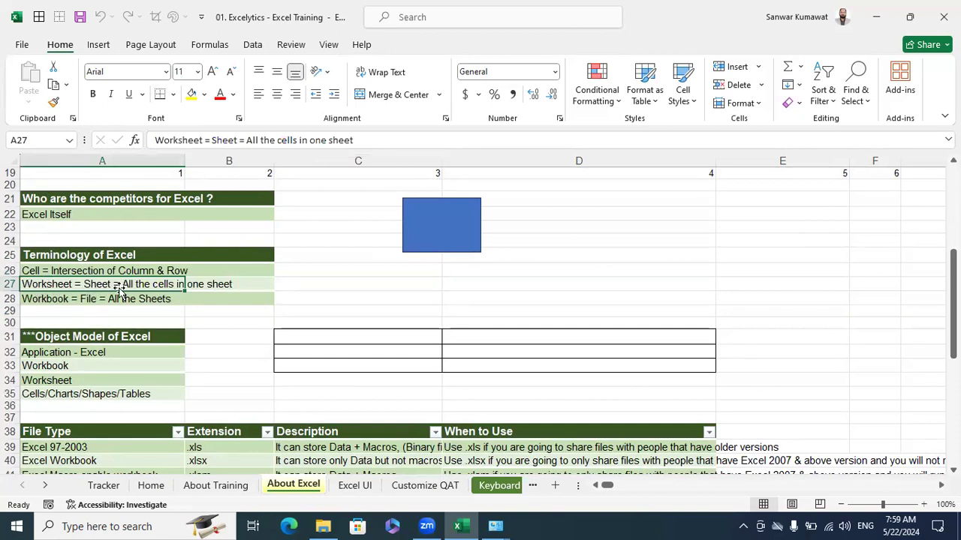
{"action": "left_click", "coordinate": [565, 298]}
{"action": "scroll", "coordinate": [252, 298], "scroll_direction": "down", "scroll_amount": 14}
{"action": "left_click", "coordinate": [638, 282]}
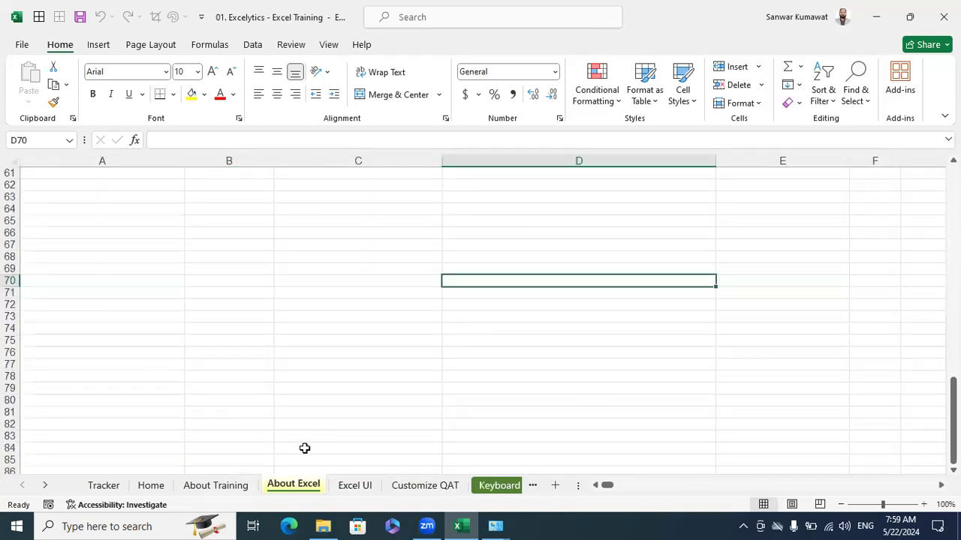
{"action": "scroll", "coordinate": [305, 448], "scroll_direction": "up", "scroll_amount": 12}
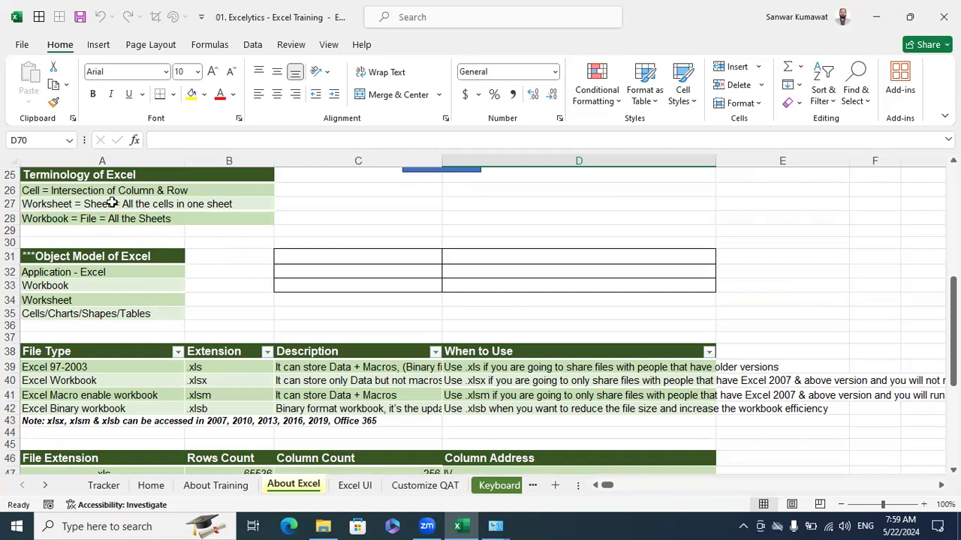
{"action": "left_click", "coordinate": [116, 209]}
{"action": "left_click", "coordinate": [369, 230]}
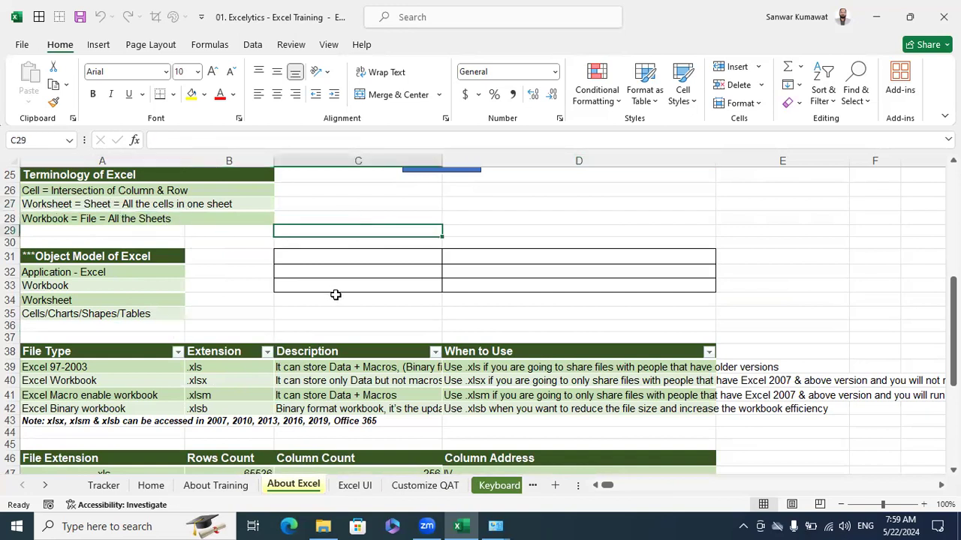
- Examine the blank cells below the About Excel sheet's tables as an illustration of what makes up a worksheet
{"action": "scroll", "coordinate": [341, 289], "scroll_direction": "down", "scroll_amount": 6}
{"action": "scroll", "coordinate": [351, 277], "scroll_direction": "down", "scroll_amount": 8}
{"action": "left_click", "coordinate": [229, 304]}
{"action": "left_click", "coordinate": [578, 257]}
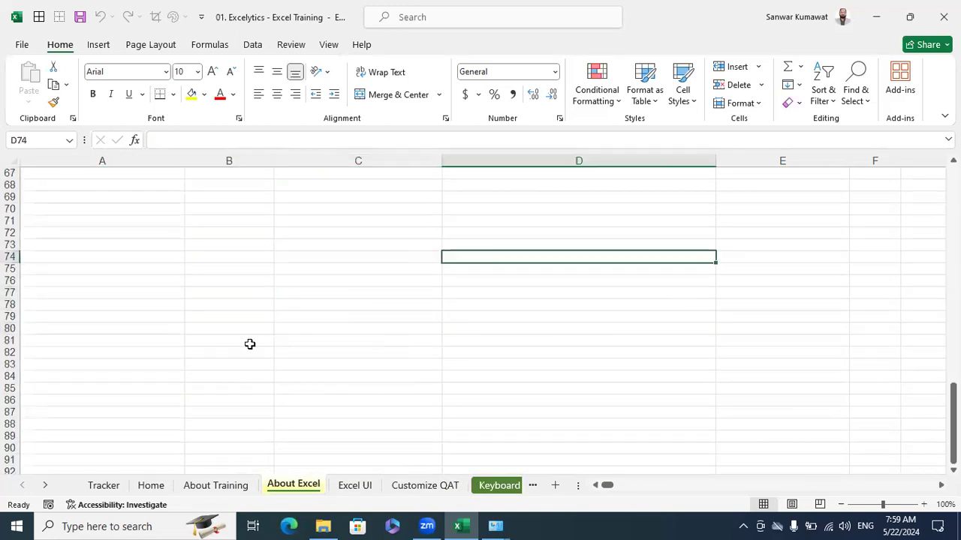
{"action": "left_click", "coordinate": [358, 352]}
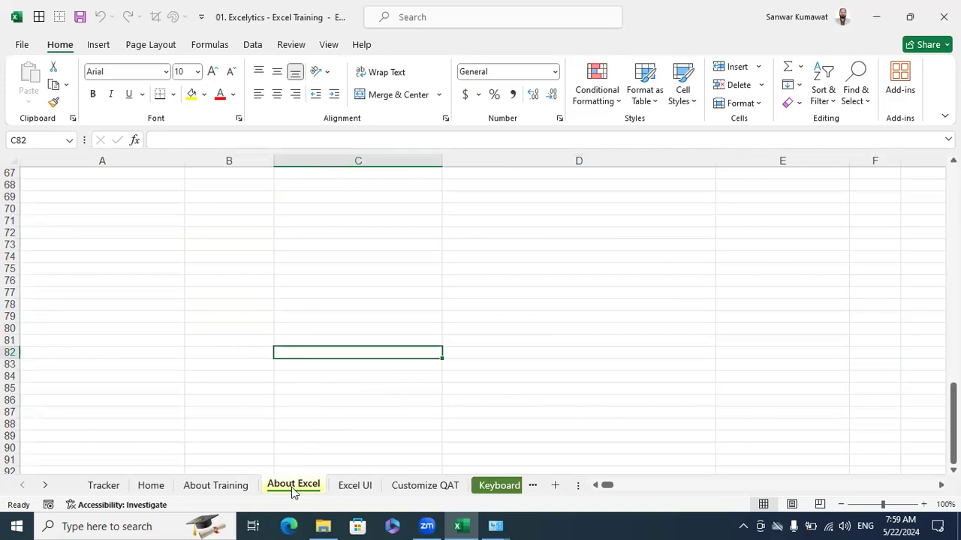
{"action": "left_click", "coordinate": [216, 281]}
{"action": "left_click", "coordinate": [229, 233]}
{"action": "left_click", "coordinate": [433, 340]}
{"action": "left_click", "coordinate": [371, 365]}
{"action": "left_click", "coordinate": [369, 422]}
{"action": "left_click", "coordinate": [320, 315]}
{"action": "left_click", "coordinate": [352, 279]}
{"action": "left_click", "coordinate": [351, 249]}
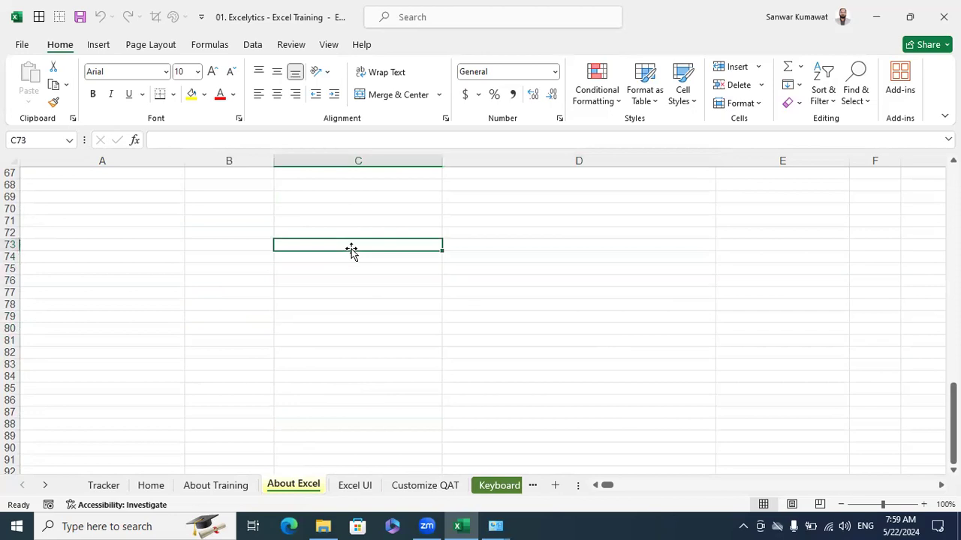
- Examine the Workbook definition in the Terminology of Excel list
{"action": "scroll", "coordinate": [351, 249], "scroll_direction": "up", "scroll_amount": 7}
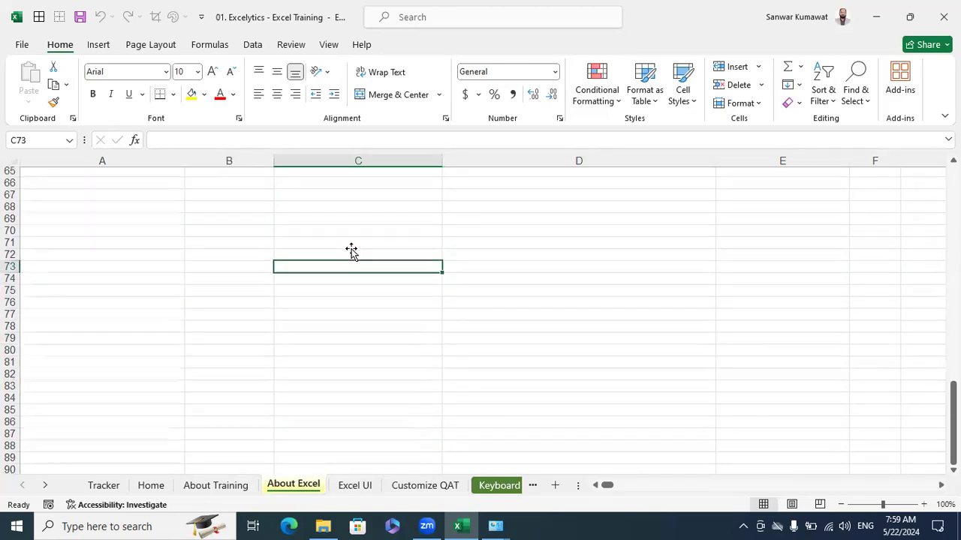
{"action": "scroll", "coordinate": [352, 249], "scroll_direction": "up", "scroll_amount": 6}
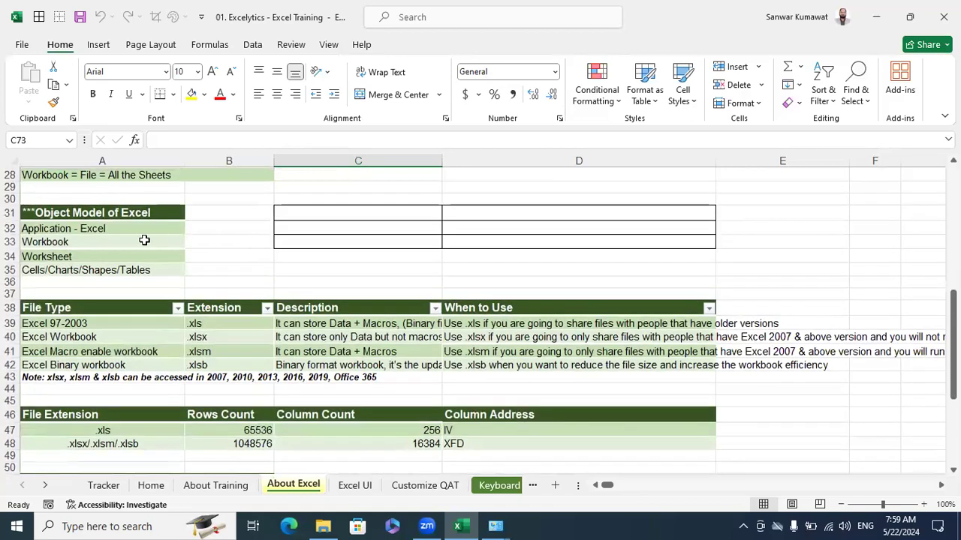
{"action": "scroll", "coordinate": [139, 241], "scroll_direction": "up", "scroll_amount": 2}
{"action": "scroll", "coordinate": [133, 243], "scroll_direction": "up", "scroll_amount": 1}
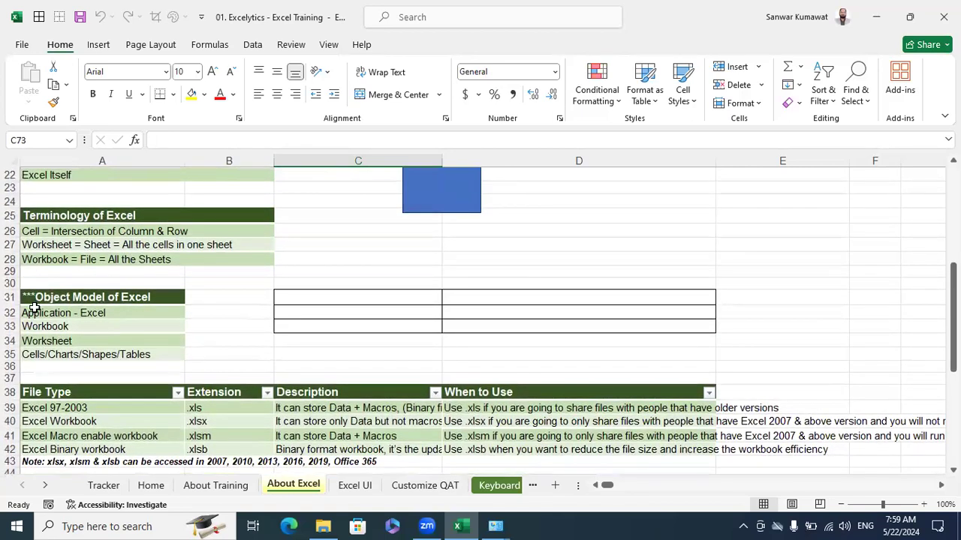
{"action": "left_click", "coordinate": [41, 259]}
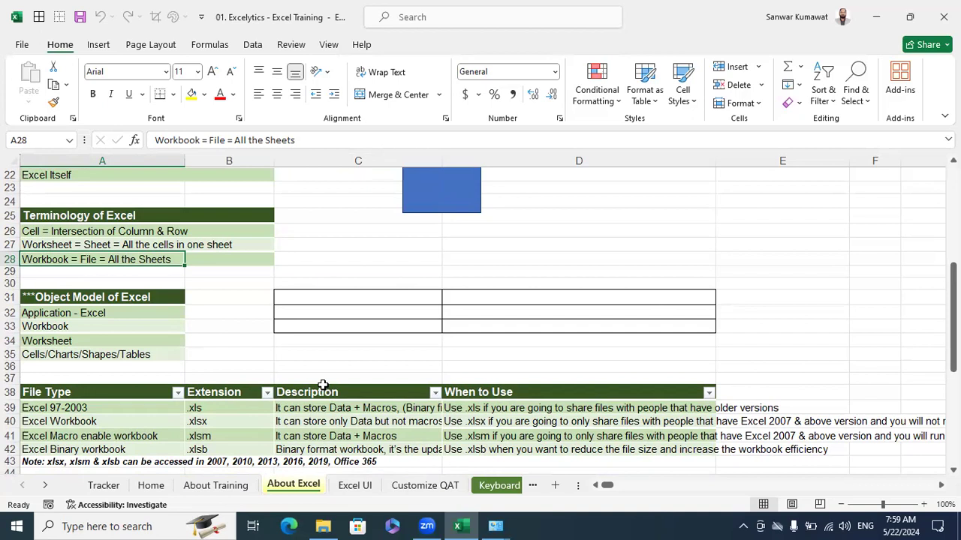
- Examine the Object Model of Excel levels, focusing on Workbook and Worksheet, and compare them with the sheet's blank cells
{"action": "scroll", "coordinate": [326, 379], "scroll_direction": "down", "scroll_amount": 2}
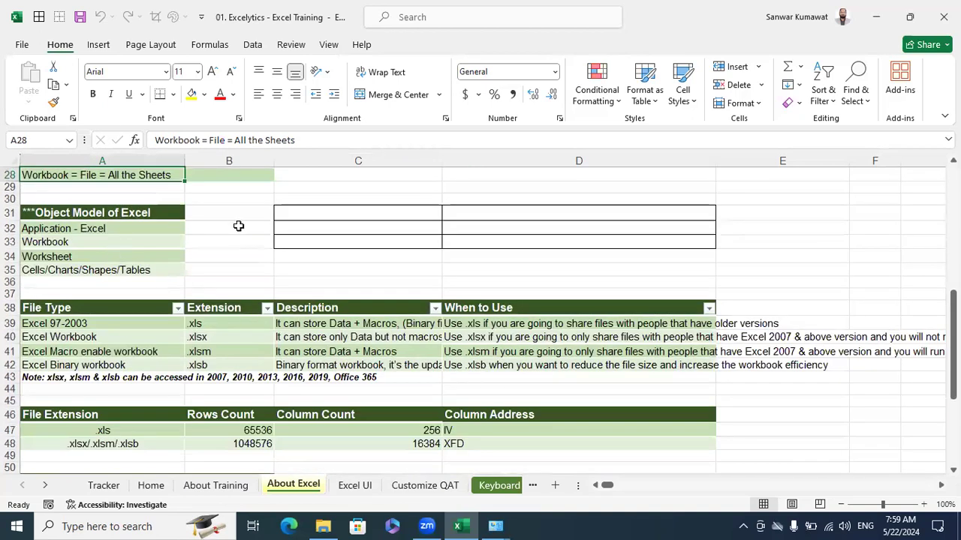
{"action": "scroll", "coordinate": [238, 226], "scroll_direction": "down", "scroll_amount": 14}
{"action": "scroll", "coordinate": [234, 231], "scroll_direction": "down", "scroll_amount": 1}
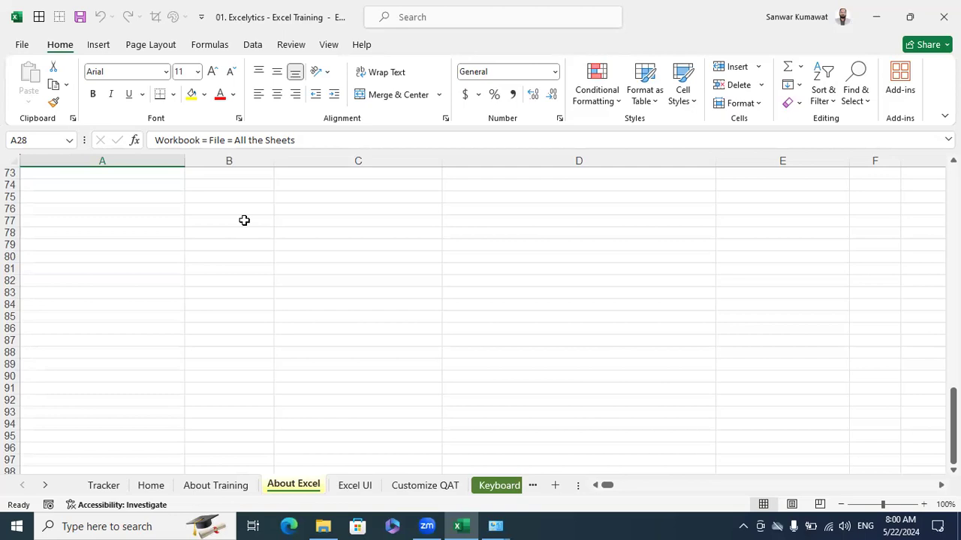
{"action": "scroll", "coordinate": [244, 220], "scroll_direction": "up", "scroll_amount": 13}
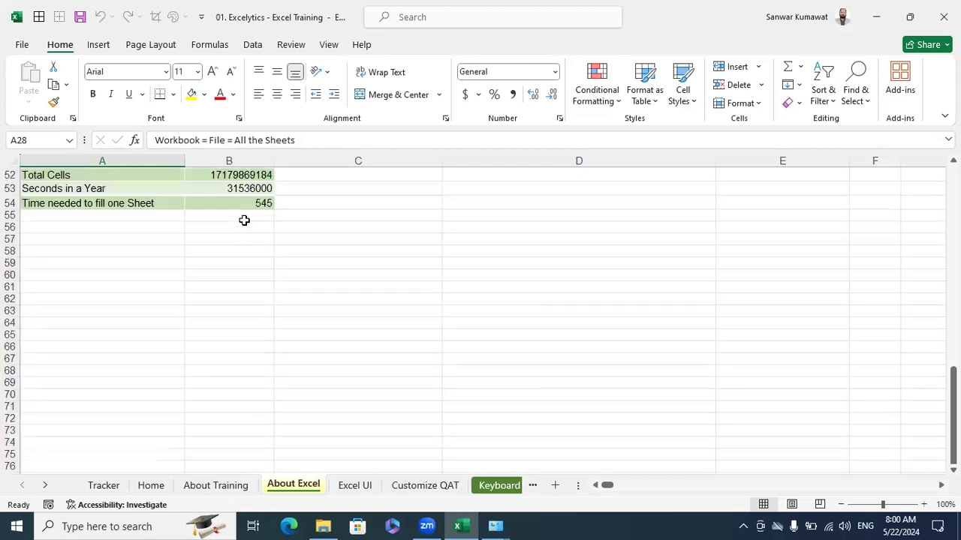
{"action": "scroll", "coordinate": [66, 198], "scroll_direction": "up", "scroll_amount": 1}
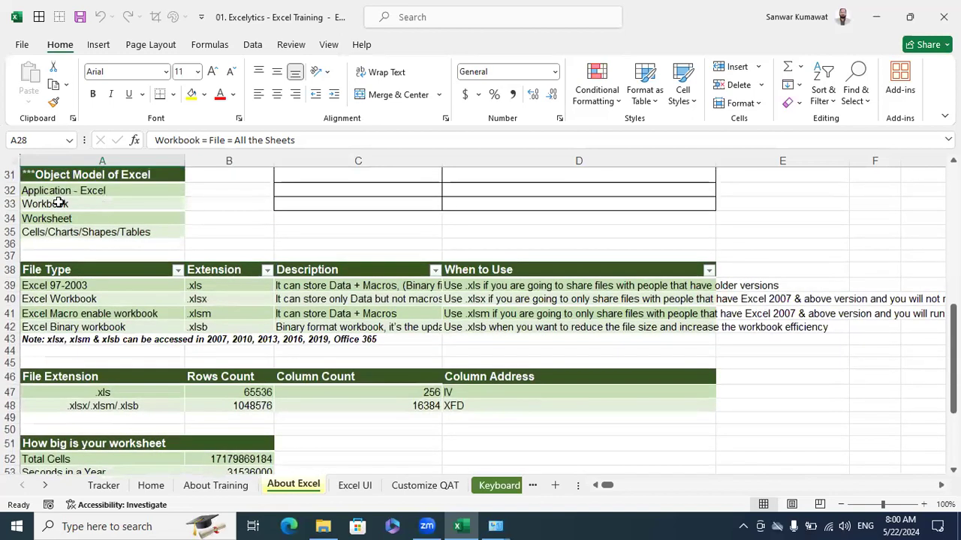
{"action": "left_click", "coordinate": [58, 205]}
{"action": "left_click", "coordinate": [69, 218]}
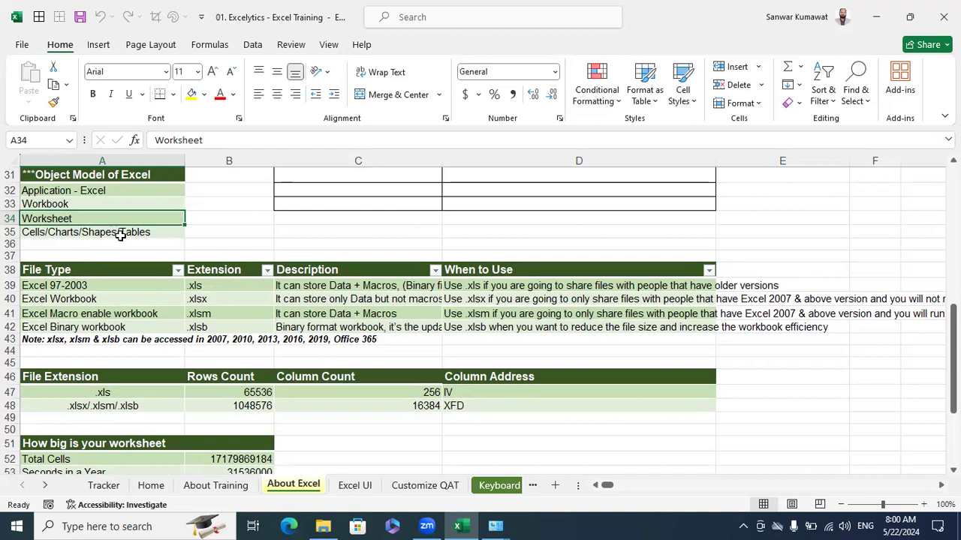
{"action": "scroll", "coordinate": [120, 234], "scroll_direction": "down", "scroll_amount": 4}
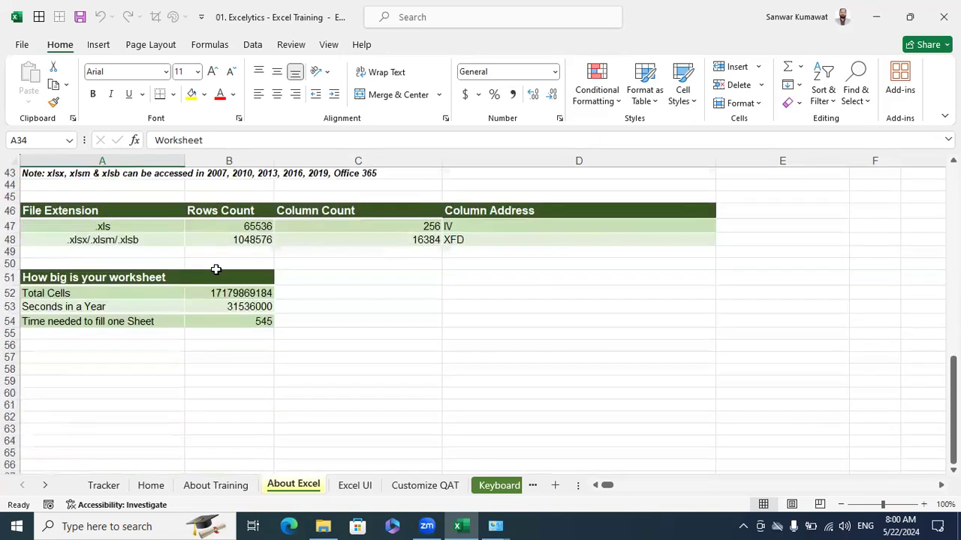
{"action": "scroll", "coordinate": [216, 269], "scroll_direction": "down", "scroll_amount": 5}
{"action": "left_click", "coordinate": [353, 283]}
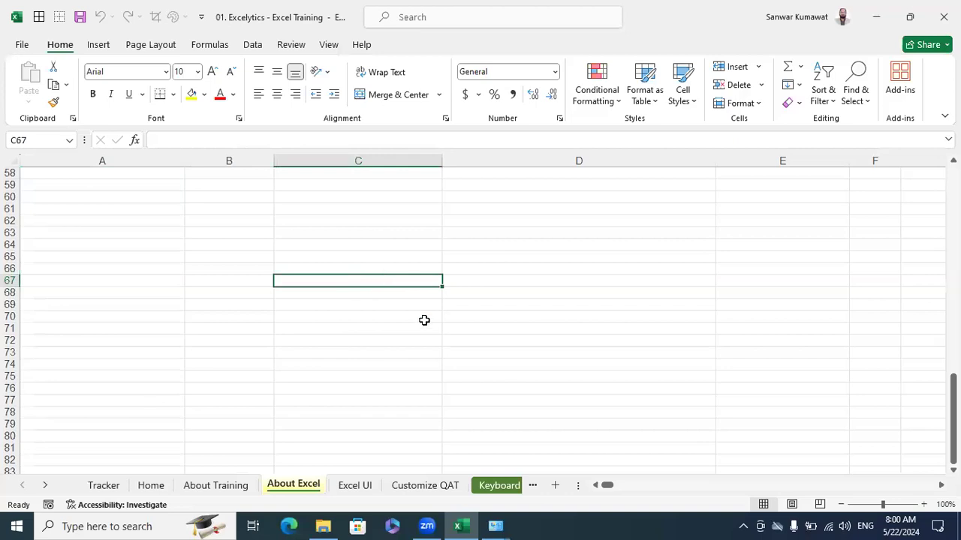
{"action": "scroll", "coordinate": [424, 321], "scroll_direction": "up", "scroll_amount": 2}
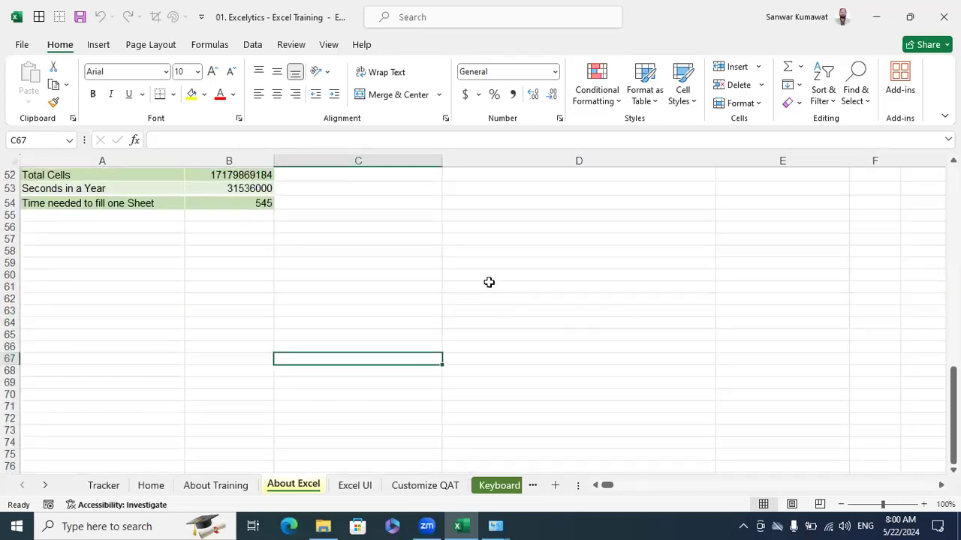
- Create a new blank workbook and look over the file commands available for saving it
{"action": "key", "text": "ctrl+n"}
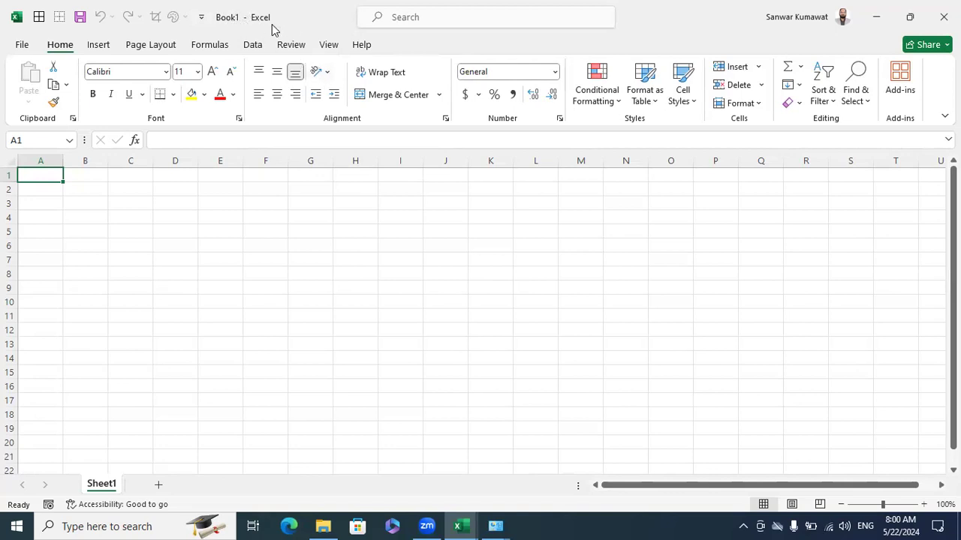
{"action": "left_click", "coordinate": [421, 286]}
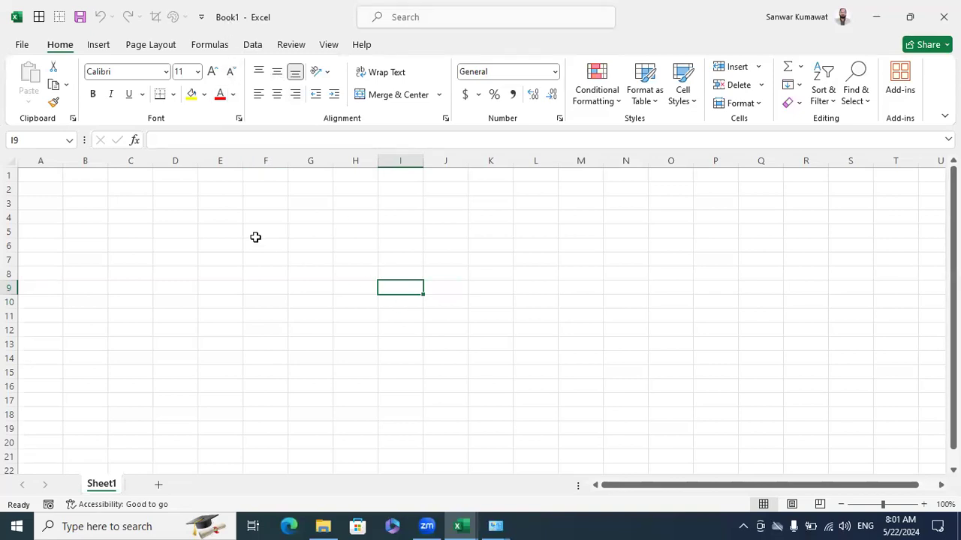
{"action": "left_click", "coordinate": [23, 45]}
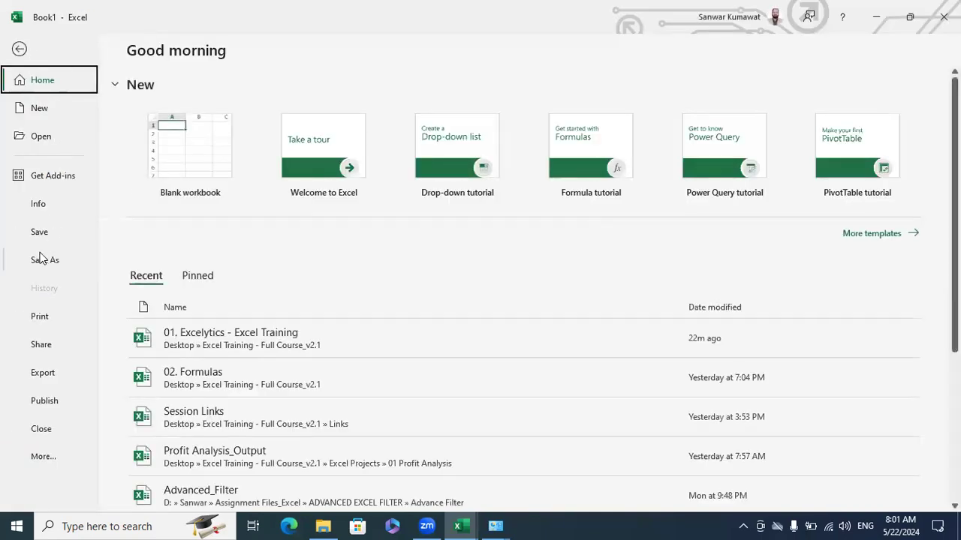
{"action": "left_click", "coordinate": [20, 49]}
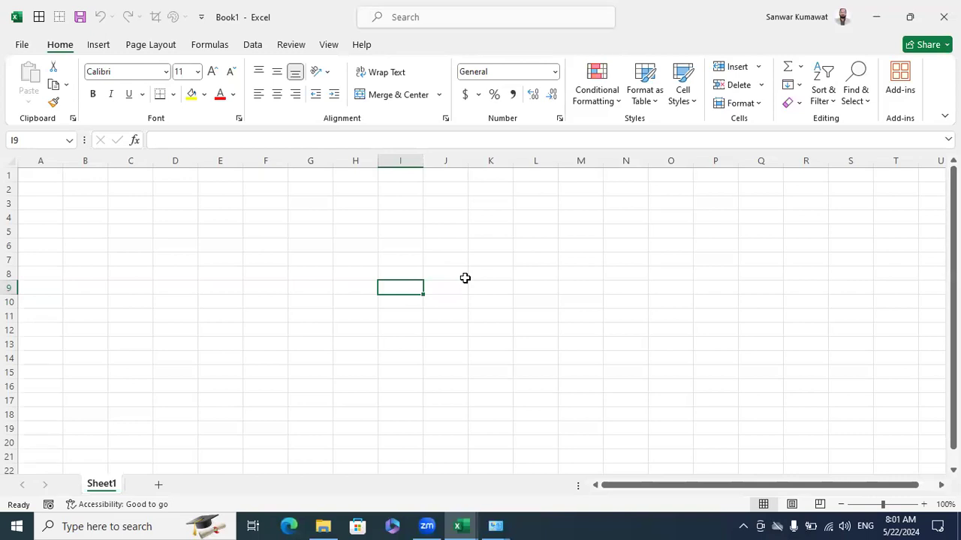
- Save the new workbook as 5.22.2024, in Excel Workbook format, in the Desktop folder Excel Training - Full Course_v2.1
{"action": "key", "text": "F12"}
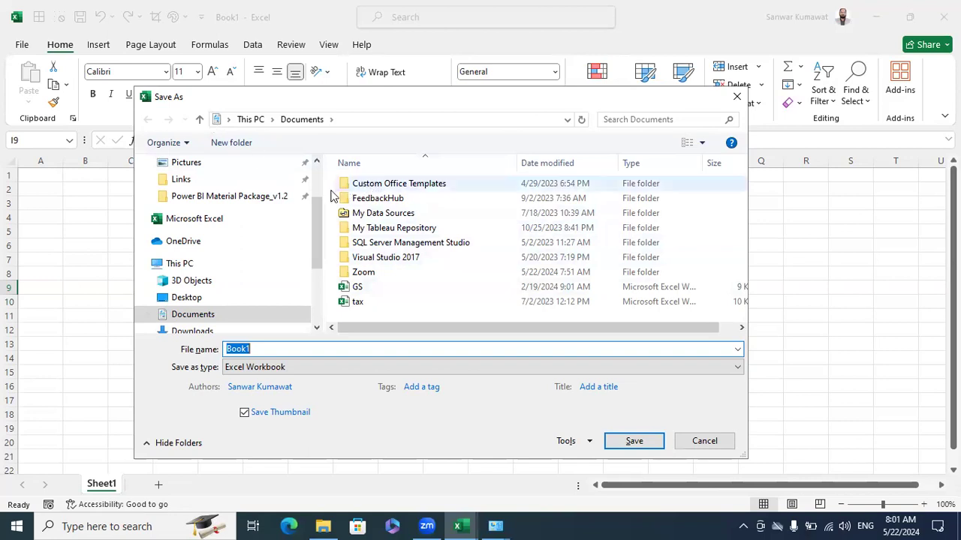
{"action": "left_click_drag", "start_coordinate": [318, 199], "coordinate": [318, 169]}
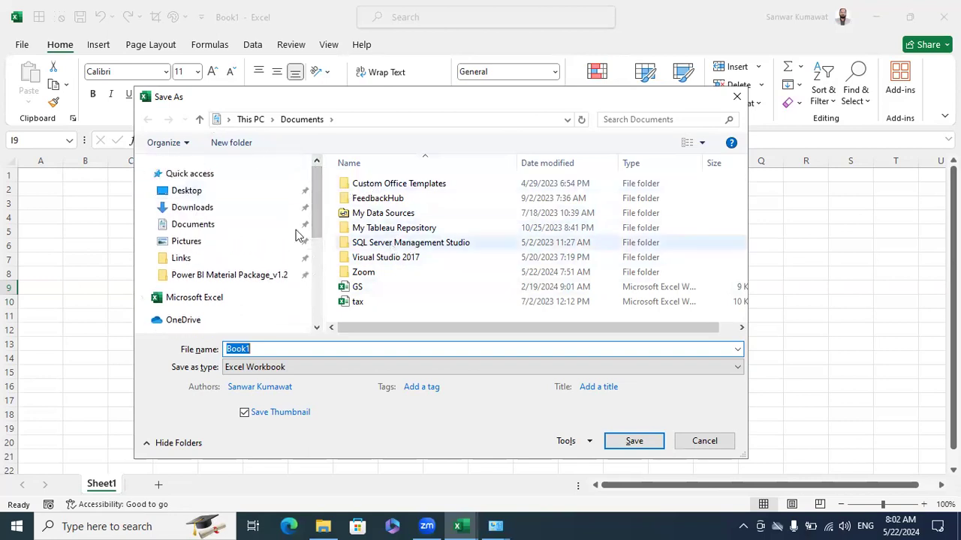
{"action": "left_click", "coordinate": [214, 194]}
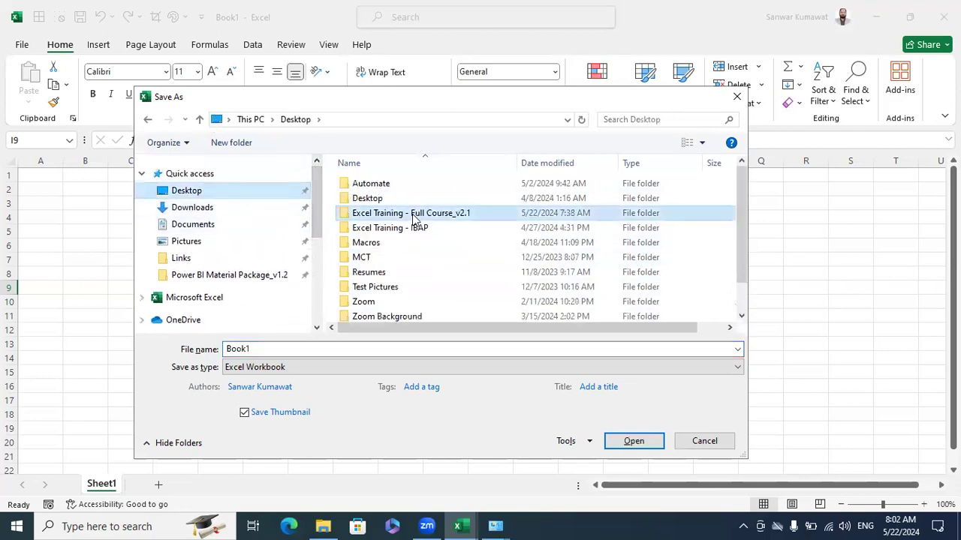
{"action": "double_click", "coordinate": [414, 215]}
{"action": "left_click", "coordinate": [292, 348]}
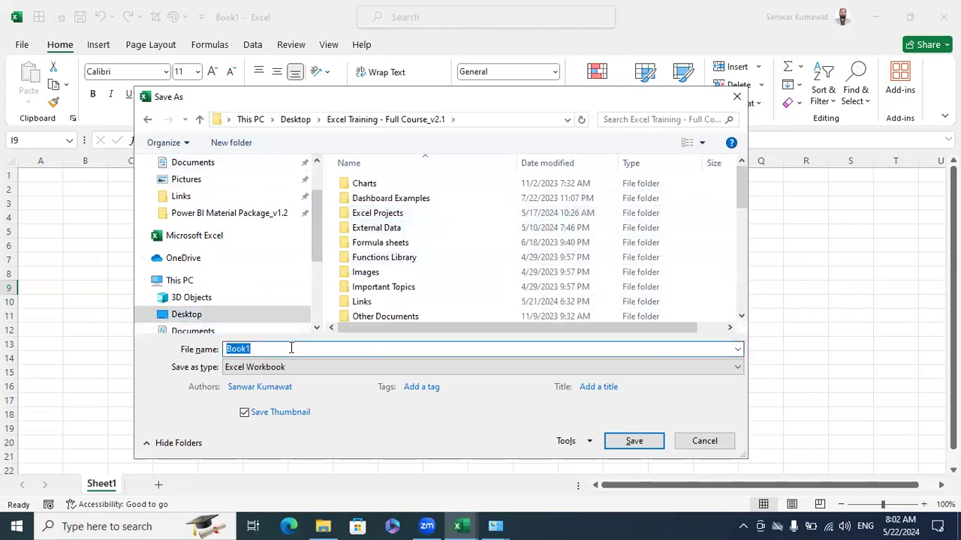
{"action": "type", "text": "5"}
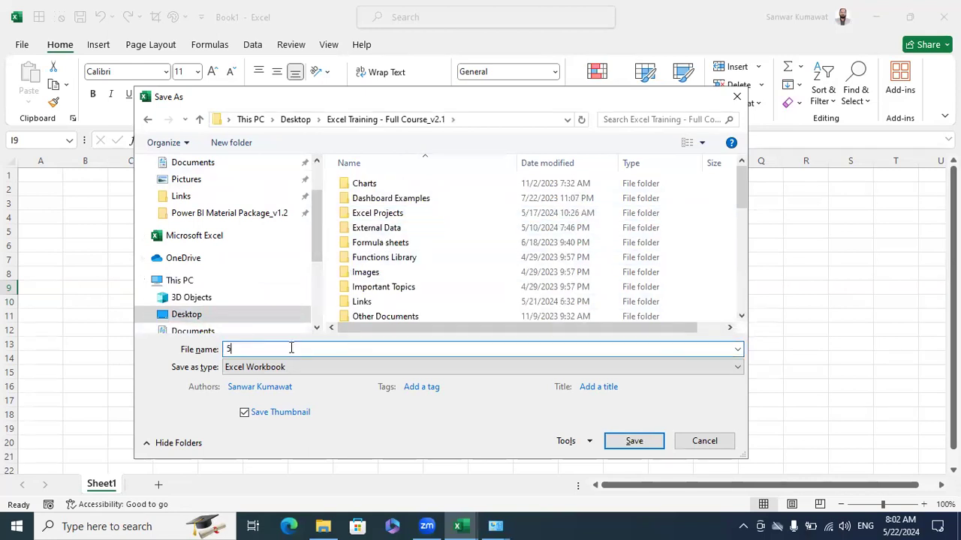
{"action": "type", "text": ".22.2024"}
{"action": "left_click", "coordinate": [634, 441]}
{"action": "left_click", "coordinate": [628, 373]}
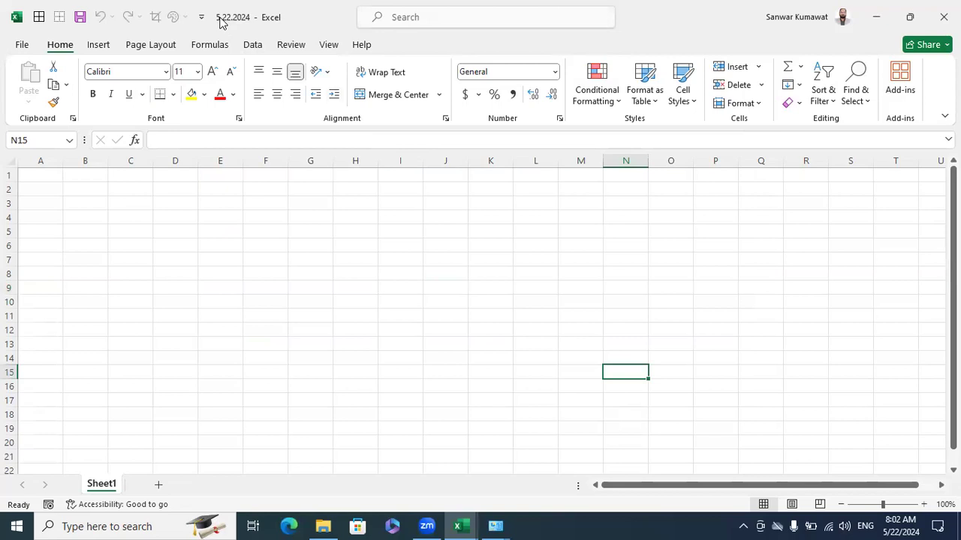
{"action": "left_click", "coordinate": [406, 224]}
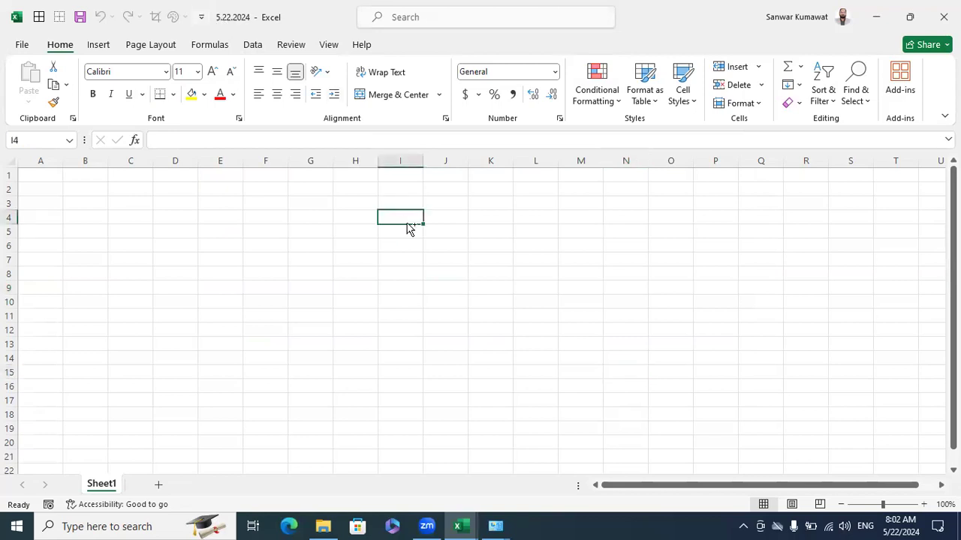
{"action": "left_click", "coordinate": [488, 245]}
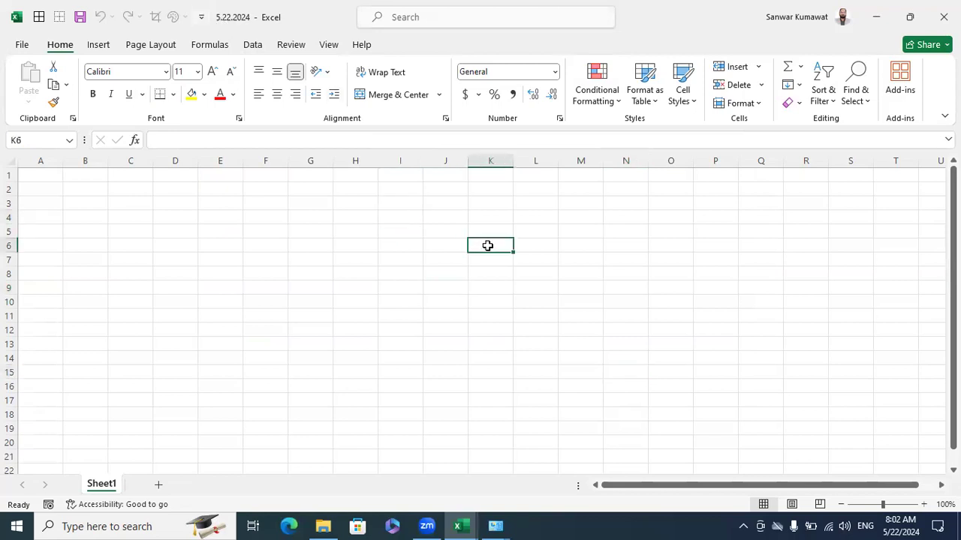
- Switch to File Explorer and examine the type and extension of the 5.22.2024 file in the Excel Training - Full Course_v2.1 folder
{"action": "key", "text": "super+d"}
{"action": "left_click", "coordinate": [324, 525]}
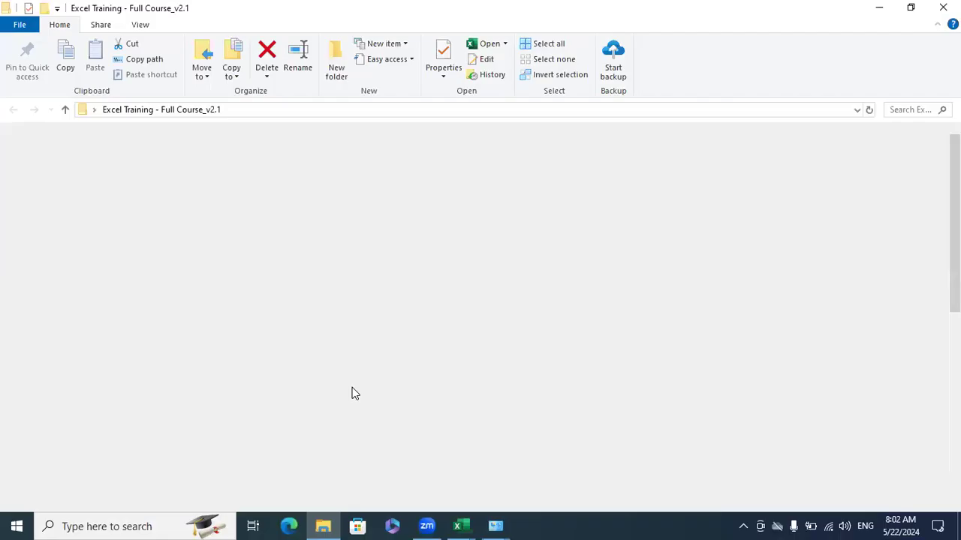
{"action": "left_click", "coordinate": [247, 150]}
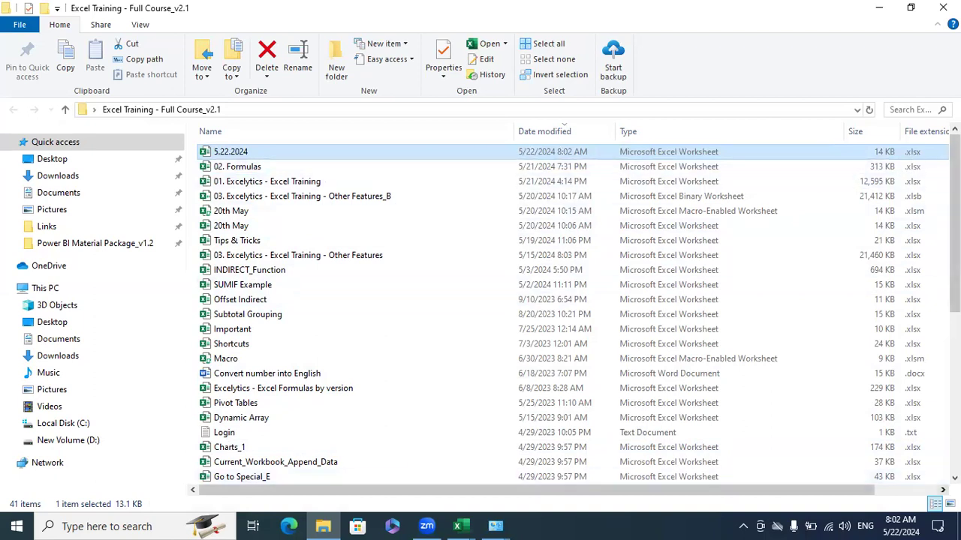
{"action": "left_click", "coordinate": [942, 490]}
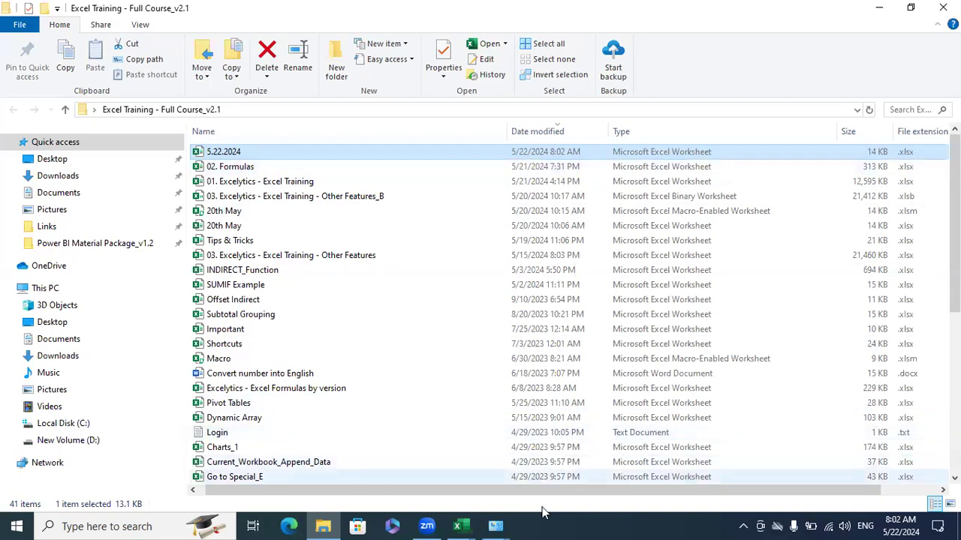
- Switch to the 5.22.2024 workbook in Excel, minimize it to view the folder again, and bring it back
{"action": "mouse_move", "coordinate": [465, 525]}
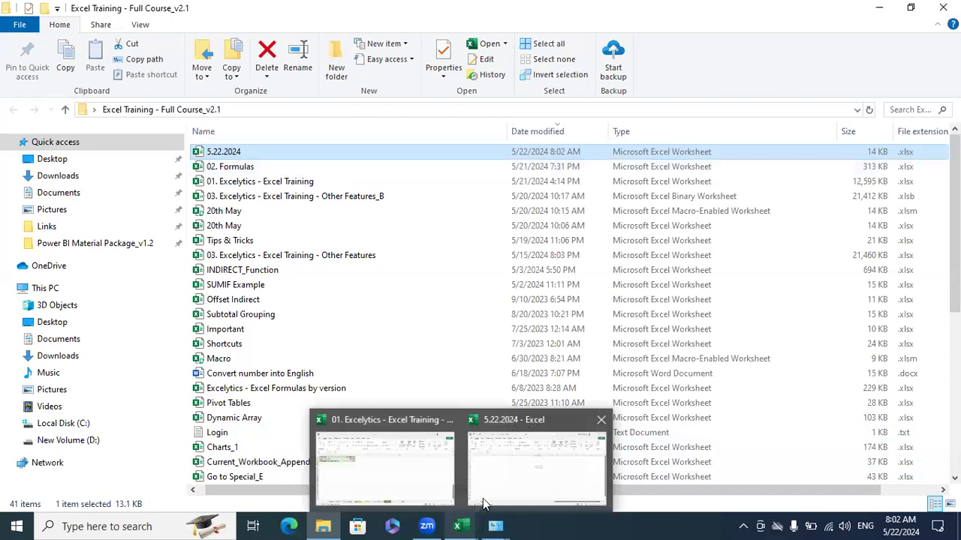
{"action": "left_click", "coordinate": [481, 506]}
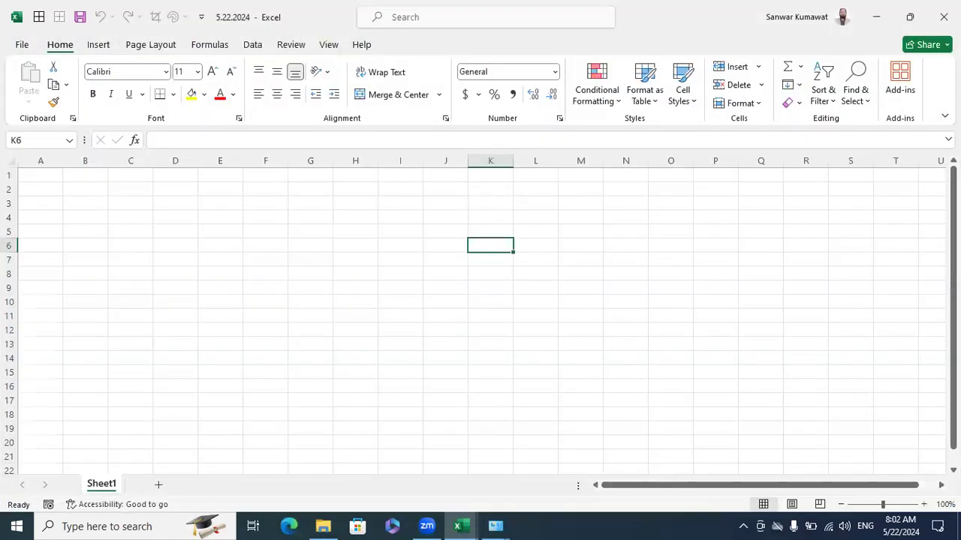
{"action": "left_click", "coordinate": [876, 17]}
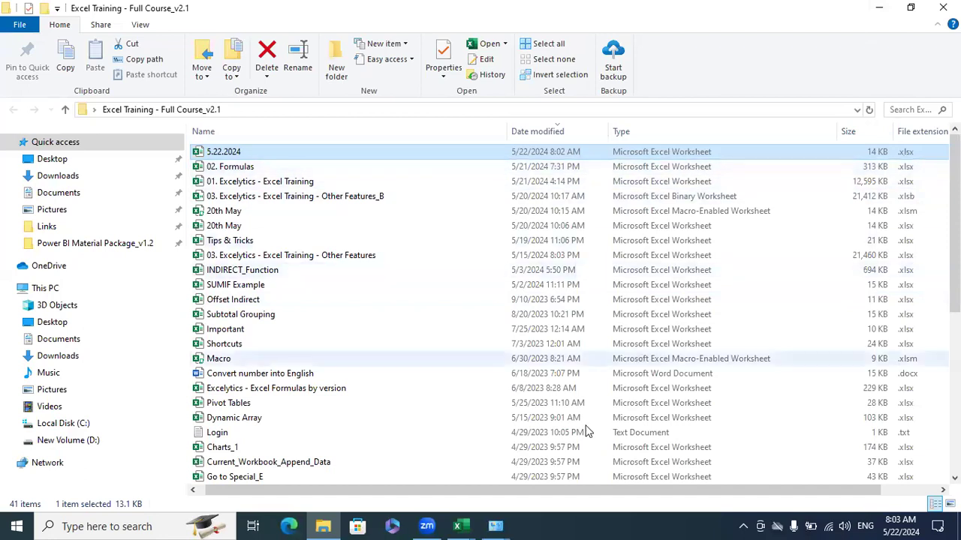
{"action": "left_click", "coordinate": [457, 526]}
{"action": "left_click", "coordinate": [525, 469]}
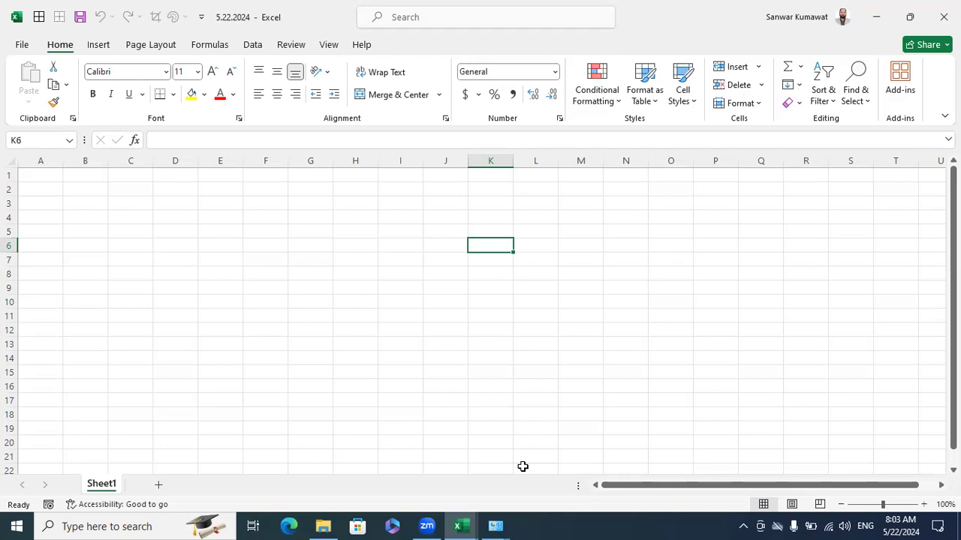
{"action": "left_click", "coordinate": [546, 359]}
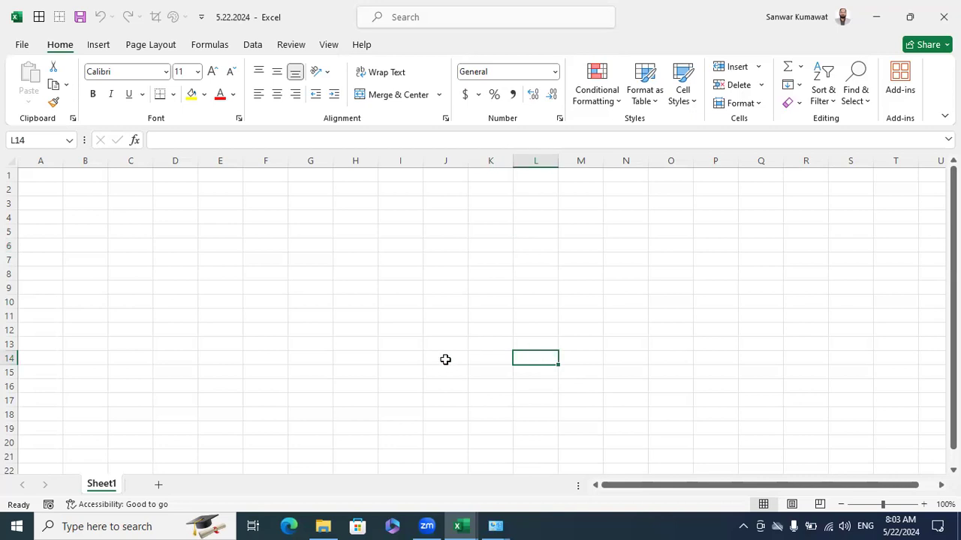
- Switch to the 01. Excelytics - Excel Training workbook and examine the extensions in the file type table on the About Excel sheet
{"action": "left_click", "coordinate": [458, 525]}
{"action": "left_click", "coordinate": [379, 484]}
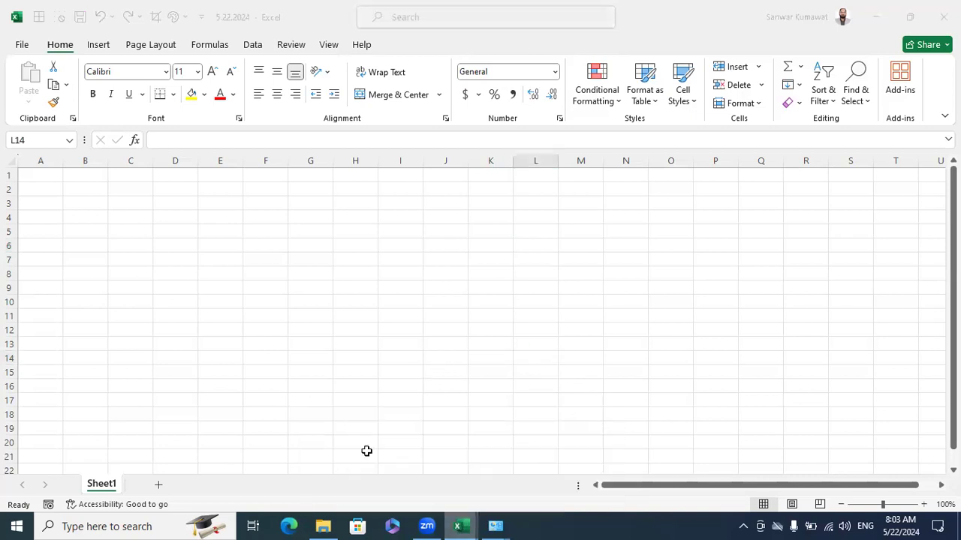
{"action": "scroll", "coordinate": [254, 397], "scroll_direction": "down", "scroll_amount": 1}
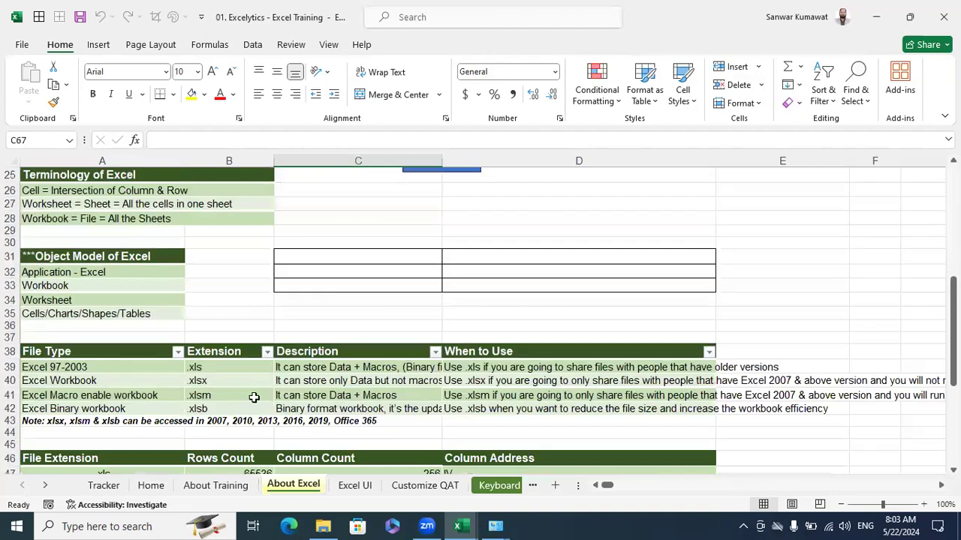
{"action": "left_click", "coordinate": [199, 367]}
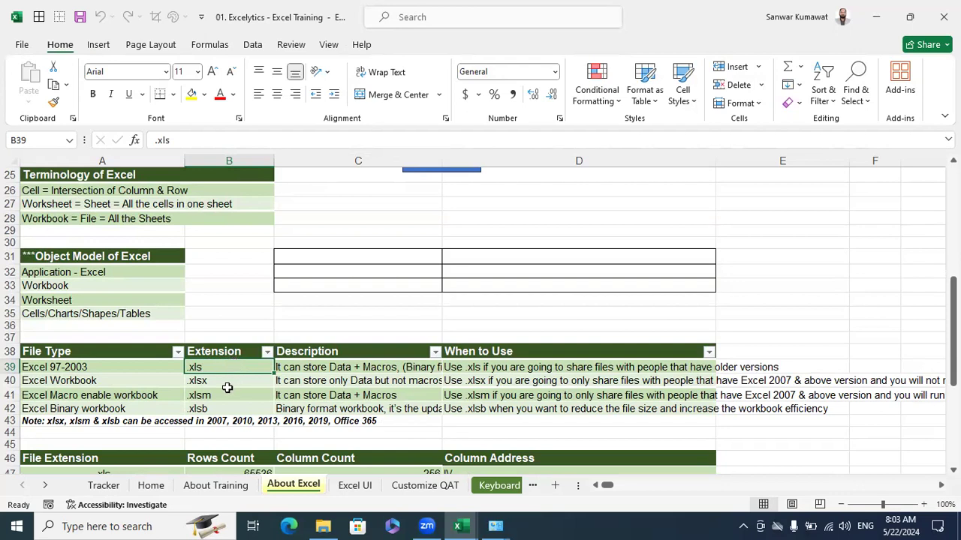
{"action": "left_click", "coordinate": [396, 309]}
- Examine the .xlsx/.xlsm/.xlsb row in the File Extension table and inspect the formula behind its rows count
{"action": "scroll", "coordinate": [395, 309], "scroll_direction": "down", "scroll_amount": 4}
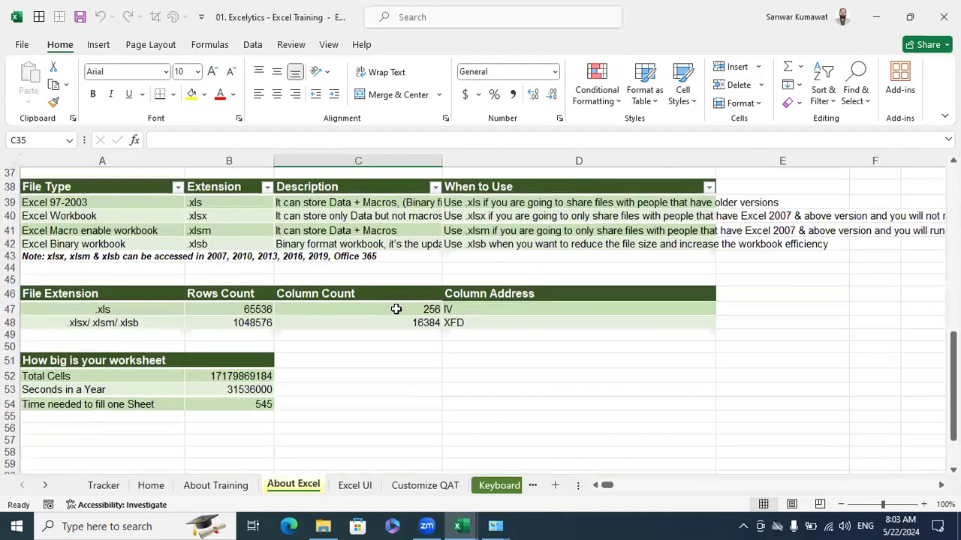
{"action": "left_click", "coordinate": [10, 322]}
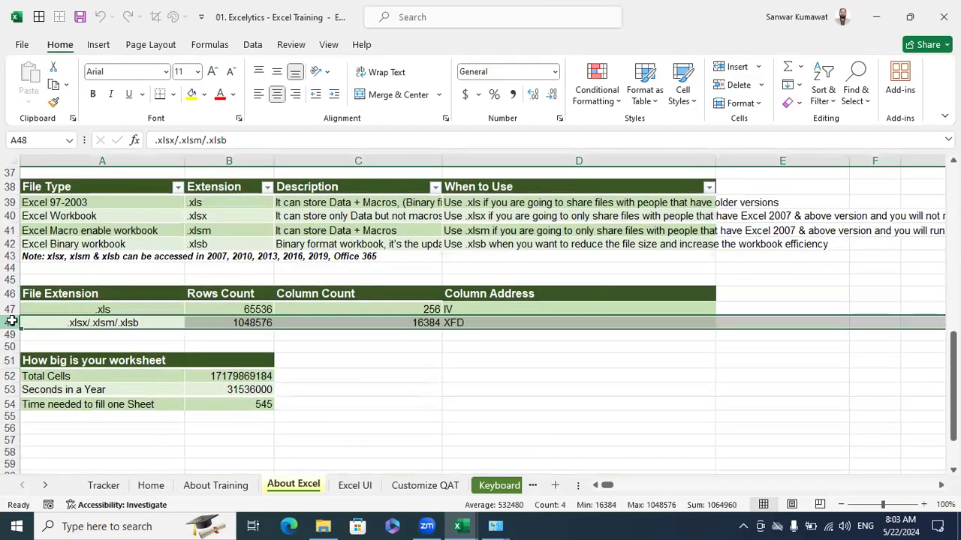
{"action": "left_click", "coordinate": [464, 388]}
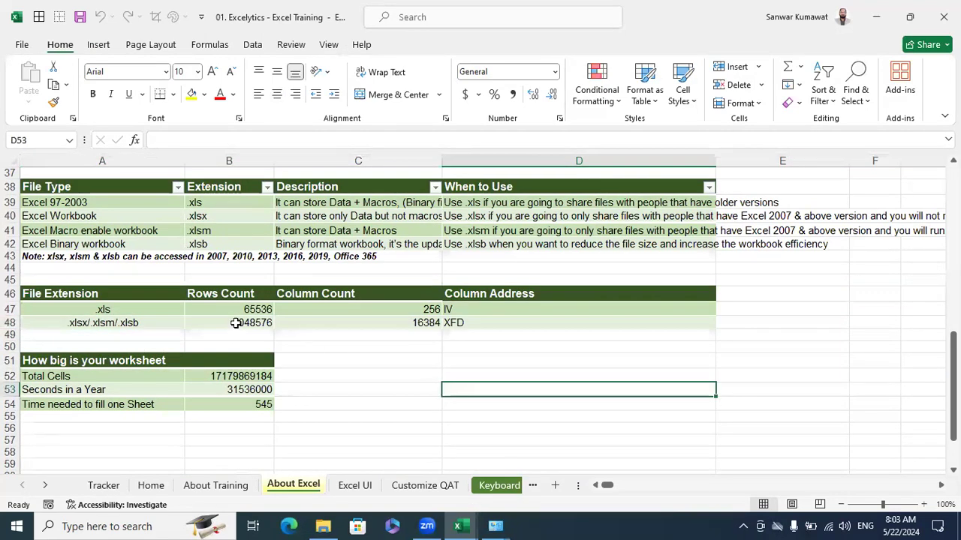
{"action": "left_click", "coordinate": [244, 322]}
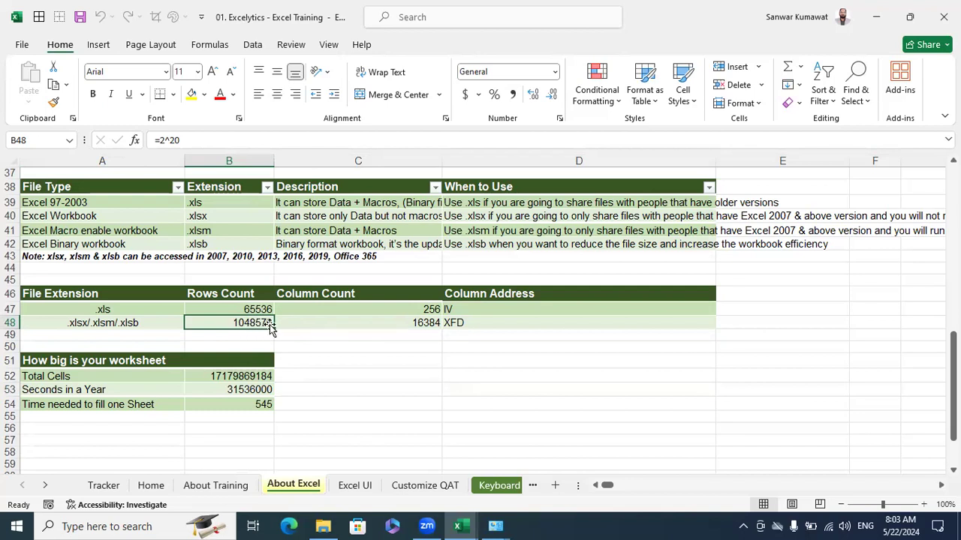
- Jump to the last row of the About Excel sheet in column A to check its number, and return to the File Extension table
{"action": "scroll", "coordinate": [210, 345], "scroll_direction": "down", "scroll_amount": 4}
{"action": "left_click", "coordinate": [120, 373]}
{"action": "key", "text": "ctrl+Down"}
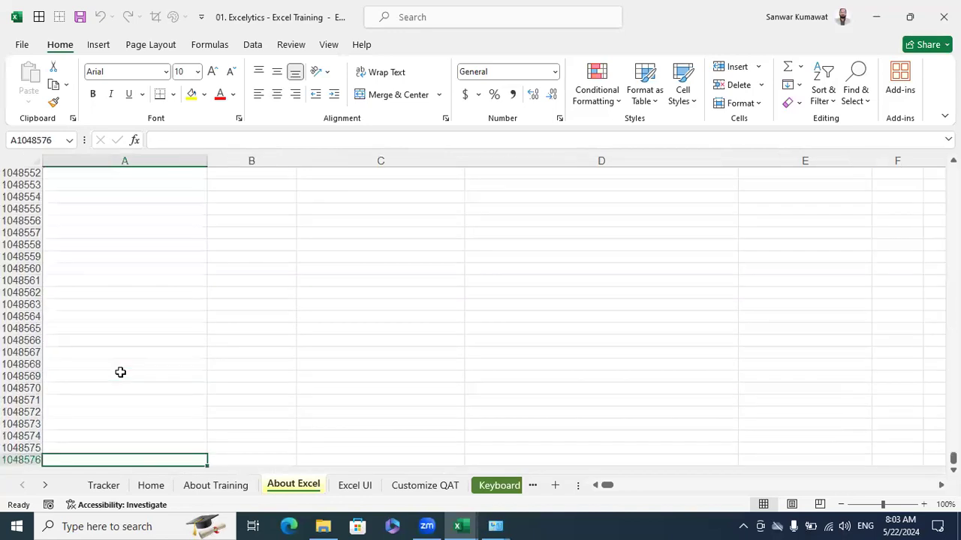
{"action": "scroll", "coordinate": [120, 372], "scroll_direction": "down", "scroll_amount": 3}
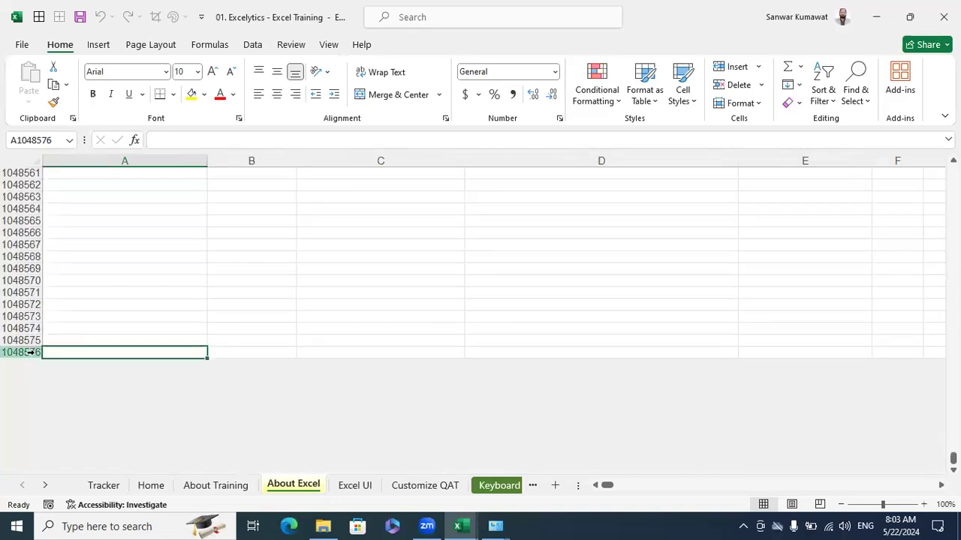
{"action": "key", "text": "ctrl+Up"}
{"action": "key", "text": "ctrl+Up"}
{"action": "key", "text": "ctrl+Up"}
{"action": "key", "text": "ctrl+Up"}
{"action": "key", "text": "ctrl+Up"}
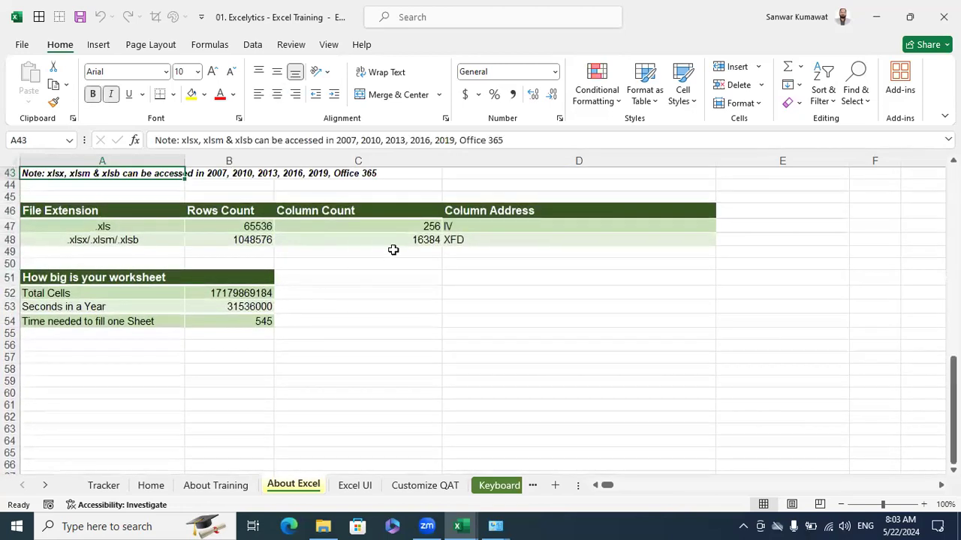
- Inspect the .xlsx/.xlsm/.xlsb column count and compare it with the .xls row limit and the Excel 97-2003 file type entry
{"action": "left_click", "coordinate": [403, 239]}
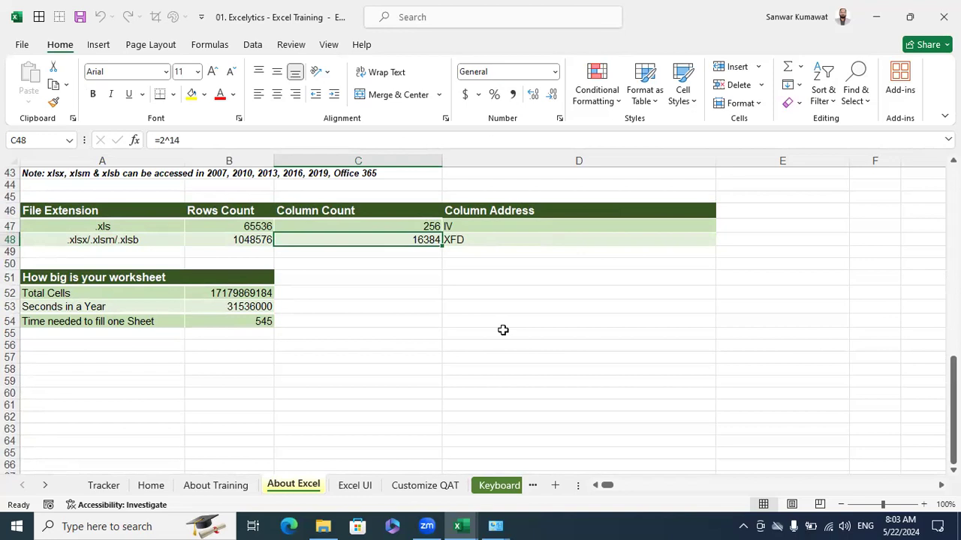
{"action": "scroll", "coordinate": [503, 330], "scroll_direction": "up", "scroll_amount": 3}
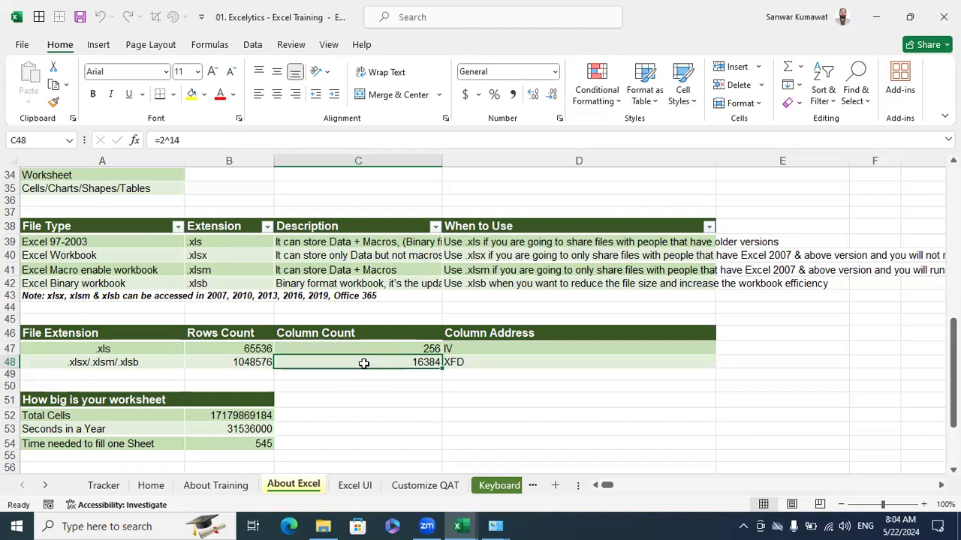
{"action": "left_click", "coordinate": [241, 348]}
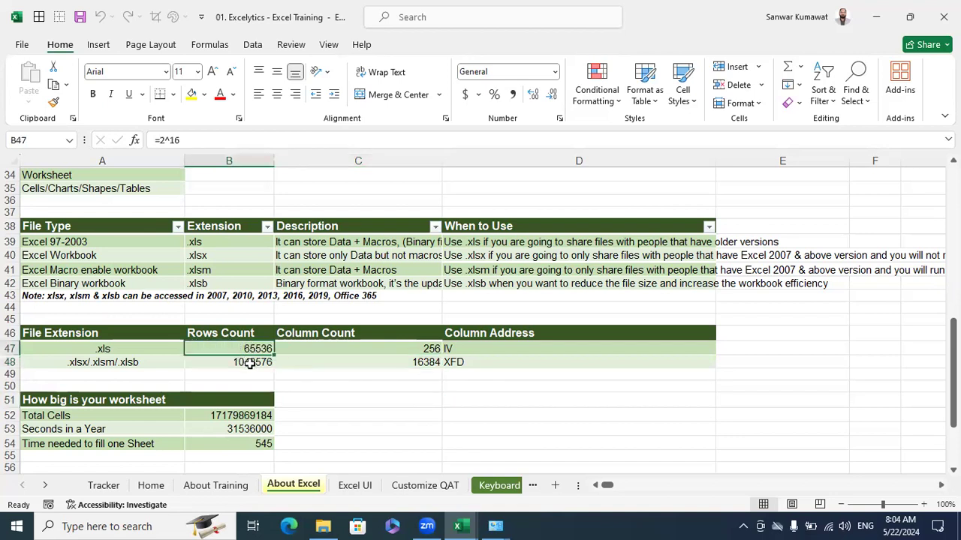
{"action": "left_click", "coordinate": [10, 348]}
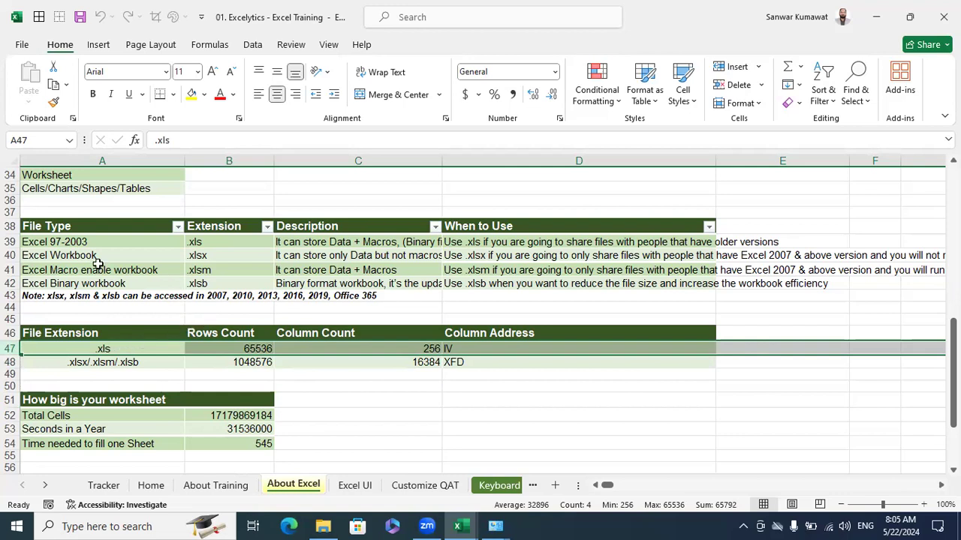
{"action": "left_click", "coordinate": [9, 241]}
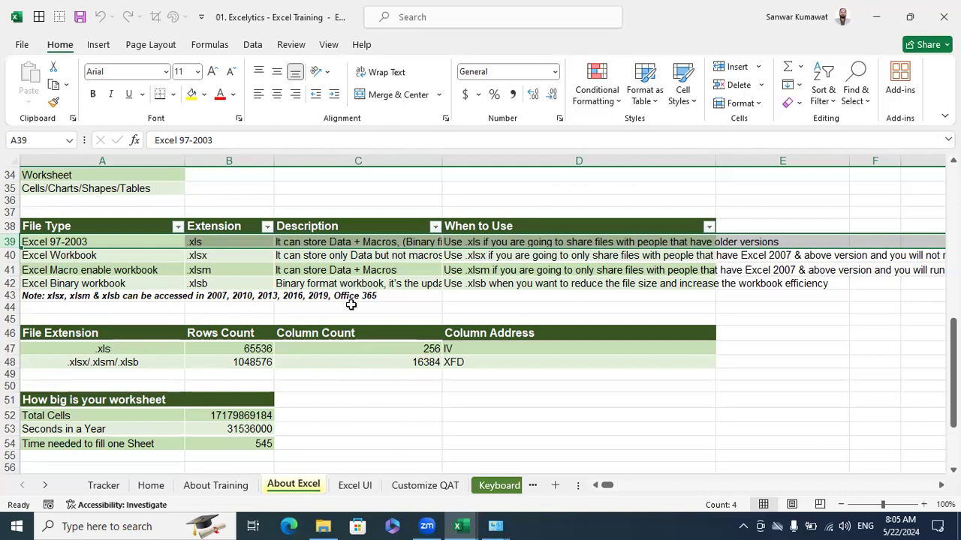
{"action": "left_click", "coordinate": [251, 348]}
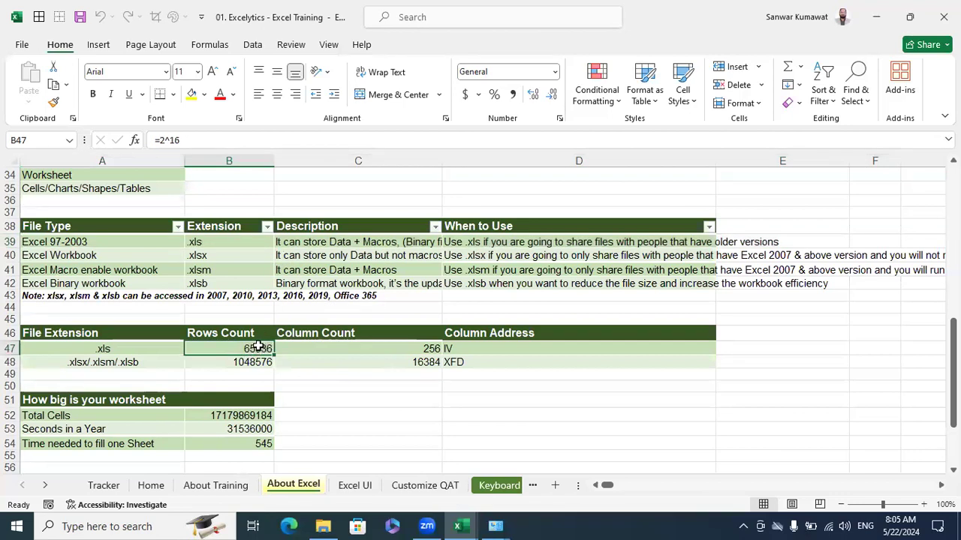
{"action": "left_click", "coordinate": [222, 245]}
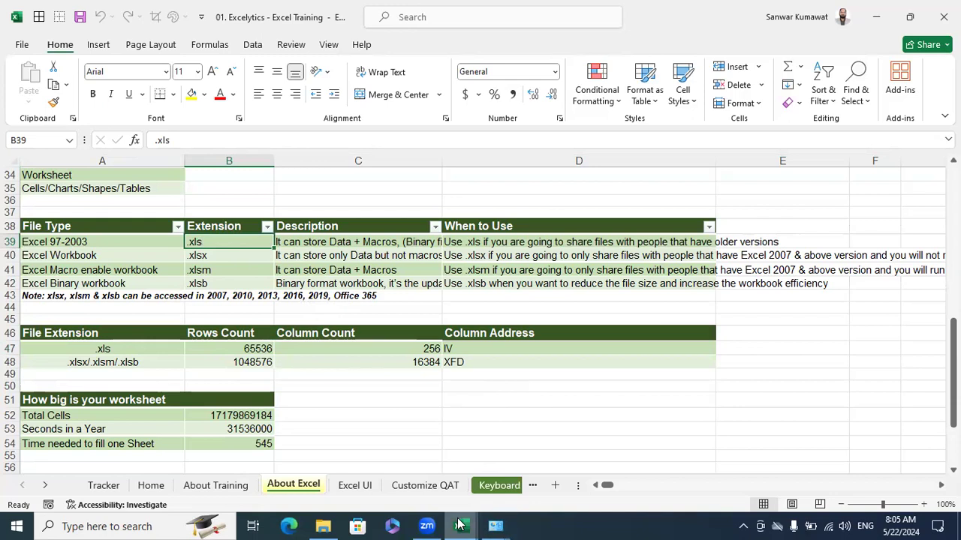
- Save a copy of the 5.22.2024 workbook as 5.22.2024_1 in Excel 97-2003 Workbook format in the same folder
{"action": "mouse_move", "coordinate": [459, 526]}
{"action": "left_click", "coordinate": [533, 479]}
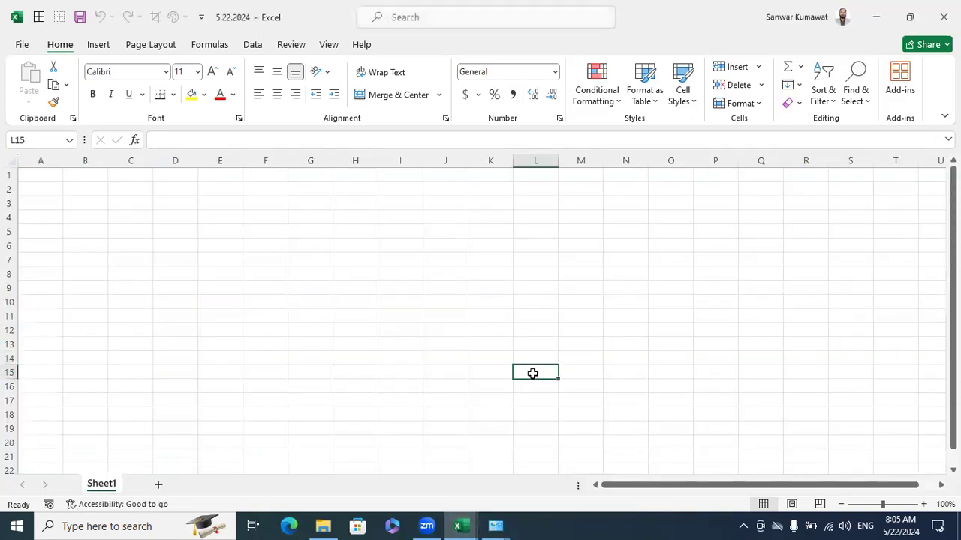
{"action": "key", "text": "F12"}
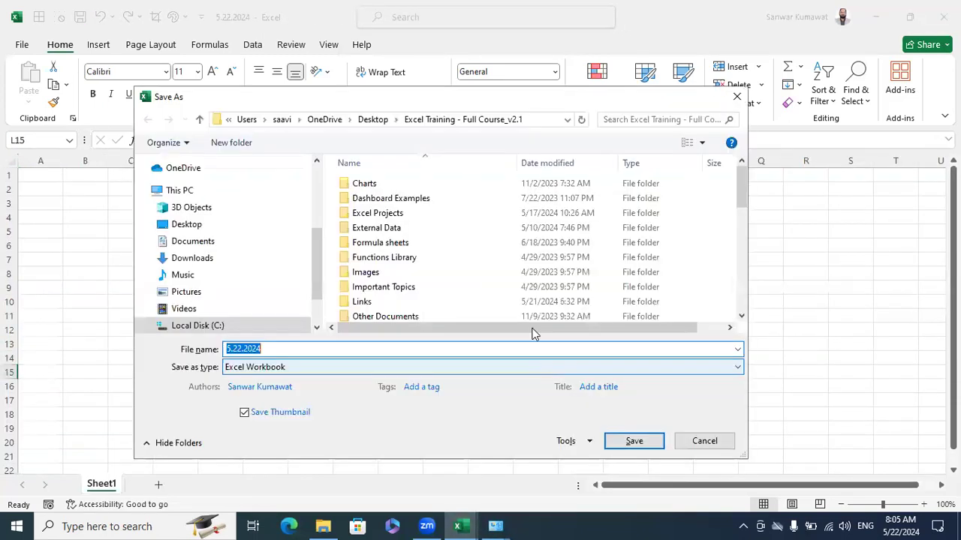
{"action": "left_click", "coordinate": [365, 369]}
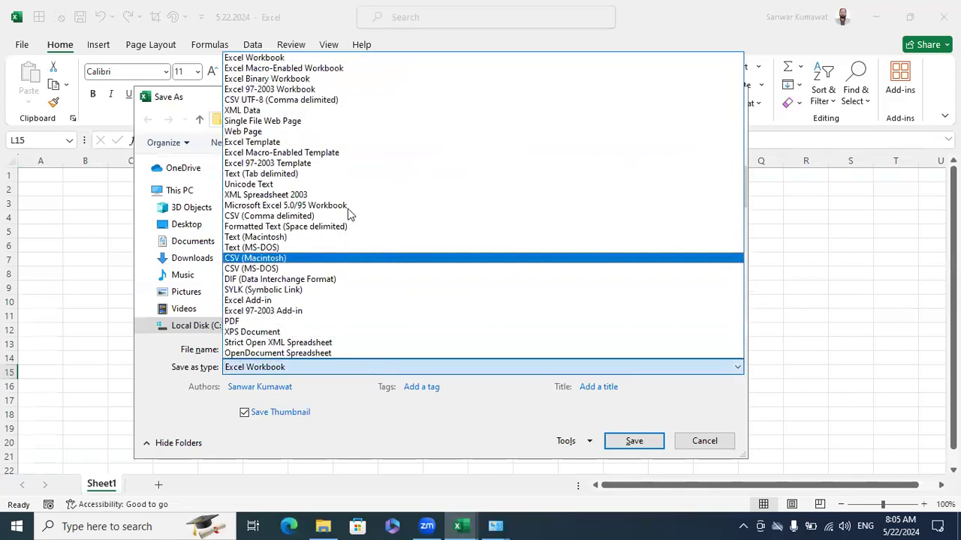
{"action": "left_click", "coordinate": [279, 90]}
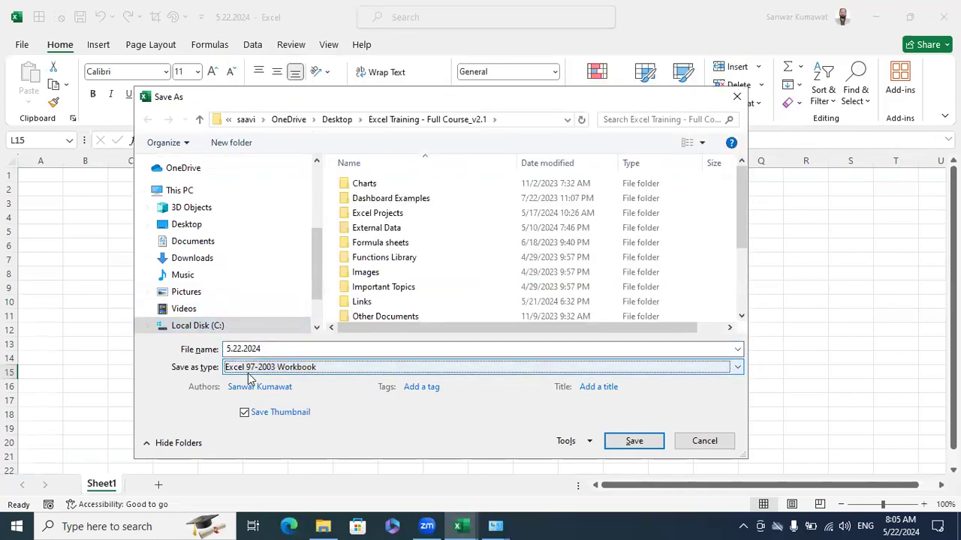
{"action": "left_click", "coordinate": [296, 348]}
{"action": "type", "text": "_1"}
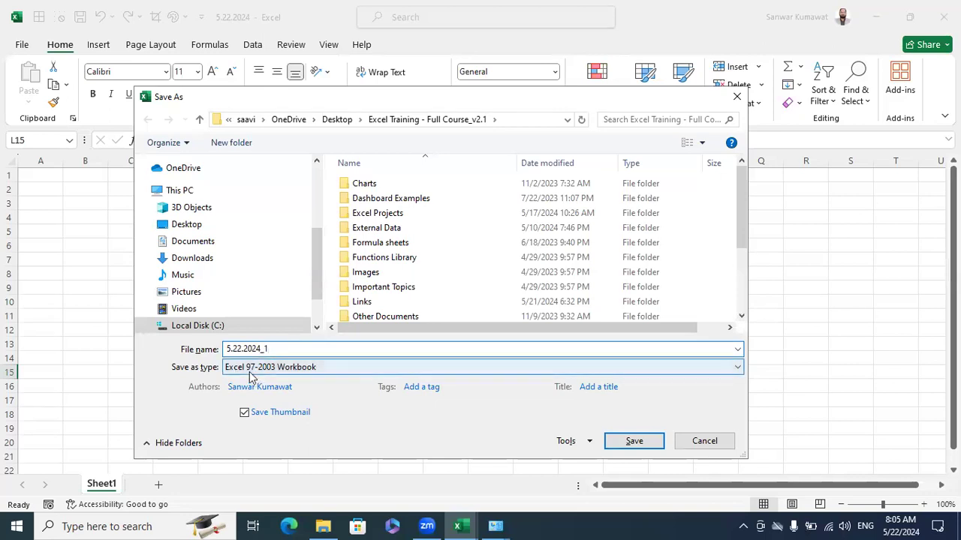
{"action": "left_click", "coordinate": [637, 444]}
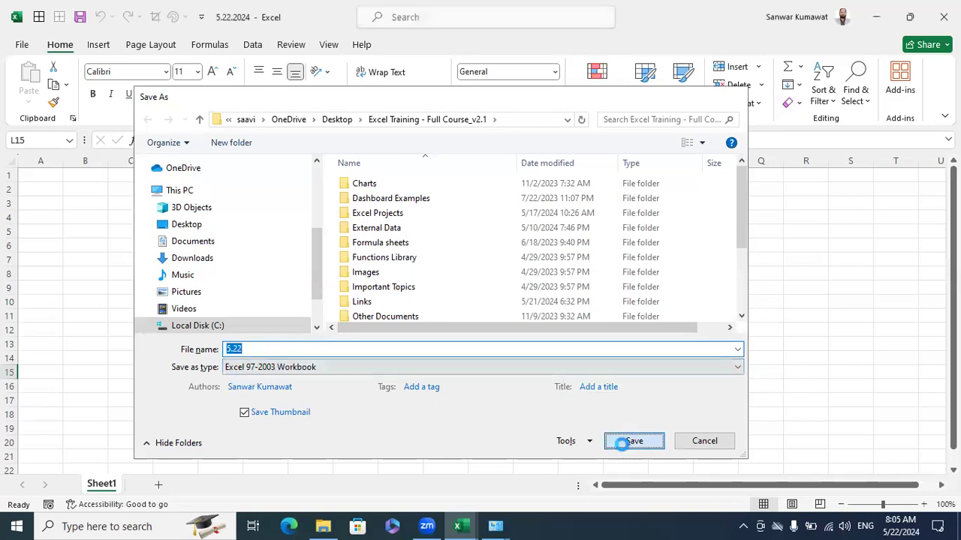
- Switch to File Explorer, check the type and extension of the 5.22.2024_1 file, and minimize the folder window
{"action": "left_click", "coordinate": [323, 526]}
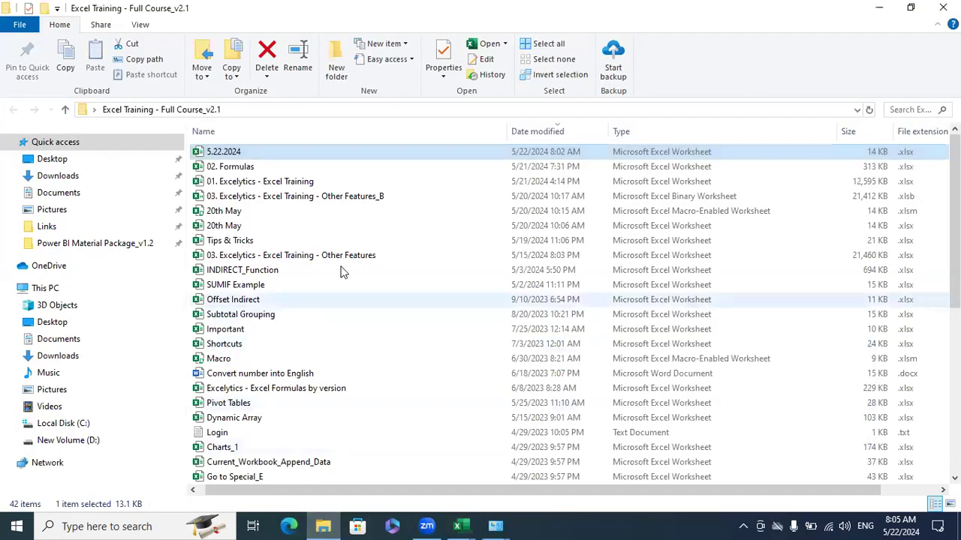
{"action": "left_click", "coordinate": [370, 153]}
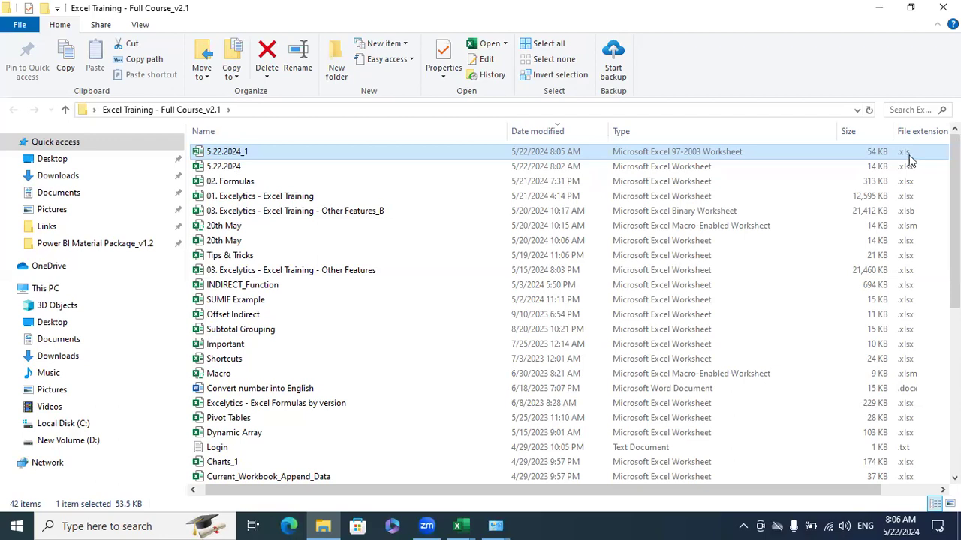
{"action": "left_click", "coordinate": [878, 9]}
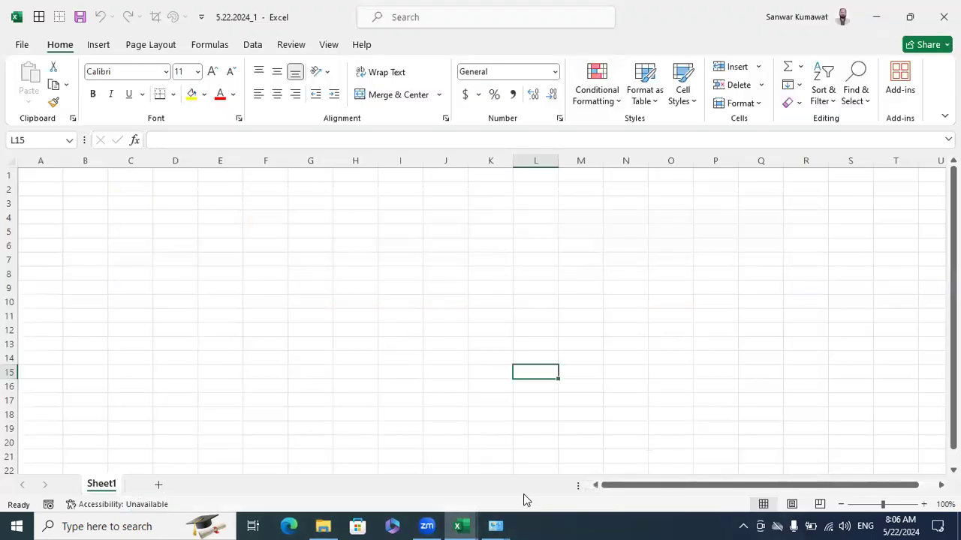
- Return to the 01. Excelytics - Excel Training workbook and read the description and usage advice for the Excel 97-2003 file type
{"action": "mouse_move", "coordinate": [459, 525]}
{"action": "key", "text": "alt+Tab"}
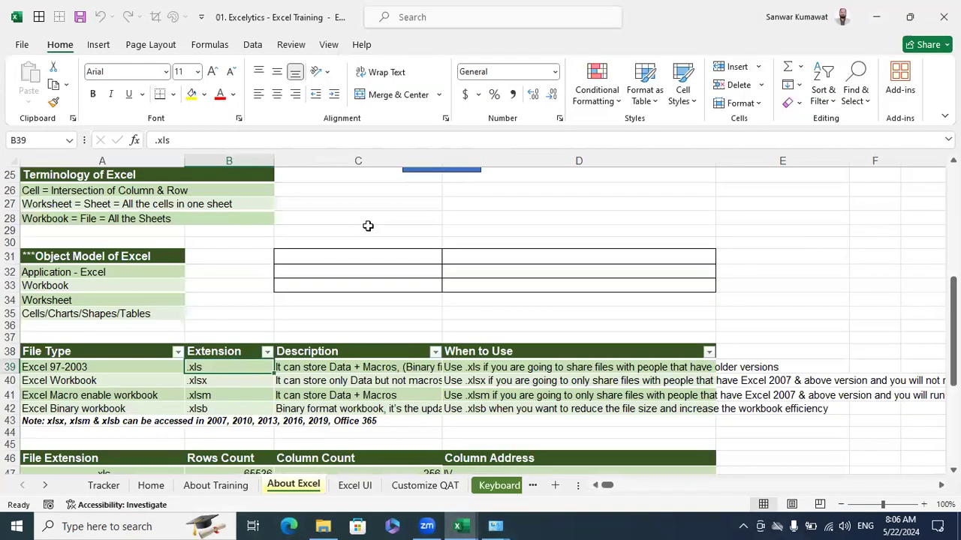
{"action": "scroll", "coordinate": [367, 226], "scroll_direction": "down", "scroll_amount": 1}
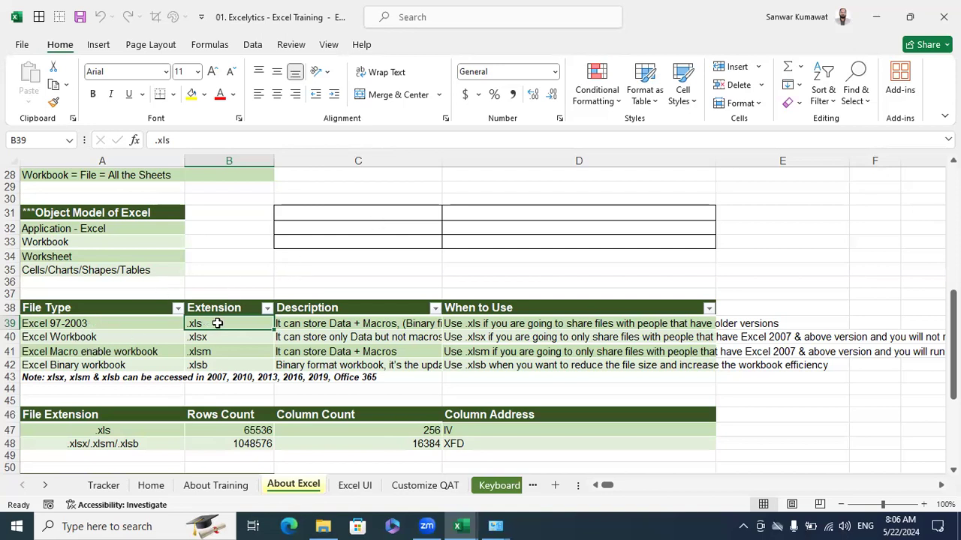
{"action": "left_click", "coordinate": [309, 325]}
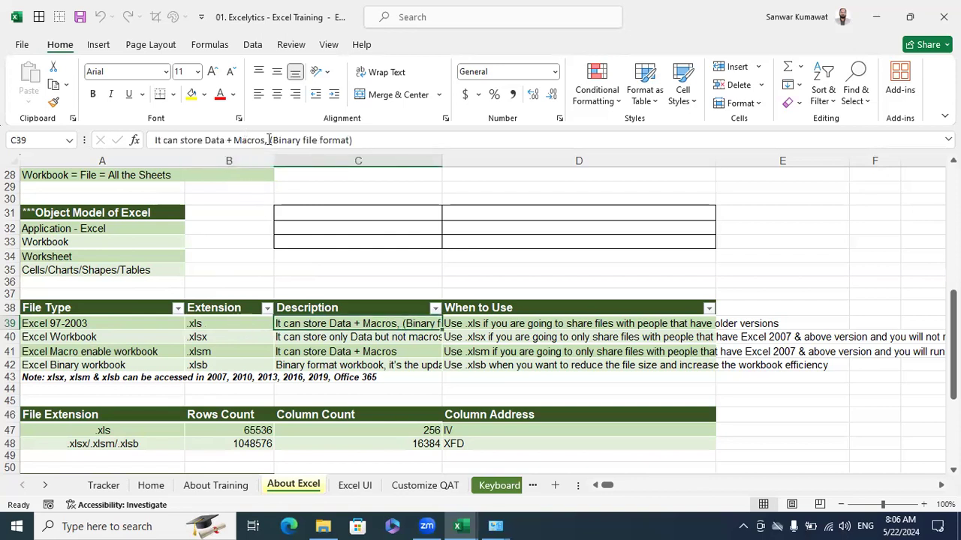
{"action": "triple_click", "coordinate": [370, 140]}
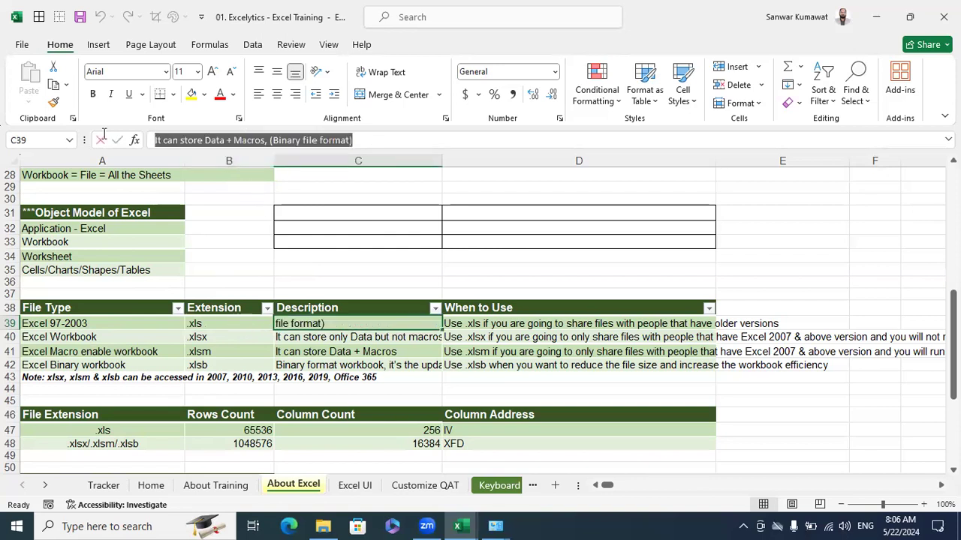
{"action": "left_click", "coordinate": [366, 216]}
{"action": "left_click", "coordinate": [325, 319]}
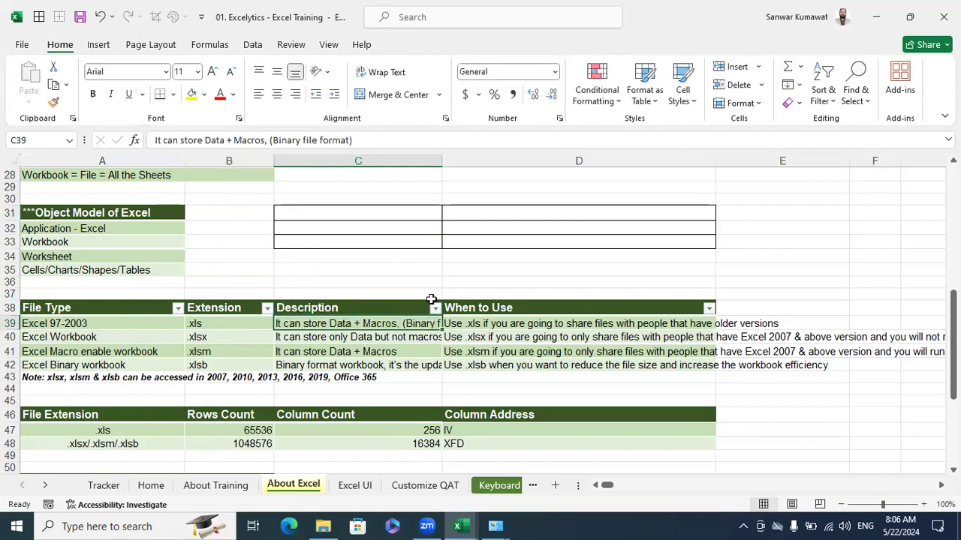
{"action": "left_click", "coordinate": [448, 324]}
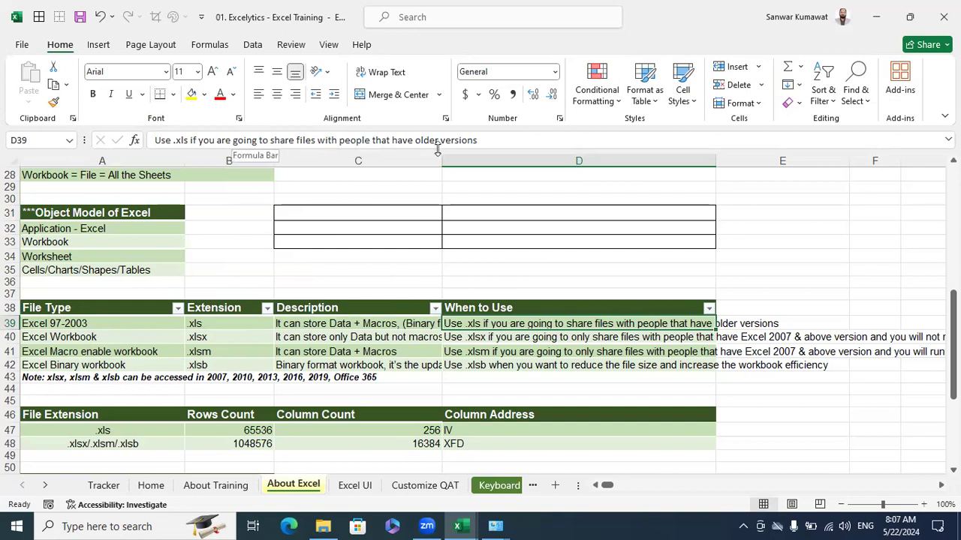
- Read the Excel Workbook (.xlsx) entry, compare its description with the .xls one, and move on to the .xlsm extension
{"action": "left_click", "coordinate": [102, 338]}
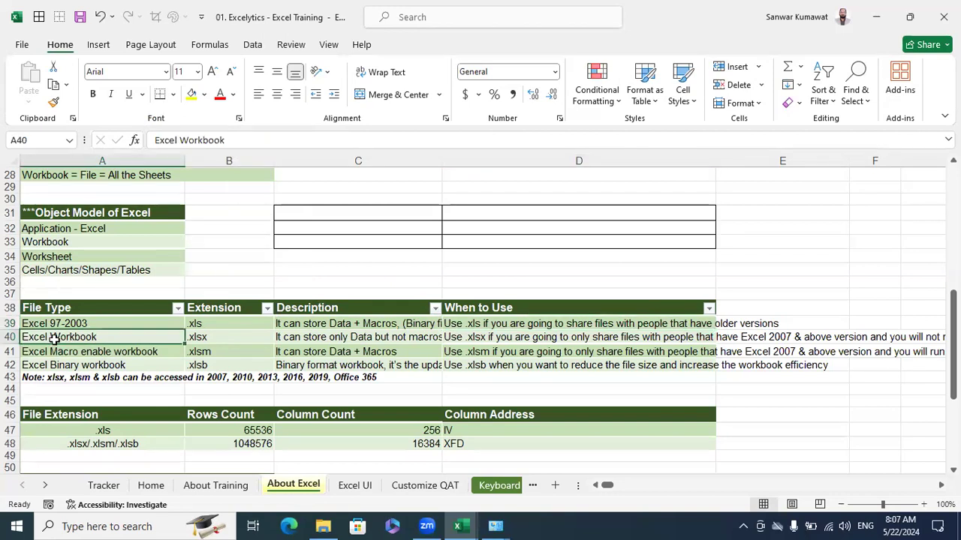
{"action": "left_click", "coordinate": [218, 337]}
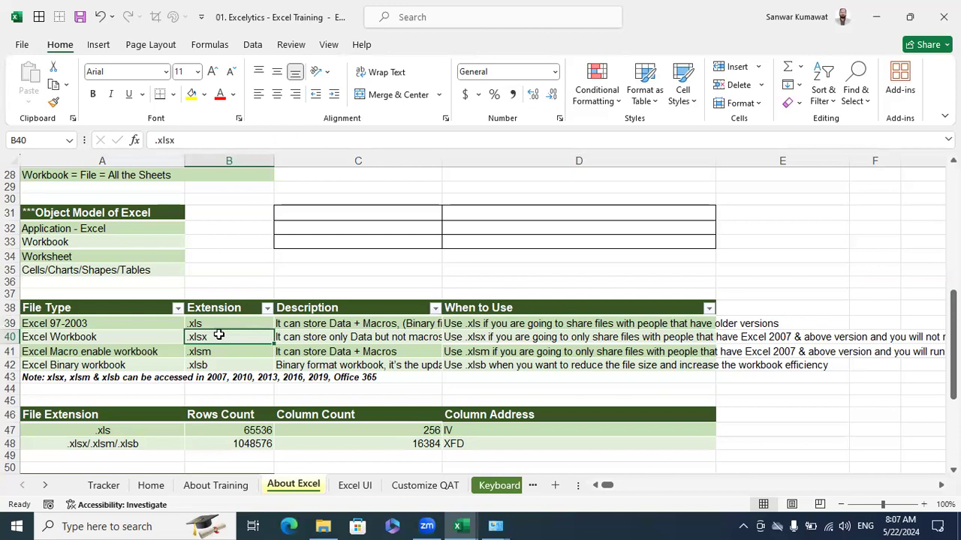
{"action": "left_click", "coordinate": [300, 337]}
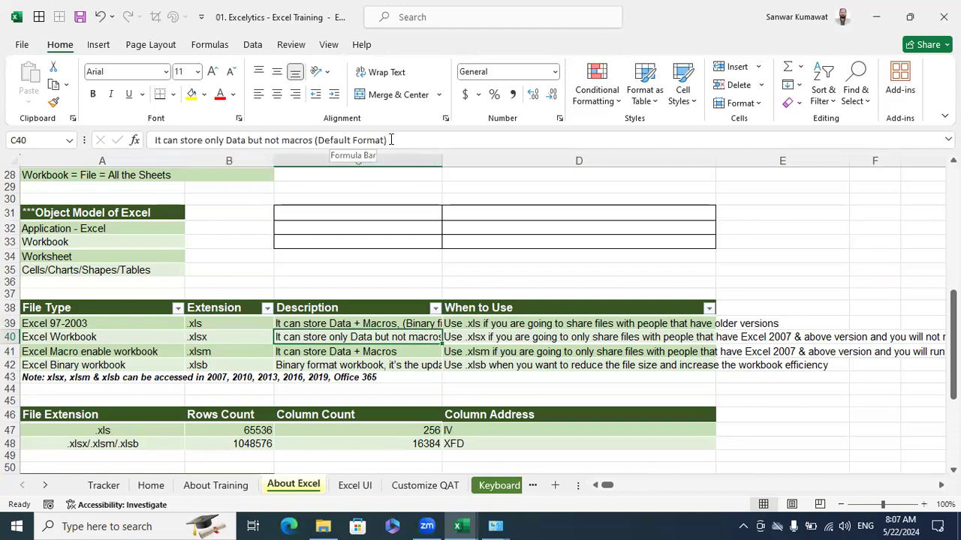
{"action": "left_click", "coordinate": [304, 323]}
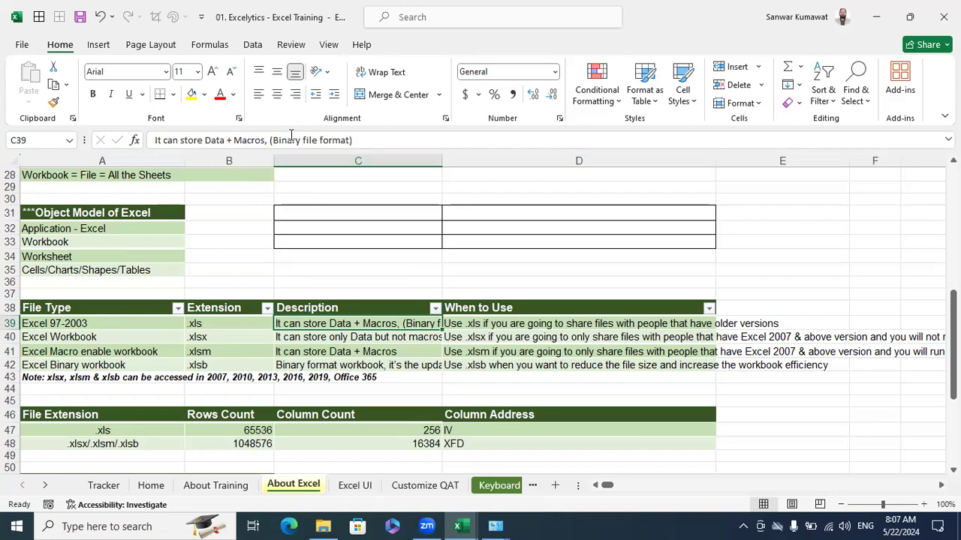
{"action": "left_click", "coordinate": [192, 325]}
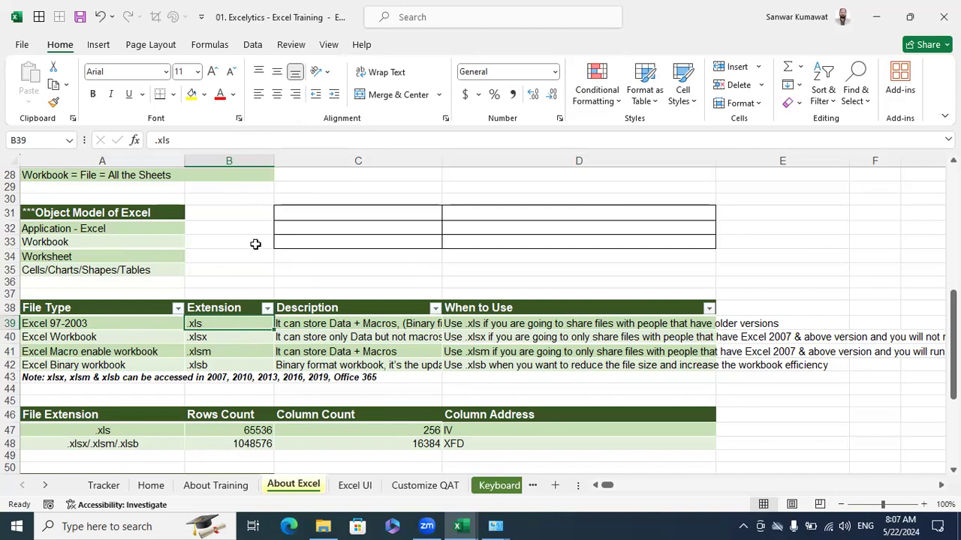
{"action": "left_click", "coordinate": [218, 337]}
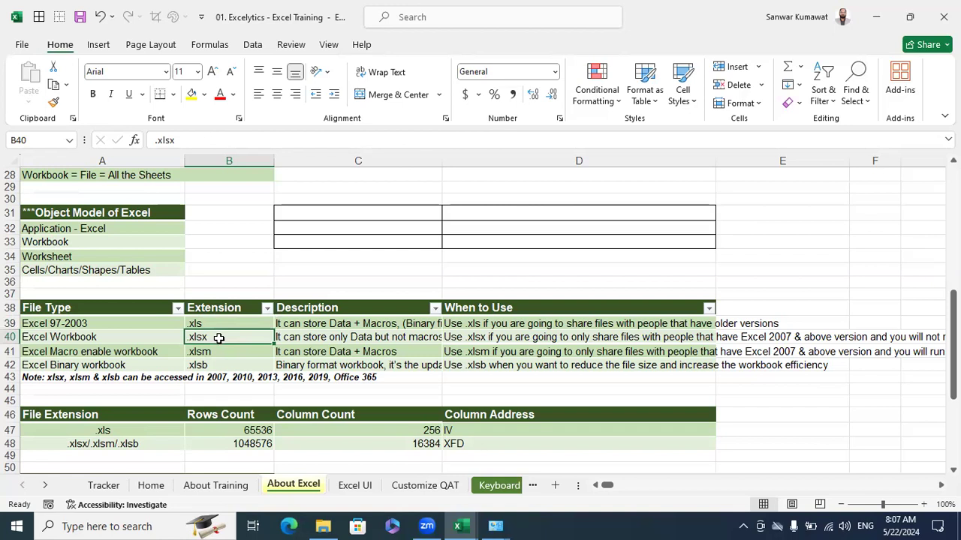
{"action": "left_click_drag", "start_coordinate": [268, 344], "coordinate": [202, 337]}
{"action": "left_click", "coordinate": [223, 352]}
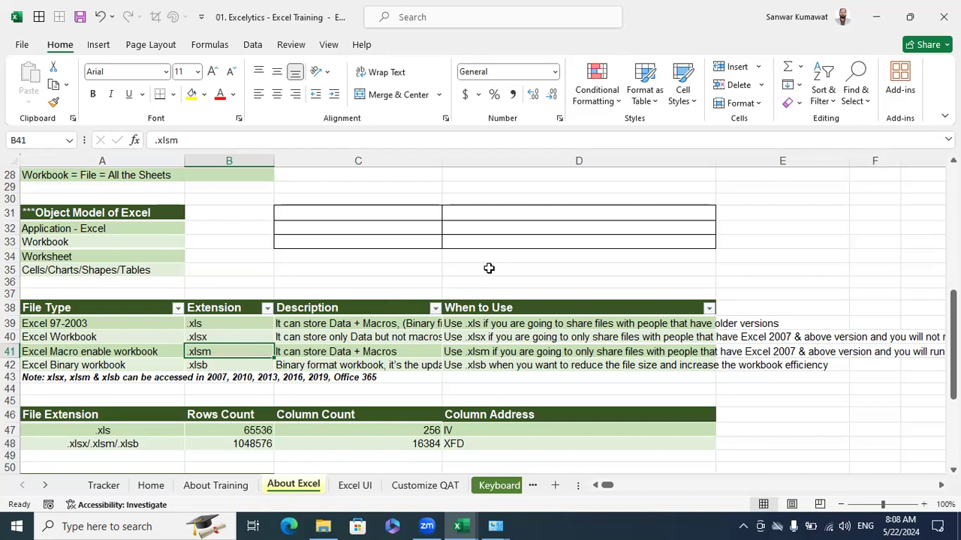
{"action": "scroll", "coordinate": [488, 268], "scroll_direction": "down", "scroll_amount": 11}
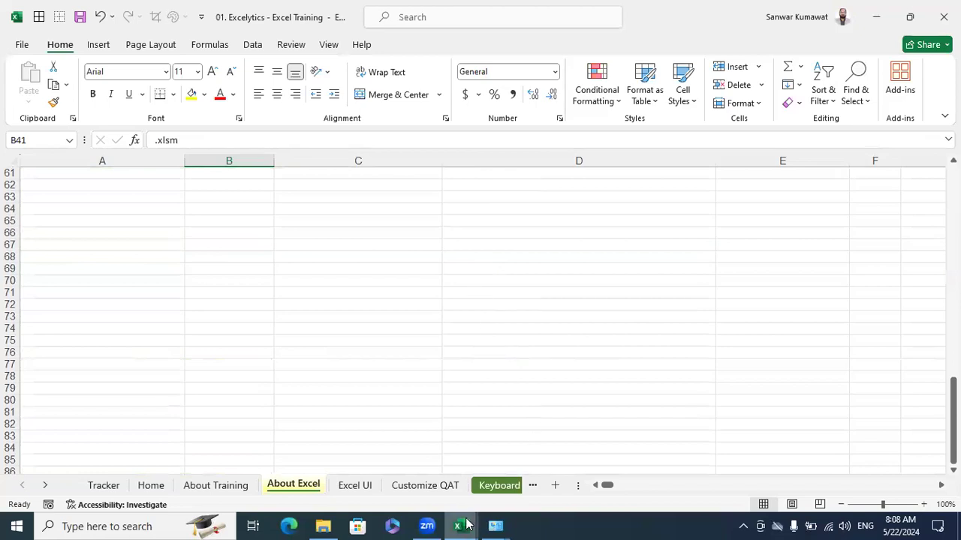
{"action": "mouse_move", "coordinate": [465, 526]}
{"action": "left_click", "coordinate": [536, 473]}
{"action": "left_click", "coordinate": [300, 255]}
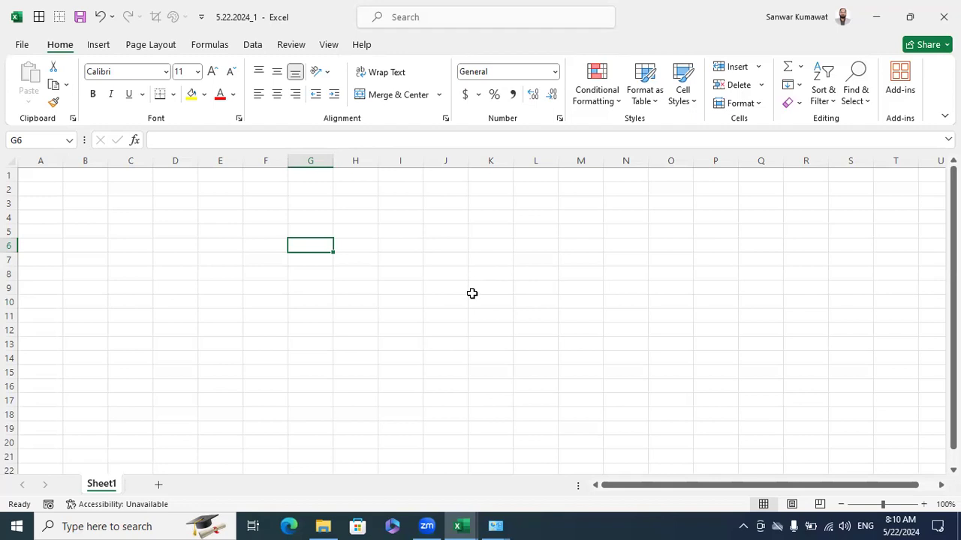
{"action": "left_click", "coordinate": [459, 524]}
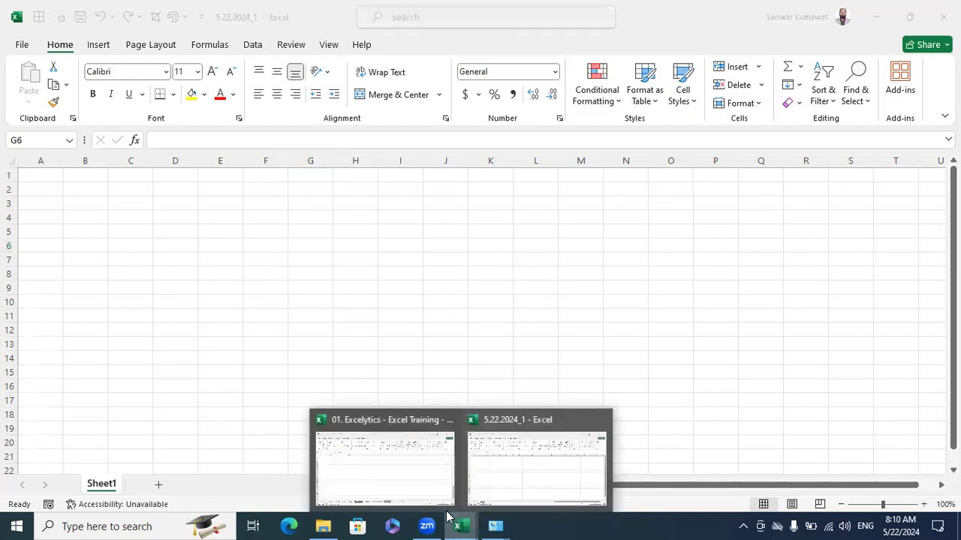
{"action": "scroll", "coordinate": [423, 374], "scroll_direction": "up", "scroll_amount": 5}
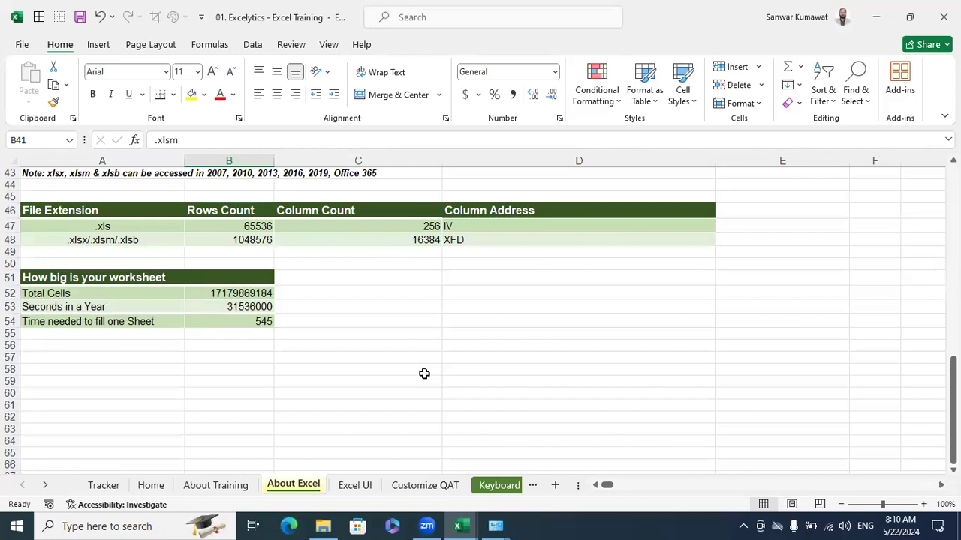
{"action": "scroll", "coordinate": [424, 373], "scroll_direction": "up", "scroll_amount": 3}
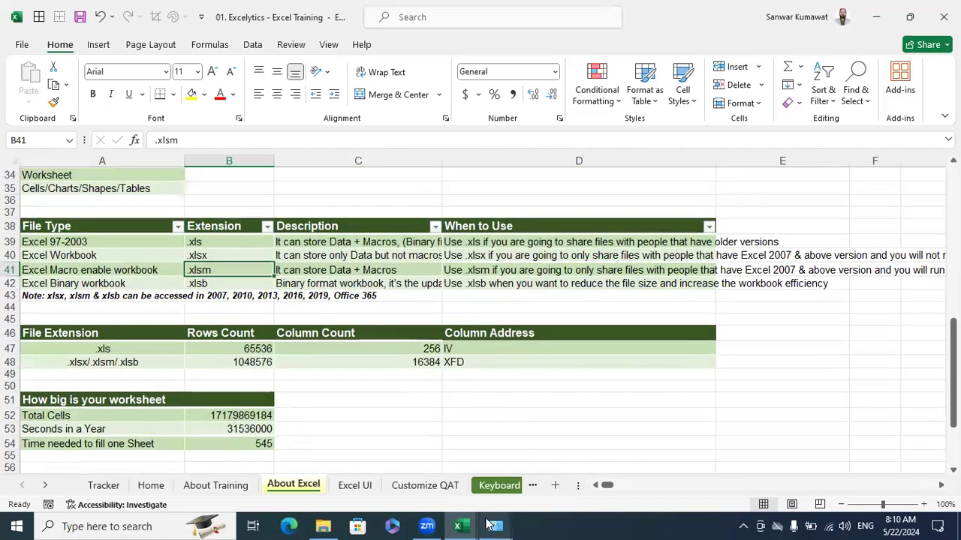
- Save a copy of the 5.22.2024_1 workbook as 5.22.2024_M in Excel Macro-Enabled Workbook format in the same folder
{"action": "mouse_move", "coordinate": [460, 526]}
{"action": "left_click", "coordinate": [545, 469]}
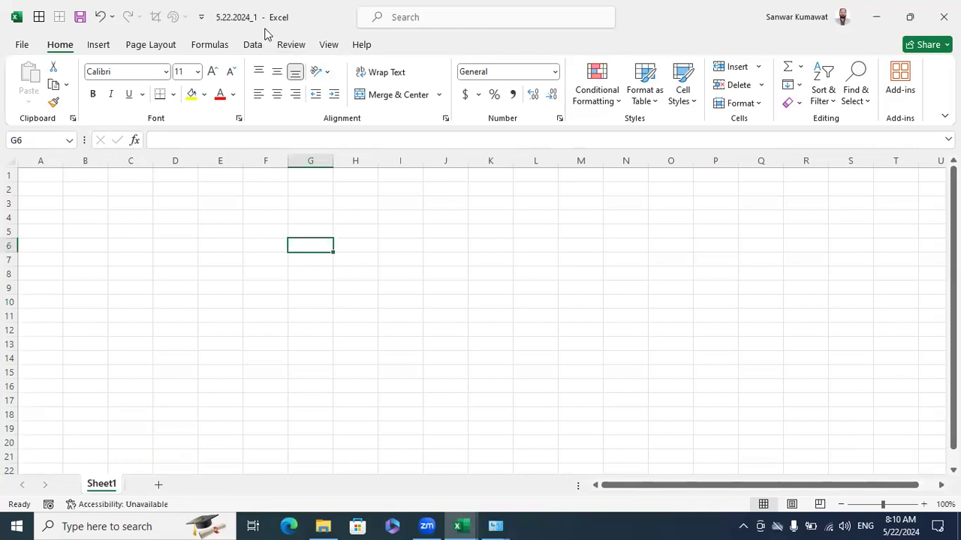
{"action": "left_click", "coordinate": [516, 204]}
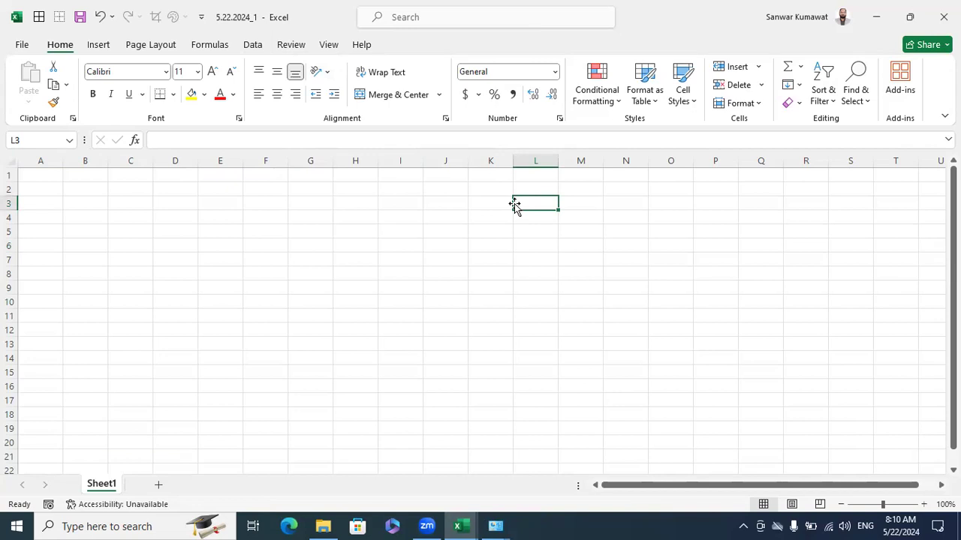
{"action": "key", "text": "F12"}
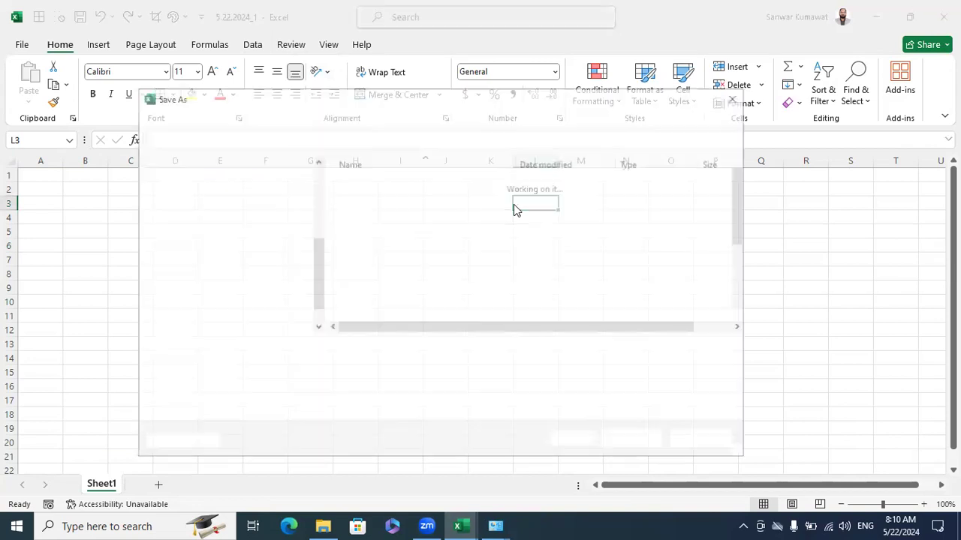
{"action": "left_click", "coordinate": [371, 367]}
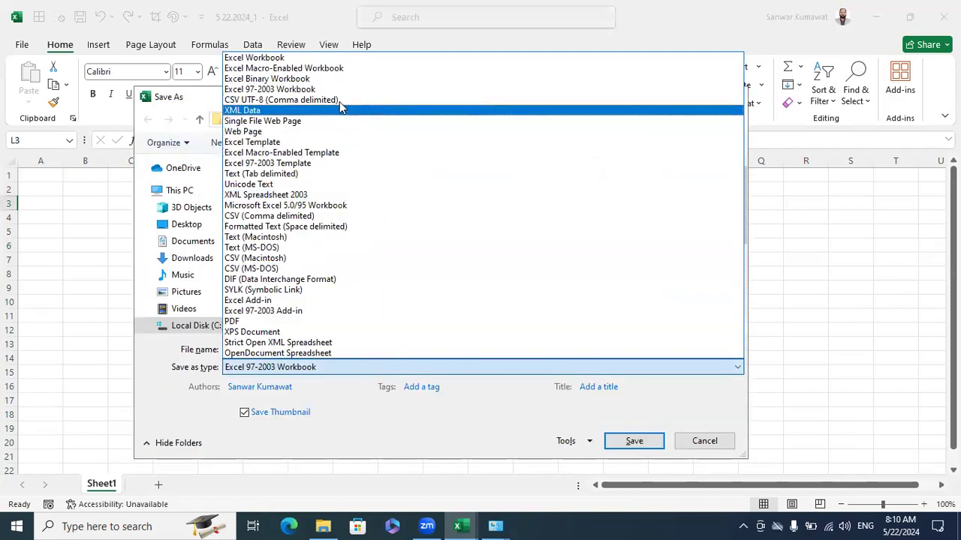
{"action": "left_click", "coordinate": [293, 70]}
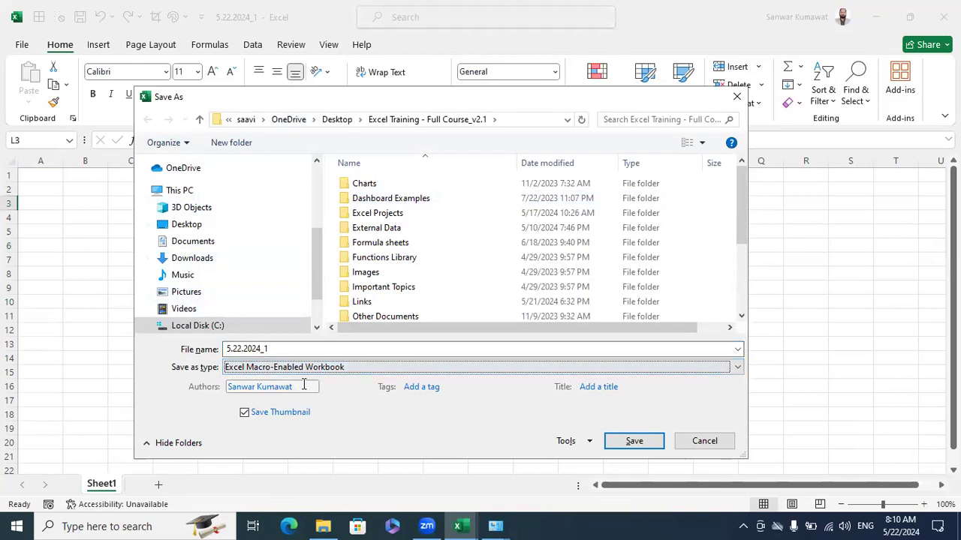
{"action": "left_click", "coordinate": [308, 348]}
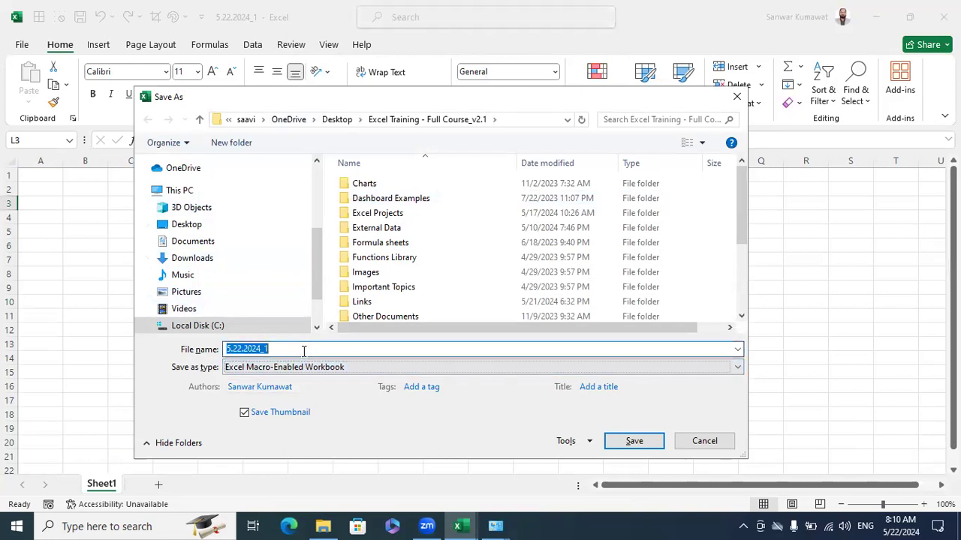
{"action": "key", "text": "BackSpace"}
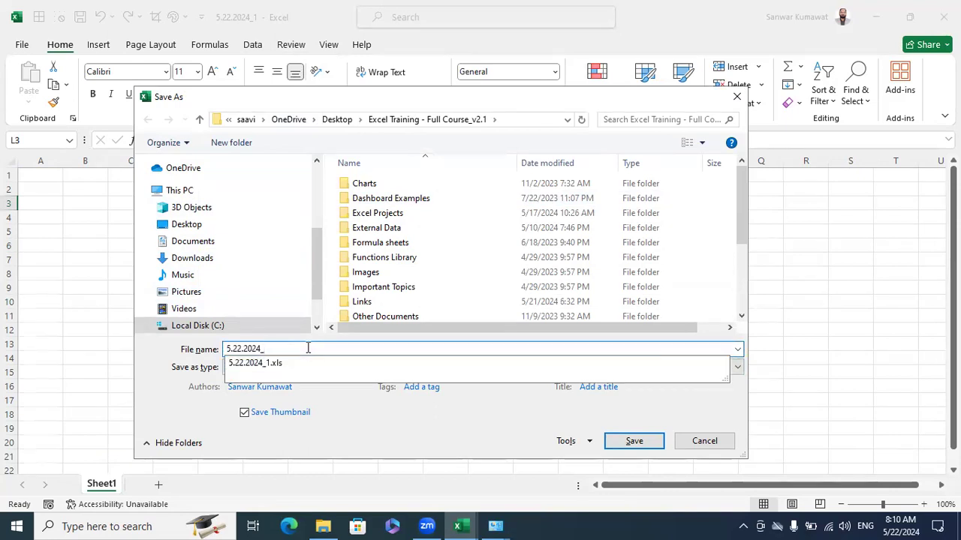
{"action": "type", "text": "M"}
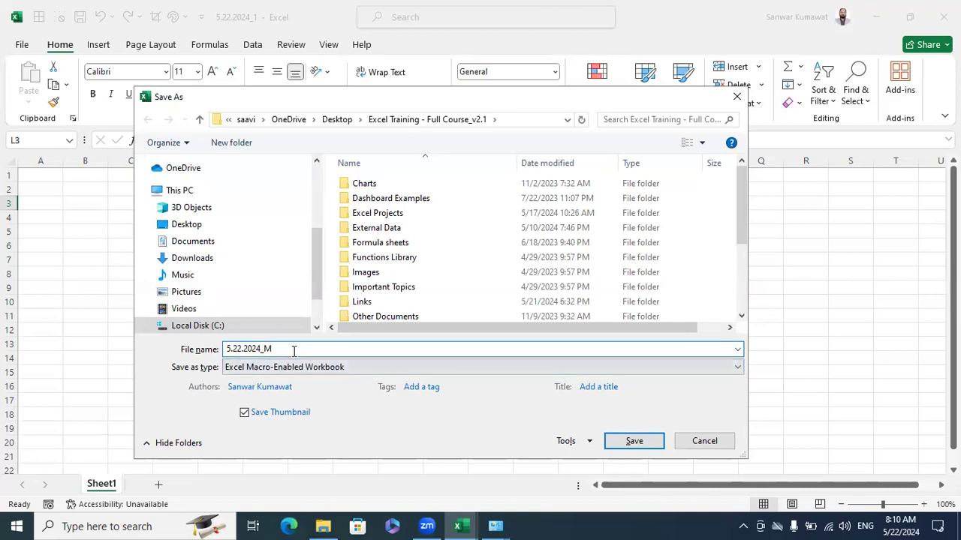
{"action": "left_click", "coordinate": [658, 443]}
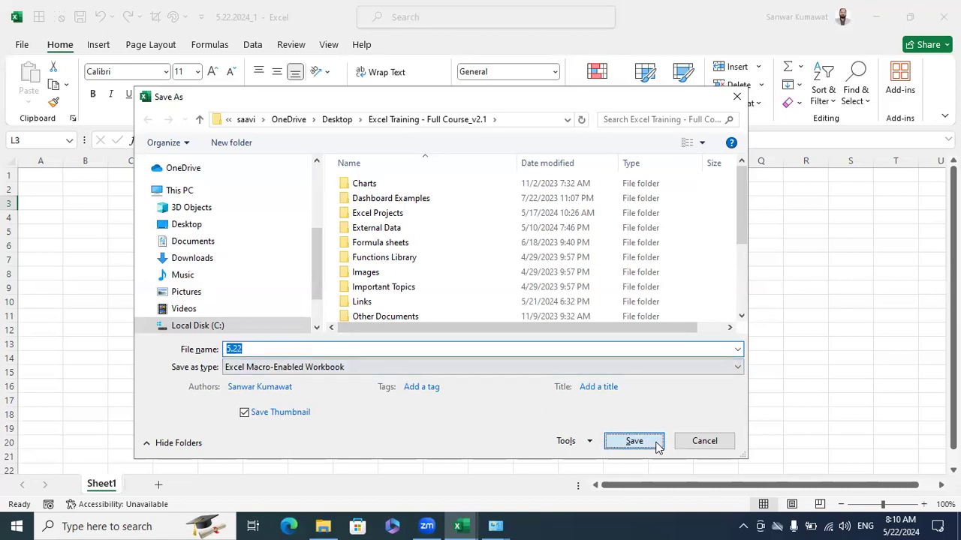
- Check the type and extension of the 5.22.2024_M file in File Explorer, and return to the 01. Excelytics - Excel Training workbook
{"action": "left_click", "coordinate": [329, 525]}
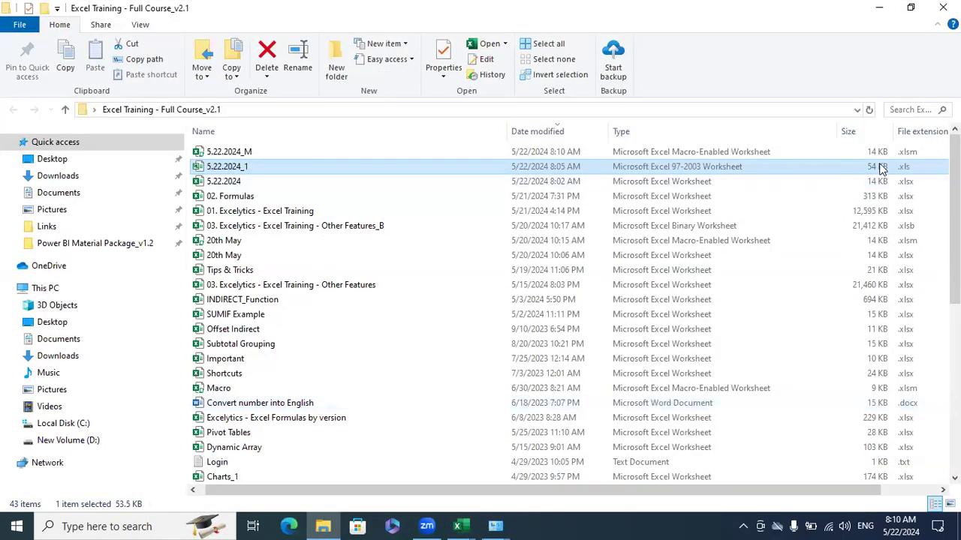
{"action": "left_click", "coordinate": [883, 156]}
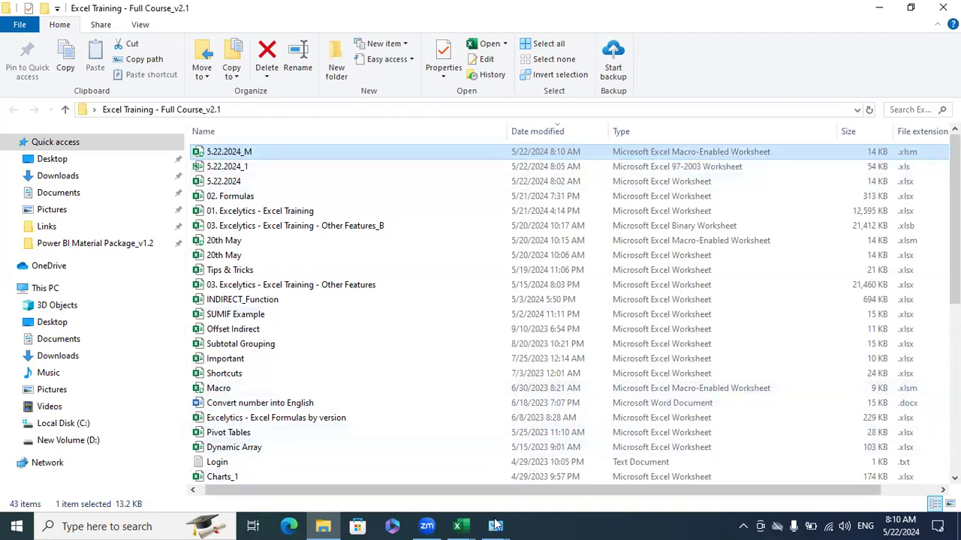
{"action": "left_click", "coordinate": [469, 526]}
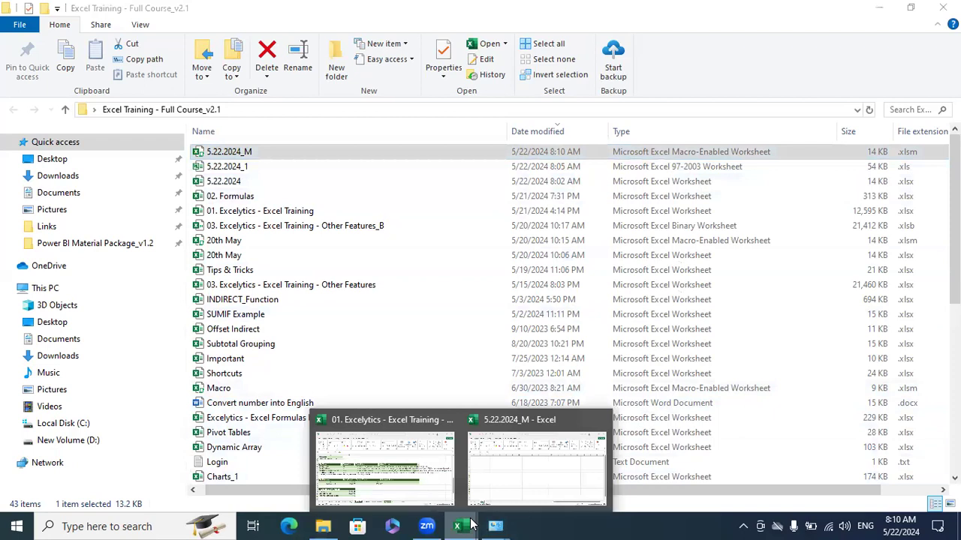
{"action": "left_click", "coordinate": [388, 487]}
- Read the description and usage advice for the Excel Macro enable workbook file type
{"action": "left_click", "coordinate": [63, 271]}
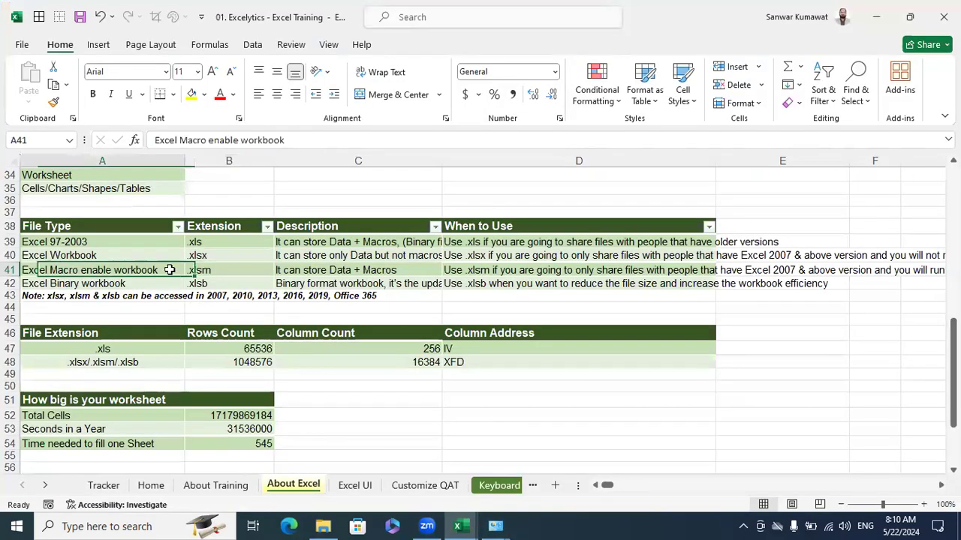
{"action": "left_click_drag", "start_coordinate": [288, 283], "coordinate": [285, 270]}
{"action": "left_click", "coordinate": [306, 270]}
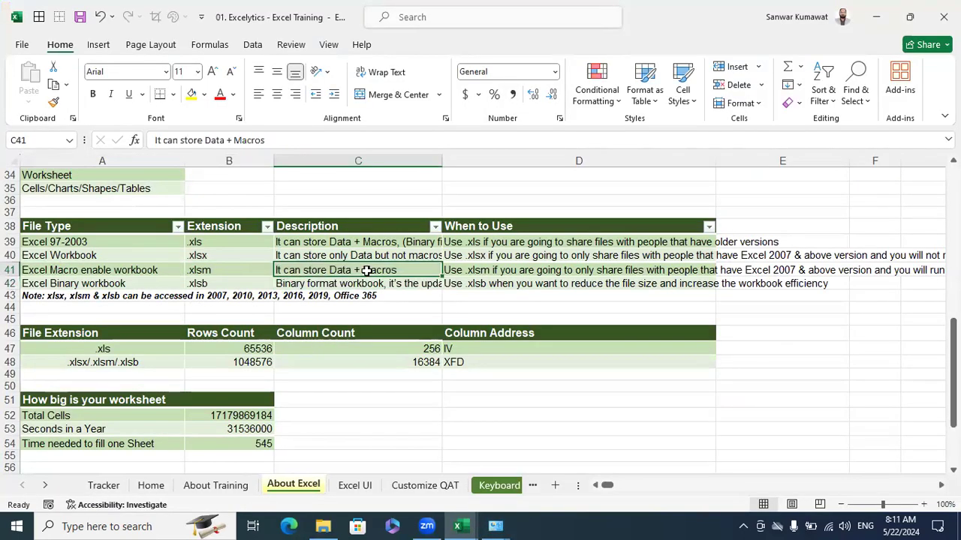
{"action": "left_click", "coordinate": [450, 270]}
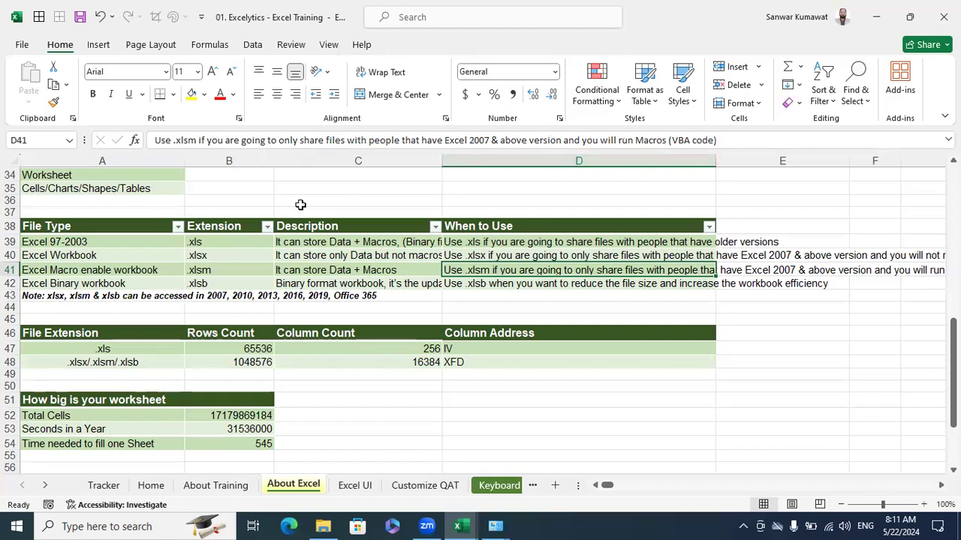
- Compare the .xlsx and .xlsm extensions with the Excel Binary workbook entry in the file type table
{"action": "left_click", "coordinate": [199, 256]}
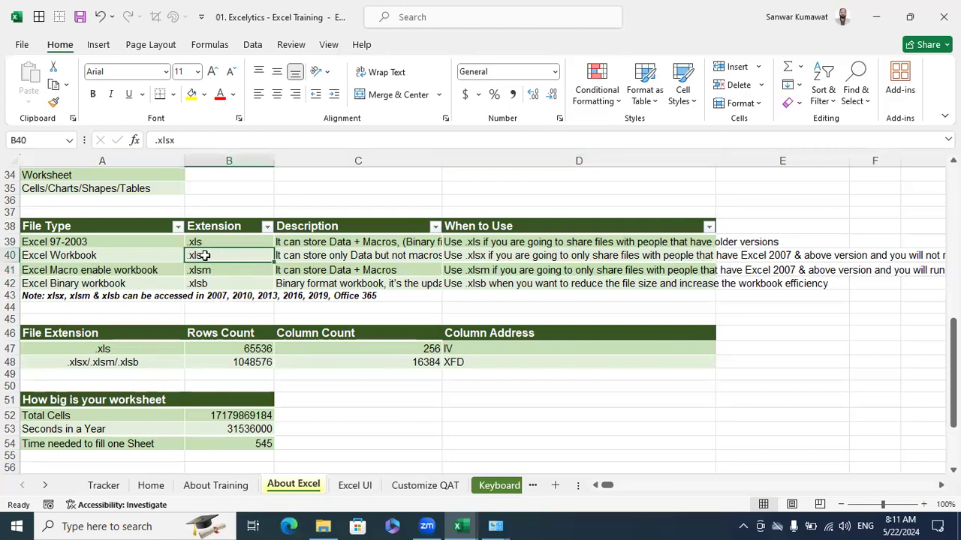
{"action": "left_click", "coordinate": [105, 281]}
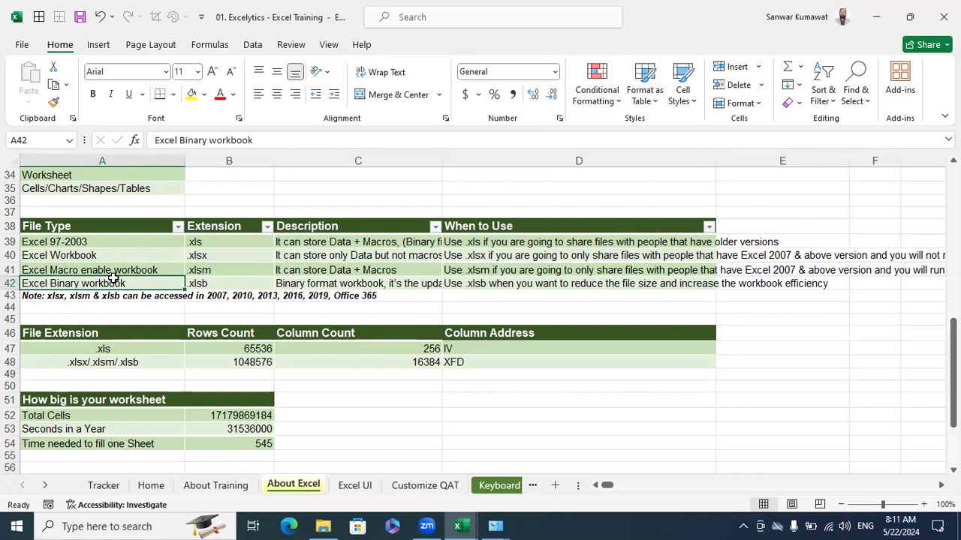
{"action": "left_click", "coordinate": [197, 257]}
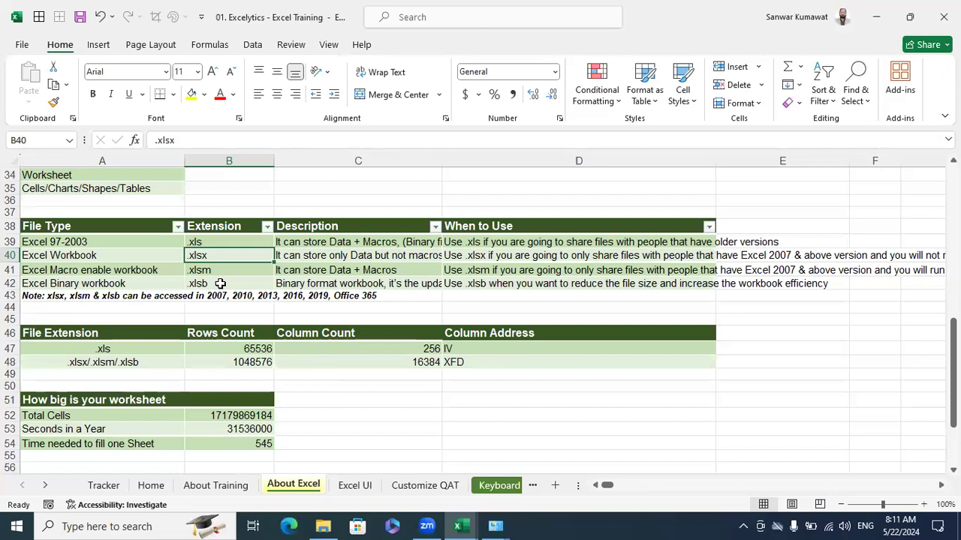
{"action": "left_click", "coordinate": [235, 270]}
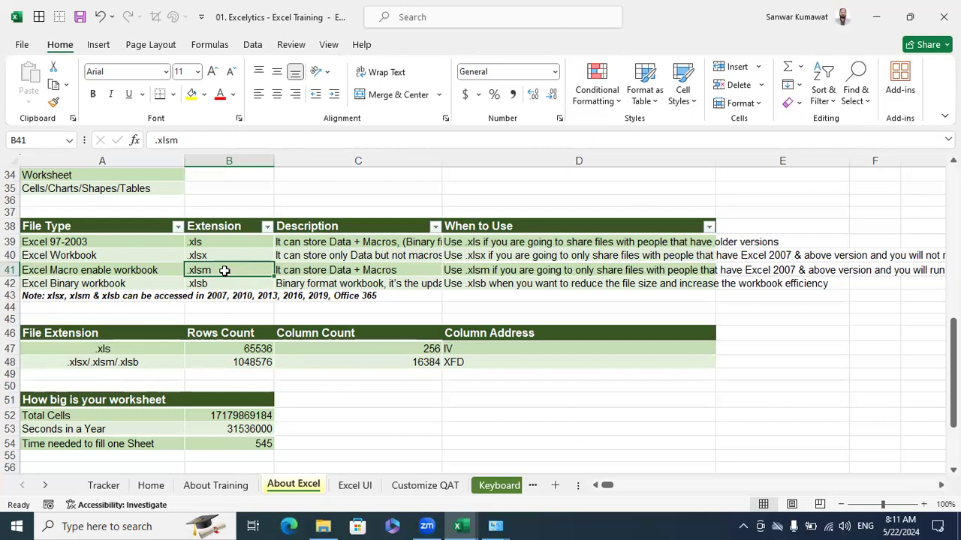
{"action": "left_click", "coordinate": [217, 255]}
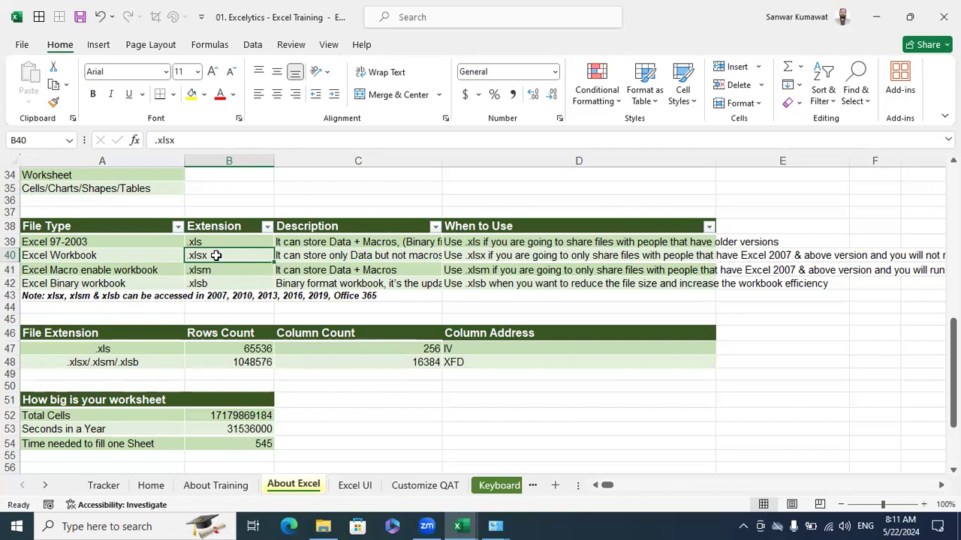
- Examine the .xlsb extension and select the entire Excel Binary workbook row
{"action": "left_click", "coordinate": [212, 284]}
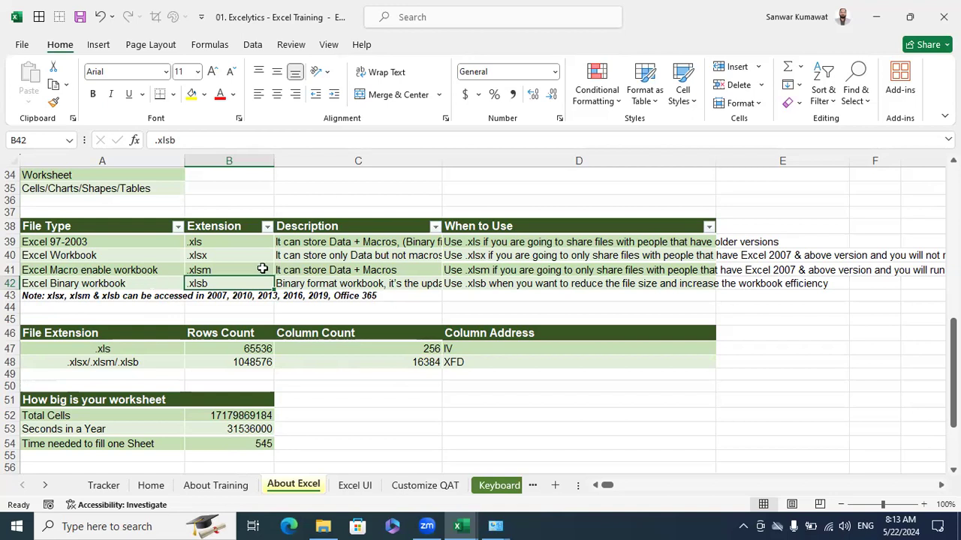
{"action": "left_click", "coordinate": [287, 306]}
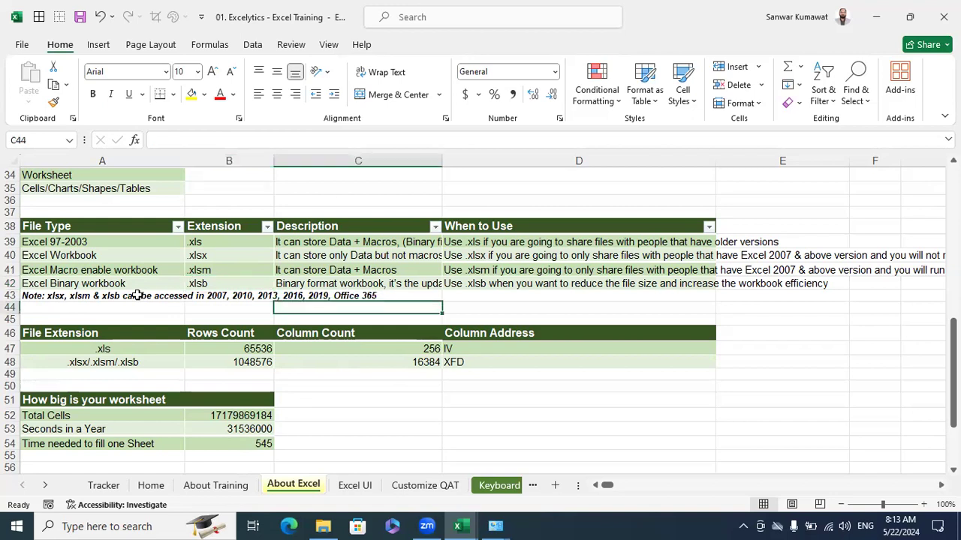
{"action": "left_click", "coordinate": [9, 283]}
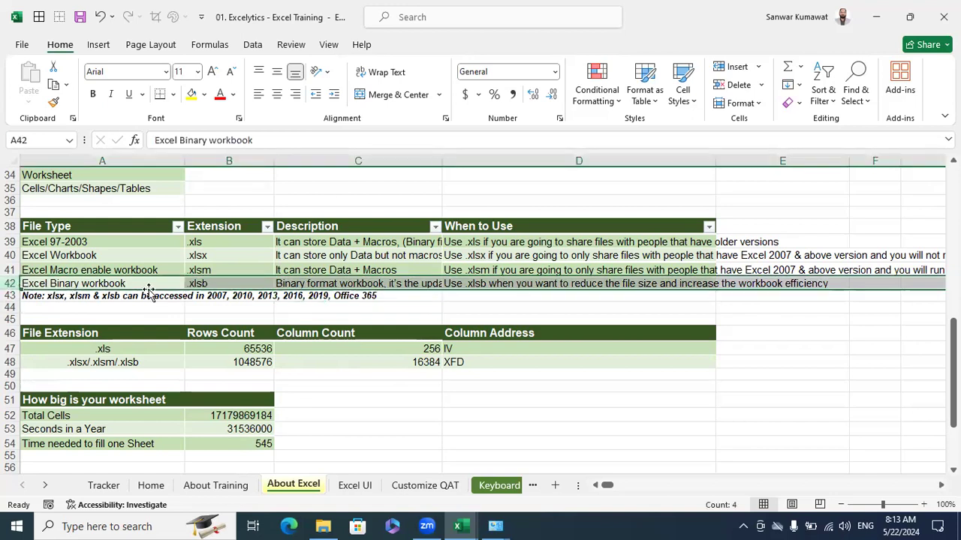
- Compare the .xlsb and .xlsx extension entries, and select 03. Excelytics - Excel Training - Other Features_B in File Explorer to check its type and size
{"action": "left_click", "coordinate": [220, 283]}
{"action": "left_click", "coordinate": [210, 256]}
{"action": "left_click", "coordinate": [209, 282]}
{"action": "left_click", "coordinate": [323, 526]}
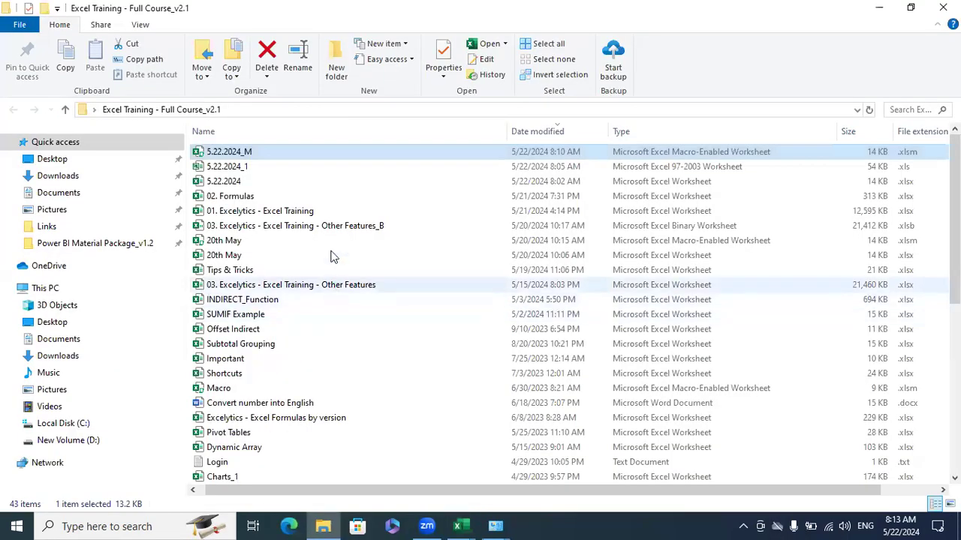
{"action": "left_click", "coordinate": [331, 227]}
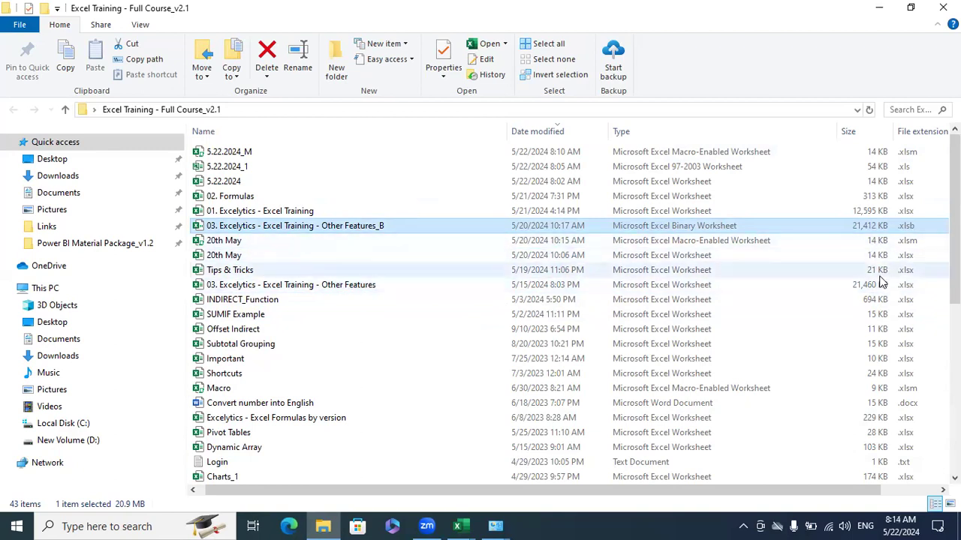
- Switch to the 5.22.2024_M workbook, choose Excel Binary Workbook as its save type, and cancel the save
{"action": "mouse_move", "coordinate": [457, 526]}
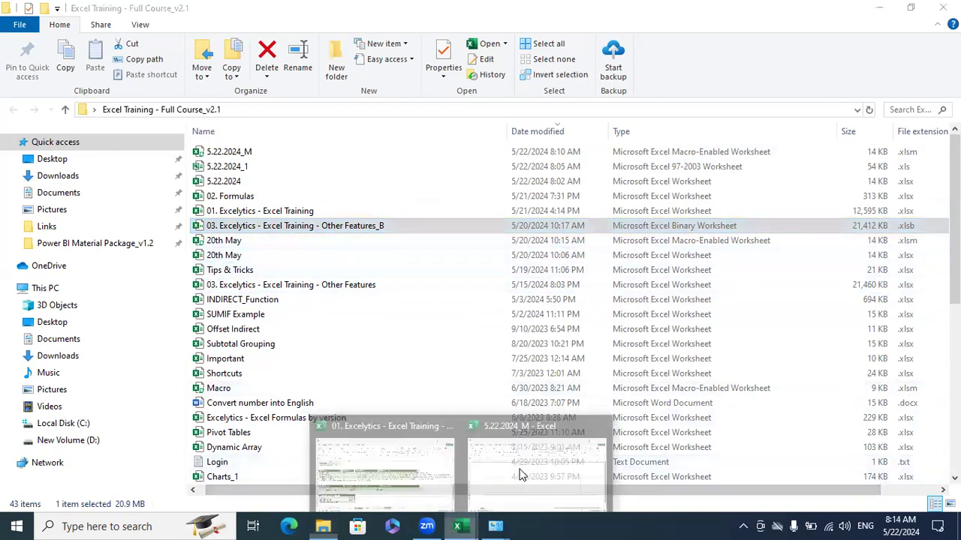
{"action": "left_click", "coordinate": [556, 450]}
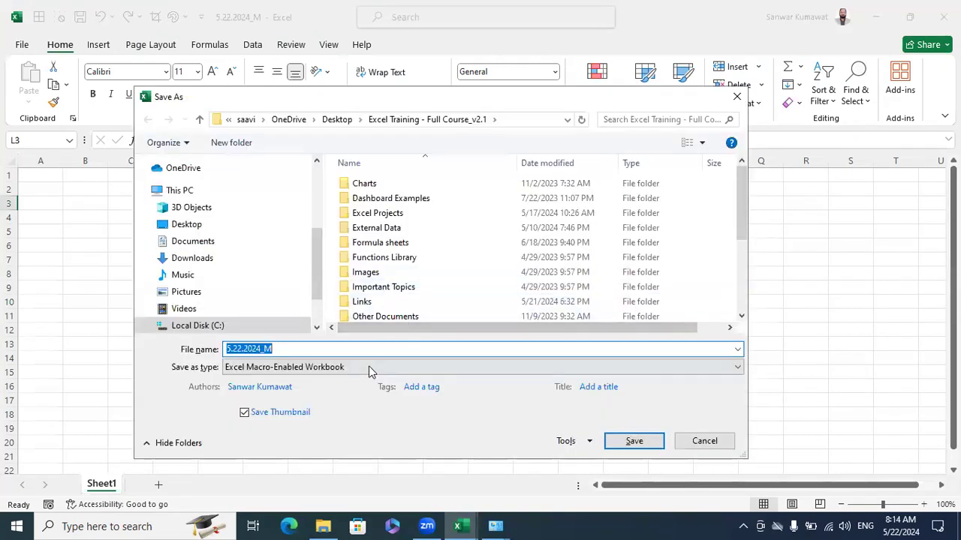
{"action": "left_click", "coordinate": [367, 367]}
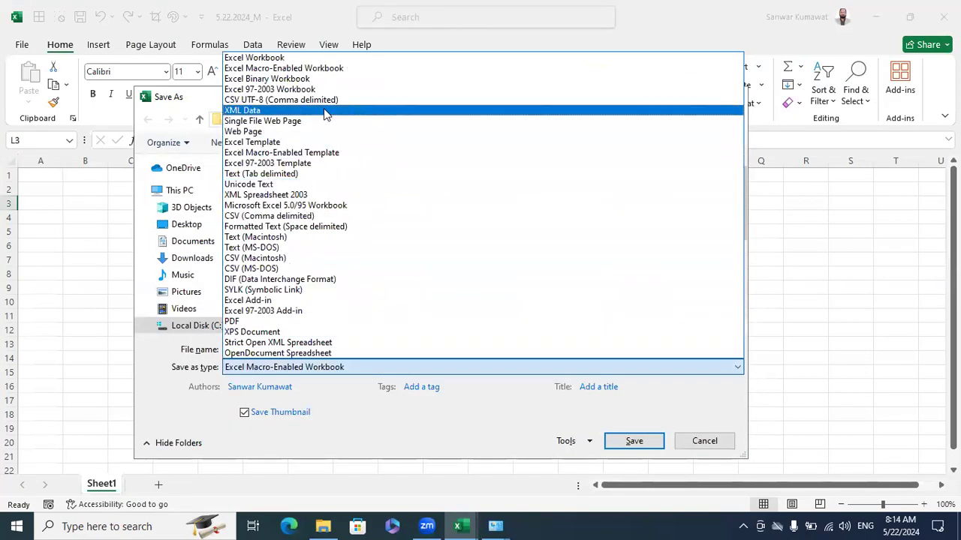
{"action": "left_click", "coordinate": [304, 79]}
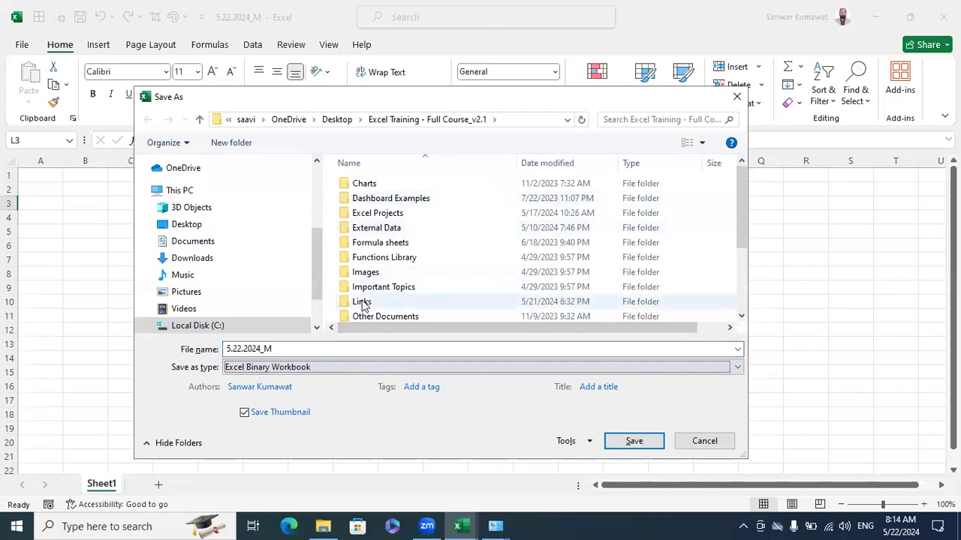
{"action": "left_click", "coordinate": [710, 442]}
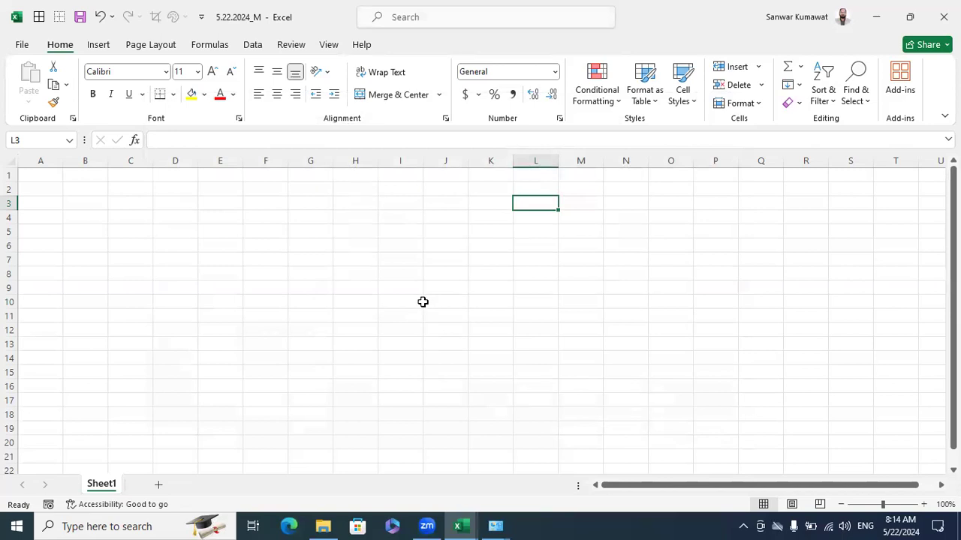
- Return to the 01. Excelytics - Excel Training workbook and examine the row counts, column counts and column addresses per file extension
{"action": "left_click", "coordinate": [461, 525]}
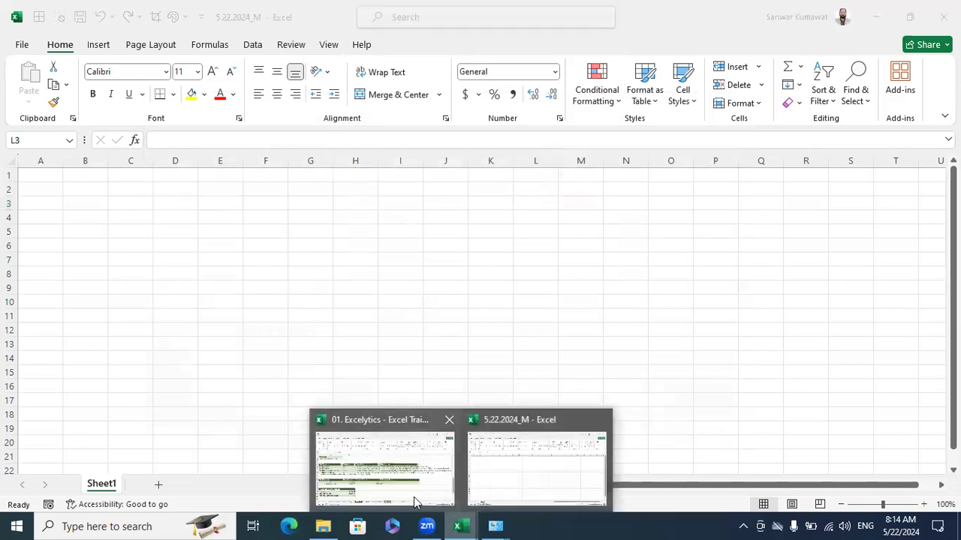
{"action": "left_click", "coordinate": [410, 488]}
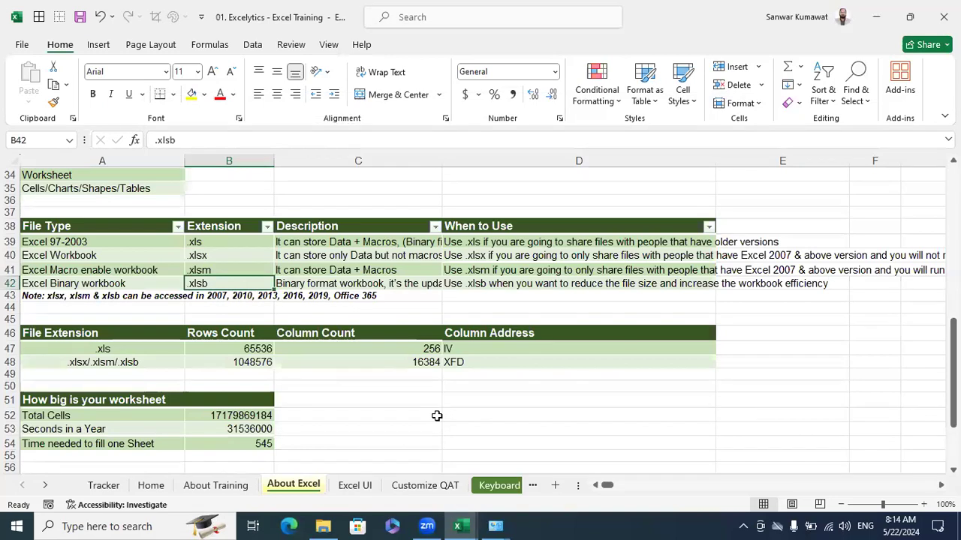
{"action": "scroll", "coordinate": [436, 416], "scroll_direction": "down", "scroll_amount": 1}
{"action": "scroll", "coordinate": [437, 415], "scroll_direction": "down", "scroll_amount": 1}
{"action": "scroll", "coordinate": [436, 415], "scroll_direction": "down", "scroll_amount": 5}
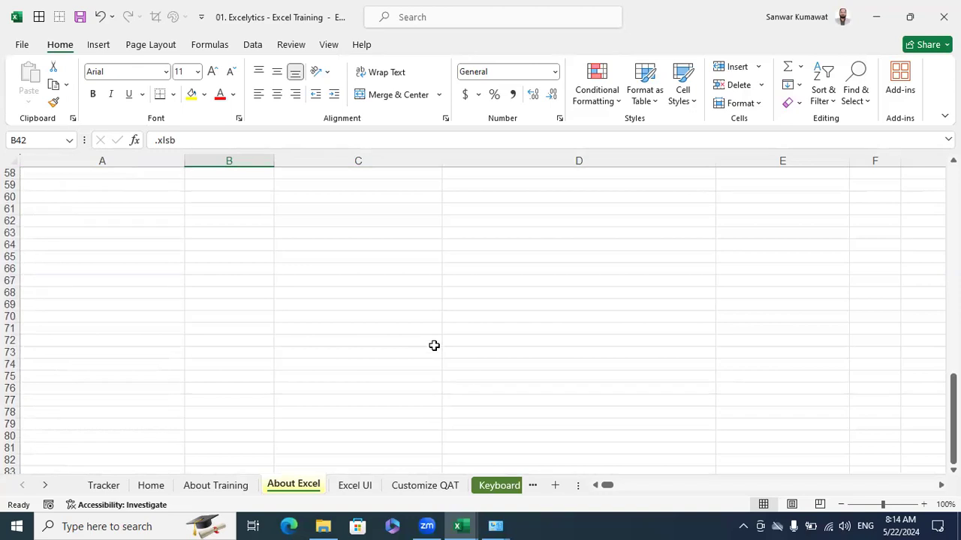
{"action": "scroll", "coordinate": [434, 349], "scroll_direction": "up", "scroll_amount": 5}
{"action": "left_click", "coordinate": [262, 228]}
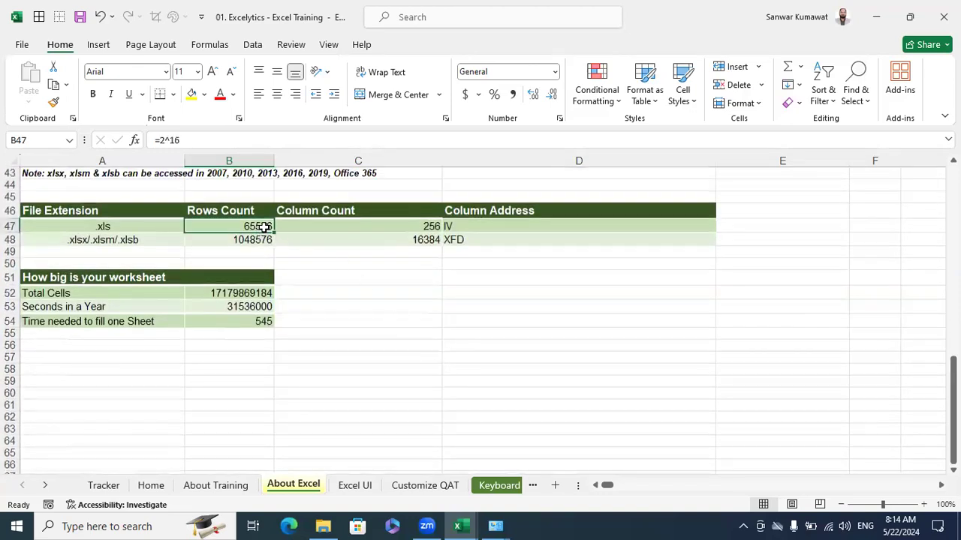
{"action": "left_click", "coordinate": [336, 277]}
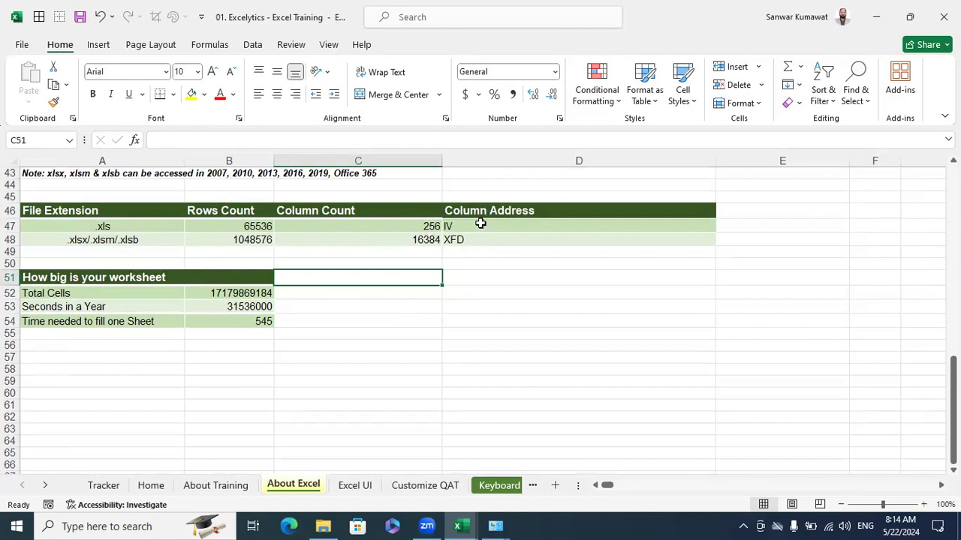
{"action": "left_click", "coordinate": [600, 381]}
{"action": "scroll", "coordinate": [570, 424], "scroll_direction": "down", "scroll_amount": 8}
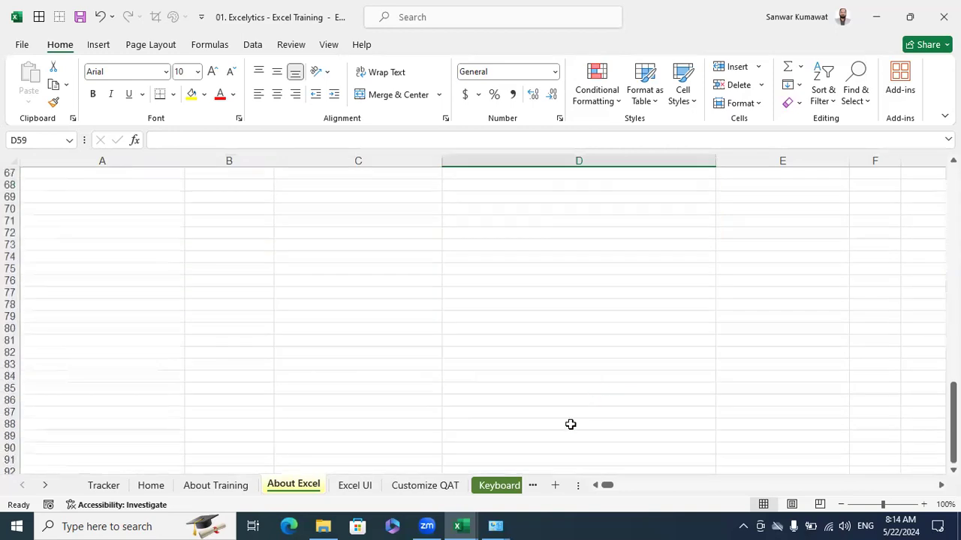
- Switch to the 5.22.2024_M workbook and examine how the column letters run from A to Z and onward from AA
{"action": "mouse_move", "coordinate": [460, 525]}
{"action": "left_click", "coordinate": [527, 480]}
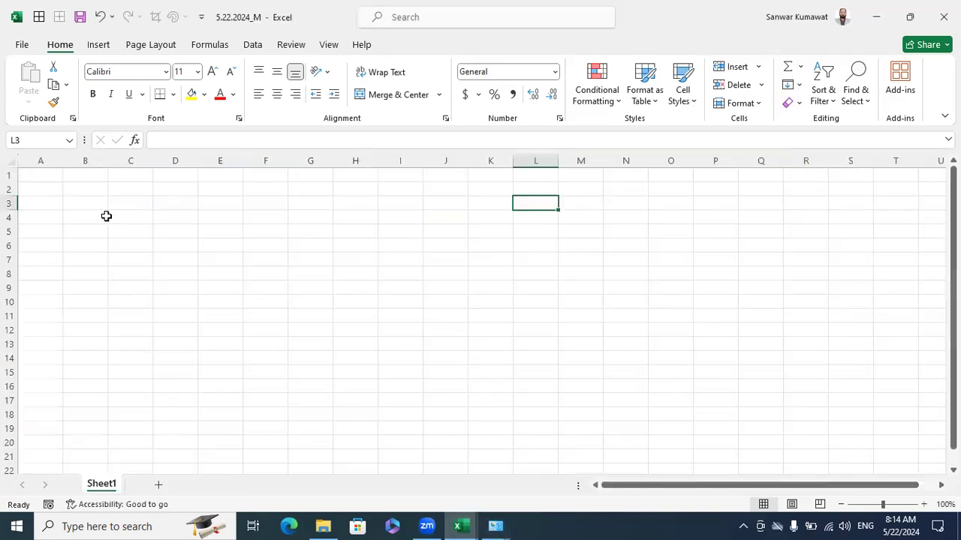
{"action": "left_click", "coordinate": [42, 160]}
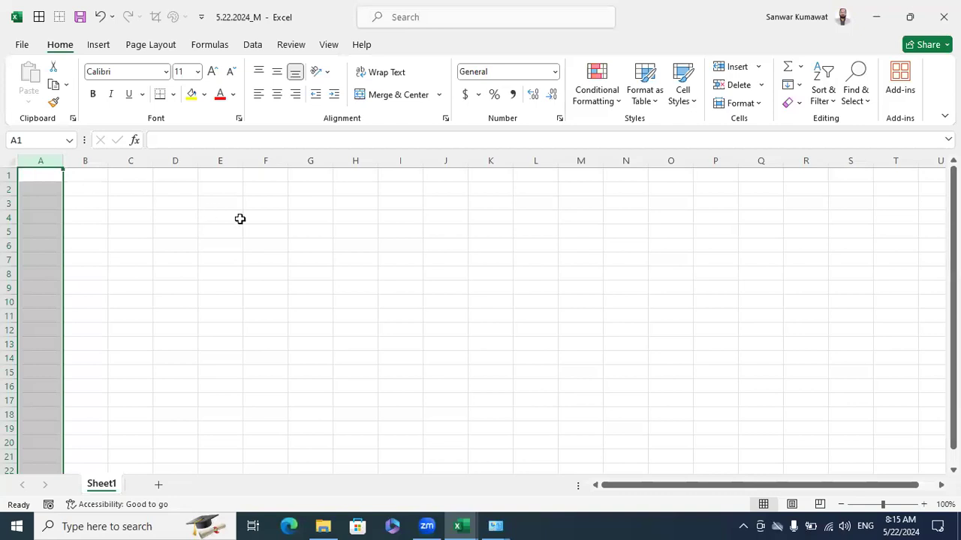
{"action": "scroll", "coordinate": [481, 315], "scroll_direction": "right", "scroll_amount": 5}
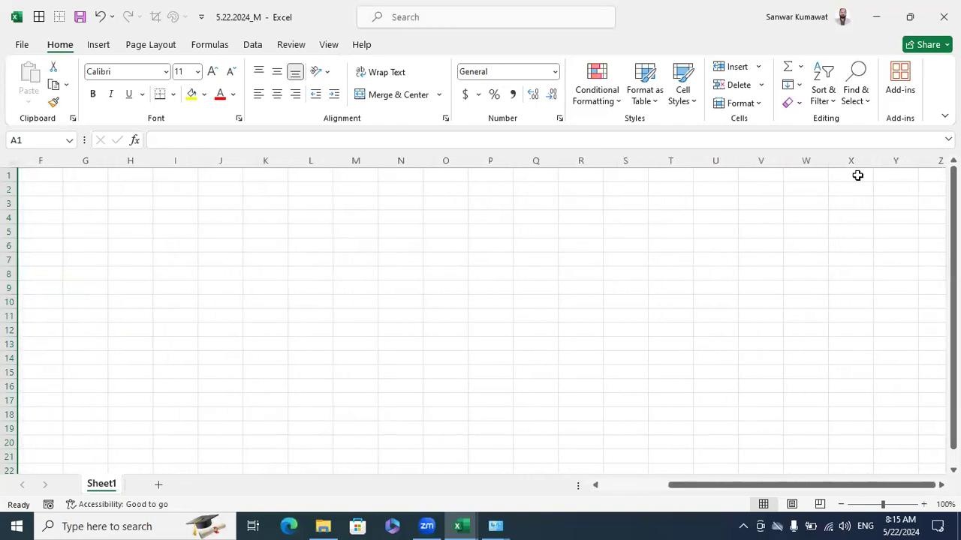
{"action": "left_click", "coordinate": [931, 161]}
{"action": "scroll", "coordinate": [480, 316], "scroll_direction": "right", "scroll_amount": 12}
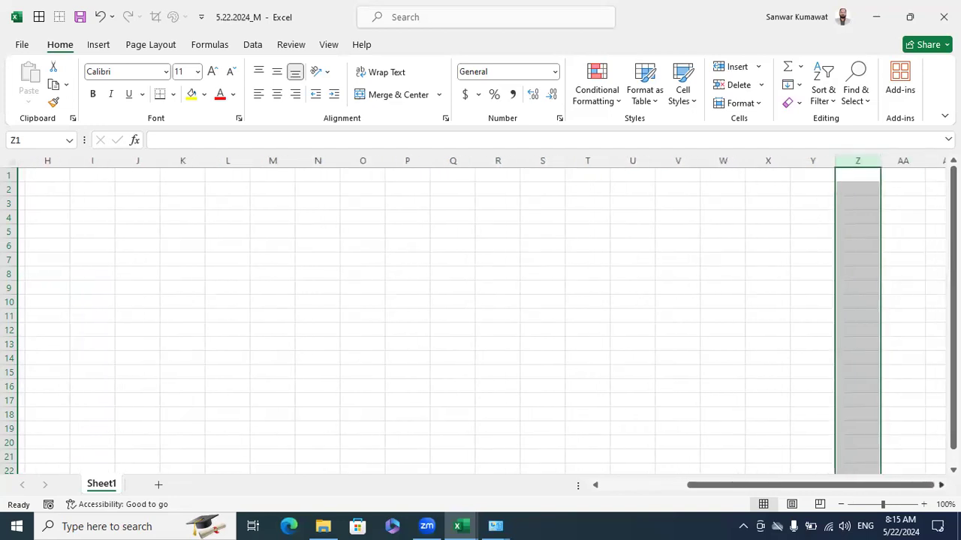
{"action": "scroll", "coordinate": [480, 315], "scroll_direction": "right", "scroll_amount": 9}
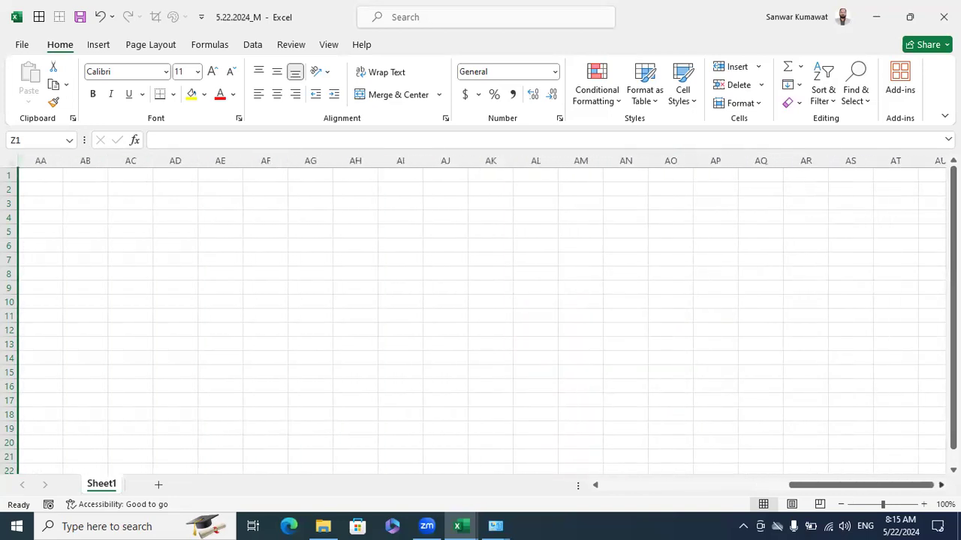
{"action": "left_click", "coordinate": [848, 261]}
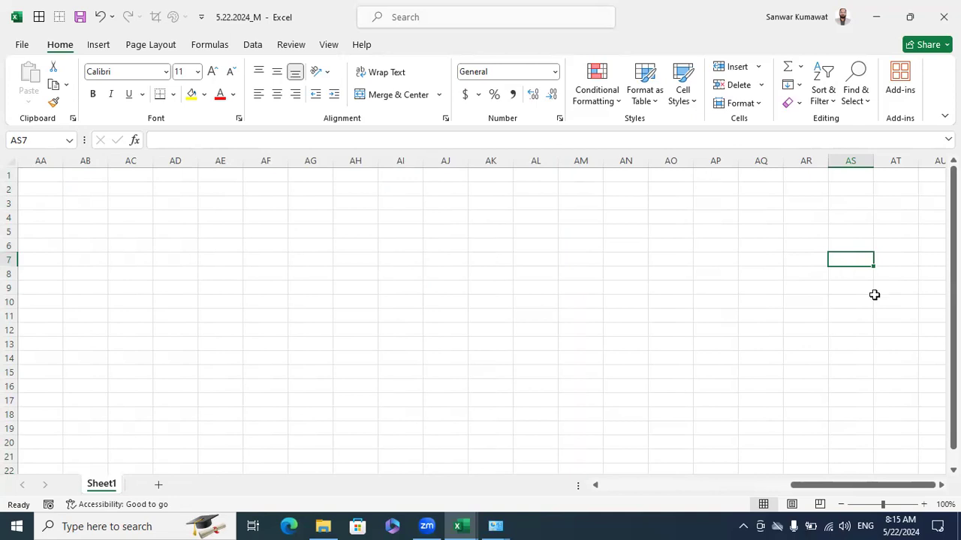
{"action": "scroll", "coordinate": [481, 315], "scroll_direction": "right", "scroll_amount": 2}
{"action": "scroll", "coordinate": [836, 242], "scroll_direction": "right", "scroll_amount": 2}
{"action": "left_click", "coordinate": [836, 244]}
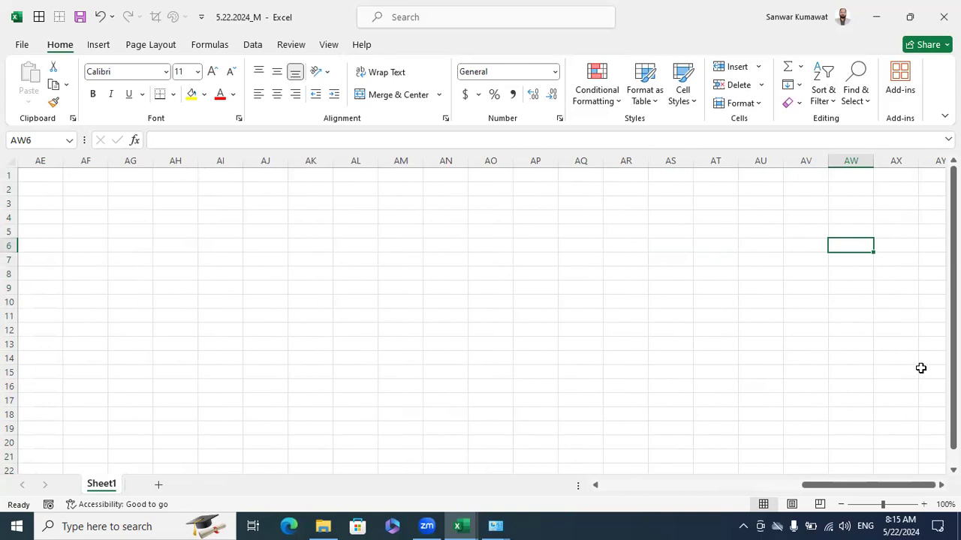
- Enter 1 in cell A2 and the formula =A2+1 in cell B2
{"action": "key", "text": "Home"}
{"action": "key", "text": "Up"}
{"action": "key", "text": "Up"}
{"action": "key", "text": "Up"}
{"action": "key", "text": "Up"}
{"action": "key", "text": "Up"}
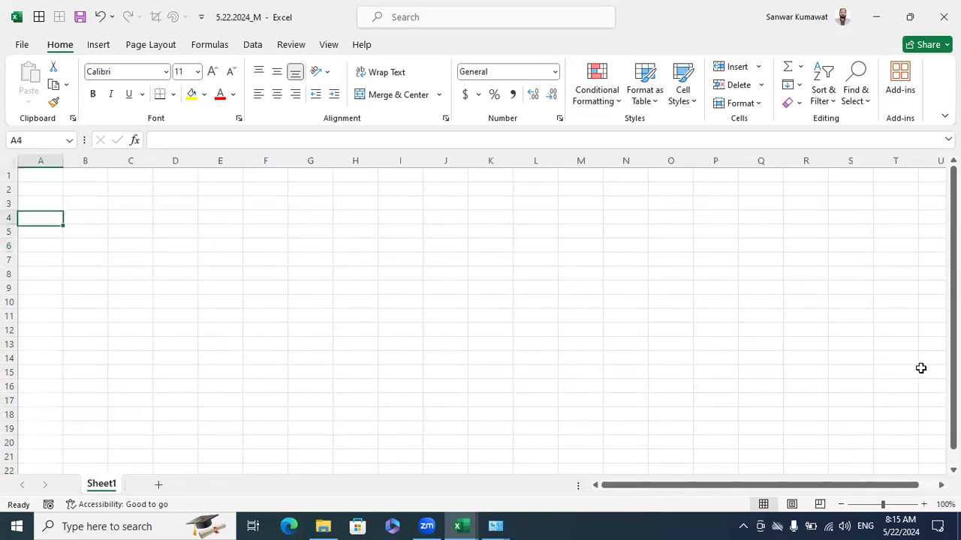
{"action": "key", "text": "Down"}
{"action": "type", "text": "1"}
{"action": "key", "text": "Tab"}
{"action": "type", "text": "="}
{"action": "key", "text": "Left"}
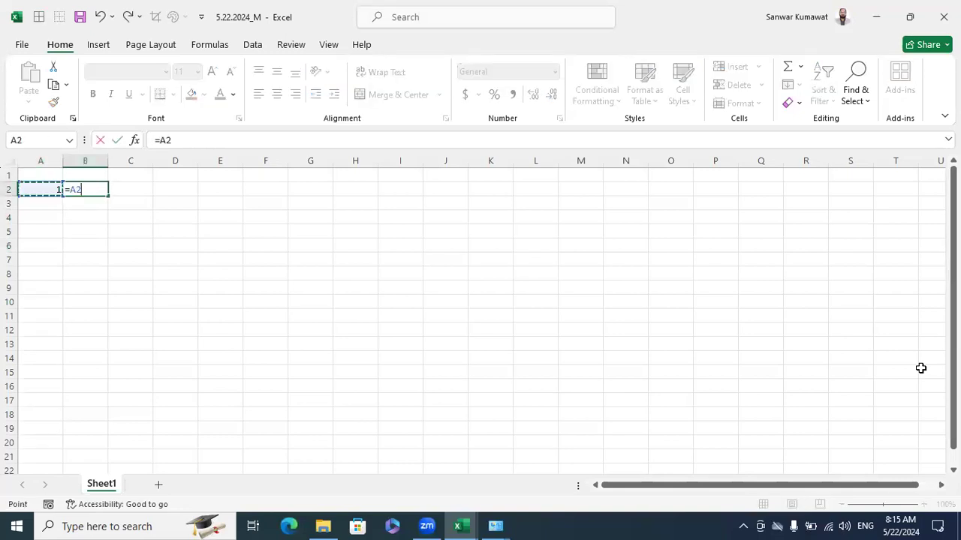
{"action": "type", "text": "+1"}
{"action": "key", "text": "ctrl+Return"}
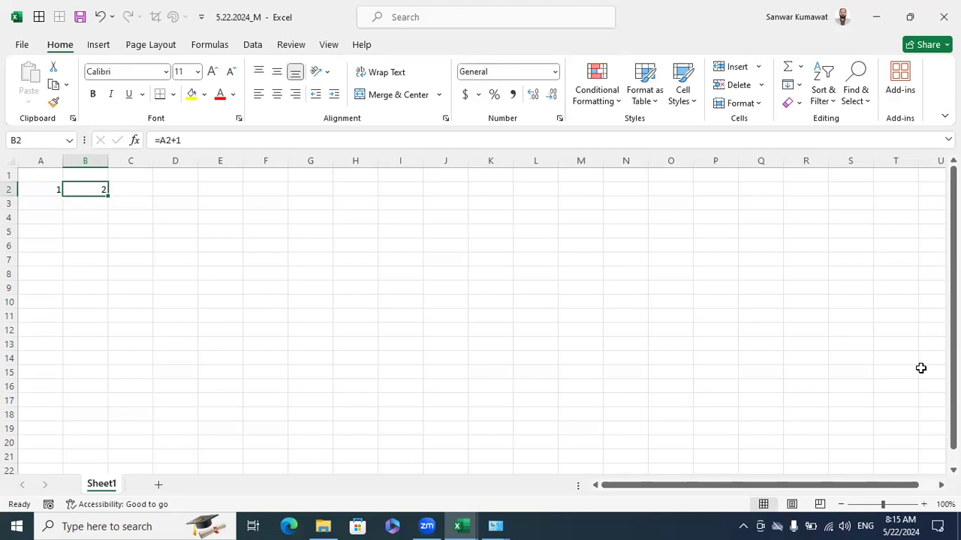
- Fill the B2 formula across row 2 to the last column, XFD, and return to column A
{"action": "key", "text": "ctrl+shift+Right"}
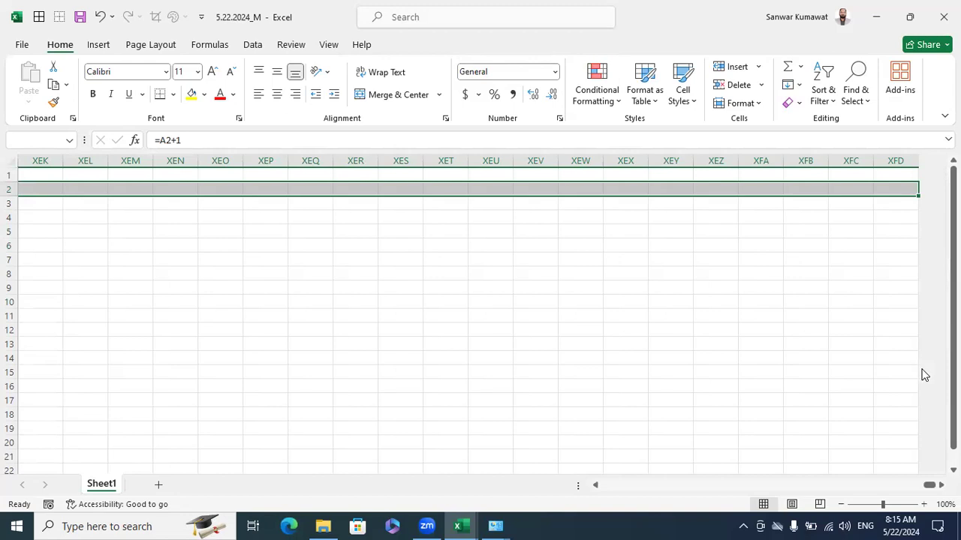
{"action": "key", "text": "Home"}
{"action": "key", "text": "Right"}
{"action": "key", "text": "ctrl+shift+Right"}
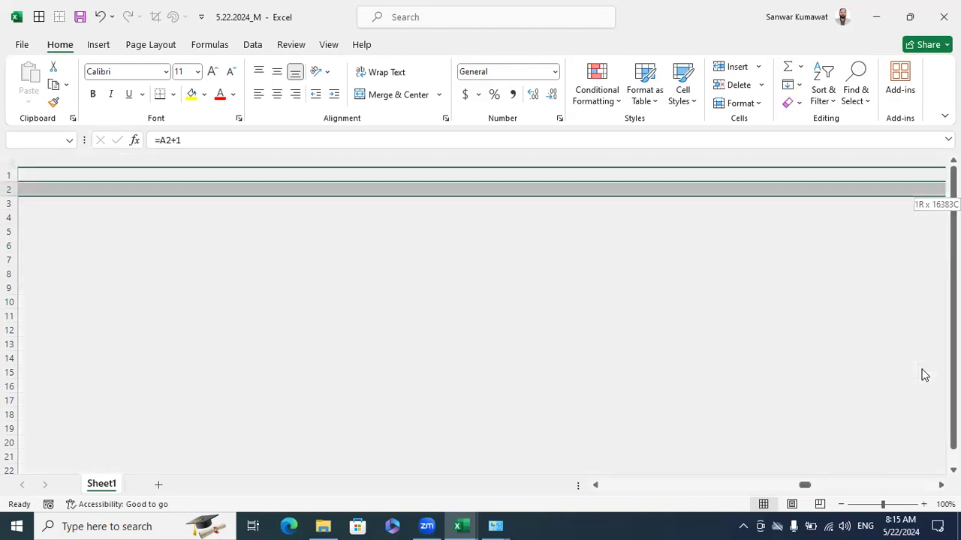
{"action": "key", "text": "ctrl+r"}
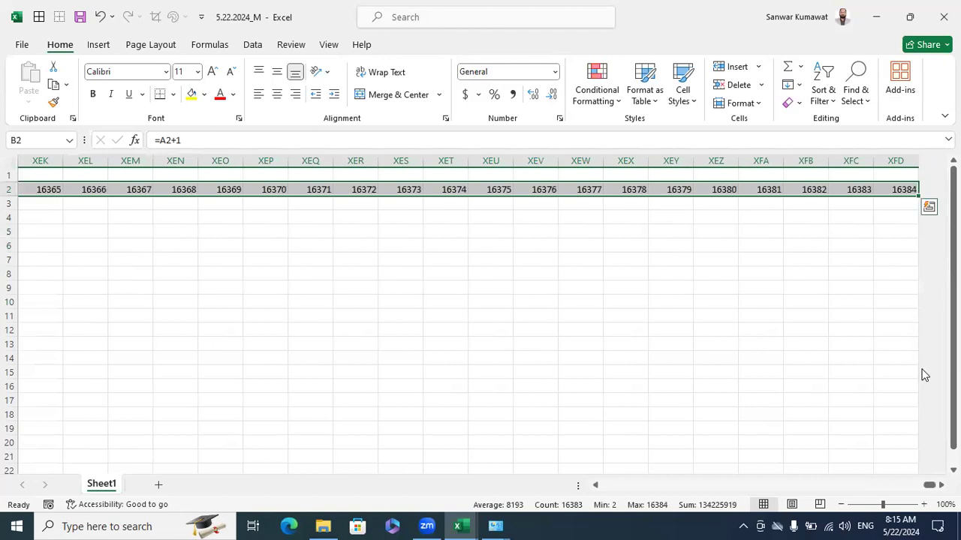
{"action": "key", "text": "ctrl+q"}
{"action": "left_click", "coordinate": [521, 354]}
{"action": "left_click", "coordinate": [440, 225]}
{"action": "key", "text": "Home"}
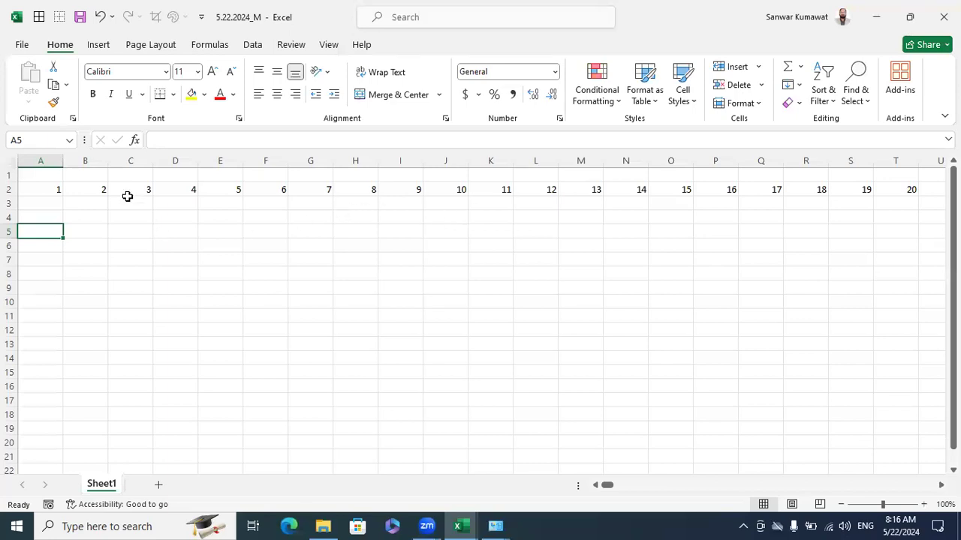
- Look through the row numbers down the sheet and go directly to cell A1000
{"action": "left_click", "coordinate": [35, 305]}
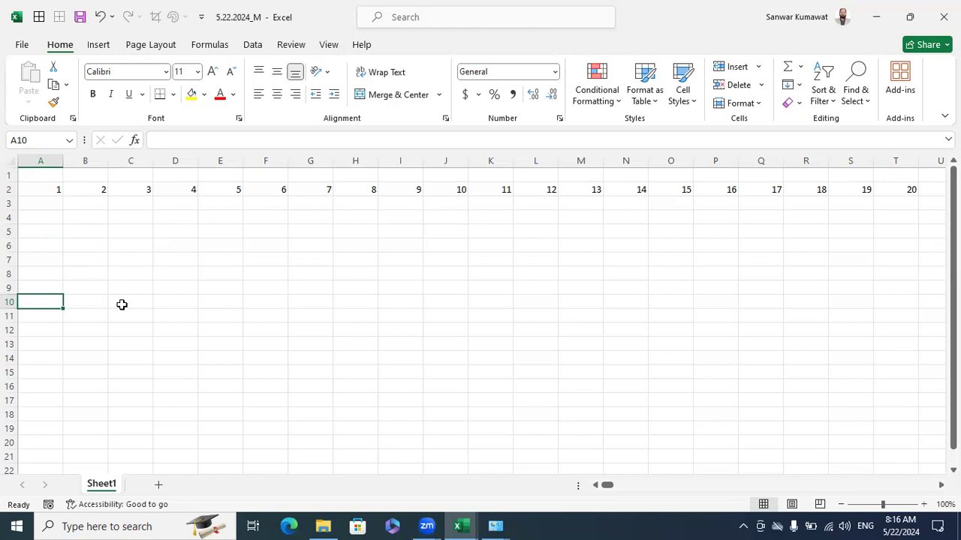
{"action": "scroll", "coordinate": [122, 308], "scroll_direction": "down", "scroll_amount": 20}
{"action": "scroll", "coordinate": [127, 328], "scroll_direction": "down", "scroll_amount": 20}
{"action": "scroll", "coordinate": [129, 327], "scroll_direction": "up", "scroll_amount": 20}
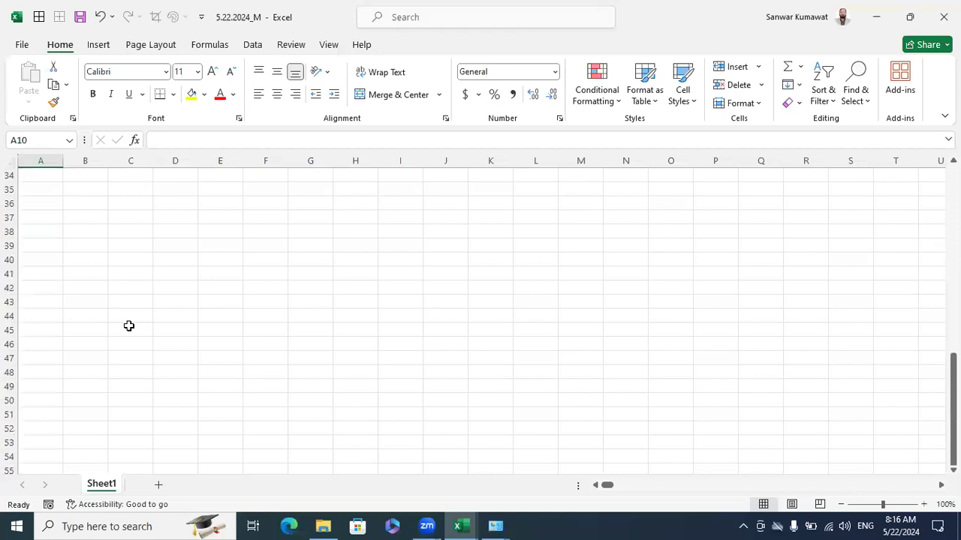
{"action": "scroll", "coordinate": [128, 326], "scroll_direction": "up", "scroll_amount": 11}
{"action": "left_click", "coordinate": [45, 140]}
{"action": "type", "text": "A1000"}
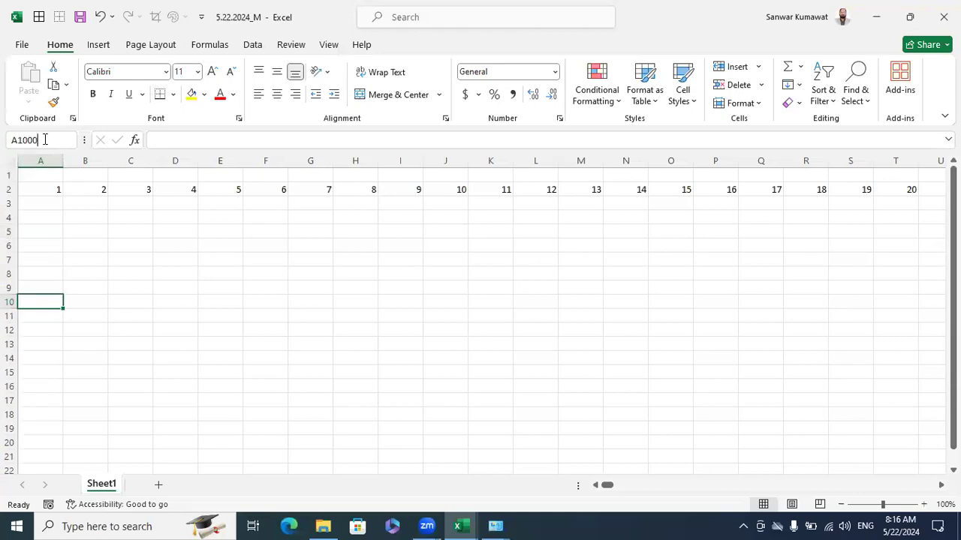
{"action": "key", "text": "Return"}
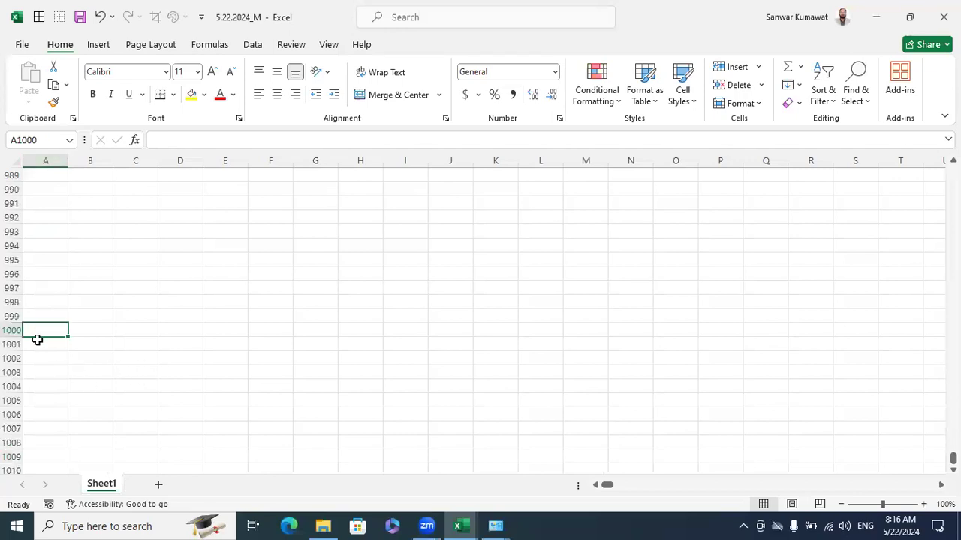
- Go directly to cell IV1 and inspect the column numbering around it in row 2
{"action": "scroll", "coordinate": [260, 352], "scroll_direction": "up", "scroll_amount": 20}
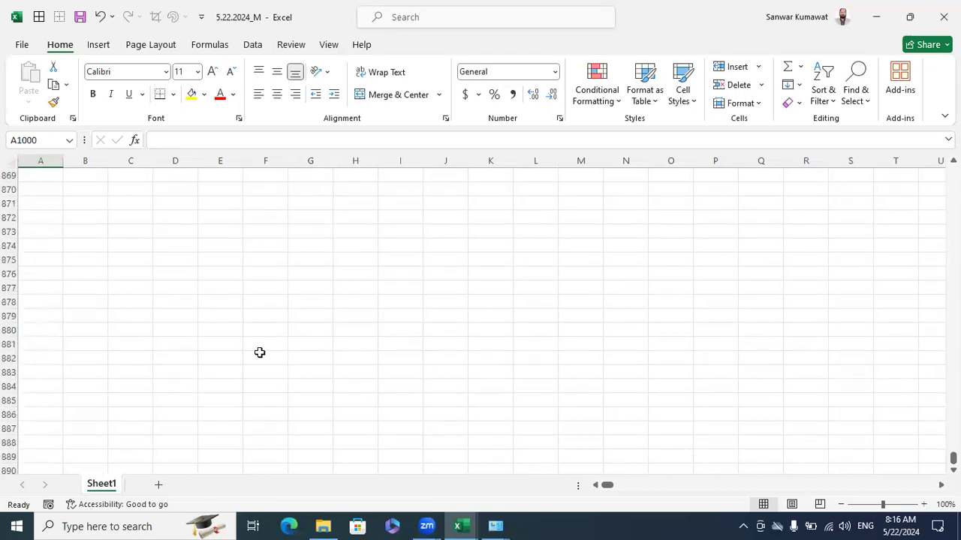
{"action": "scroll", "coordinate": [260, 353], "scroll_direction": "up", "scroll_amount": 12}
{"action": "left_click", "coordinate": [50, 141]}
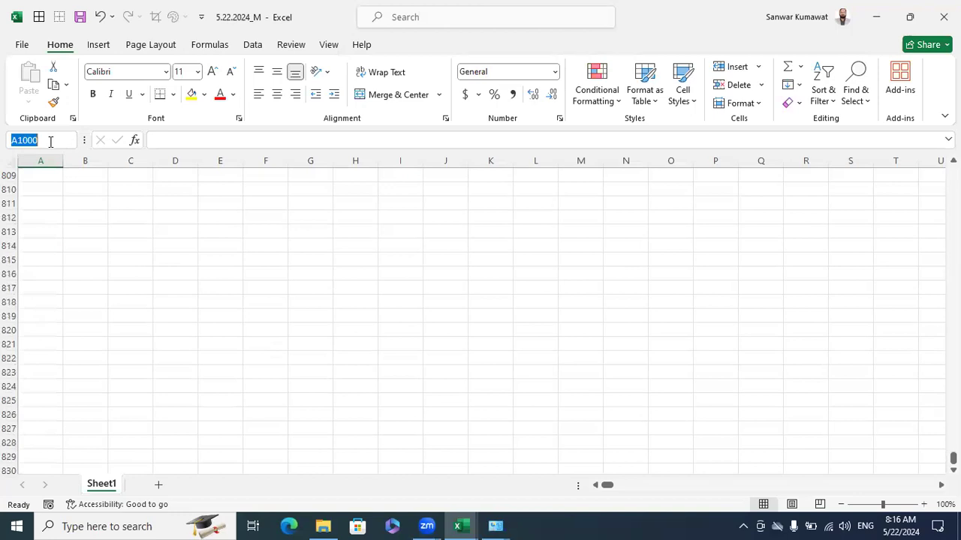
{"action": "type", "text": "Iv1"}
{"action": "key", "text": "Return"}
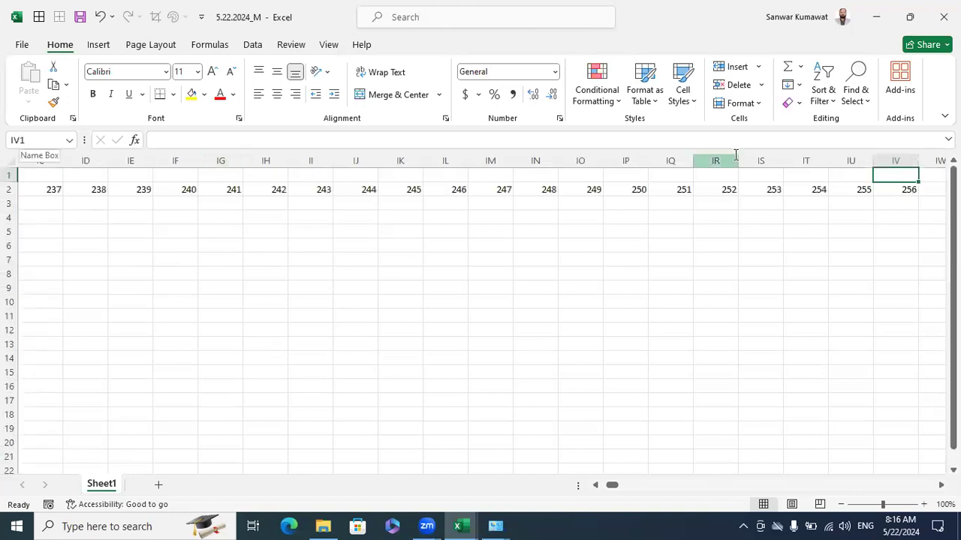
{"action": "scroll", "coordinate": [841, 251], "scroll_direction": "right", "scroll_amount": 2}
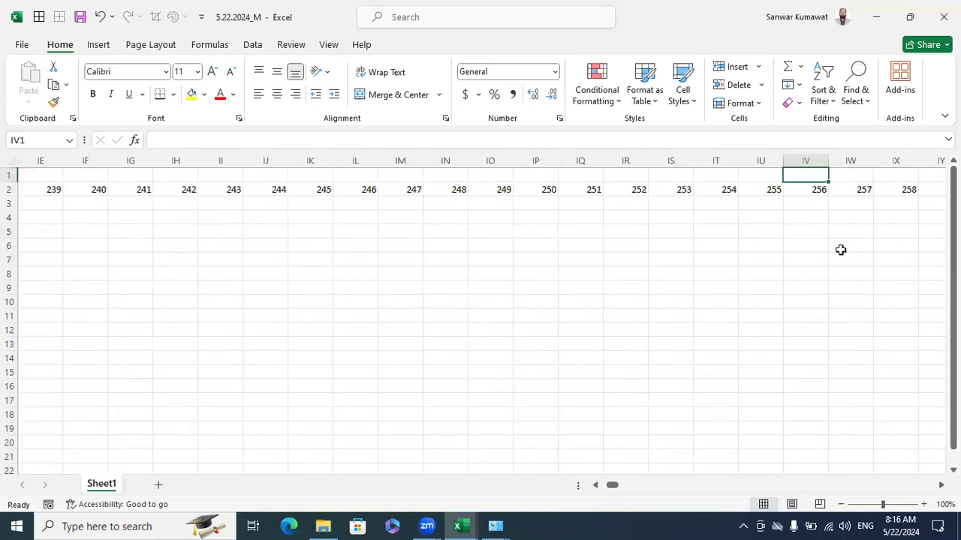
- Select column IV, then switch to the Excelytics training workbook and compare the column counts and addresses for .xls and newer file extensions
{"action": "left_click", "coordinate": [807, 159]}
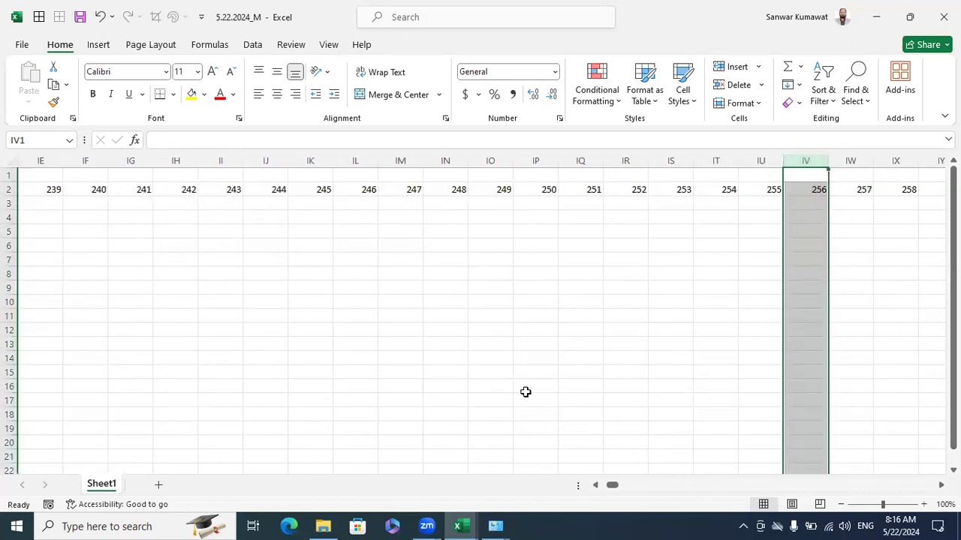
{"action": "left_click", "coordinate": [460, 525]}
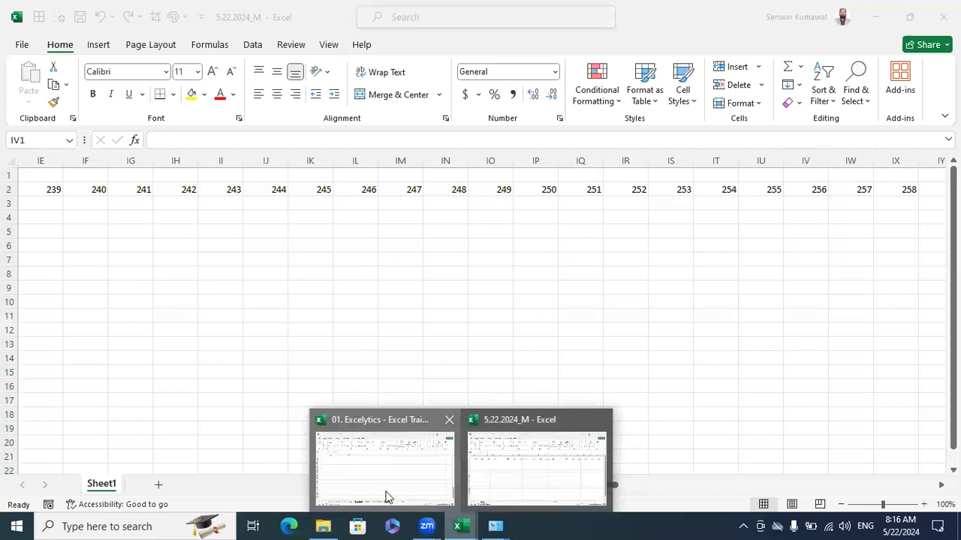
{"action": "left_click", "coordinate": [386, 473]}
{"action": "scroll", "coordinate": [382, 380], "scroll_direction": "up", "scroll_amount": 10}
{"action": "left_click", "coordinate": [421, 350]}
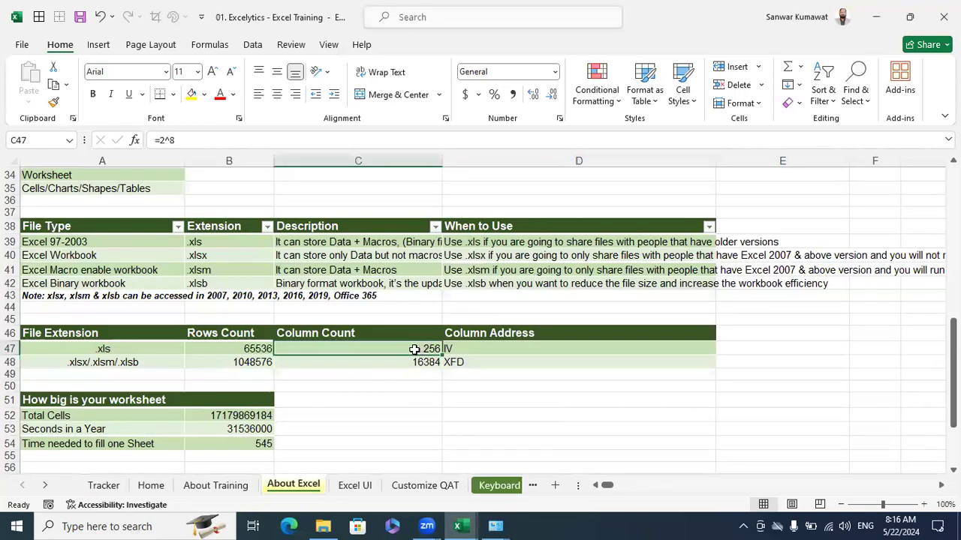
{"action": "left_click", "coordinate": [486, 352]}
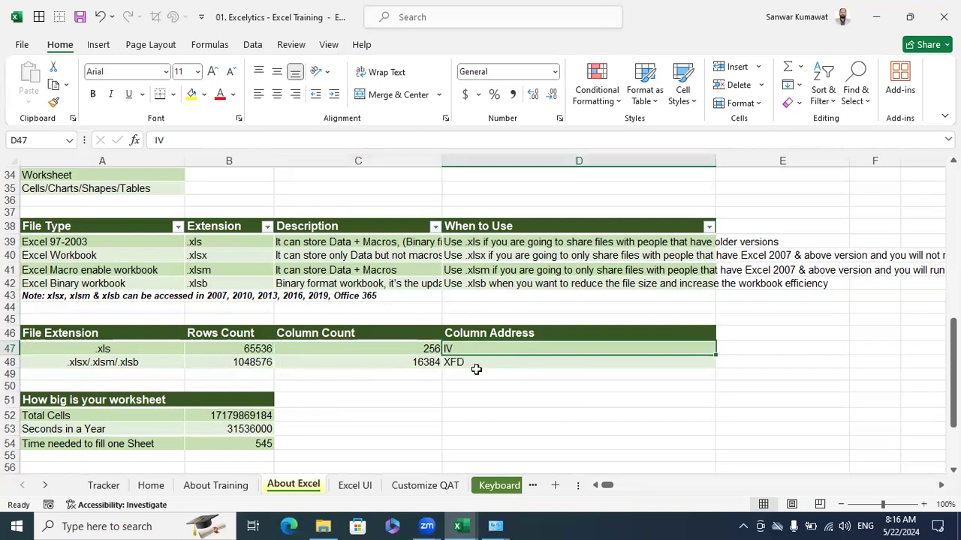
{"action": "left_click", "coordinate": [479, 384]}
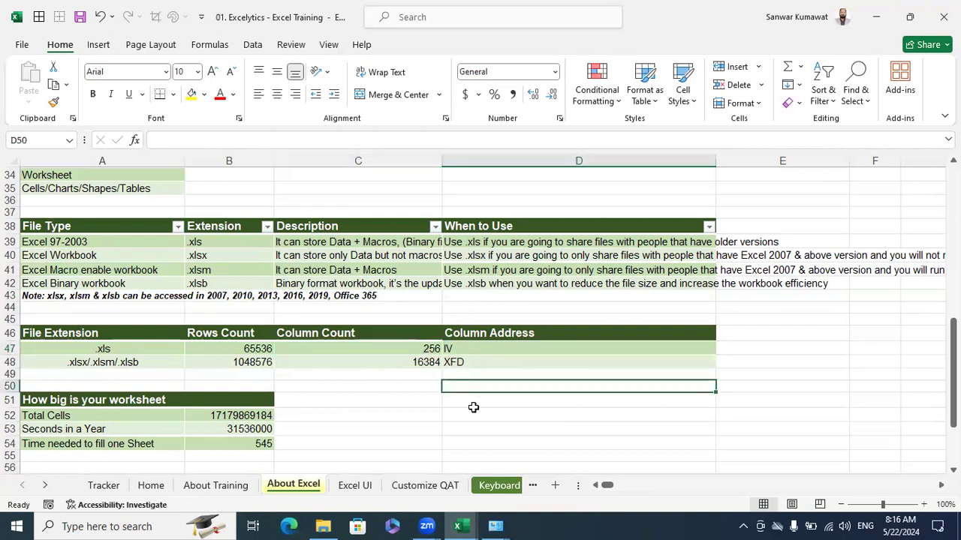
{"action": "left_click", "coordinate": [426, 368]}
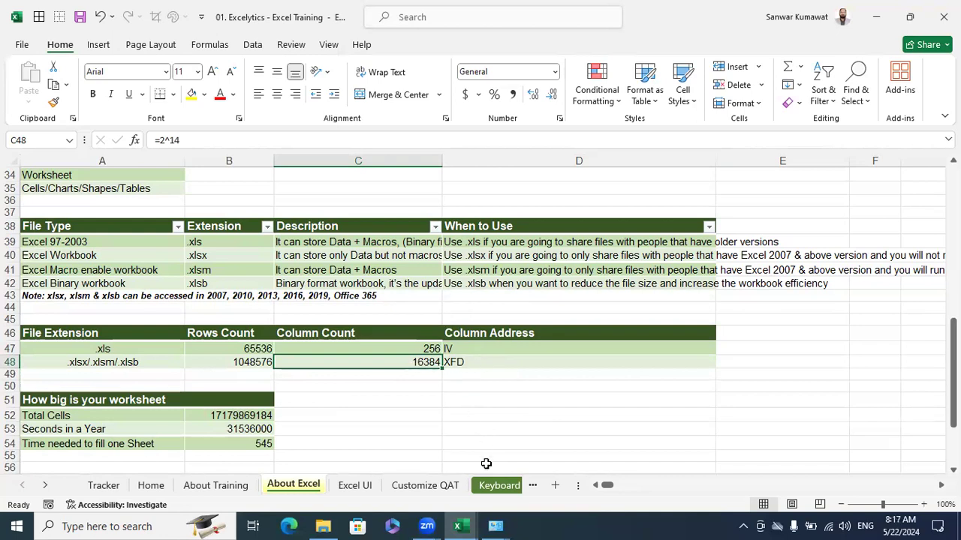
- Switch back to the 5.22.2024_M workbook and jump to the last filled column, XFD, in row 2
{"action": "mouse_move", "coordinate": [460, 525]}
{"action": "left_click", "coordinate": [543, 487]}
{"action": "left_click", "coordinate": [526, 189]}
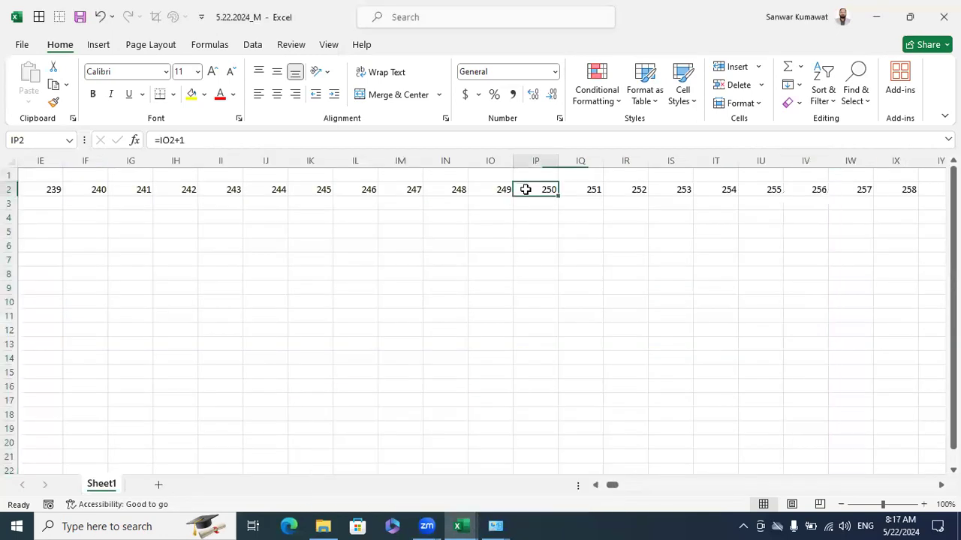
{"action": "key", "text": "ctrl+Right"}
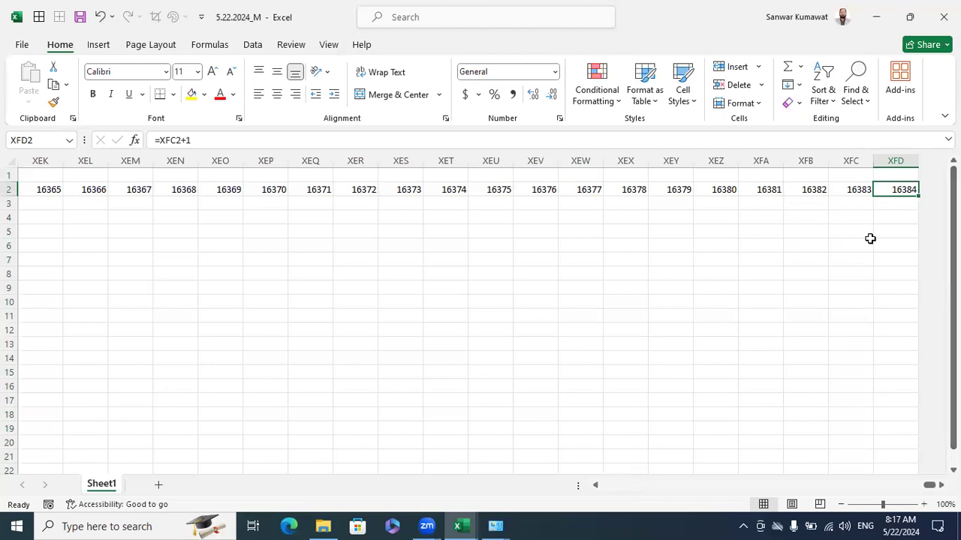
{"action": "left_click", "coordinate": [865, 245]}
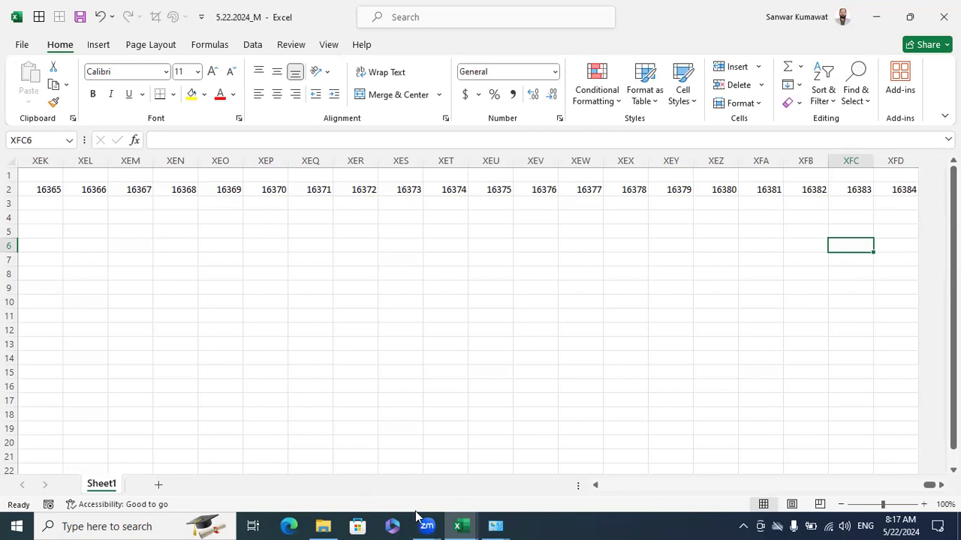
- Return to the Excelytics training workbook and check the column address listed for .xlsx/.xlsm/.xlsb files
{"action": "mouse_move", "coordinate": [457, 525]}
{"action": "left_click", "coordinate": [430, 485]}
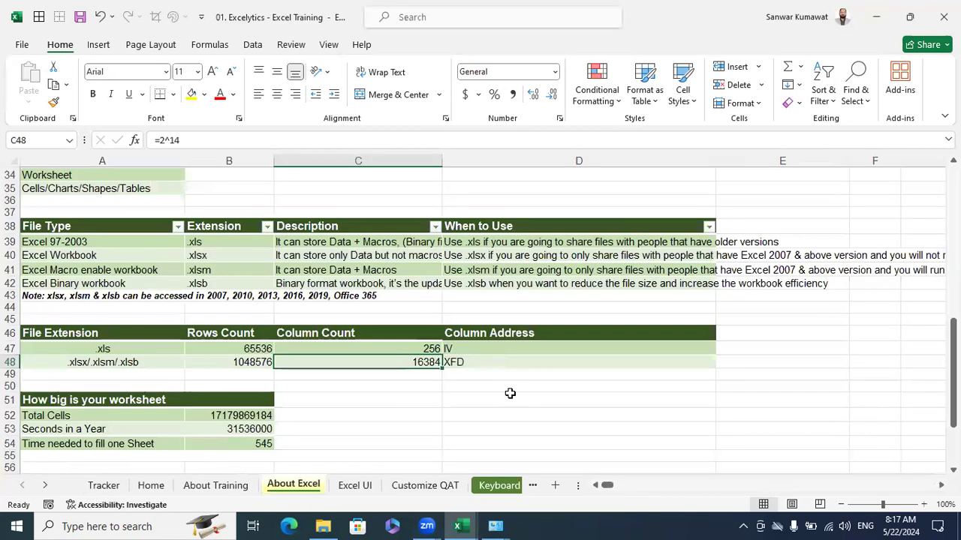
{"action": "left_click", "coordinate": [510, 393]}
{"action": "left_click", "coordinate": [508, 364]}
- Review the About Excel sheet from the file extension table up through the terminology section to the Why Excel list
{"action": "scroll", "coordinate": [528, 384], "scroll_direction": "up", "scroll_amount": 2}
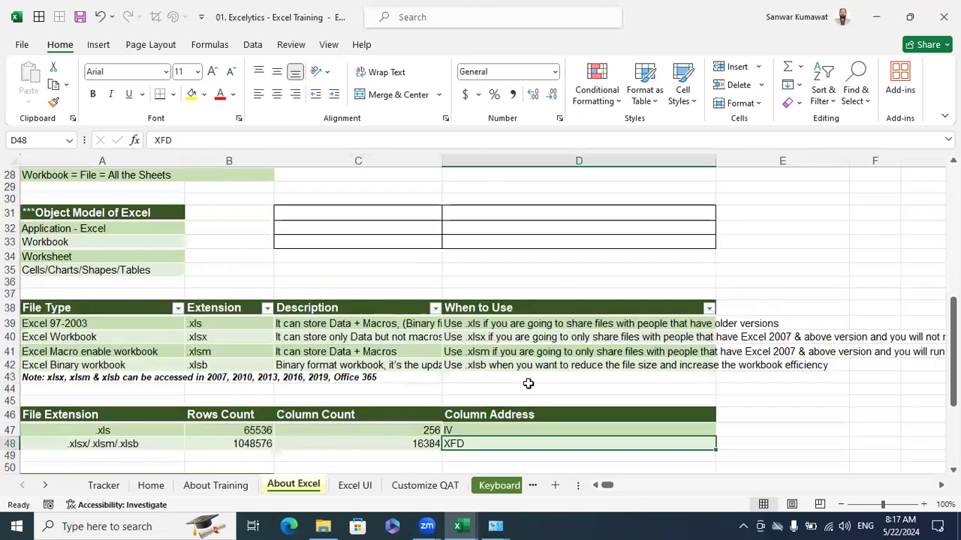
{"action": "scroll", "coordinate": [527, 384], "scroll_direction": "up", "scroll_amount": 4}
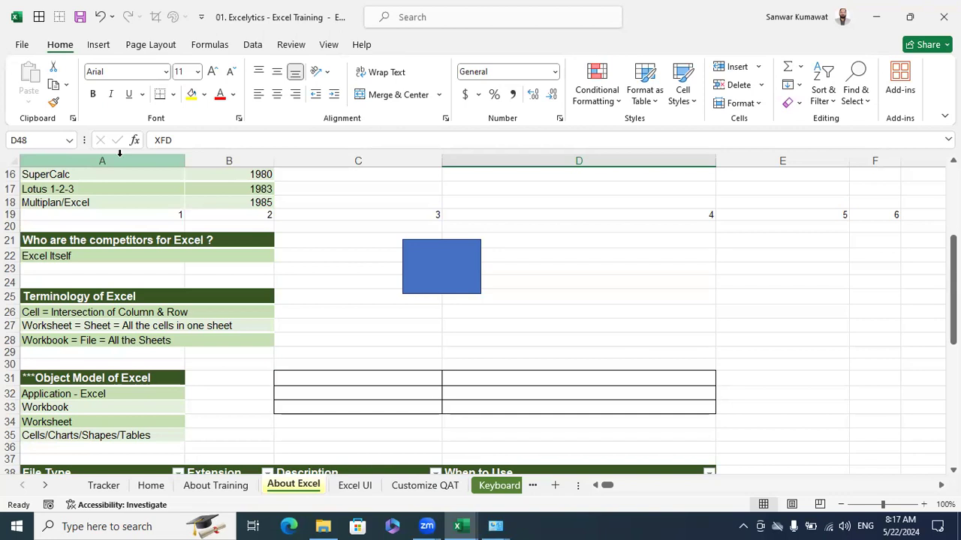
{"action": "left_click", "coordinate": [533, 213]}
{"action": "left_click", "coordinate": [574, 296]}
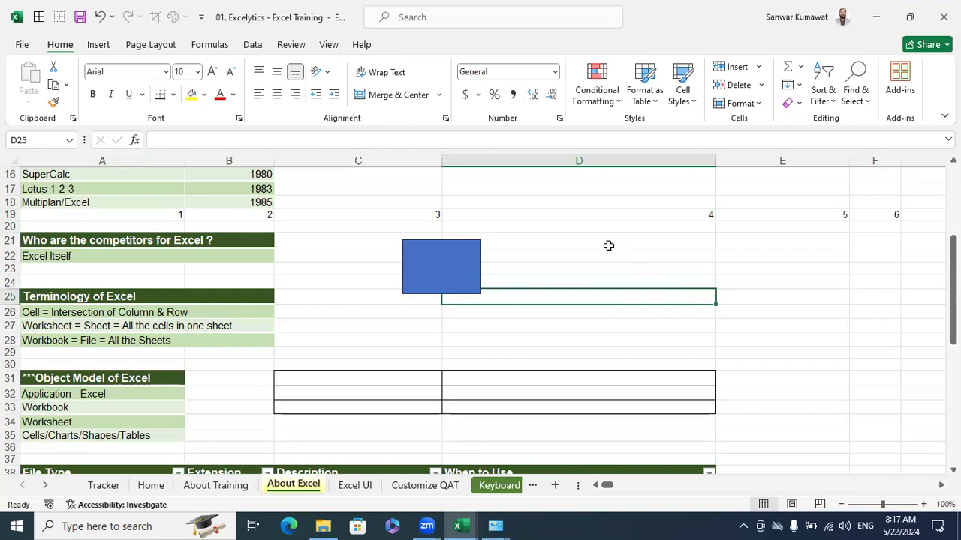
{"action": "scroll", "coordinate": [274, 234], "scroll_direction": "up", "scroll_amount": 5}
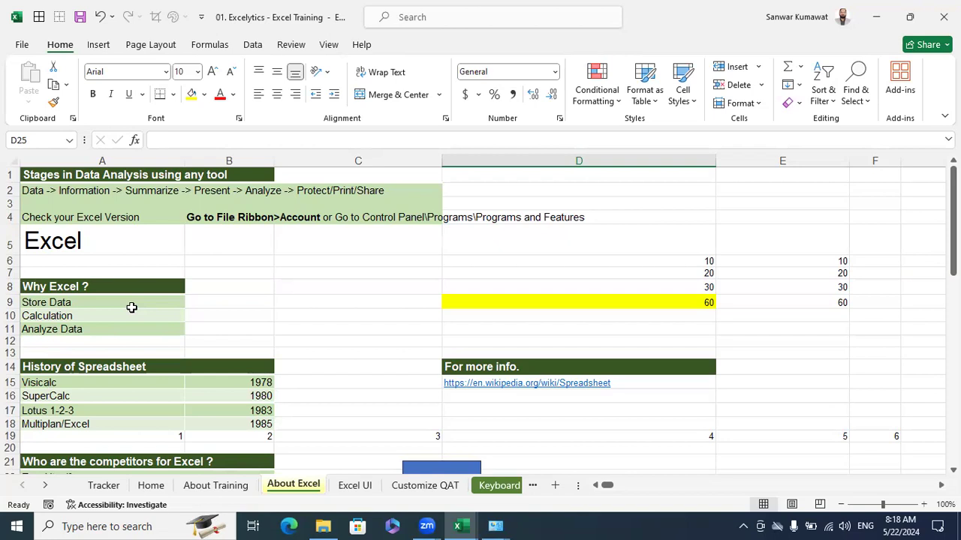
{"action": "left_click", "coordinate": [309, 315]}
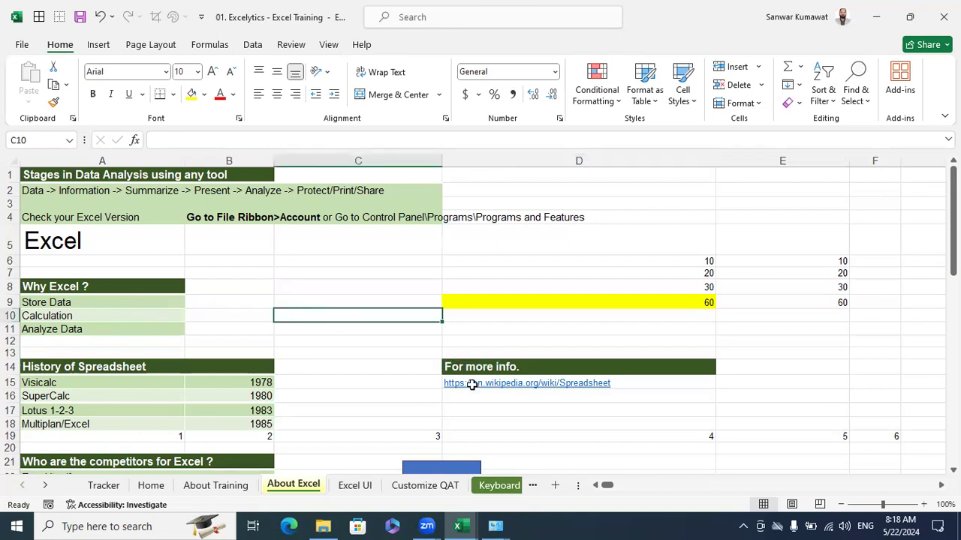
- Switch to the 5.22.2024_M workbook and apply an outside border to the range XEN10:XEQ15
{"action": "left_click", "coordinate": [471, 525]}
{"action": "left_click", "coordinate": [569, 490]}
{"action": "left_click", "coordinate": [360, 300]}
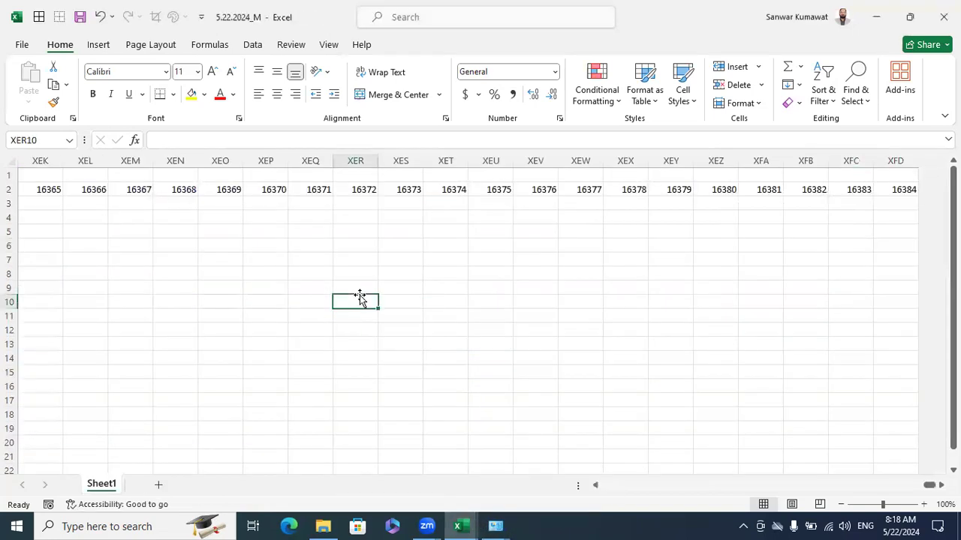
{"action": "scroll", "coordinate": [360, 298], "scroll_direction": "down", "scroll_amount": 1}
{"action": "scroll", "coordinate": [361, 298], "scroll_direction": "down", "scroll_amount": 1}
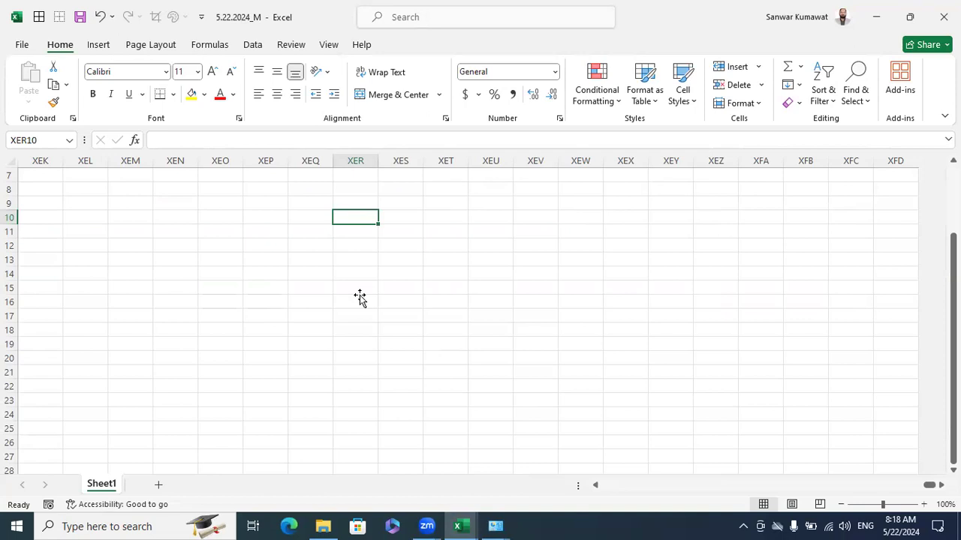
{"action": "left_click", "coordinate": [359, 294]}
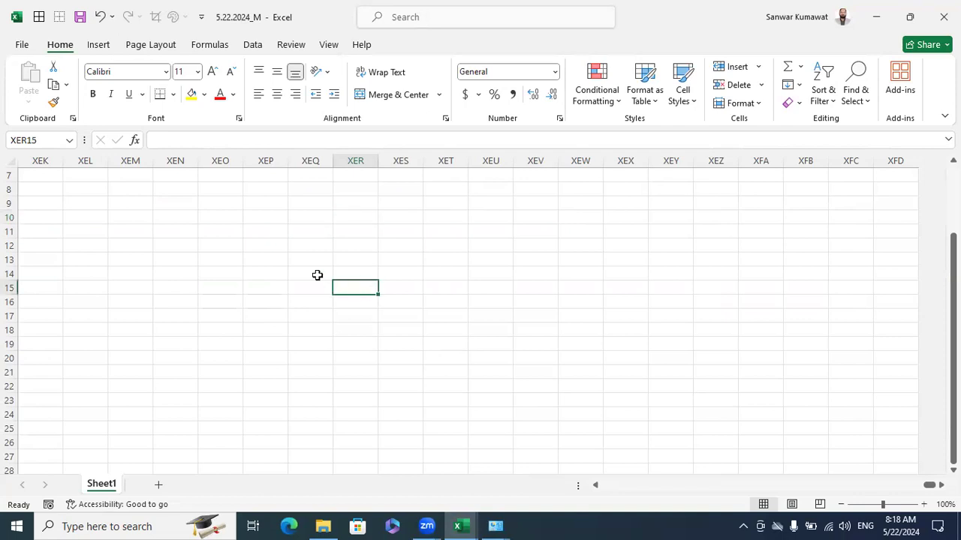
{"action": "left_click_drag", "start_coordinate": [176, 215], "coordinate": [300, 292]}
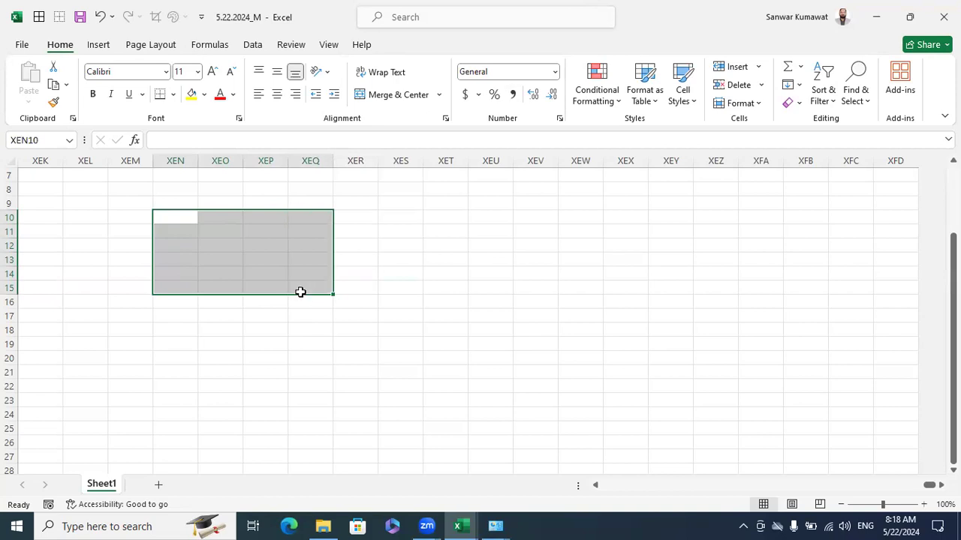
{"action": "left_click", "coordinate": [172, 96]}
{"action": "left_click", "coordinate": [181, 273]}
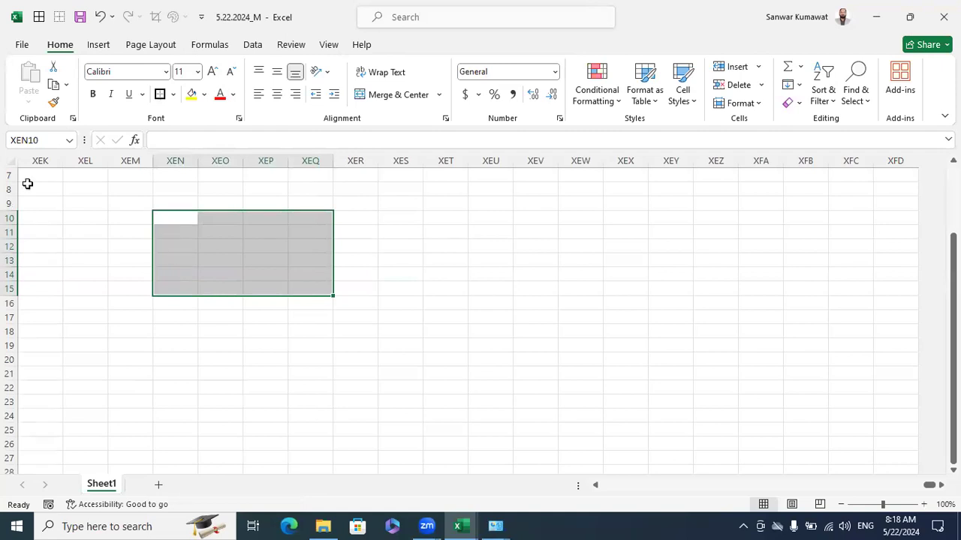
- Select the entire worksheet, hide its gridlines, and deselect it by choosing an empty cell
{"action": "left_click", "coordinate": [10, 160]}
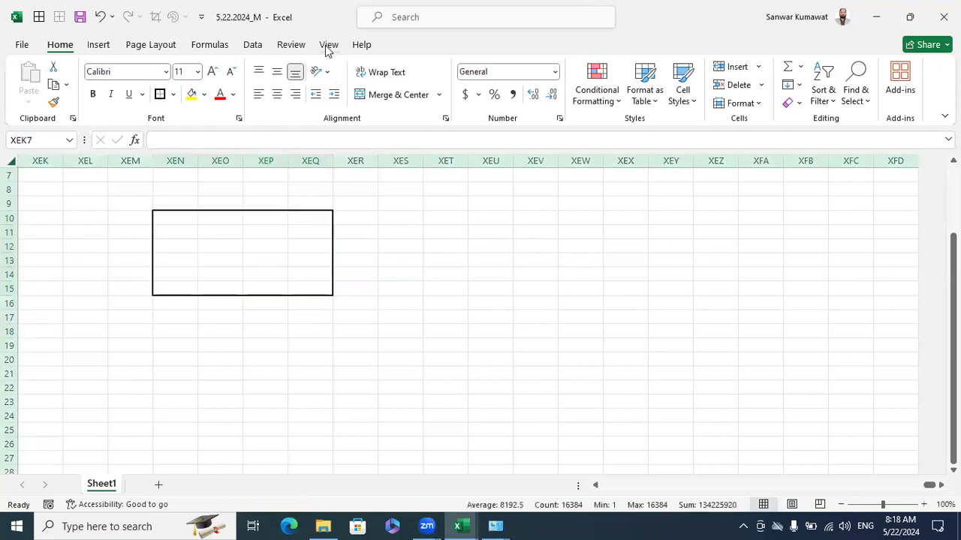
{"action": "left_click", "coordinate": [328, 45]}
{"action": "left_click", "coordinate": [200, 88]}
{"action": "left_click", "coordinate": [443, 278]}
{"action": "left_click", "coordinate": [409, 345]}
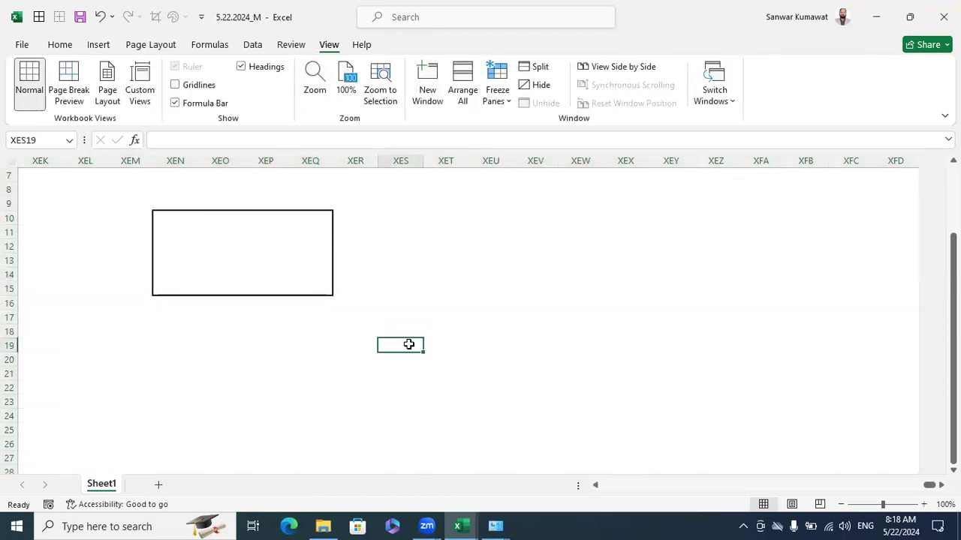
{"action": "left_click_drag", "start_coordinate": [165, 304], "coordinate": [298, 304]}
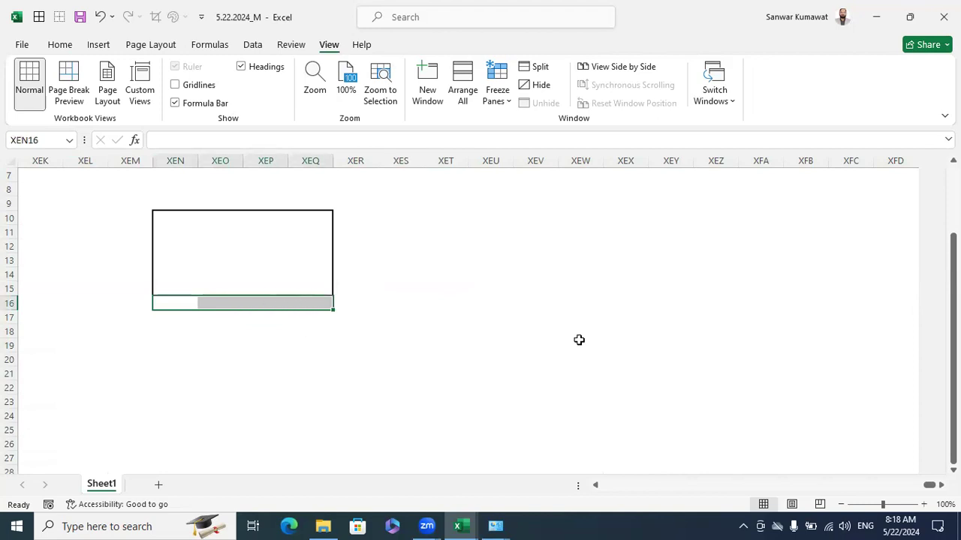
{"action": "left_click", "coordinate": [641, 352]}
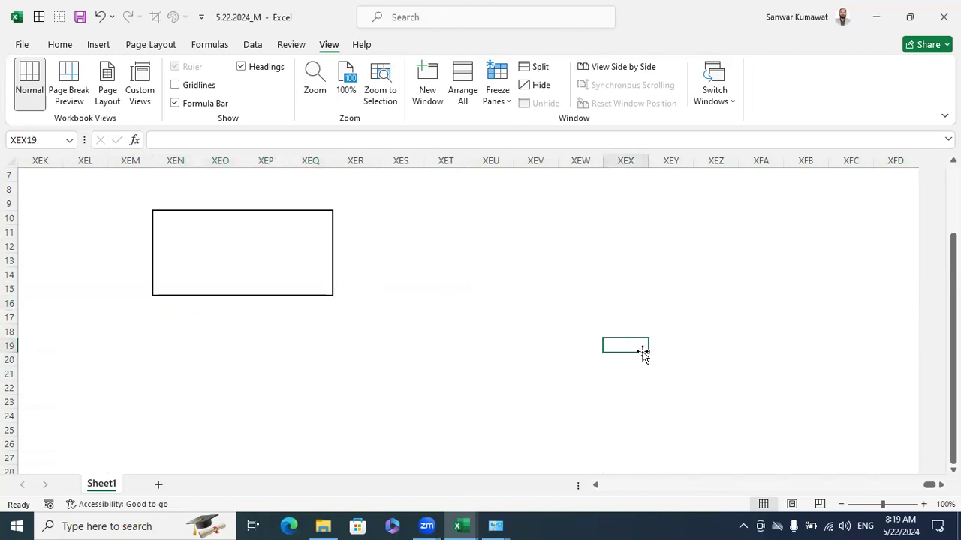
{"action": "left_click", "coordinate": [459, 314]}
{"action": "left_click_drag", "start_coordinate": [164, 301], "coordinate": [303, 308]}
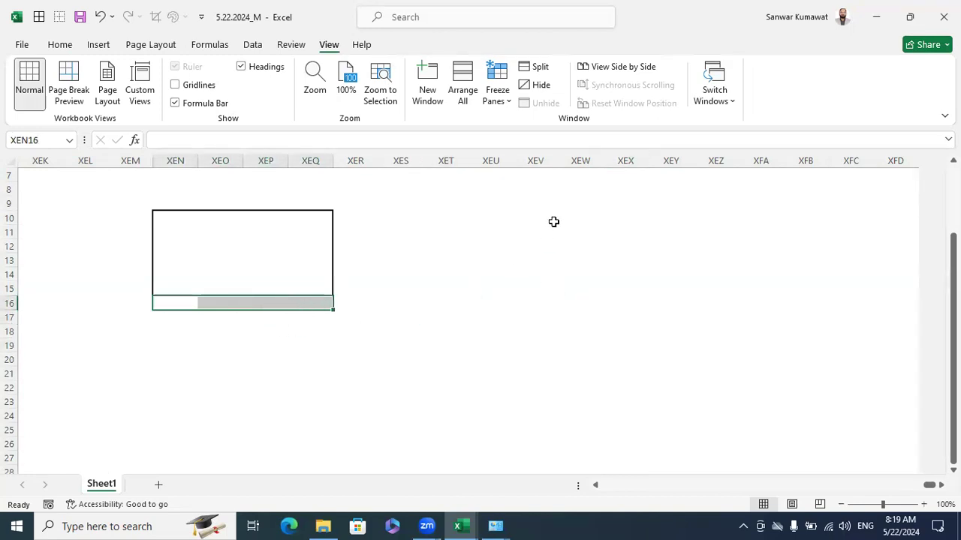
- Enter the rate "300/ Sqft" in cell XEV10, beside the bordered box
{"action": "left_click", "coordinate": [553, 221]}
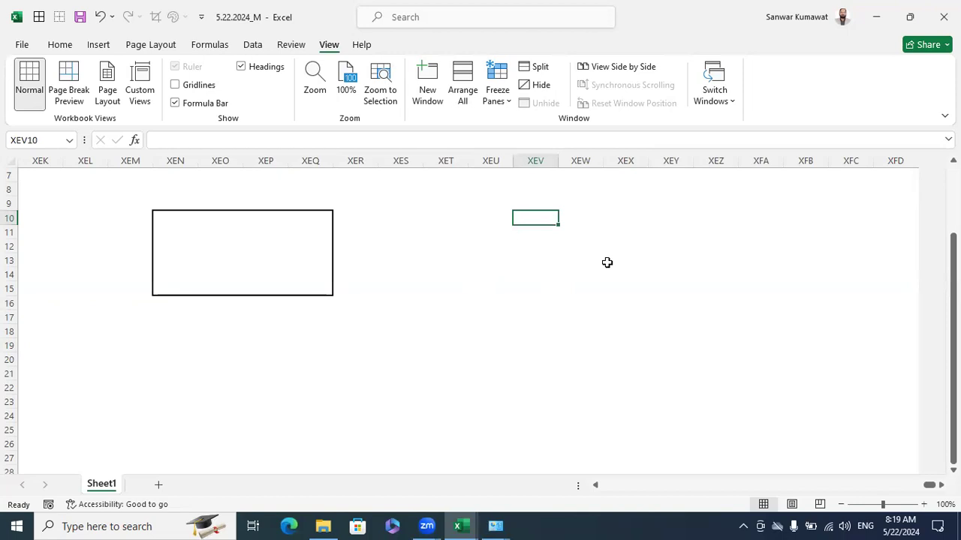
{"action": "type", "text": "3"}
{"action": "key", "text": "BackSpace"}
{"action": "type", "text": "300"}
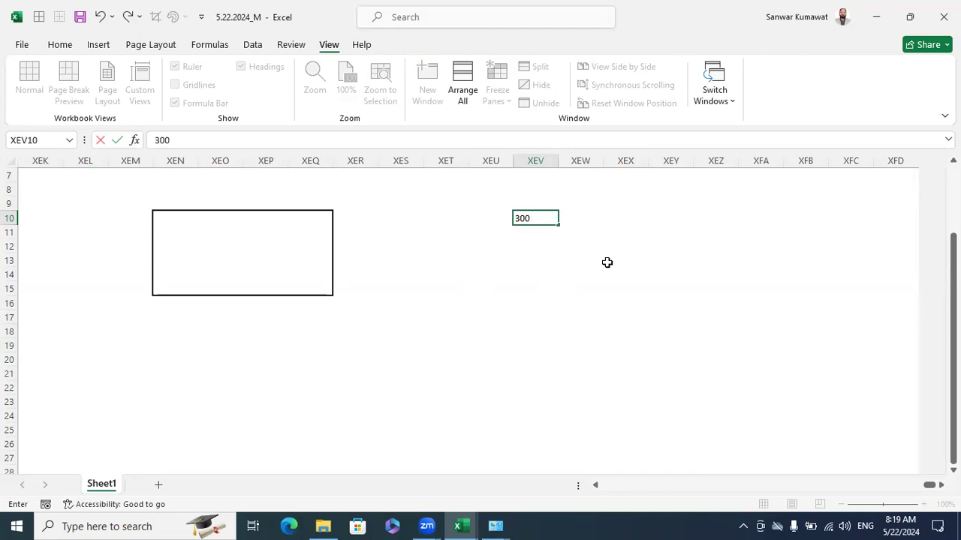
{"action": "type", "text": " Sqft"}
{"action": "key", "text": "Return"}
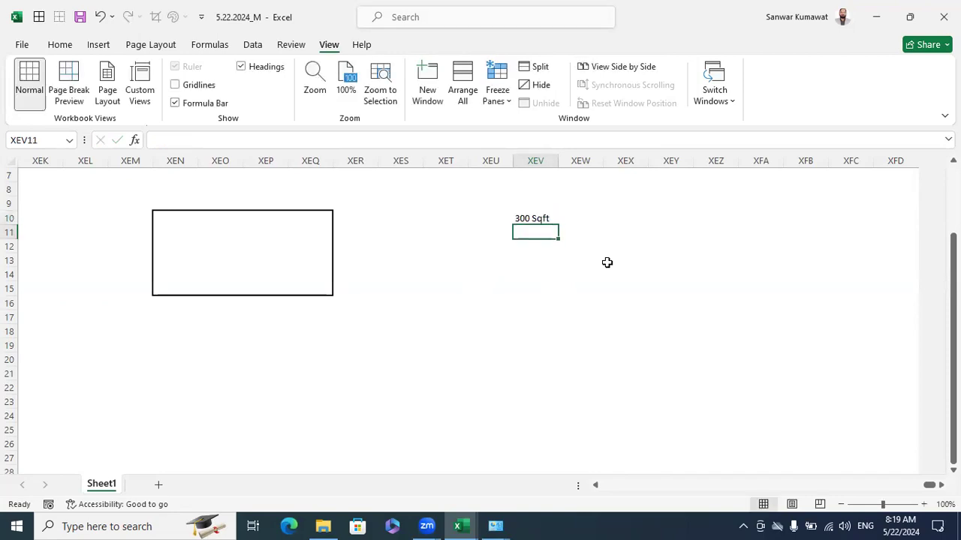
{"action": "double_click", "coordinate": [530, 217]}
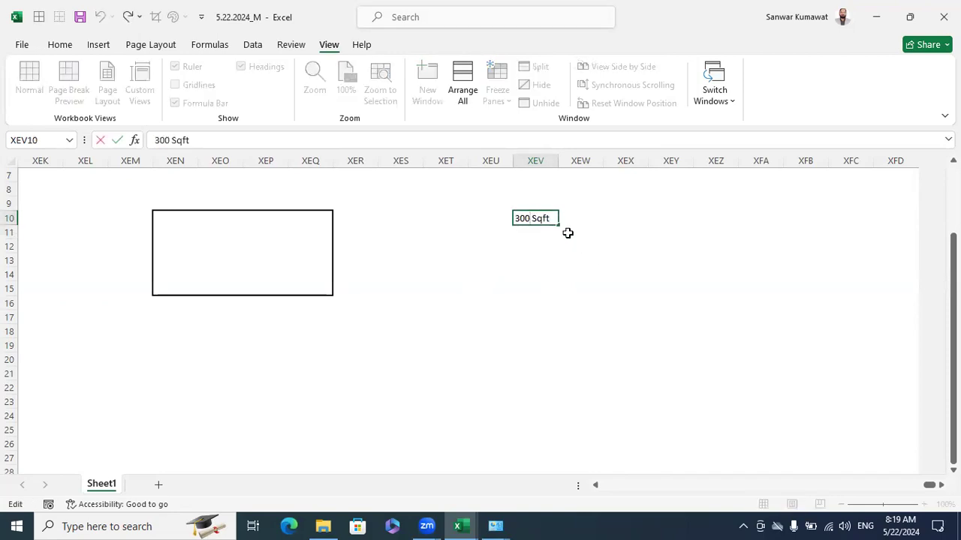
{"action": "type", "text": "/"}
{"action": "key", "text": "Return"}
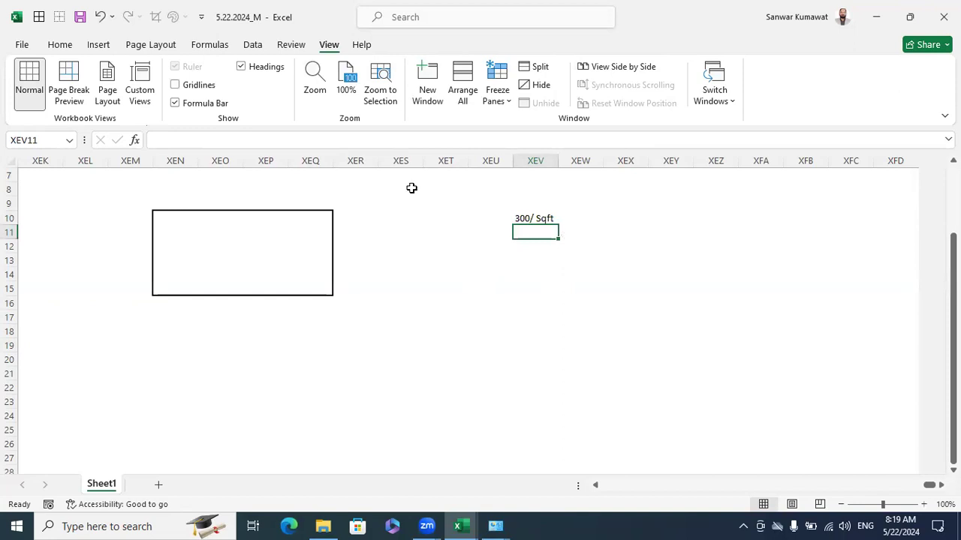
- Merge and center XEN16:XEQ16 under the bordered box and enter the label "4 F" there
{"action": "left_click_drag", "start_coordinate": [168, 305], "coordinate": [309, 308]}
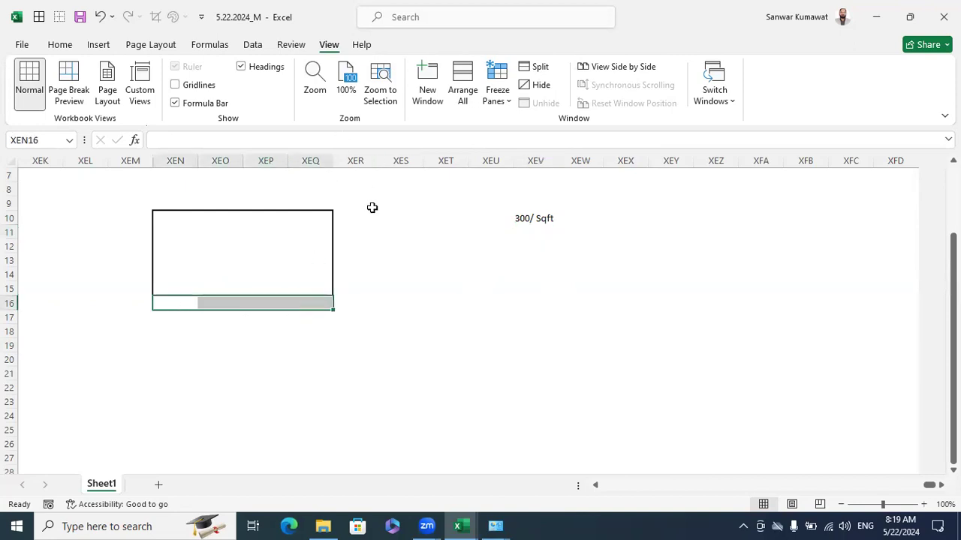
{"action": "left_click", "coordinate": [60, 45]}
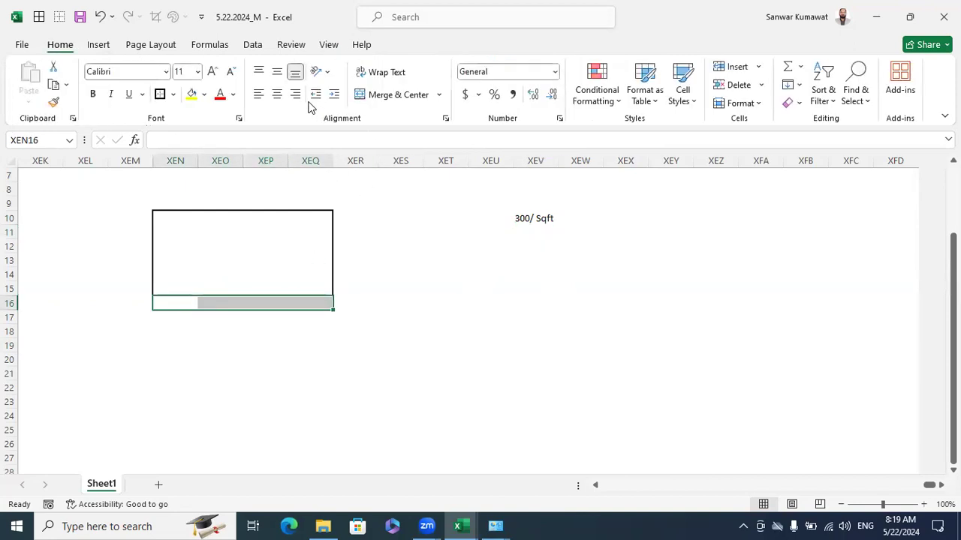
{"action": "left_click", "coordinate": [379, 95]}
{"action": "type", "text": "4"}
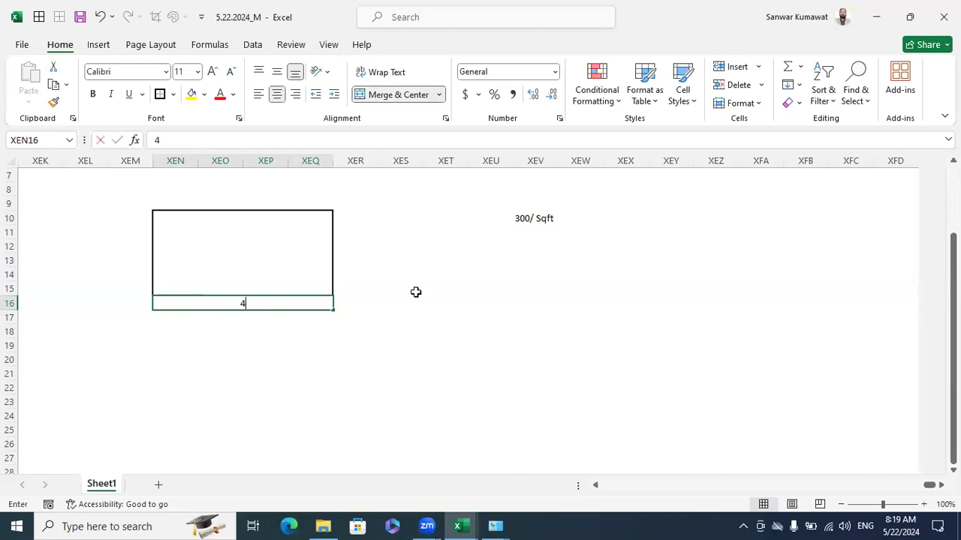
{"action": "type", "text": " F"}
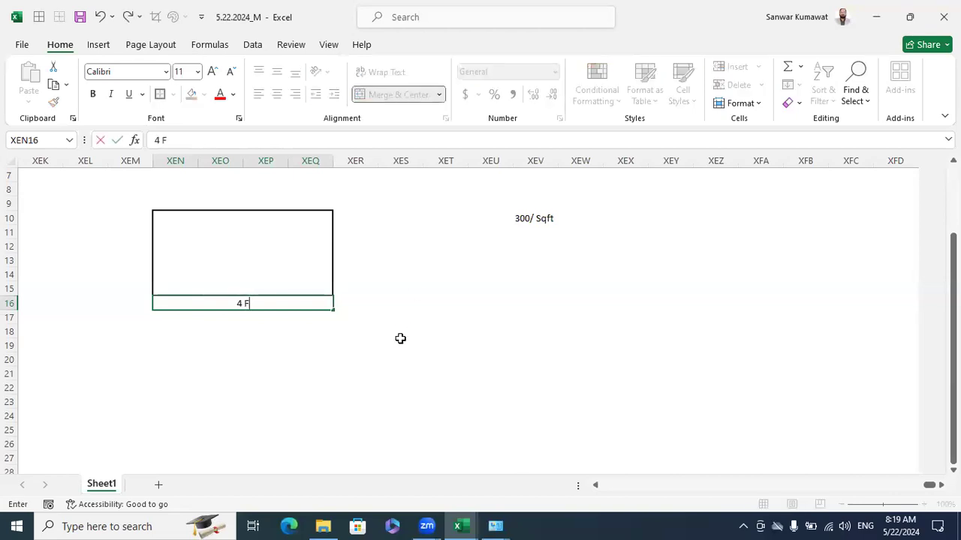
{"action": "key", "text": "ctrl+Return"}
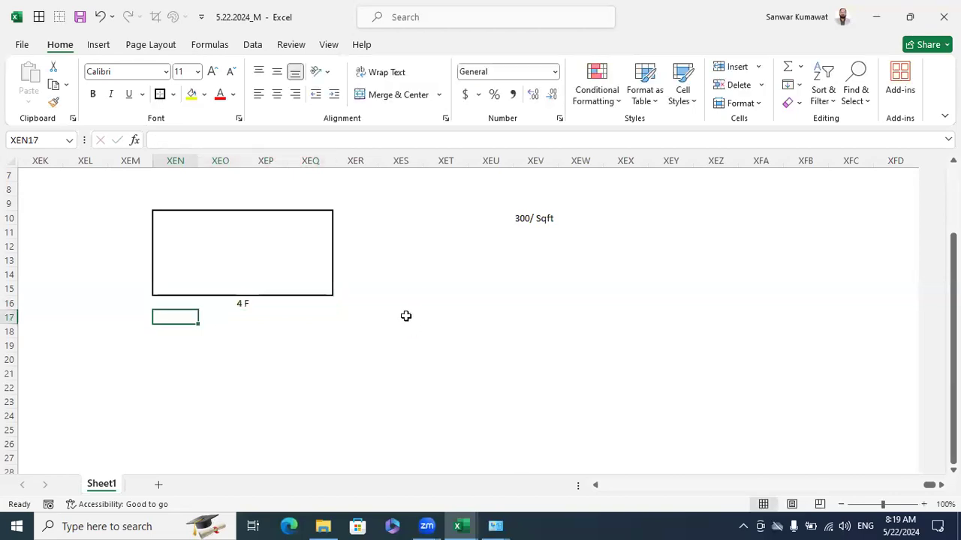
- Merge and center XER10:XER15 beside the bordered box, enter the label "3f", and middle-align it vertically
{"action": "left_click_drag", "start_coordinate": [347, 214], "coordinate": [348, 292]}
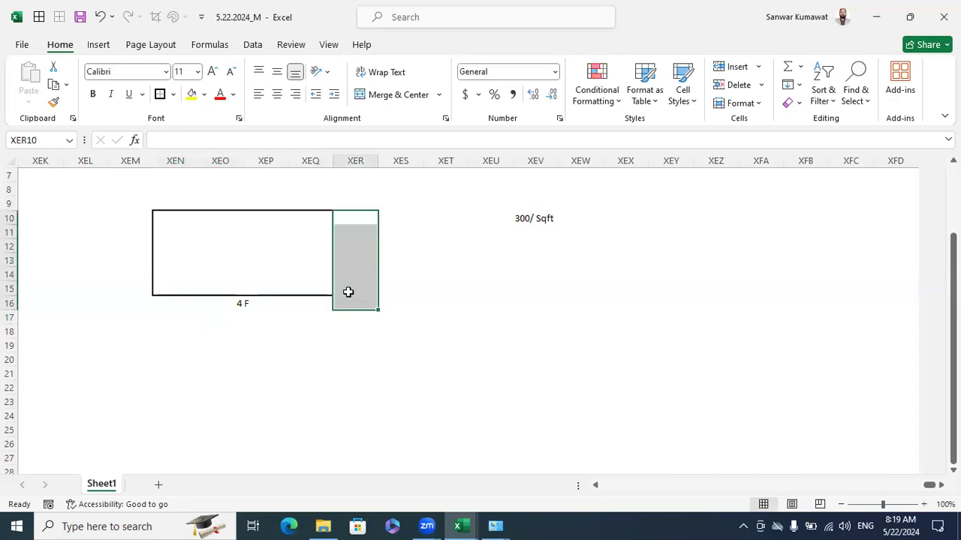
{"action": "left_click", "coordinate": [349, 292], "text": "shift"}
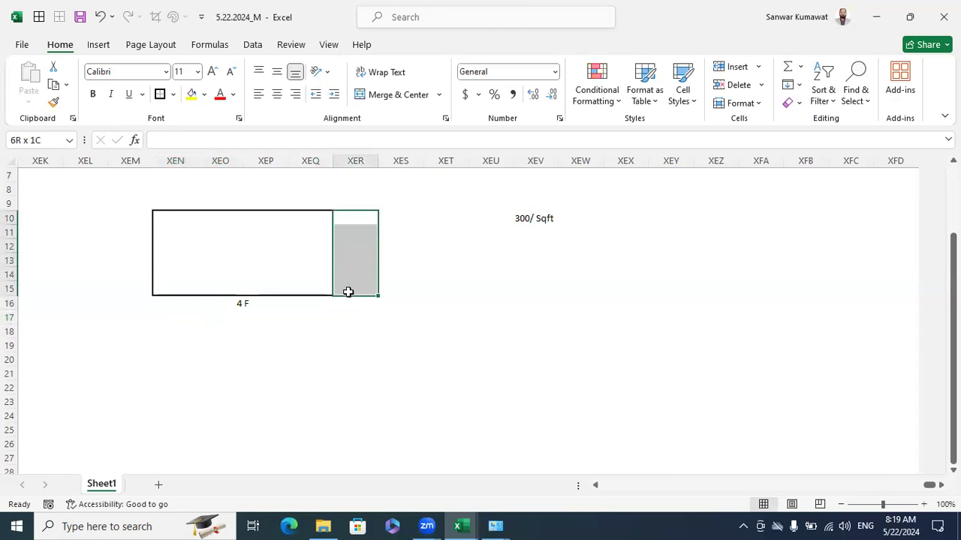
{"action": "left_click", "coordinate": [381, 98]}
{"action": "type", "text": "3f"}
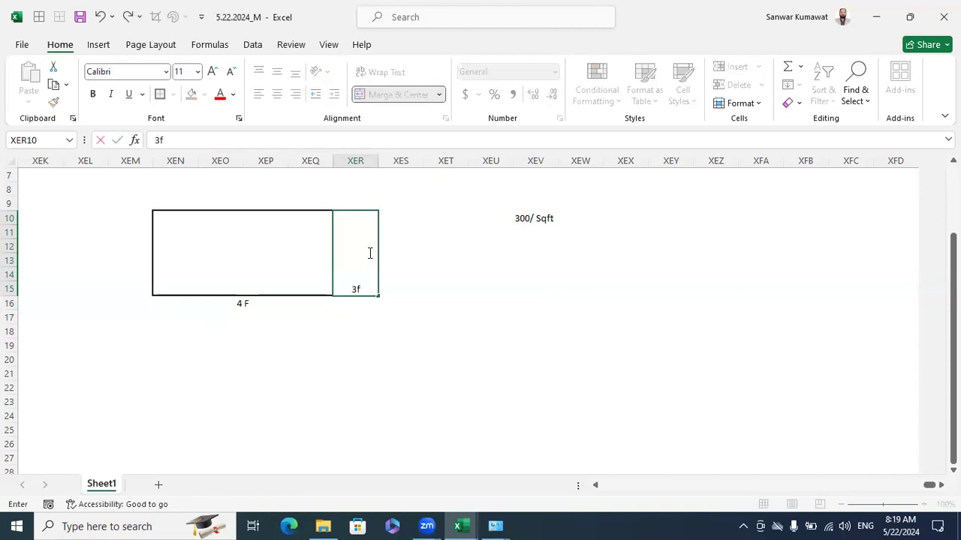
{"action": "key", "text": "Return"}
{"action": "left_click", "coordinate": [353, 262]}
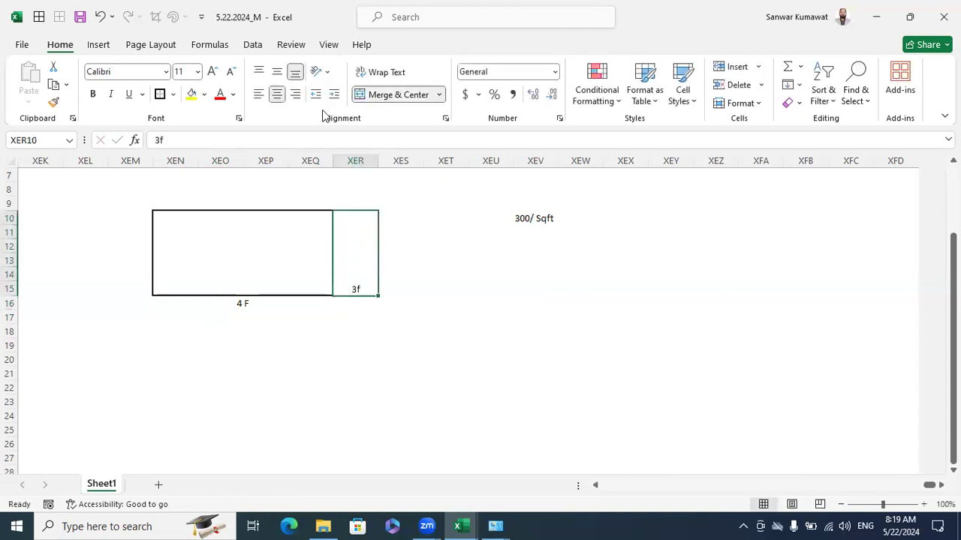
{"action": "left_click", "coordinate": [277, 72]}
{"action": "left_click", "coordinate": [477, 369]}
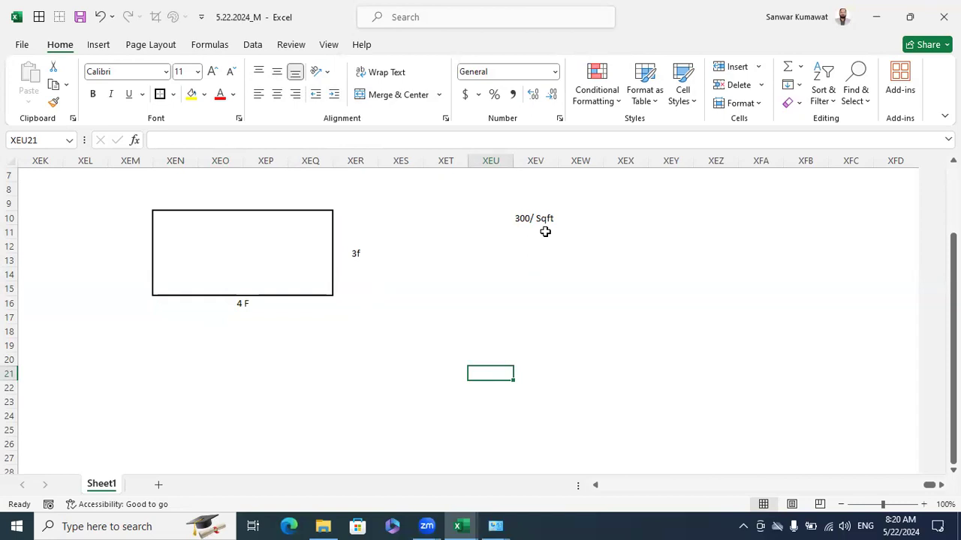
{"action": "left_click", "coordinate": [410, 288]}
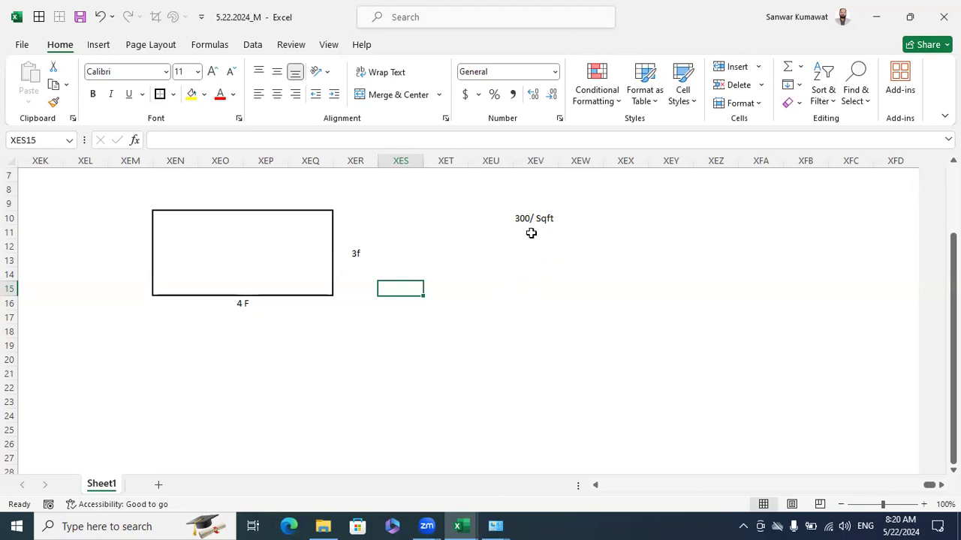
{"action": "left_click", "coordinate": [343, 221]}
{"action": "left_click", "coordinate": [293, 230]}
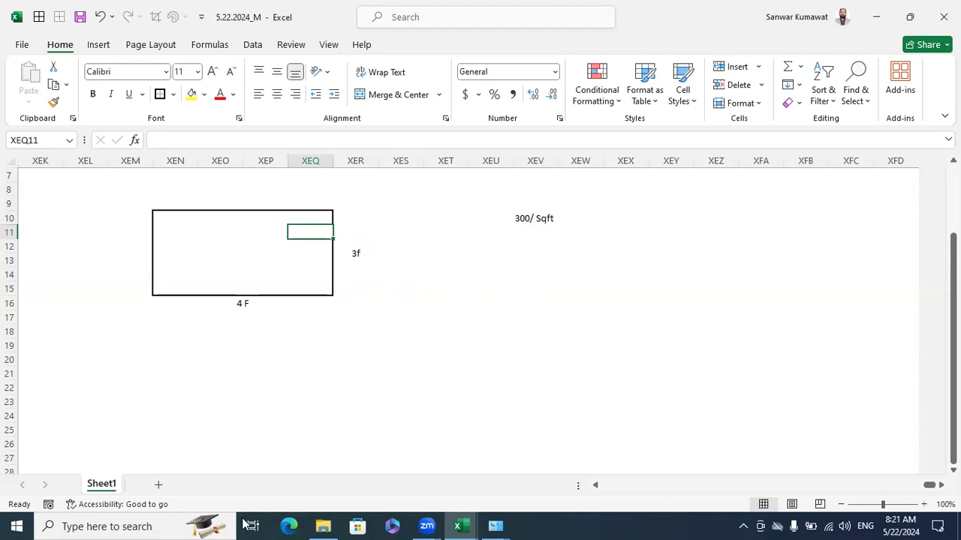
- Add a new worksheet to the workbook and go to its cell A1
{"action": "left_click", "coordinate": [206, 484]}
{"action": "left_click", "coordinate": [400, 372]}
{"action": "left_click", "coordinate": [49, 175]}
{"action": "left_click", "coordinate": [101, 201]}
{"action": "key", "text": "ctrl+Home"}
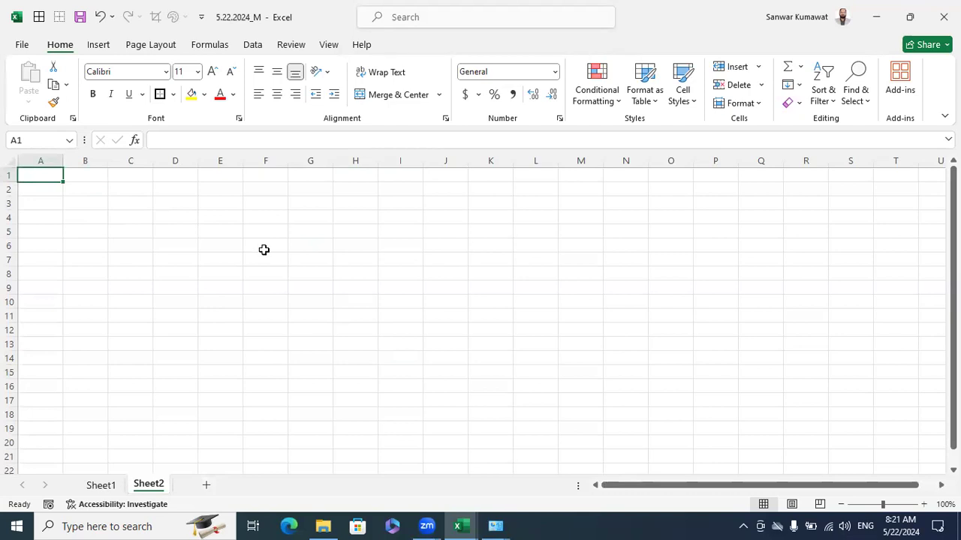
- Enter the number 1 in each cell of A1:A10 and select the filled range
{"action": "type", "text": "1"}
{"action": "key", "text": "Return"}
{"action": "key", "text": "Up"}
{"action": "type", "text": "1"}
{"action": "key", "text": "Return"}
{"action": "type", "text": "1"}
{"action": "key", "text": "Return"}
{"action": "type", "text": "1"}
{"action": "key", "text": "Return"}
{"action": "type", "text": "1"}
{"action": "key", "text": "Return"}
{"action": "type", "text": "1"}
{"action": "key", "text": "Return"}
{"action": "type", "text": "1"}
{"action": "key", "text": "Return"}
{"action": "type", "text": "1"}
{"action": "key", "text": "Return"}
{"action": "type", "text": "1"}
{"action": "key", "text": "Return"}
{"action": "type", "text": "1"}
{"action": "key", "text": "Return"}
{"action": "type", "text": "1"}
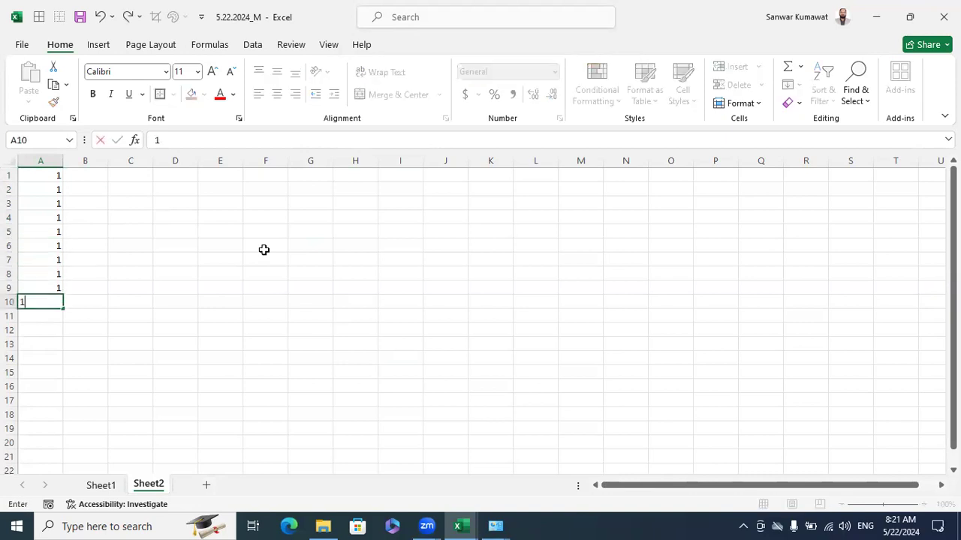
{"action": "left_click", "coordinate": [264, 250]}
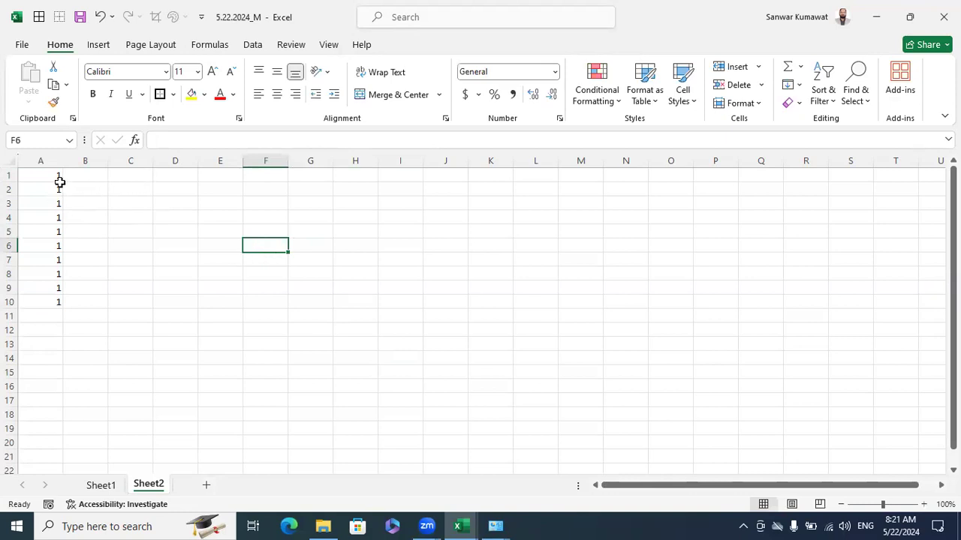
{"action": "left_click_drag", "start_coordinate": [48, 174], "coordinate": [22, 300]}
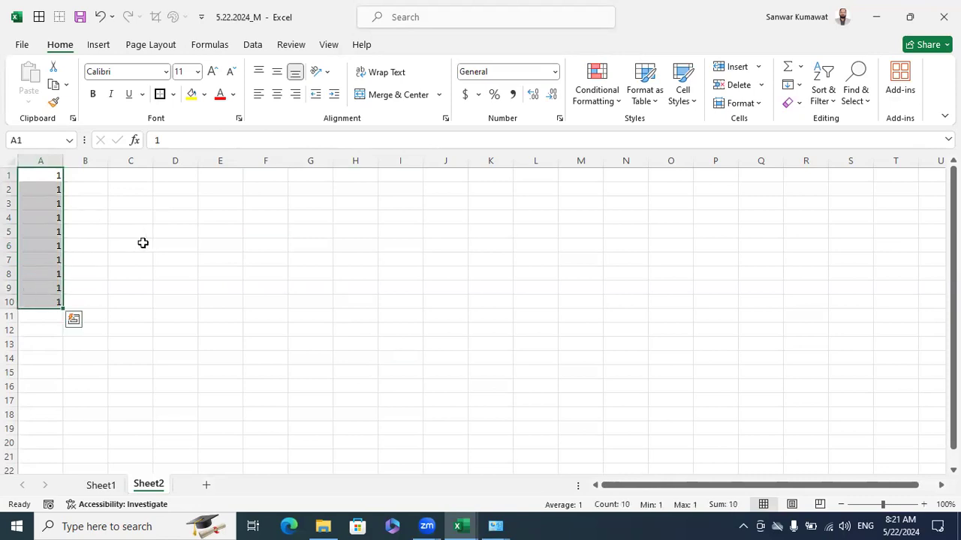
- Enter "10 cells" in cell D4 and "10 sec" beside it in cell E4
{"action": "left_click", "coordinate": [172, 222]}
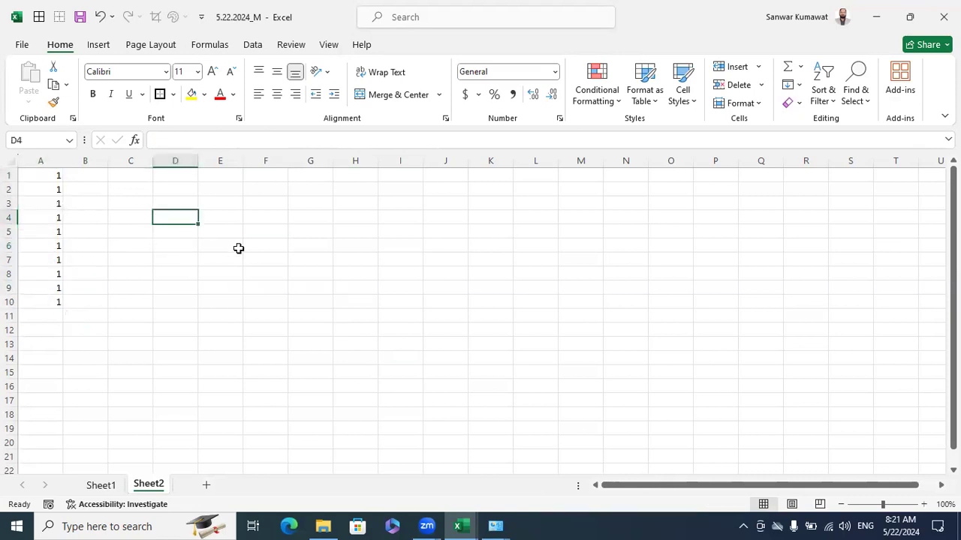
{"action": "type", "text": "10 cells"}
{"action": "key", "text": "Return"}
{"action": "key", "text": "Up"}
{"action": "key", "text": "Right"}
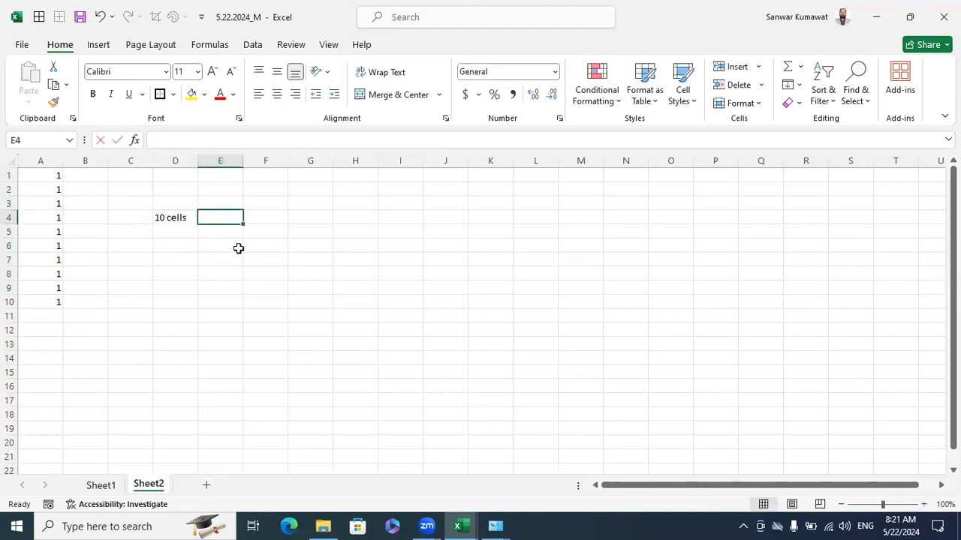
{"action": "type", "text": "10 se"}
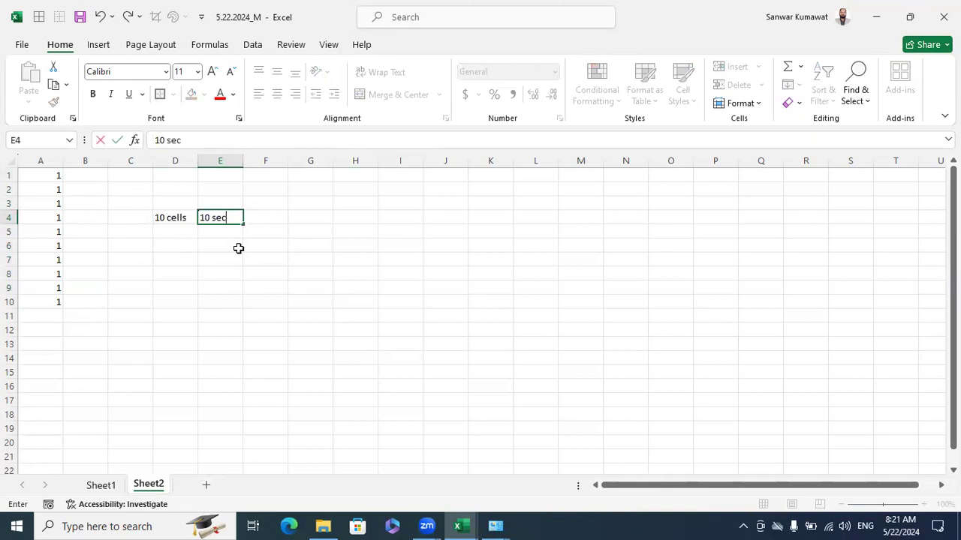
{"action": "type", "text": "c"}
{"action": "key", "text": "Return"}
- Enter the rate "1 sec / cell" in cell E5, below the 10 sec entry
{"action": "key", "text": "Left"}
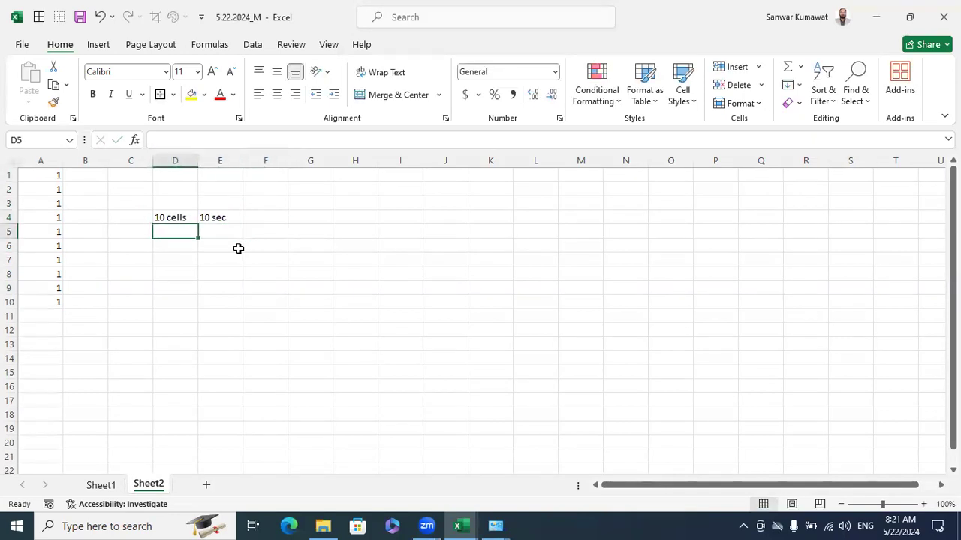
{"action": "key", "text": "Right"}
{"action": "key", "text": "Left"}
{"action": "key", "text": "Right"}
{"action": "type", "text": "1 sec"}
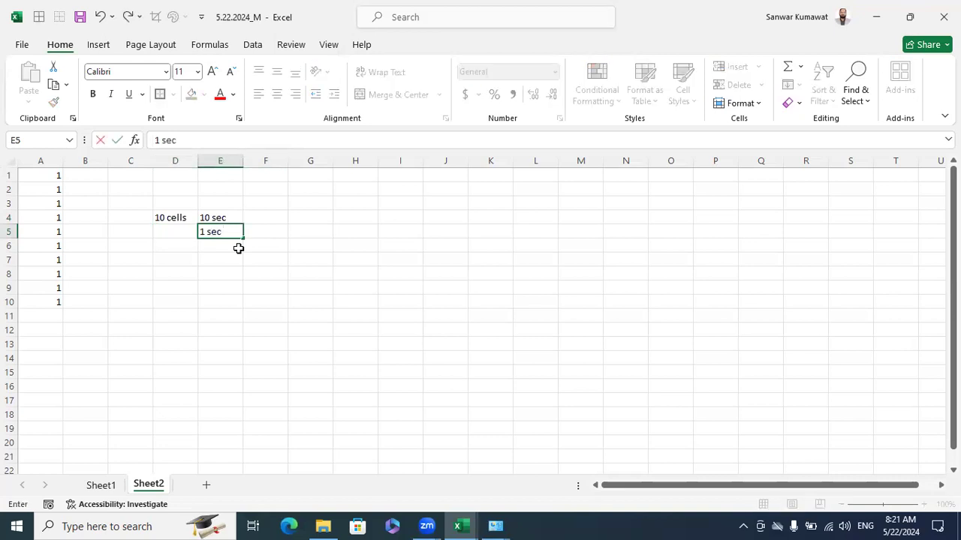
{"action": "type", "text": " / cell"}
{"action": "key", "text": "Return"}
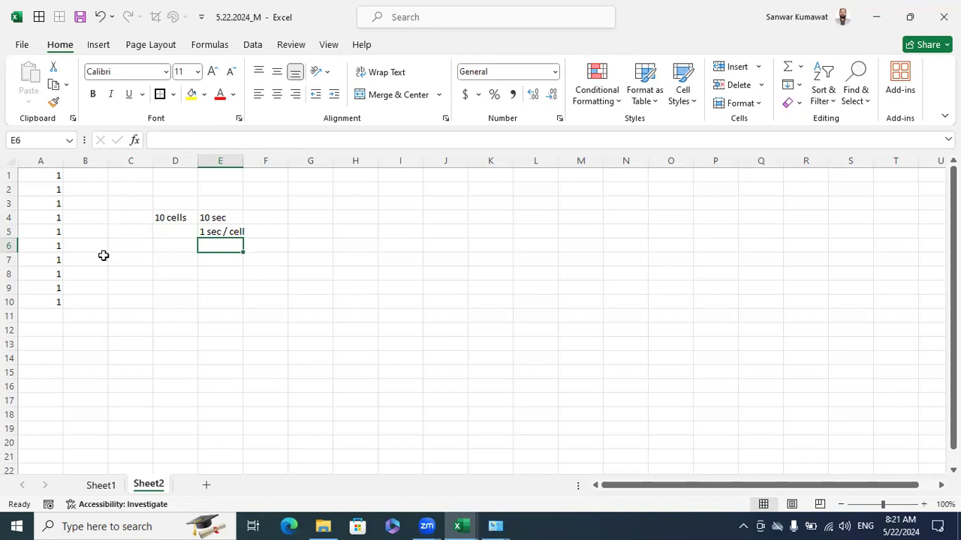
{"action": "left_click", "coordinate": [57, 180]}
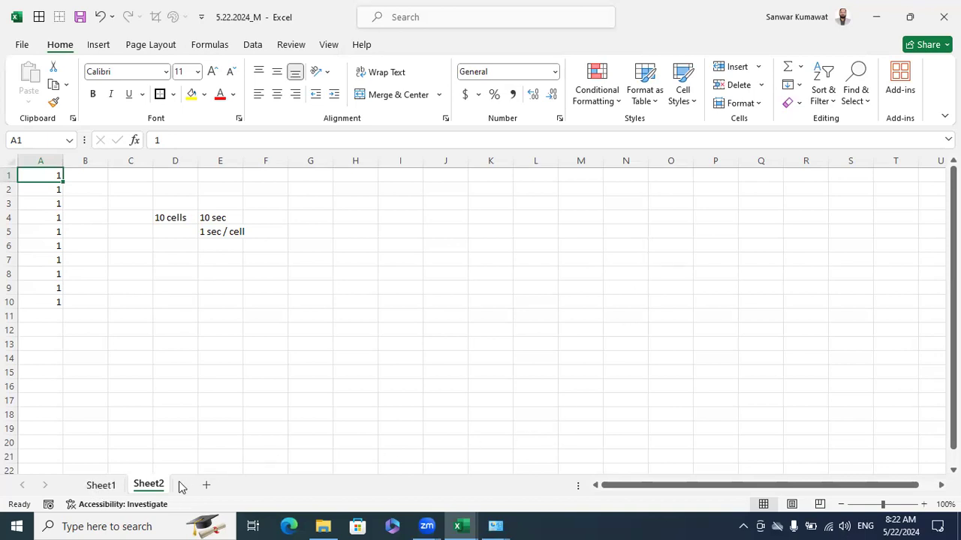
{"action": "left_click", "coordinate": [176, 329]}
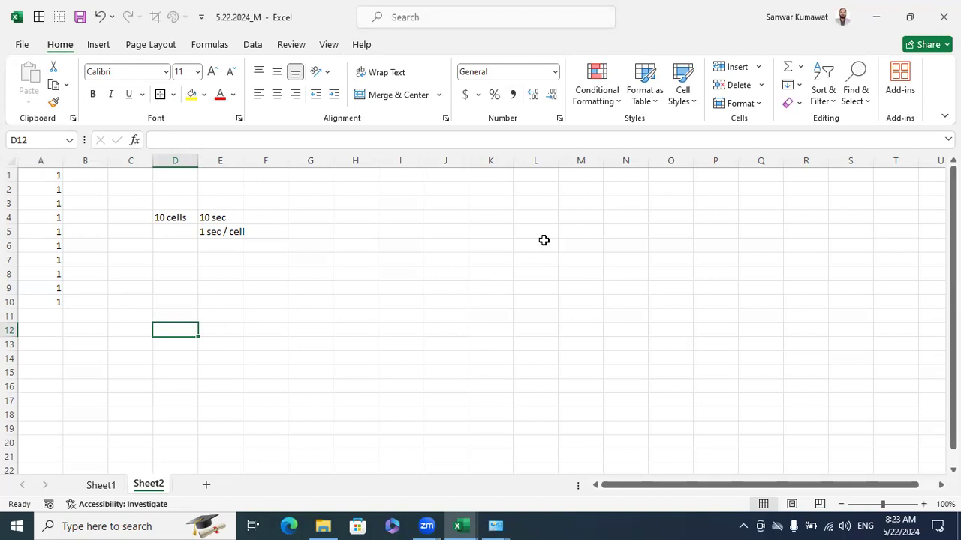
- Copy the .xlsx row and column counts B48:C48 from the About Excel sheet of the Excelytics training workbook and return to 5.22.2024_M
{"action": "left_click", "coordinate": [408, 221]}
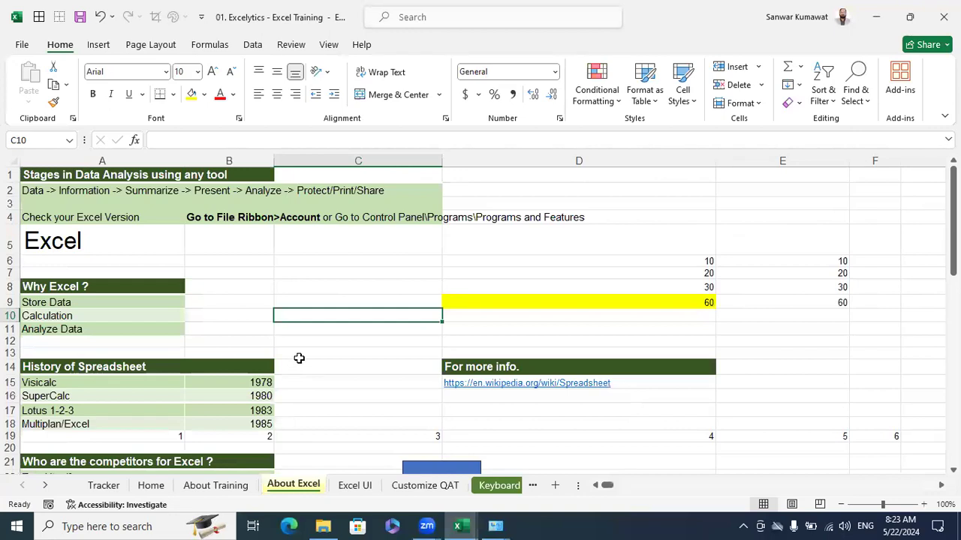
{"action": "scroll", "coordinate": [299, 358], "scroll_direction": "down", "scroll_amount": 7}
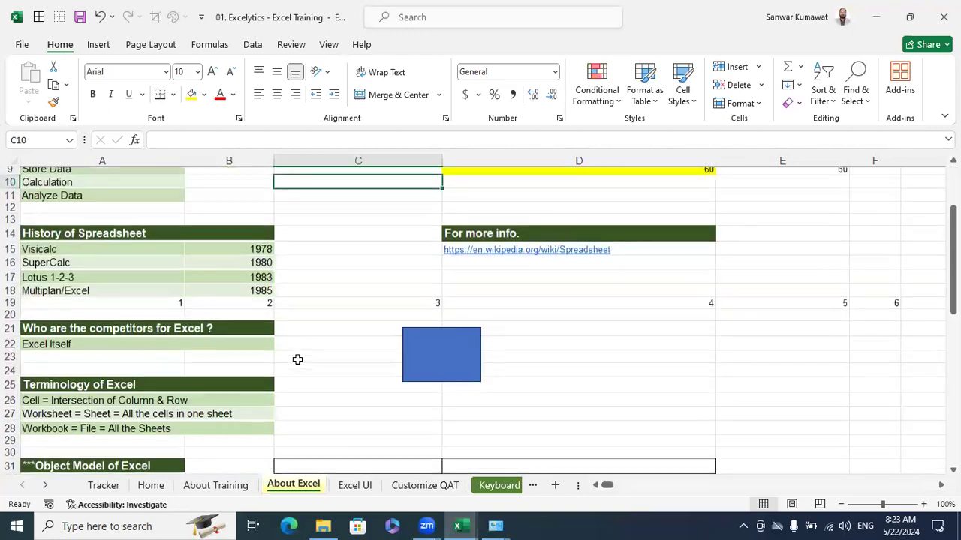
{"action": "scroll", "coordinate": [298, 359], "scroll_direction": "down", "scroll_amount": 4}
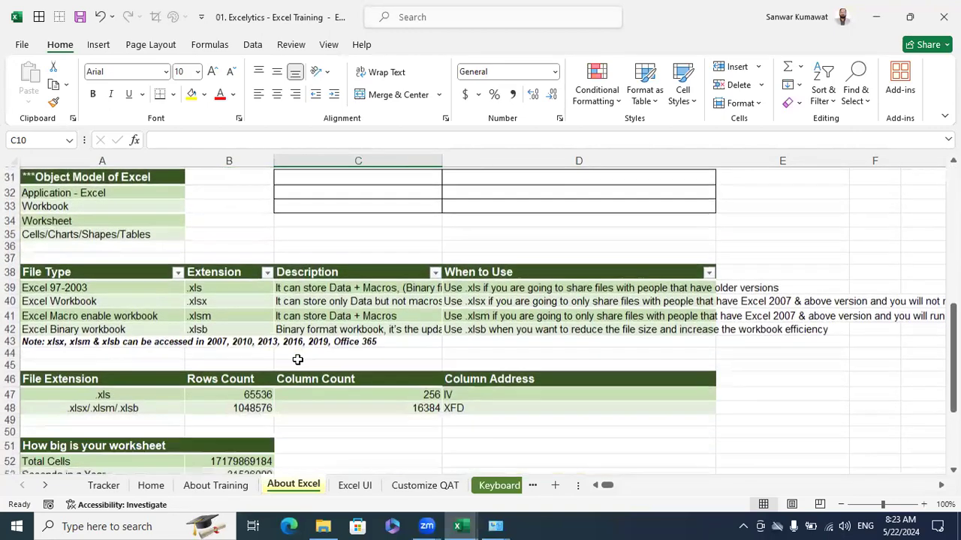
{"action": "left_click_drag", "start_coordinate": [253, 361], "coordinate": [369, 365]}
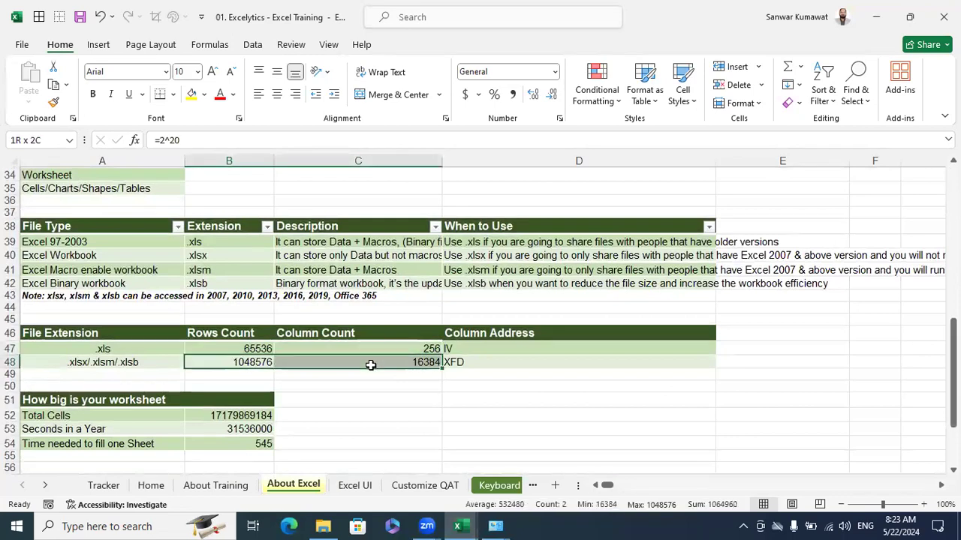
{"action": "key", "text": "ctrl+c"}
{"action": "mouse_move", "coordinate": [459, 526]}
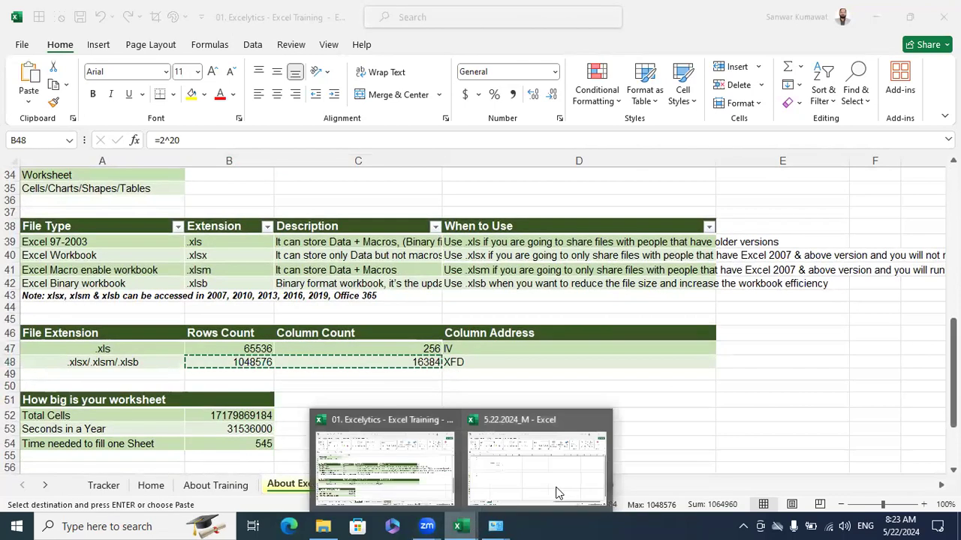
{"action": "left_click", "coordinate": [554, 484]}
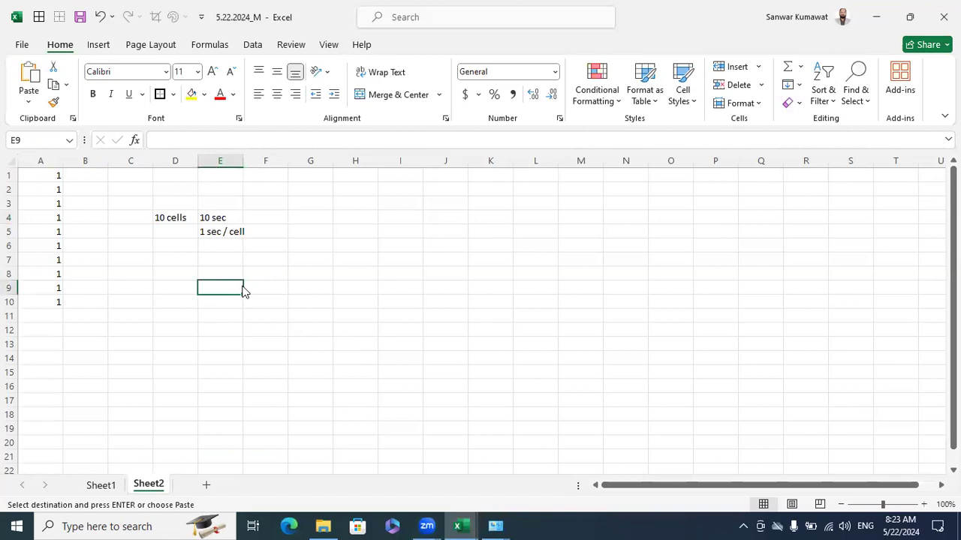
{"action": "key", "text": "alt"}
{"action": "key", "text": "h"}
{"action": "key", "text": "f"}
{"action": "key", "text": "d"}
{"action": "key", "text": "r"}
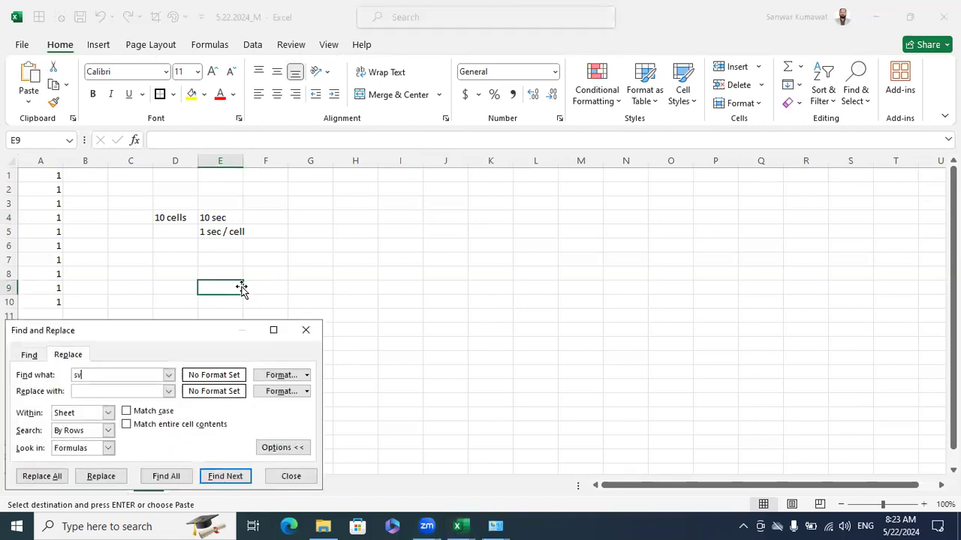
{"action": "key", "text": "Escape"}
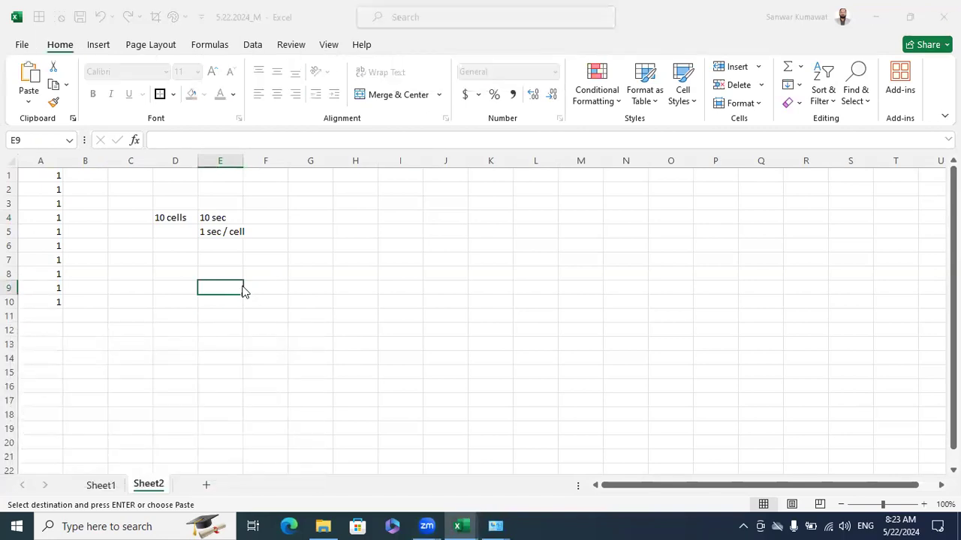
- Paste the copied row and column counts as values into E9:F9 and end the copy mode
{"action": "key", "text": "ctrl+alt+v"}
{"action": "key", "text": "Return"}
{"action": "key", "text": "Escape"}
{"action": "left_click", "coordinate": [223, 289]}
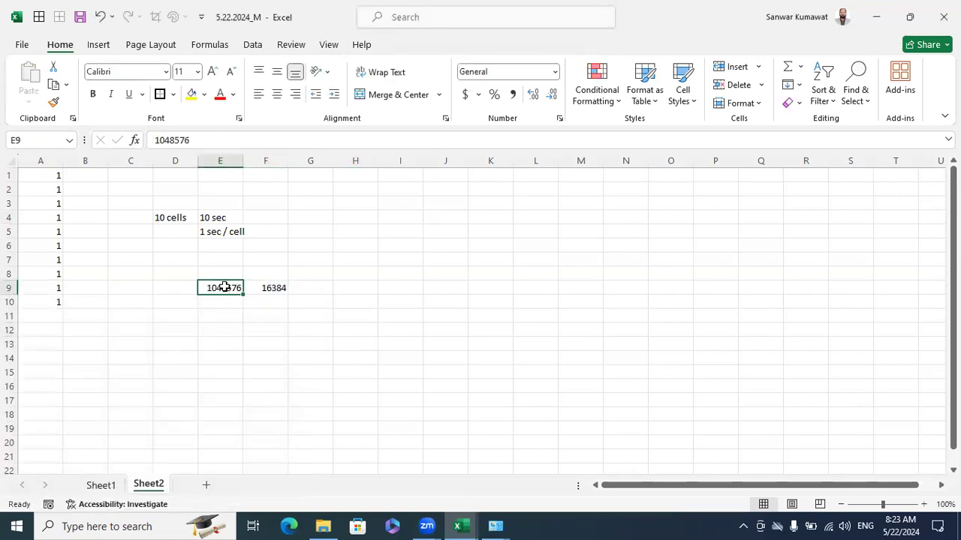
- Label the pasted counts with "R" in cell E8 and "C" in cell F8
{"action": "left_click", "coordinate": [225, 274]}
{"action": "type", "text": "R"}
{"action": "left_click", "coordinate": [317, 319]}
{"action": "left_click", "coordinate": [272, 274]}
{"action": "type", "text": "C"}
{"action": "left_click", "coordinate": [402, 321]}
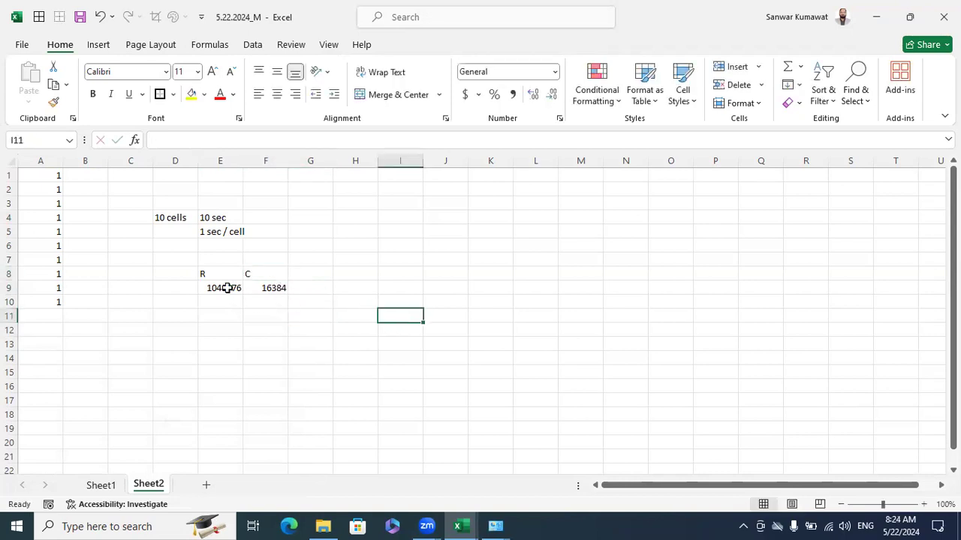
- Enter "H" in cell E10 and "W" in cell F10 below the row and column counts
{"action": "left_click", "coordinate": [226, 288]}
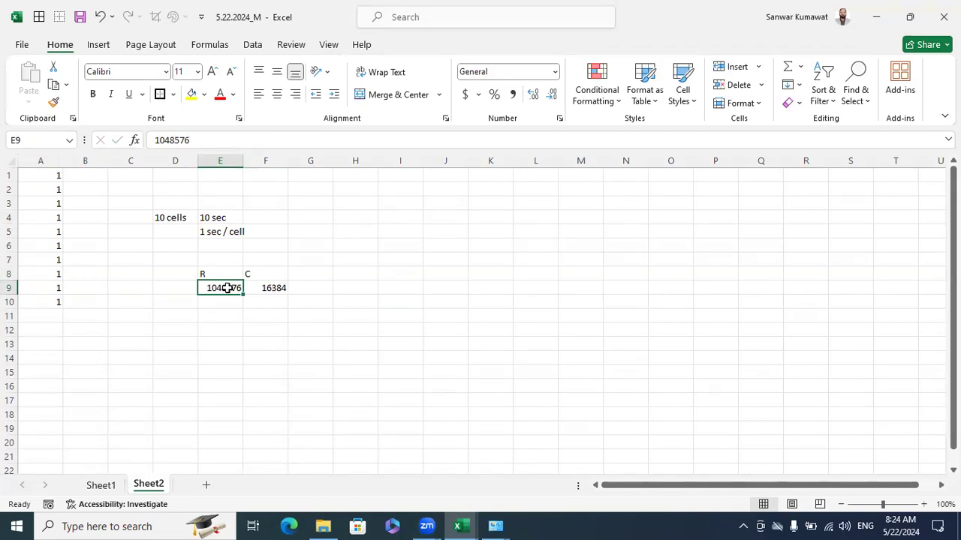
{"action": "left_click", "coordinate": [235, 301]}
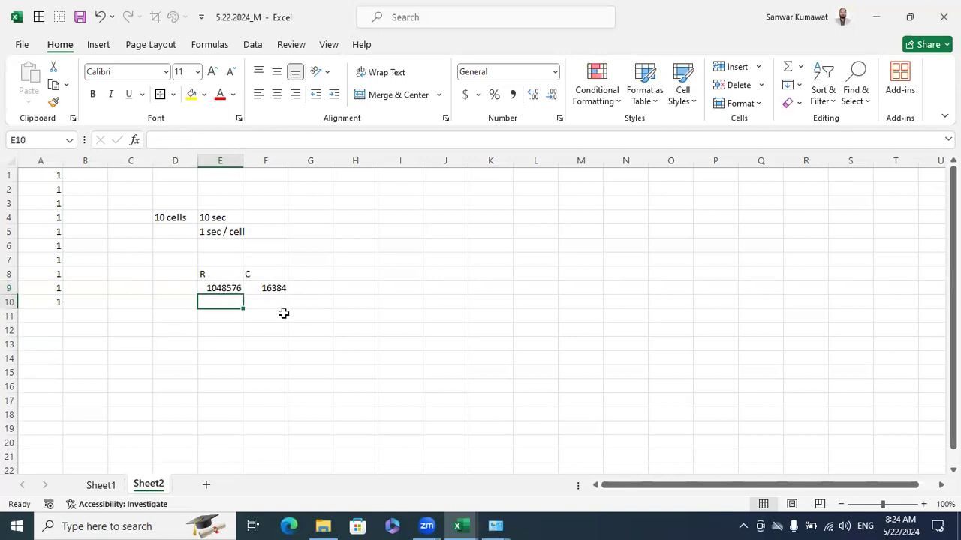
{"action": "type", "text": "H"}
{"action": "key", "text": "Return"}
{"action": "key", "text": "Up"}
{"action": "key", "text": "Right"}
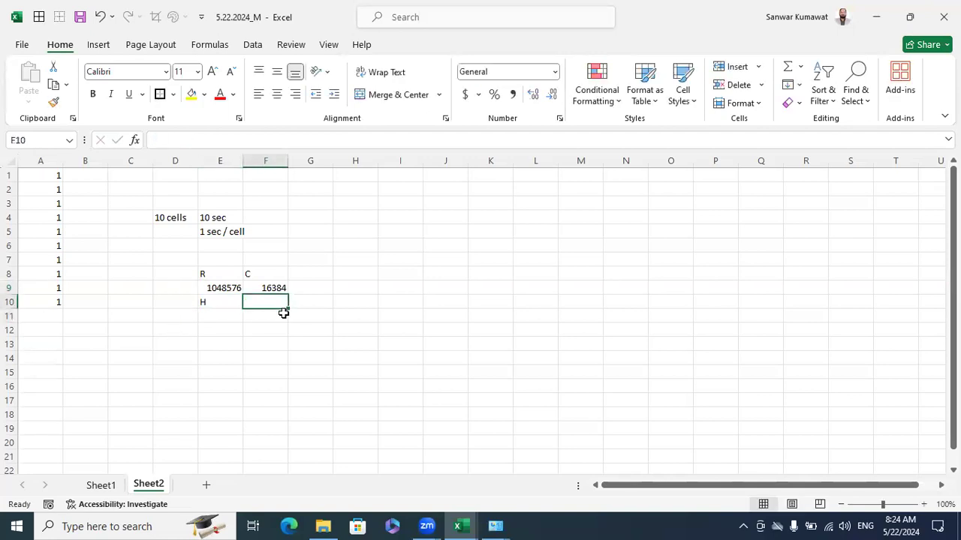
{"action": "type", "text": "W"}
{"action": "key", "text": "Return"}
- Multiply the row count by the column count in cell H9 with the formula =E9*F9
{"action": "key", "text": "Up"}
{"action": "key", "text": "Up"}
{"action": "key", "text": "Right"}
{"action": "key", "text": "Right"}
{"action": "type", "text": "="}
{"action": "key", "text": "Left"}
{"action": "key", "text": "Left"}
{"action": "key", "text": "Left"}
{"action": "type", "text": "*"}
{"action": "key", "text": "Left"}
{"action": "key", "text": "Left"}
{"action": "key", "text": "Return"}
{"action": "left_click", "coordinate": [387, 329]}
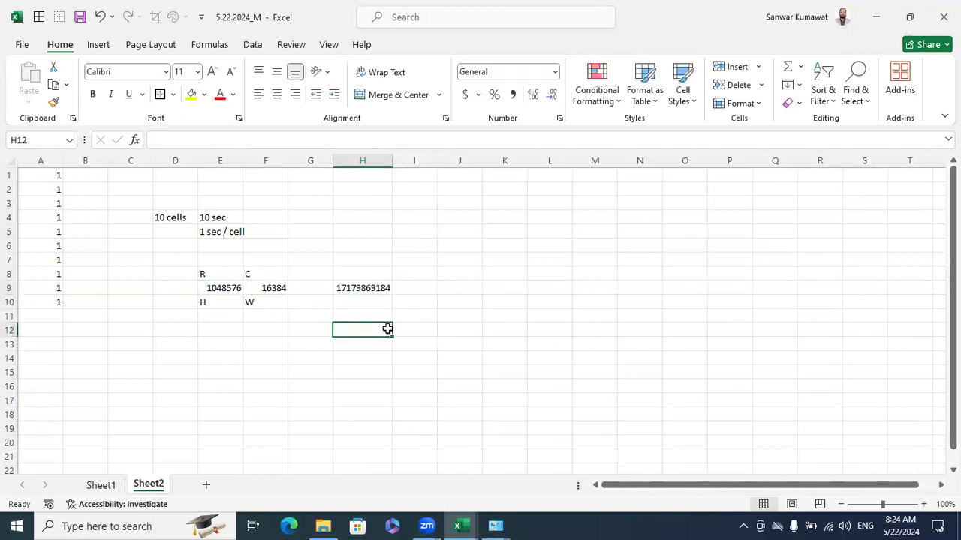
- Enter the label "Cells" in cell I9, beside the multiplication result
{"action": "left_click", "coordinate": [375, 291]}
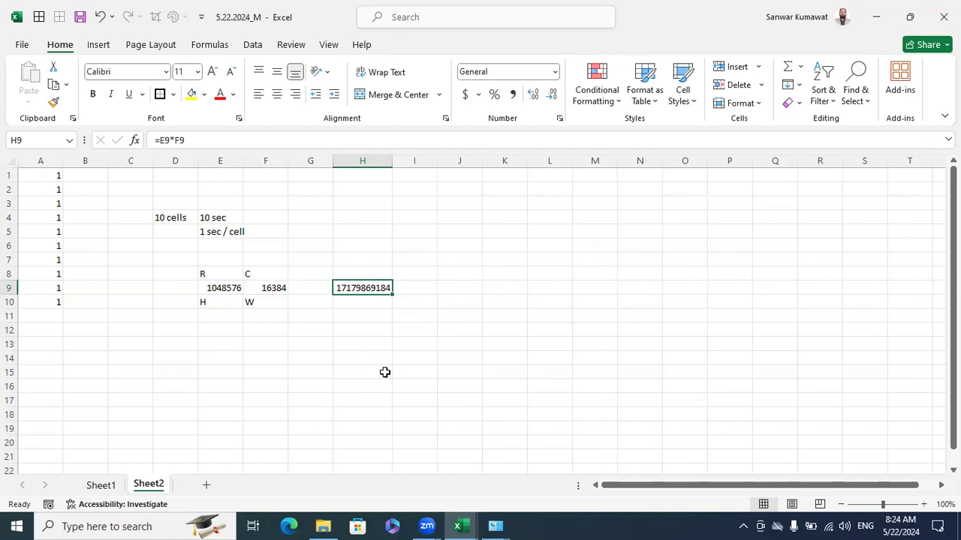
{"action": "key", "text": "Right"}
{"action": "type", "text": "Cells"}
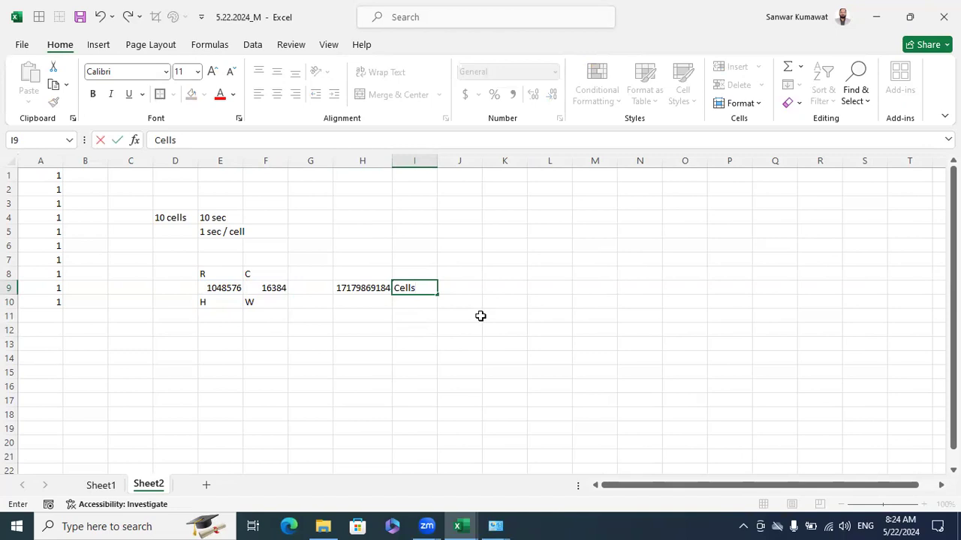
- Enter the note "Cells = seconds" in I10, beneath the Cells label
{"action": "key", "text": "Return"}
{"action": "type", "text": "Cells"}
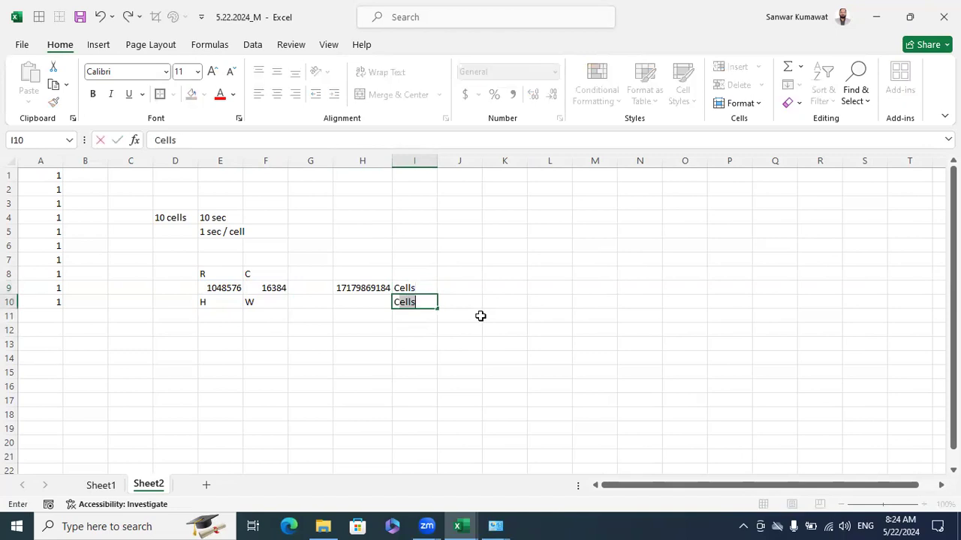
{"action": "type", "text": " = seconds"}
{"action": "key", "text": "ctrl+Return"}
{"action": "key", "text": "Return"}
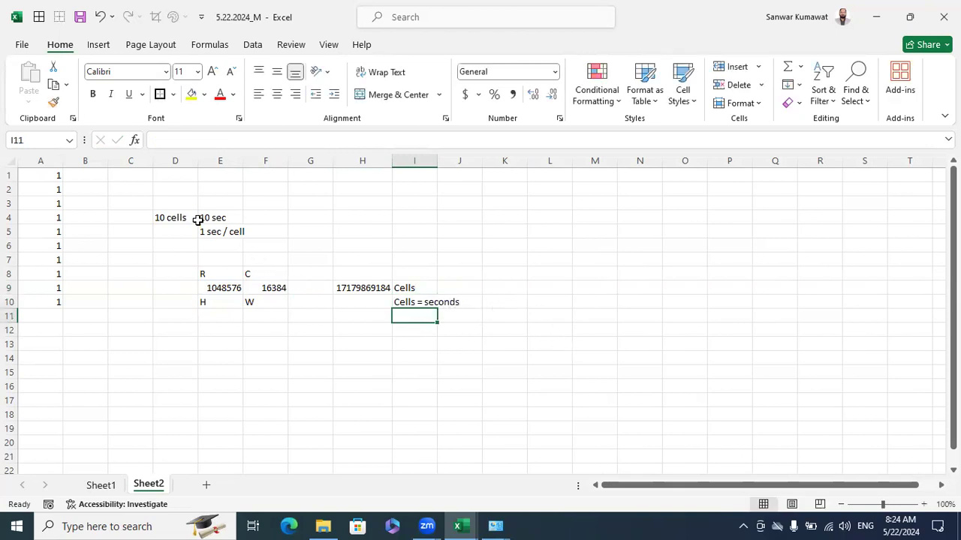
- Start a time conversion table with "1 min" in H13 and 60 in I13
{"action": "left_click", "coordinate": [222, 235]}
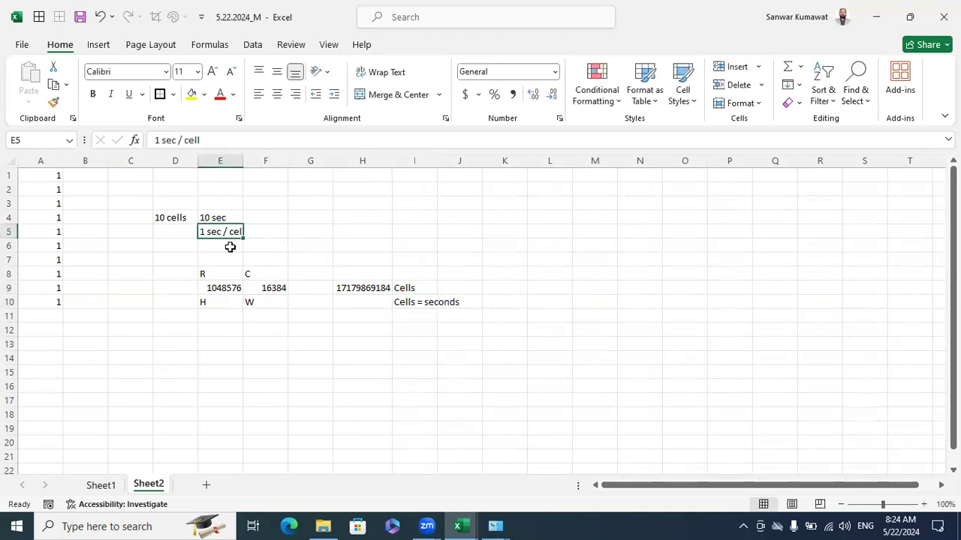
{"action": "left_click", "coordinate": [409, 331]}
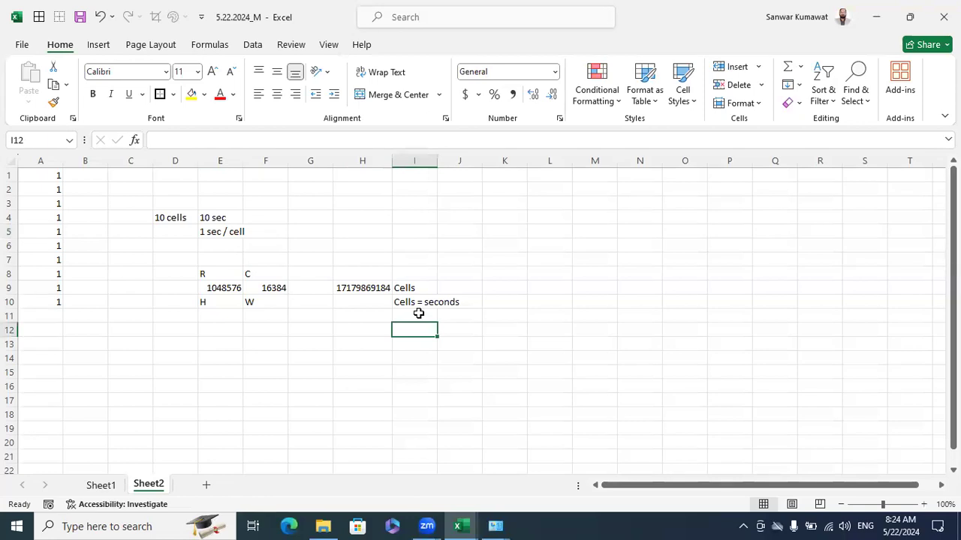
{"action": "left_click", "coordinate": [334, 313]}
{"action": "left_click", "coordinate": [344, 344]}
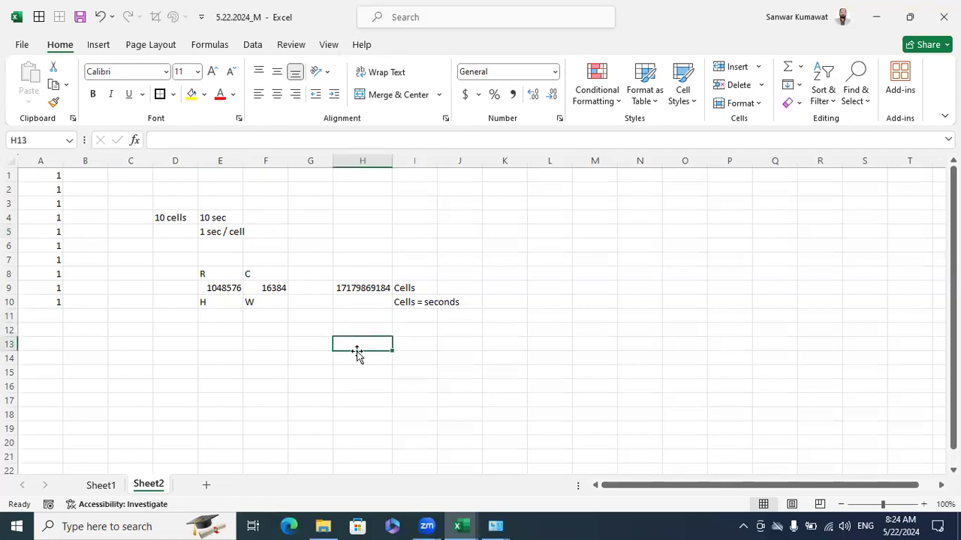
{"action": "type", "text": "1 min"}
{"action": "key", "text": "Tab"}
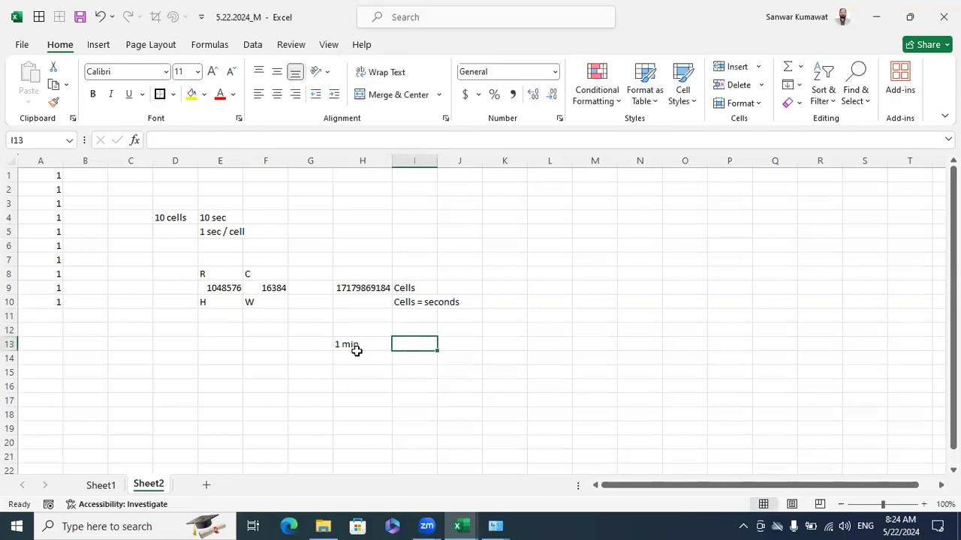
{"action": "type", "text": "60"}
{"action": "key", "text": "Return"}
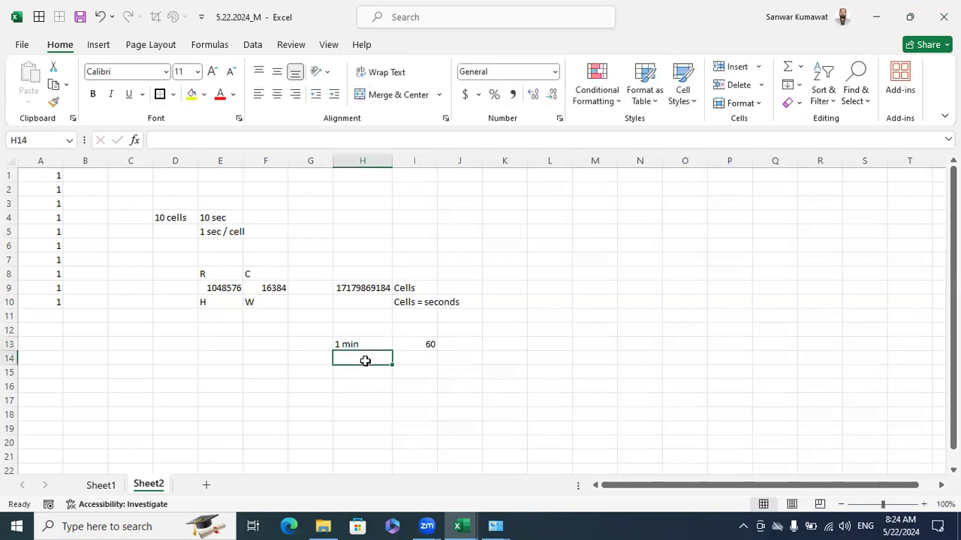
- Add a "1 hr" row with 3600 in H14:I14 and head the value column "Sec" in I12
{"action": "type", "text": "1 hr"}
{"action": "key", "text": "Return"}
{"action": "key", "text": "Up"}
{"action": "key", "text": "Right"}
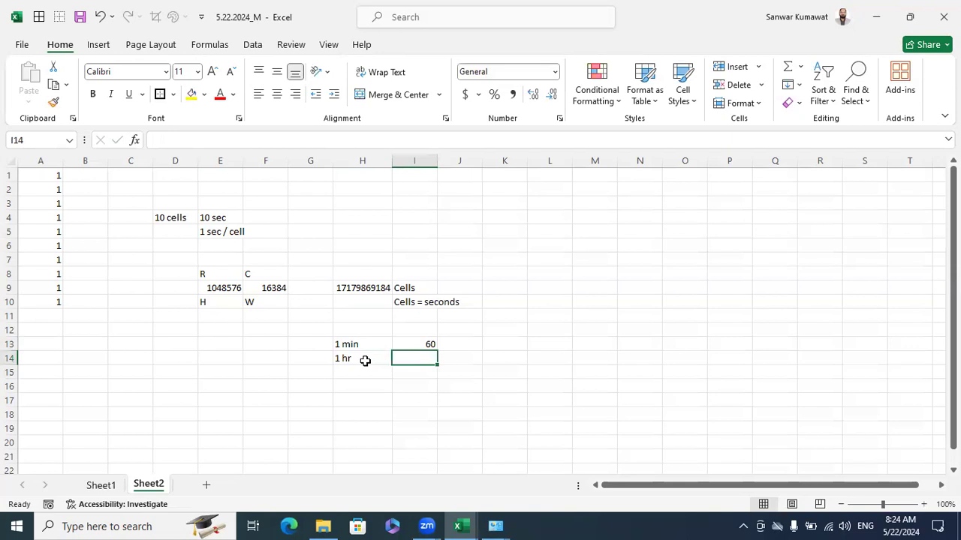
{"action": "key", "text": "Up"}
{"action": "key", "text": "Up"}
{"action": "type", "text": "Sec"}
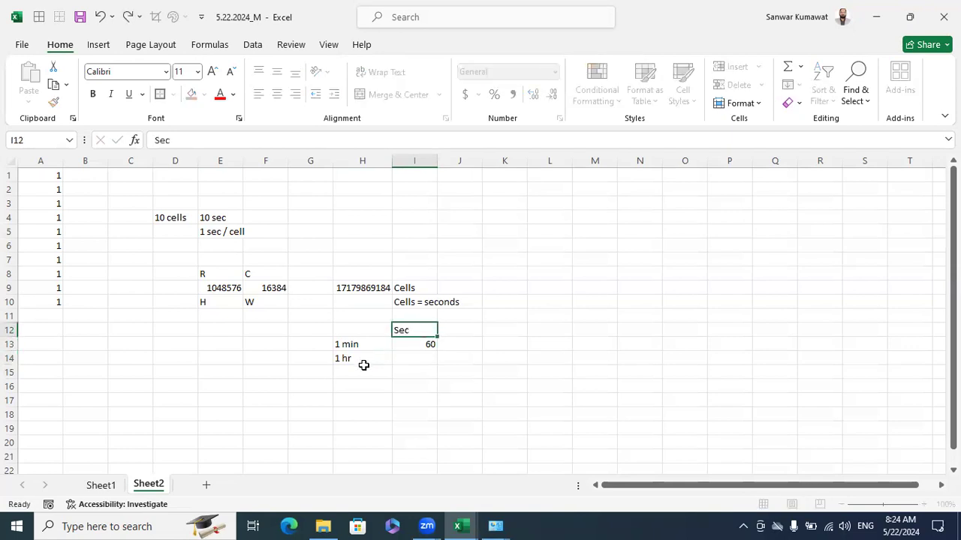
{"action": "key", "text": "Return"}
{"action": "key", "text": "Return"}
{"action": "type", "text": "3600"}
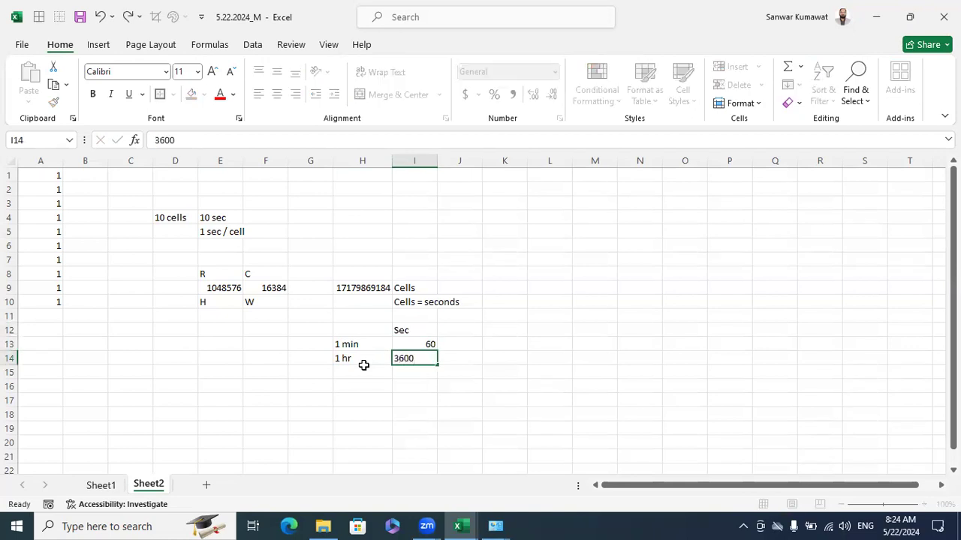
{"action": "key", "text": "Return"}
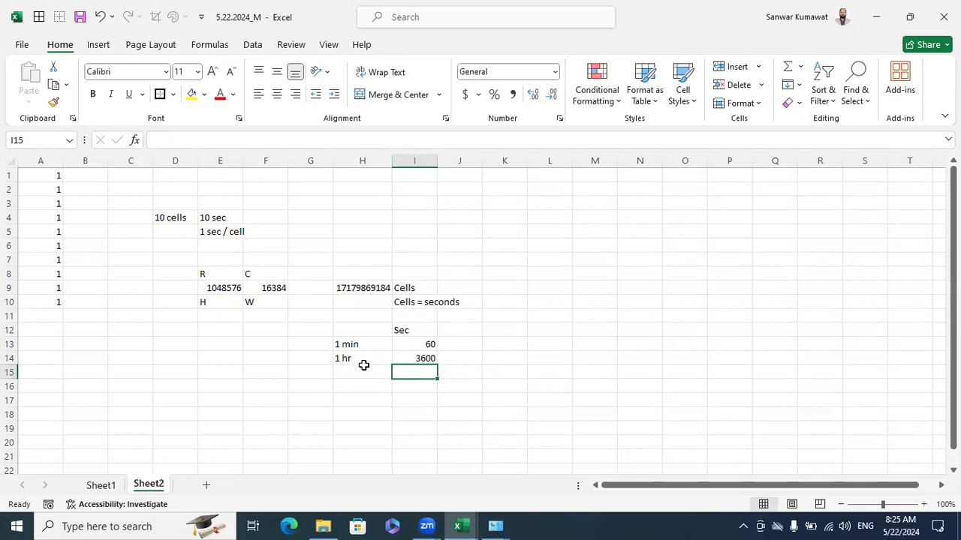
- Enter "24 hrs" in H15 and calculate its seconds in I15 with =I14*24
{"action": "left_click", "coordinate": [364, 368]}
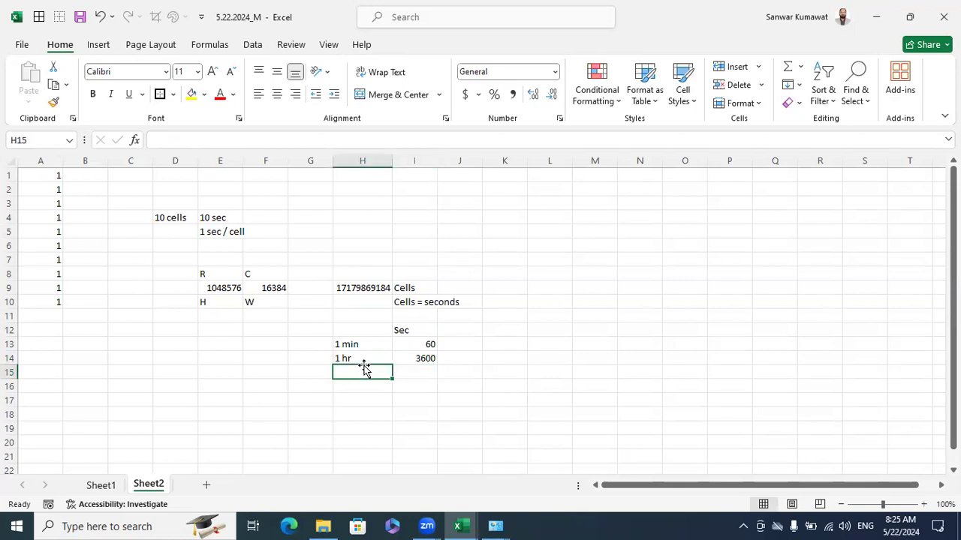
{"action": "type", "text": "24 hrs"}
{"action": "key", "text": "Tab"}
{"action": "type", "text": "="}
{"action": "key", "text": "Up"}
{"action": "type", "text": "*"}
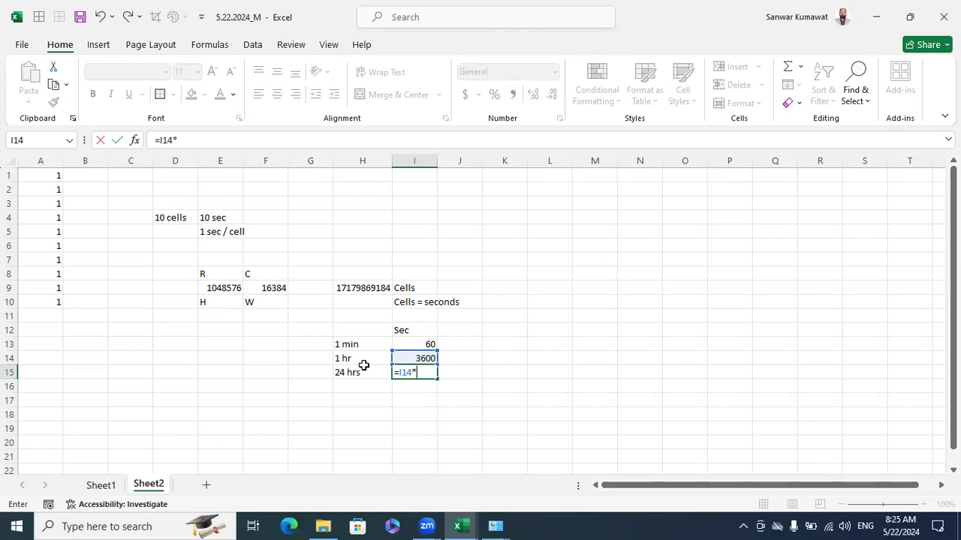
{"action": "type", "text": "24"}
{"action": "key", "text": "Return"}
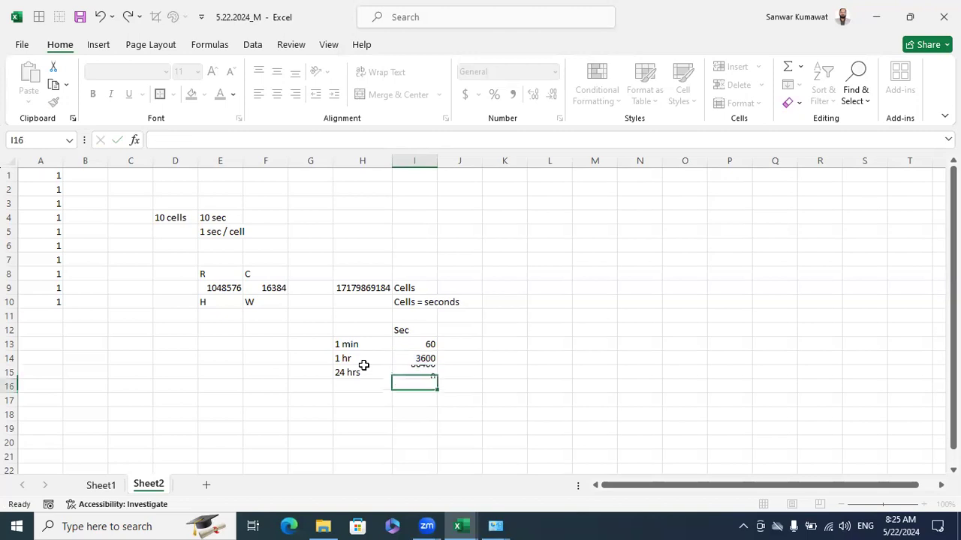
- Enter "1 day" in G15 beside the 24 hrs label and 365 in G16 below it
{"action": "key", "text": "Up"}
{"action": "key", "text": "Left"}
{"action": "key", "text": "Left"}
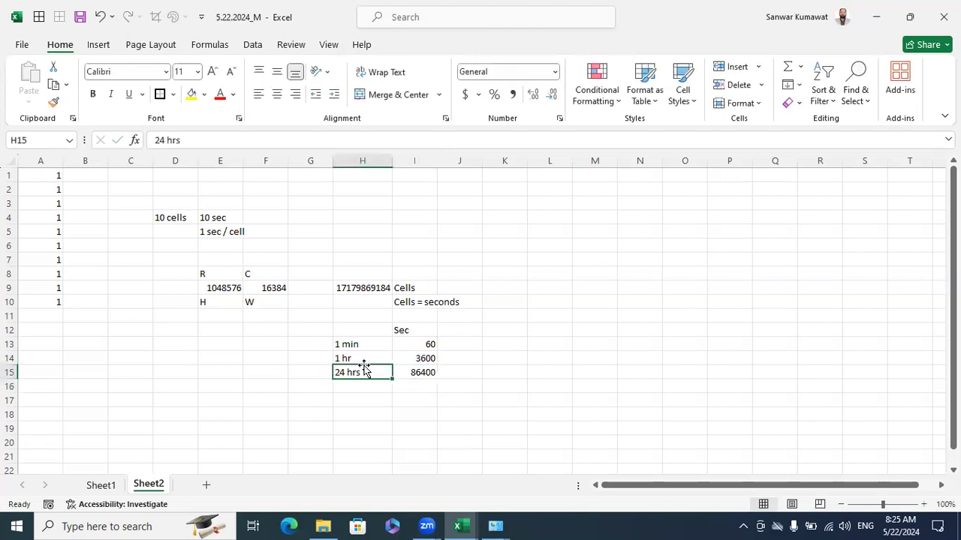
{"action": "type", "text": "1 day"}
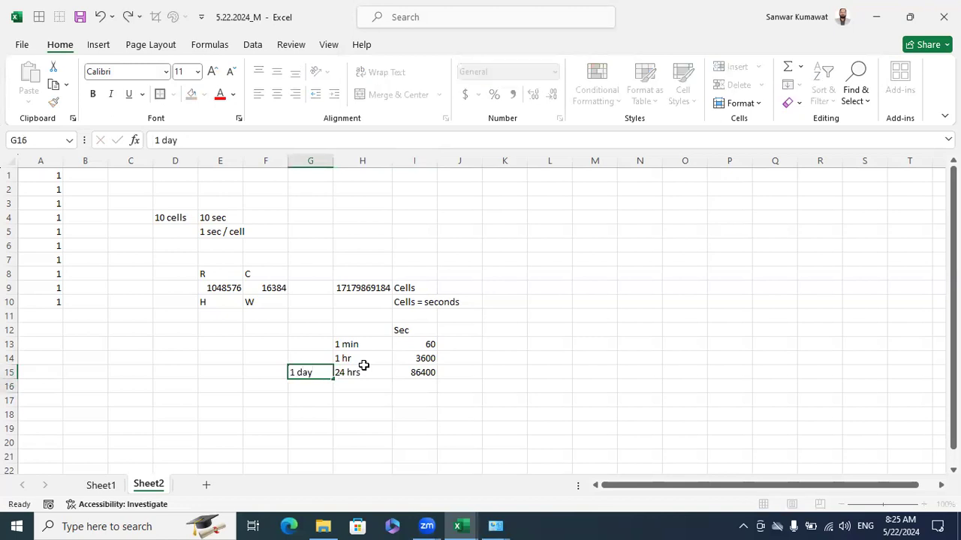
{"action": "key", "text": "Return"}
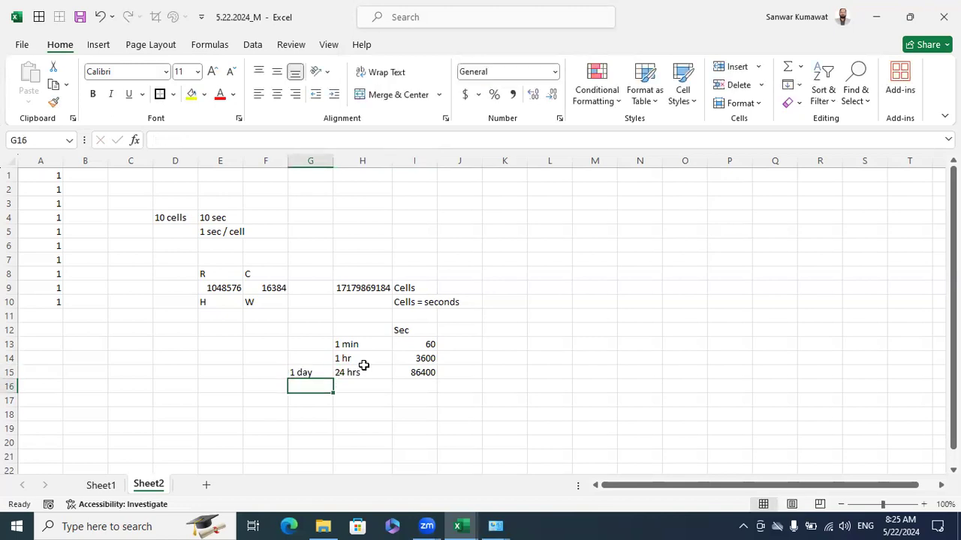
{"action": "type", "text": "365"}
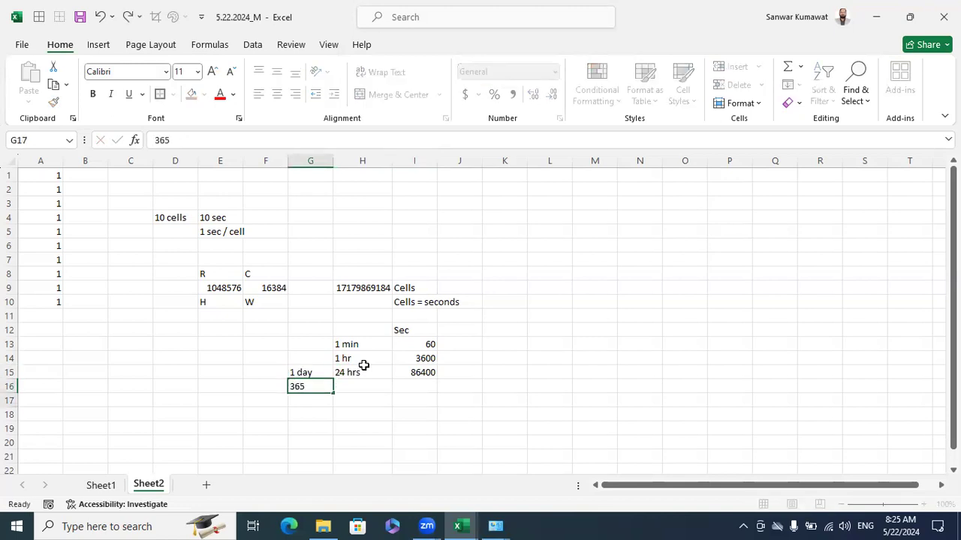
{"action": "key", "text": "Return"}
- Calculate the seconds for 365 days in I16 with =I15*365
{"action": "key", "text": "Up"}
{"action": "key", "text": "Right"}
{"action": "key", "text": "Right"}
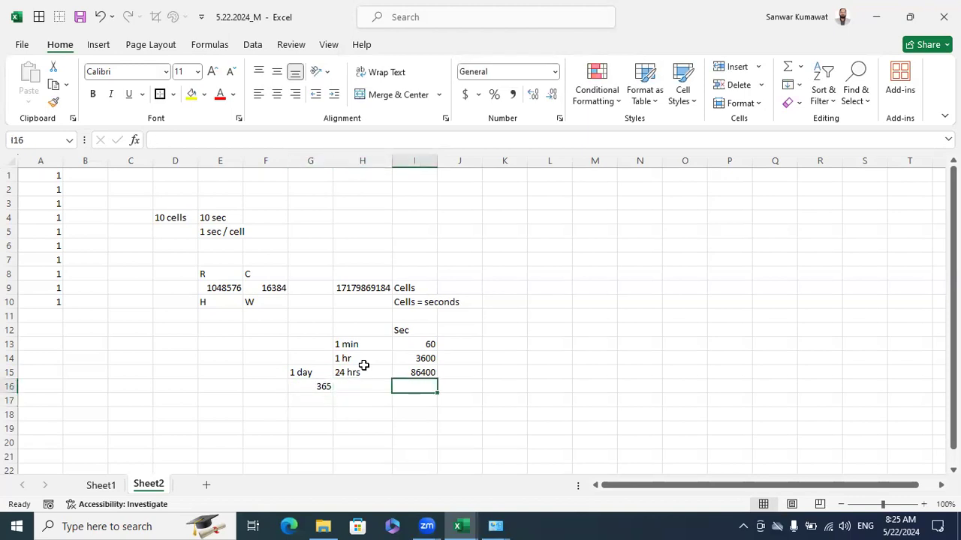
{"action": "type", "text": "="}
{"action": "key", "text": "Up"}
{"action": "type", "text": "*"}
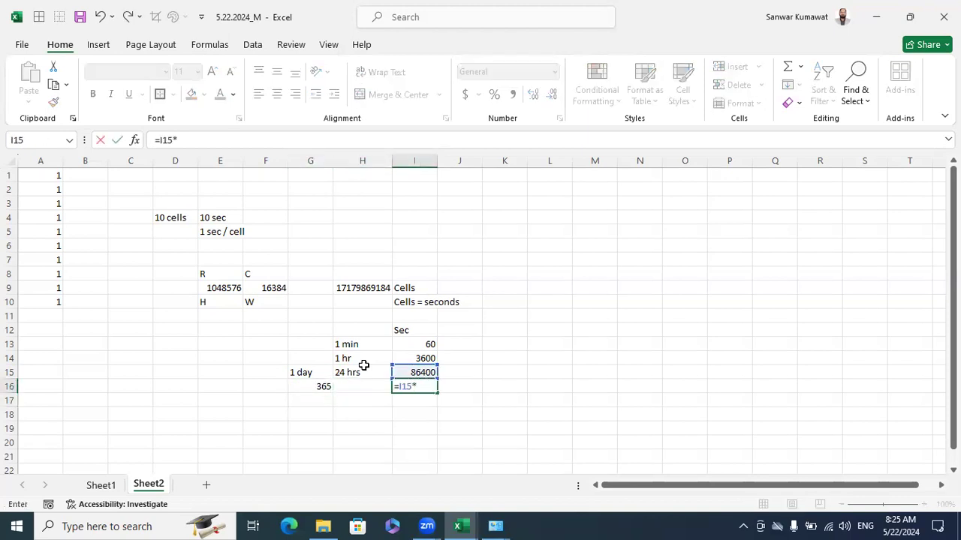
{"action": "type", "text": "365"}
{"action": "key", "text": "Return"}
- Label the yearly result by entering "Total sec in a year" in J16
{"action": "key", "text": "Up"}
{"action": "key", "text": "Right"}
{"action": "type", "text": "To"}
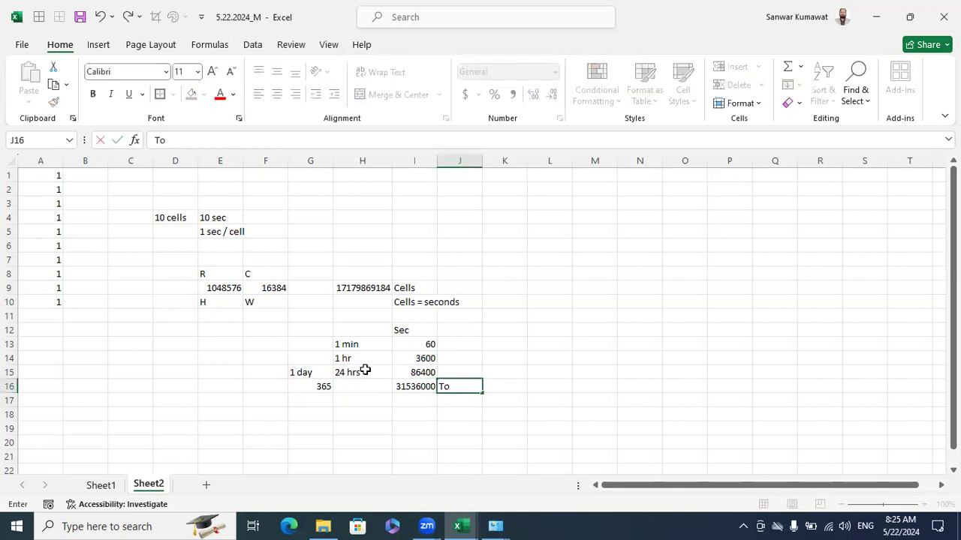
{"action": "type", "text": "tal sec in a year"}
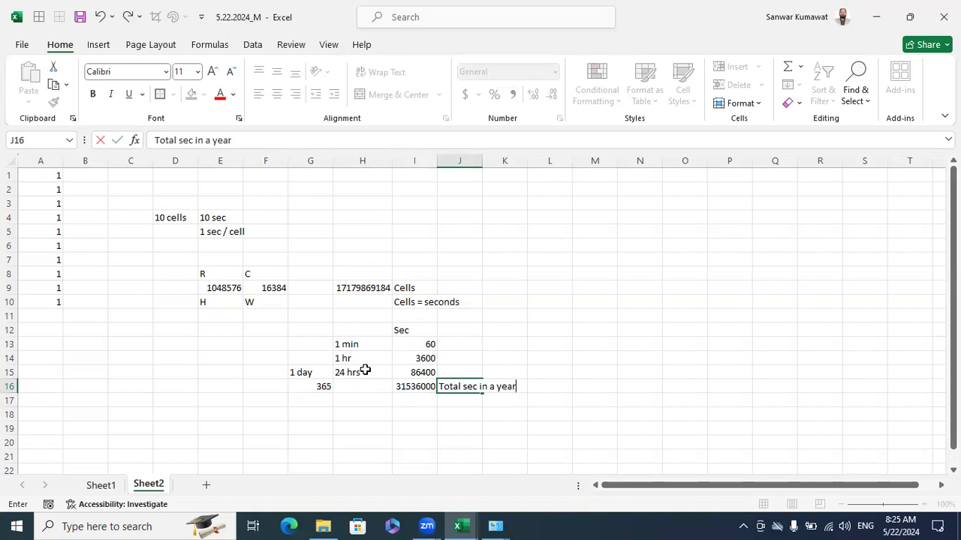
{"action": "key", "text": "Return"}
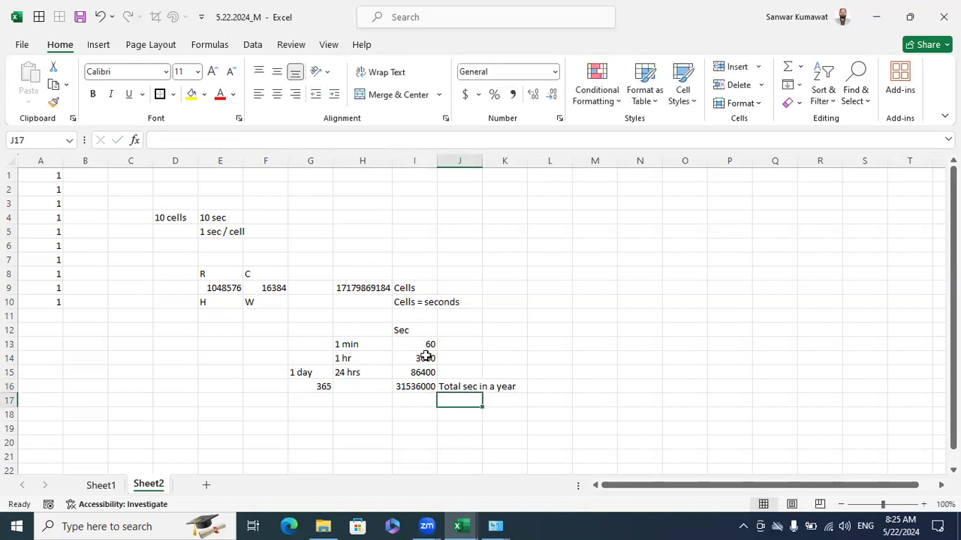
- Divide the total cell count by the seconds in a year in L12 with =H9/I16
{"action": "left_click", "coordinate": [366, 289]}
{"action": "left_click", "coordinate": [431, 387]}
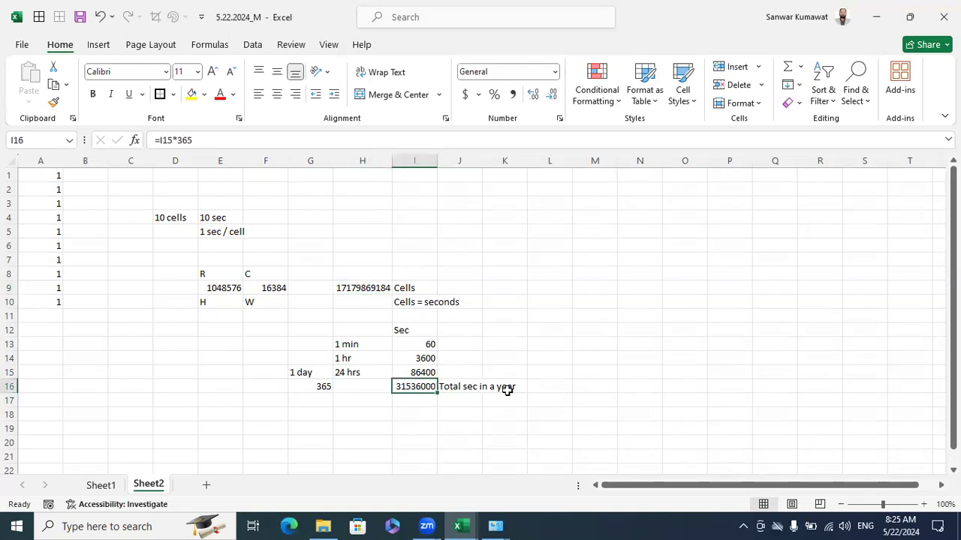
{"action": "left_click", "coordinate": [563, 333]}
{"action": "type", "text": "="}
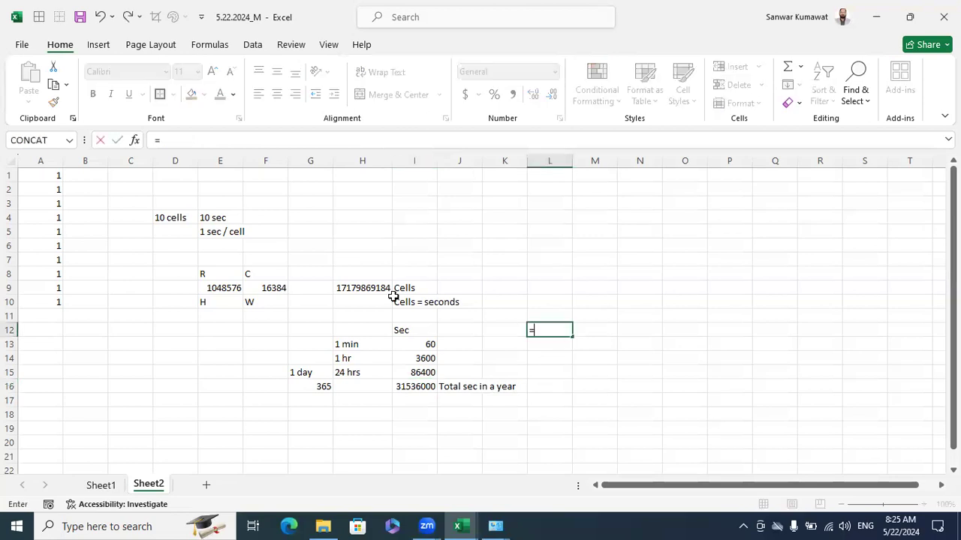
{"action": "left_click", "coordinate": [375, 288]}
{"action": "type", "text": "/"}
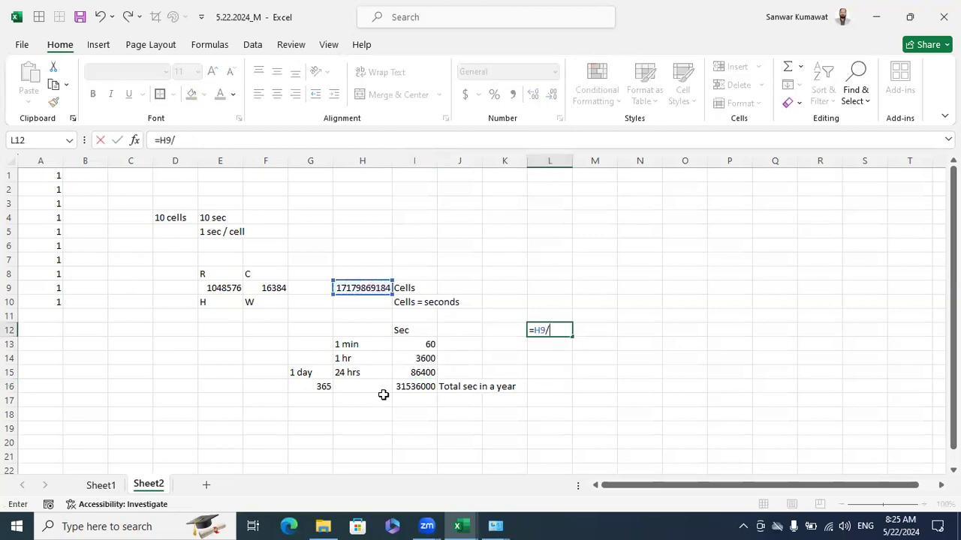
{"action": "left_click", "coordinate": [417, 388]}
{"action": "key", "text": "Return"}
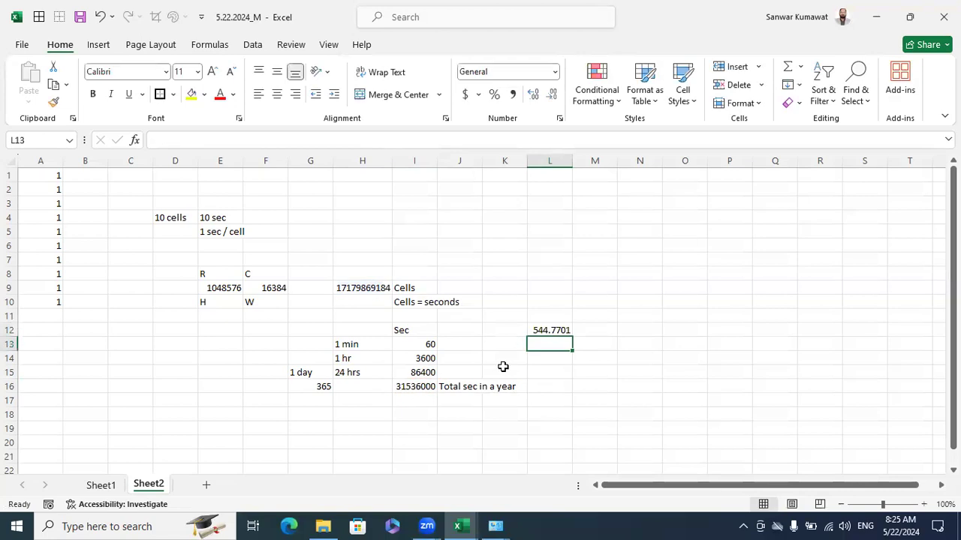
- Reduce the decimals of the quotient in L12 so it displays as a whole number
{"action": "left_click", "coordinate": [541, 333]}
{"action": "left_click", "coordinate": [551, 94]}
{"action": "left_click", "coordinate": [551, 94]}
{"action": "left_click", "coordinate": [552, 94]}
{"action": "left_click", "coordinate": [552, 94]}
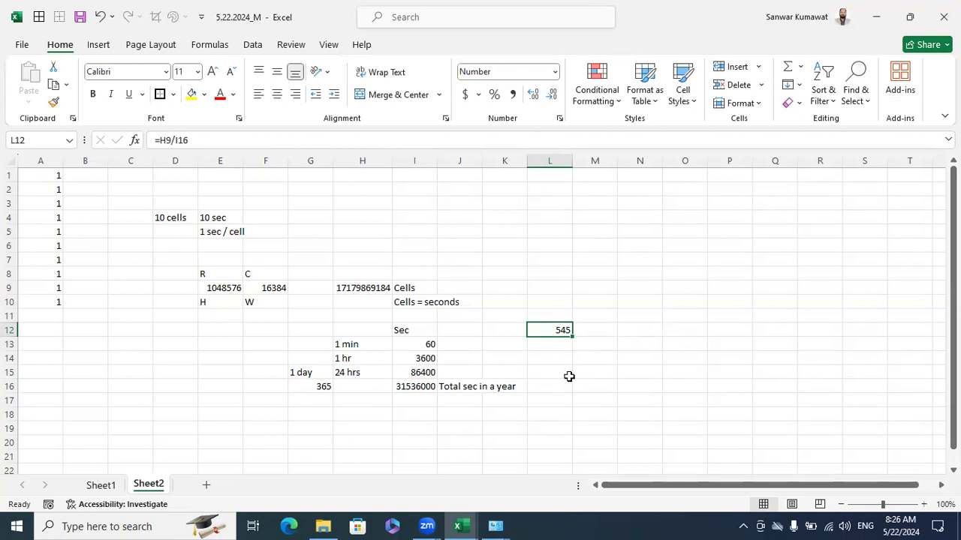
- Examine the "How big is your worksheet" table on the training workbook's About Excel sheet, and return to the 5.22.2024_M workbook
{"action": "left_click", "coordinate": [460, 526]}
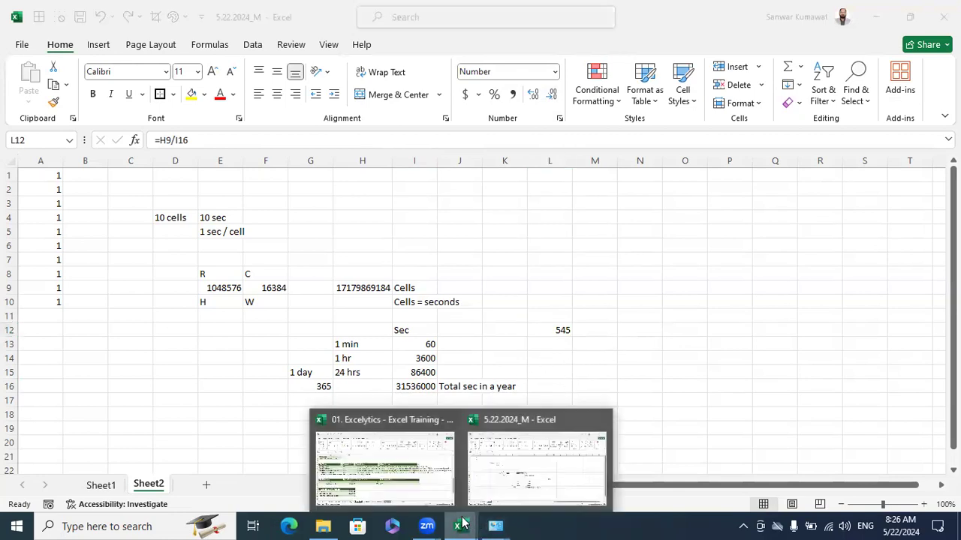
{"action": "left_click", "coordinate": [440, 469]}
{"action": "scroll", "coordinate": [542, 388], "scroll_direction": "down", "scroll_amount": 6}
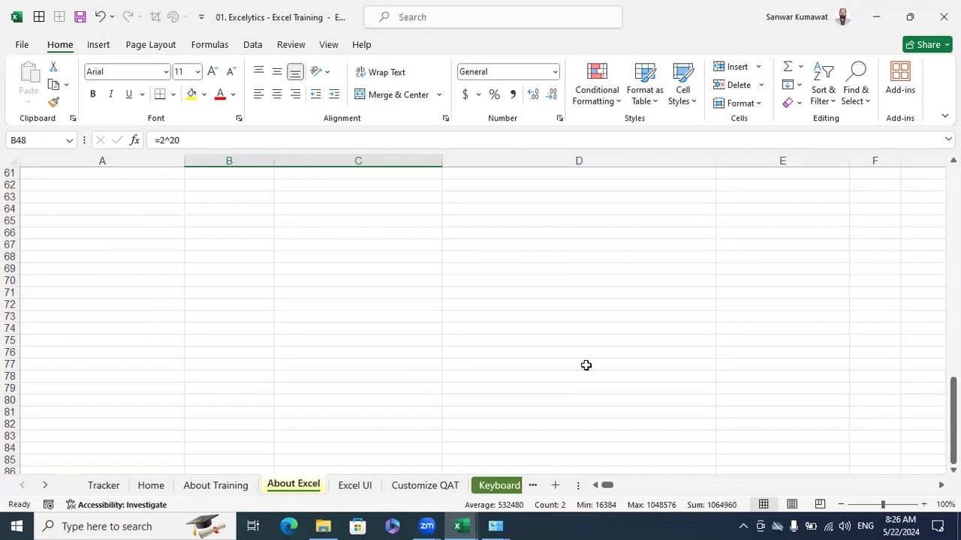
{"action": "scroll", "coordinate": [585, 364], "scroll_direction": "up", "scroll_amount": 5}
{"action": "left_click", "coordinate": [71, 238]}
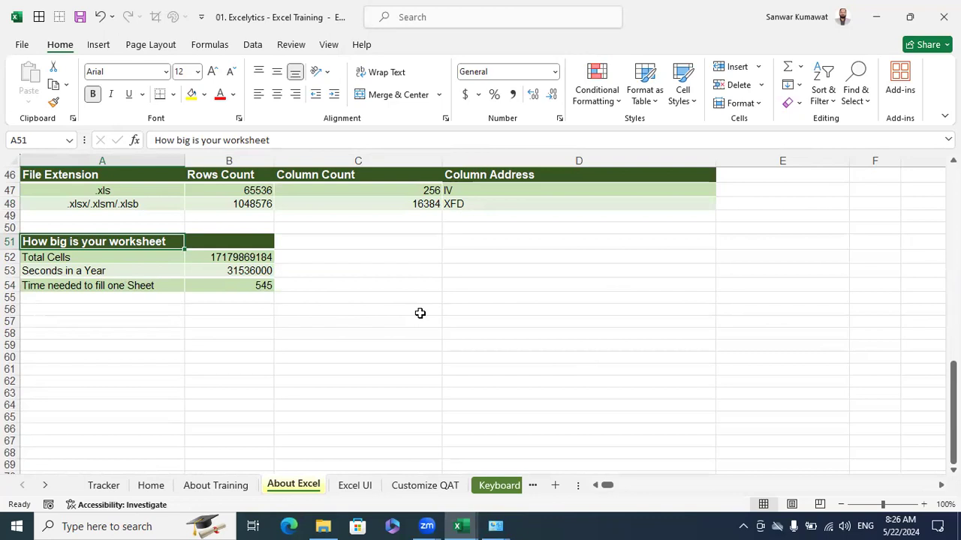
{"action": "left_click_drag", "start_coordinate": [272, 311], "coordinate": [263, 288]}
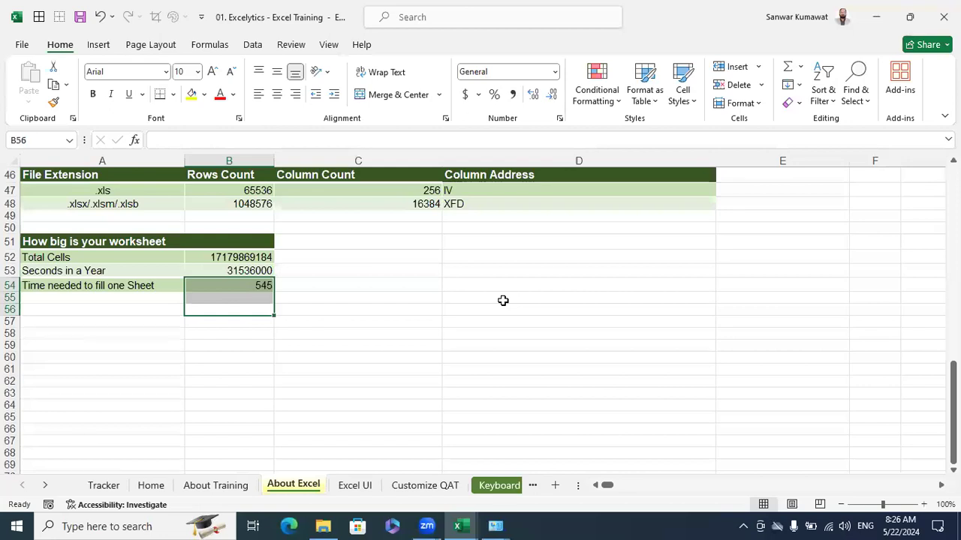
{"action": "scroll", "coordinate": [503, 300], "scroll_direction": "down", "scroll_amount": 2}
{"action": "scroll", "coordinate": [503, 300], "scroll_direction": "up", "scroll_amount": 3}
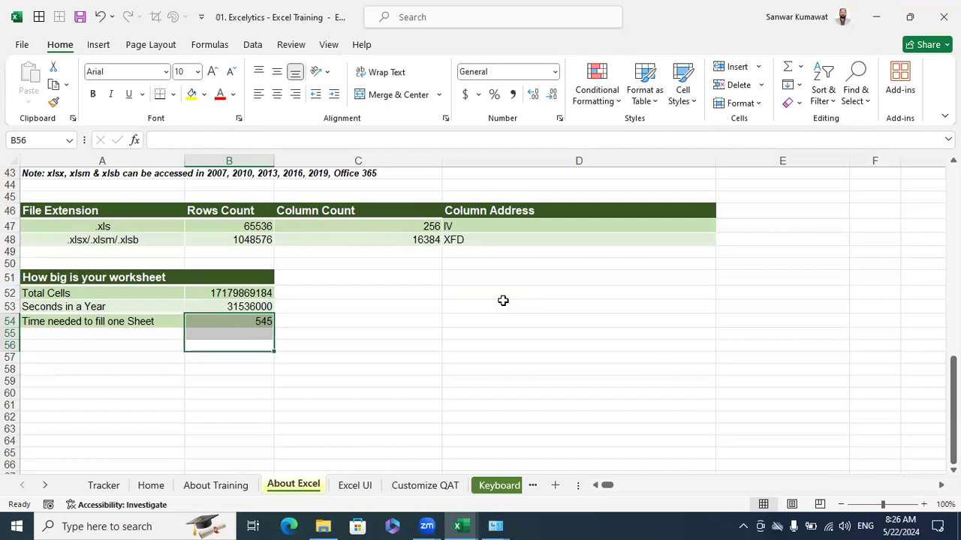
{"action": "left_click", "coordinate": [602, 317]}
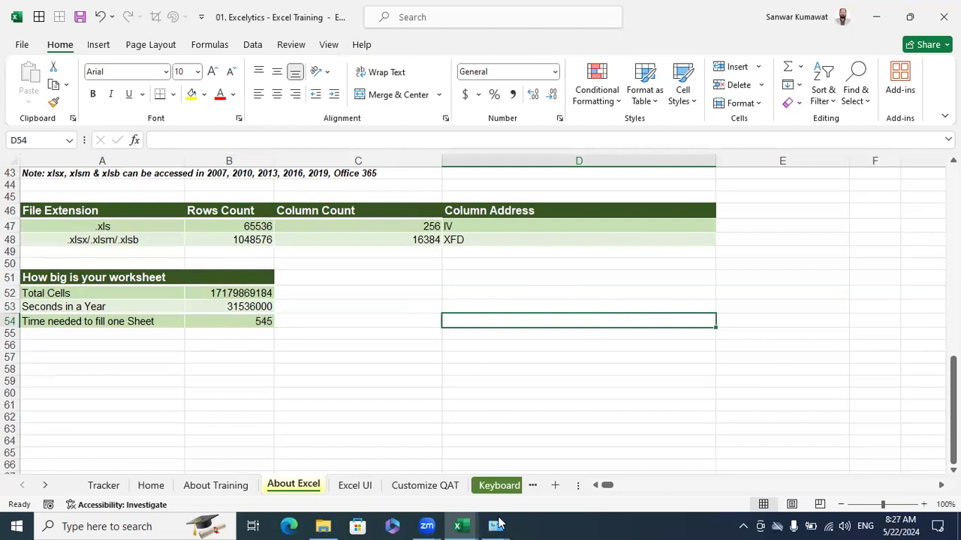
{"action": "left_click", "coordinate": [459, 526]}
{"action": "left_click", "coordinate": [537, 492]}
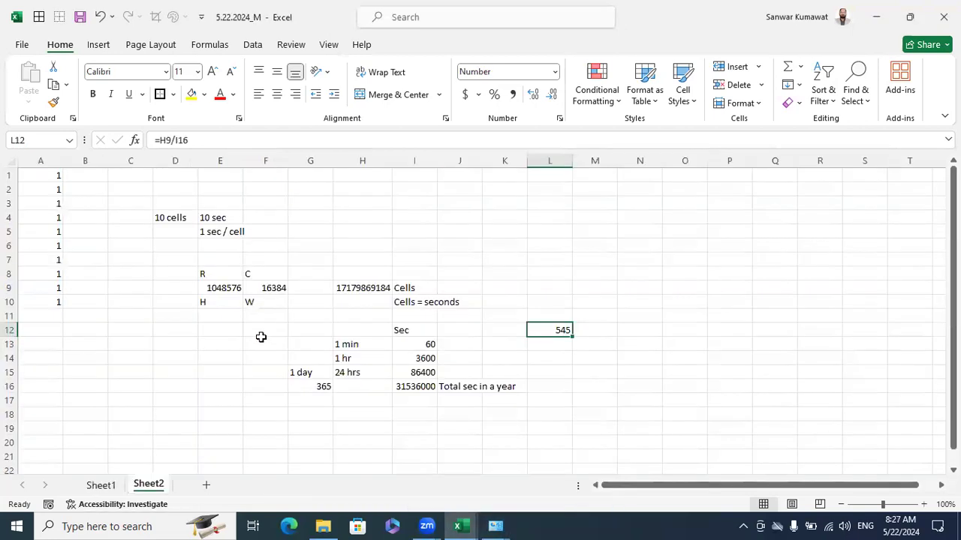
- Compare the worksheet-fill calculation with the training workbook's "How big is your worksheet" table, and return to the 5.22.2024_M workbook
{"action": "left_click_drag", "start_coordinate": [50, 175], "coordinate": [43, 302]}
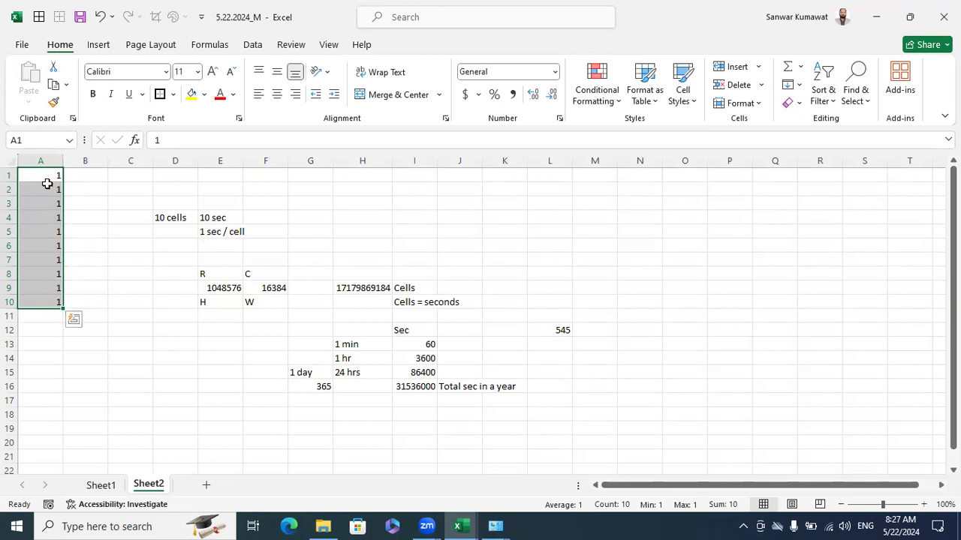
{"action": "left_click", "coordinate": [620, 274]}
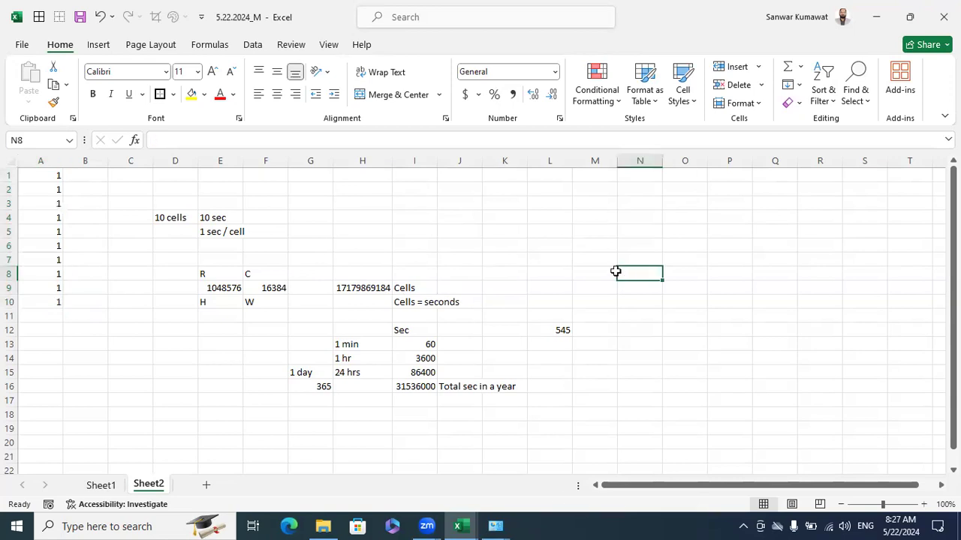
{"action": "left_click_drag", "start_coordinate": [557, 302], "coordinate": [558, 343]}
{"action": "left_click", "coordinate": [659, 320]}
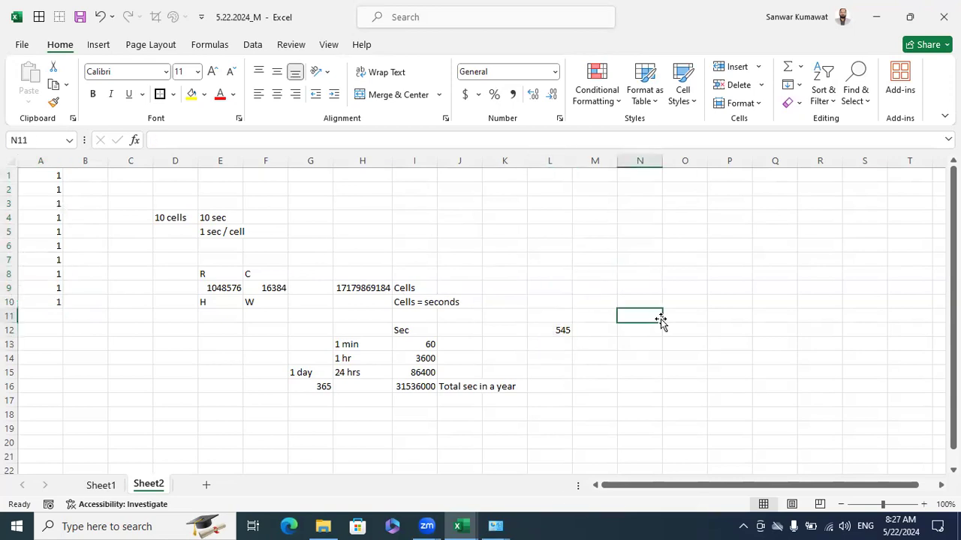
{"action": "mouse_move", "coordinate": [454, 524]}
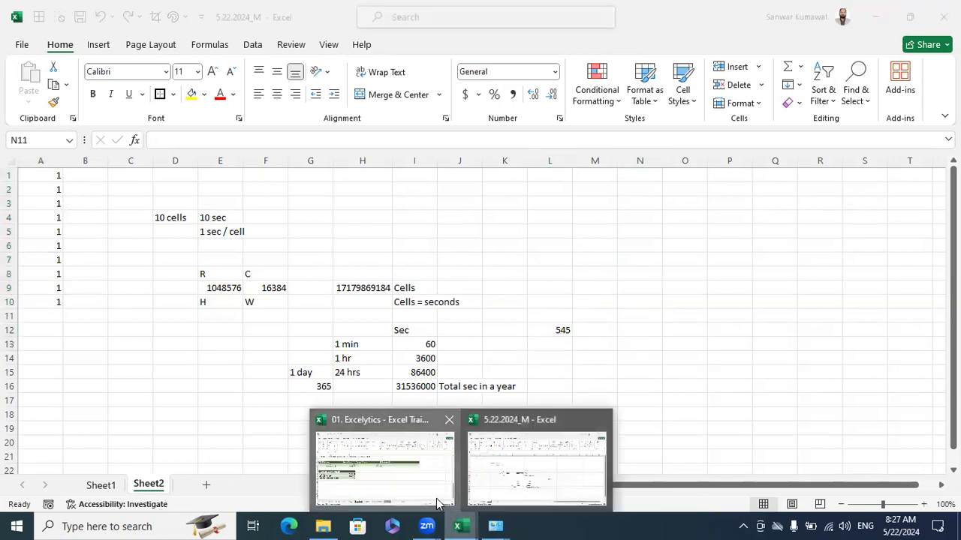
{"action": "left_click", "coordinate": [415, 433]}
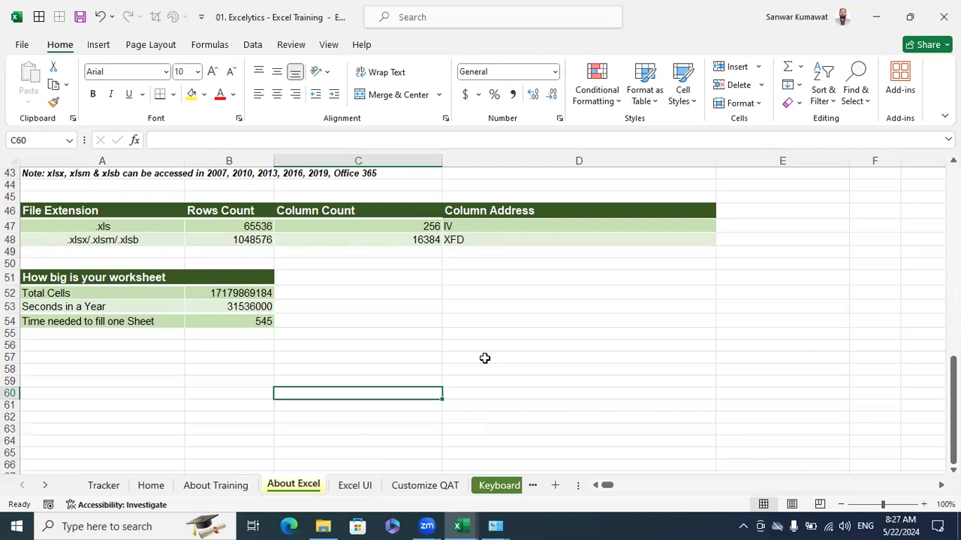
{"action": "mouse_move", "coordinate": [459, 525]}
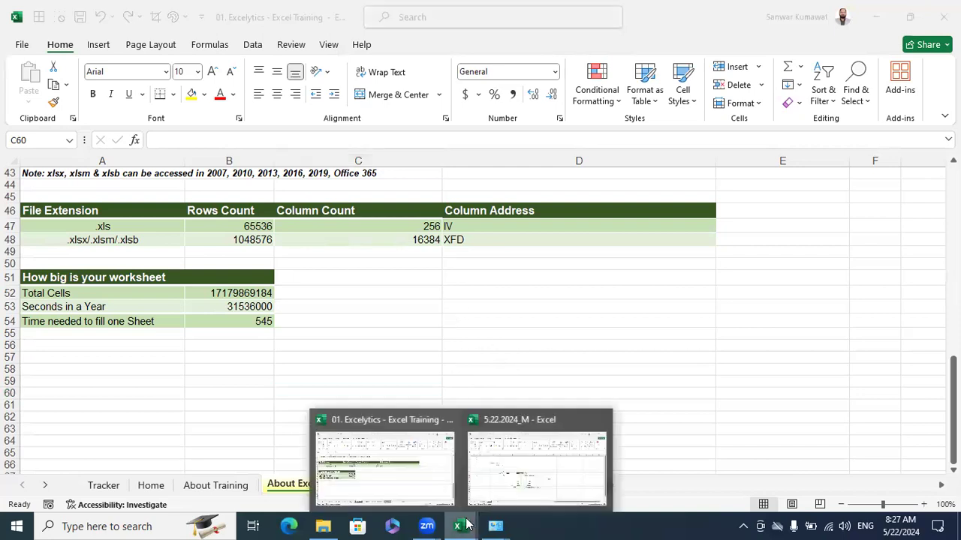
{"action": "left_click", "coordinate": [536, 479]}
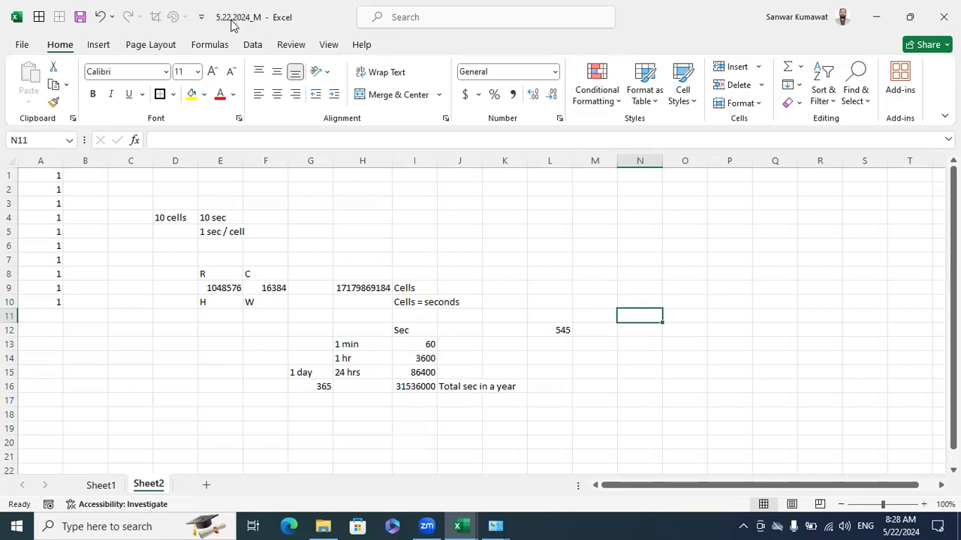
- Create a new blank workbook and switch back to the 5.22.2024_M workbook
{"action": "left_click", "coordinate": [531, 246]}
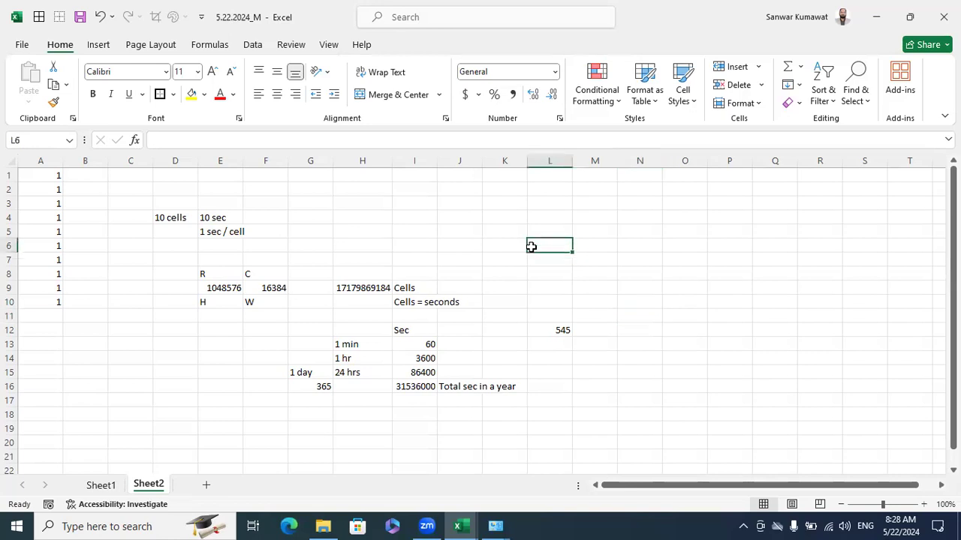
{"action": "key", "text": "ctrl+n"}
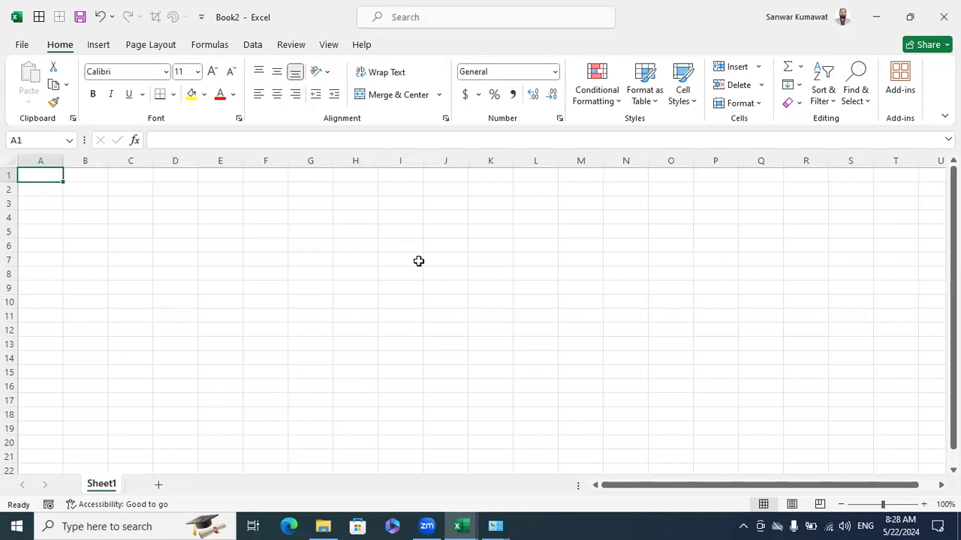
{"action": "mouse_move", "coordinate": [458, 522]}
{"action": "left_click", "coordinate": [436, 455]}
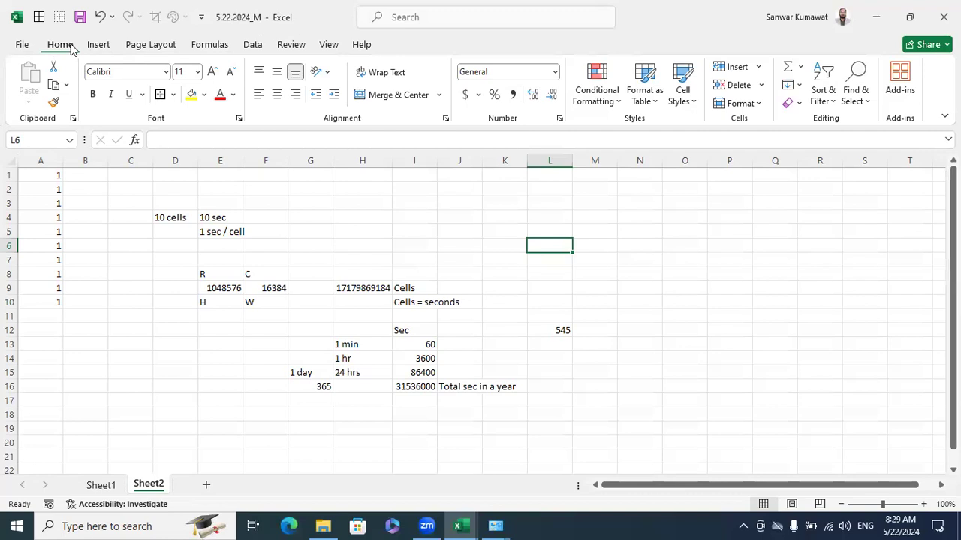
{"action": "left_click", "coordinate": [253, 46]}
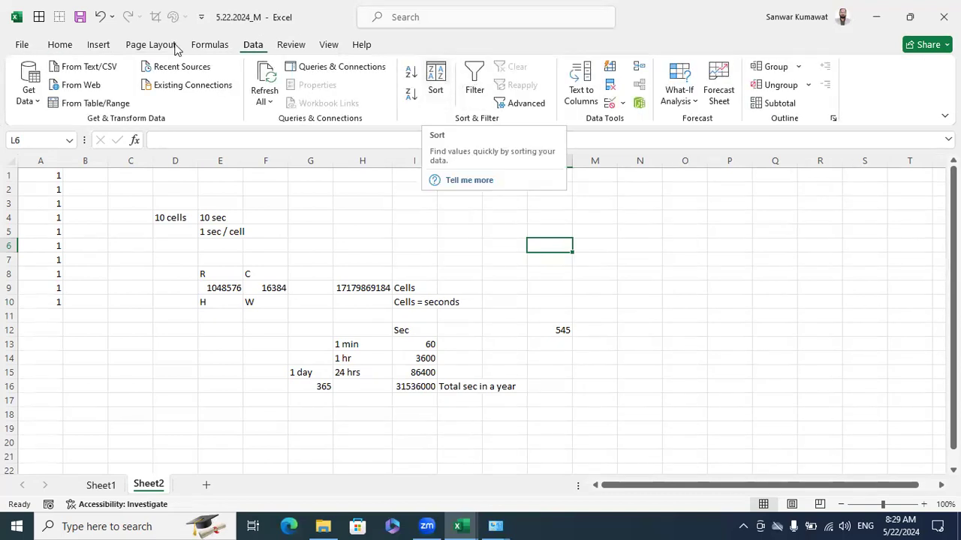
{"action": "left_click", "coordinate": [67, 49]}
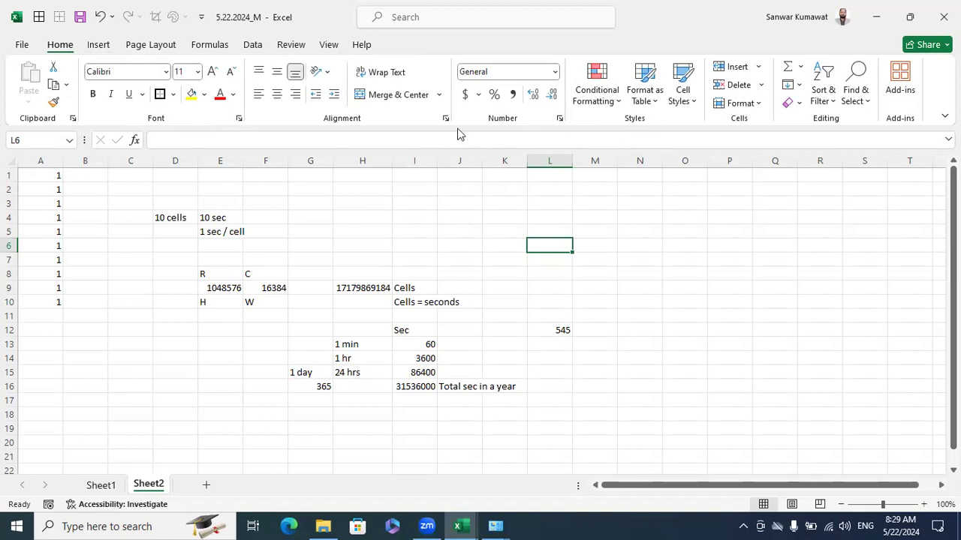
{"action": "left_click", "coordinate": [252, 45]}
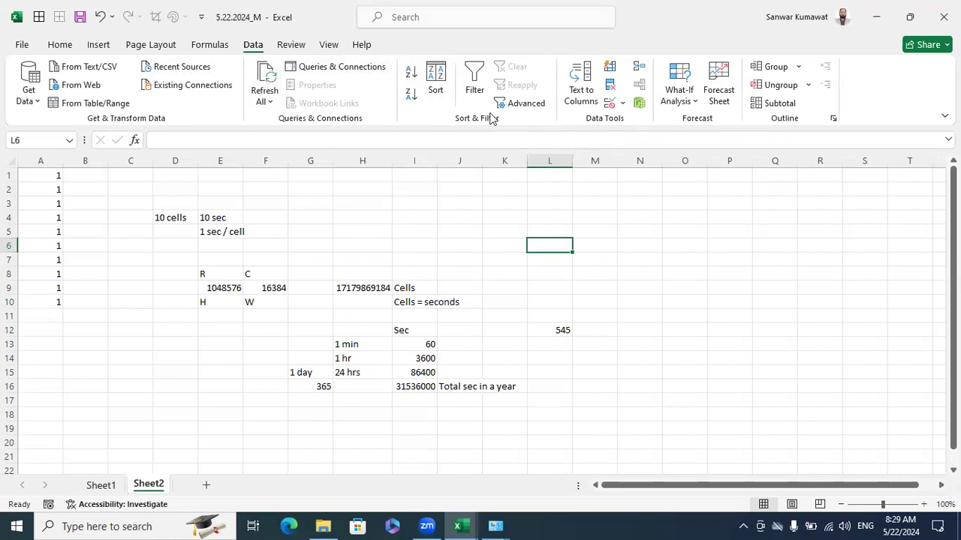
{"action": "left_click", "coordinate": [60, 45]}
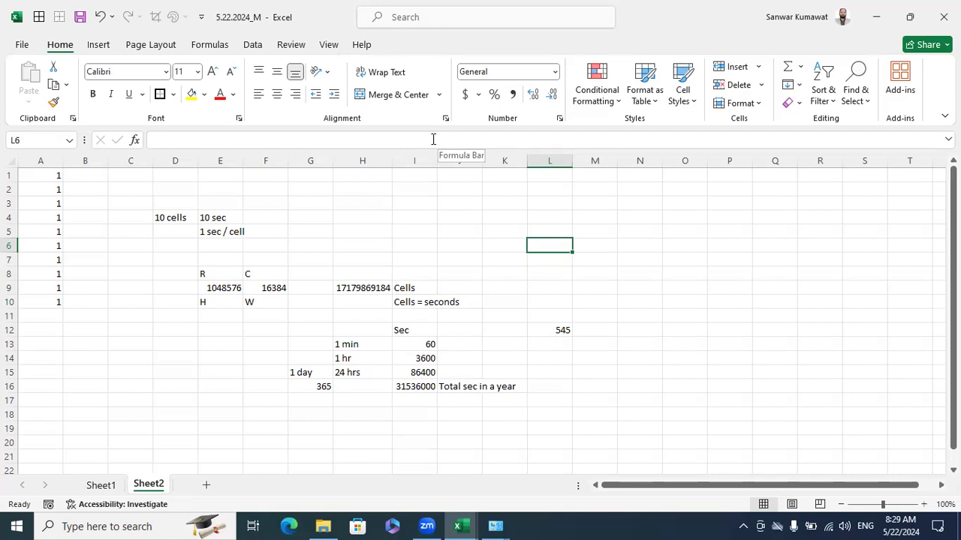
- Enter 10, 20 and 30 in M3:M5 and total them in M6 with AutoSum
{"action": "left_click", "coordinate": [603, 227]}
{"action": "key", "text": "Up"}
{"action": "key", "text": "Up"}
{"action": "type", "text": "10"}
{"action": "key", "text": "Return"}
{"action": "type", "text": "20"}
{"action": "key", "text": "Return"}
{"action": "type", "text": "30"}
{"action": "key", "text": "Return"}
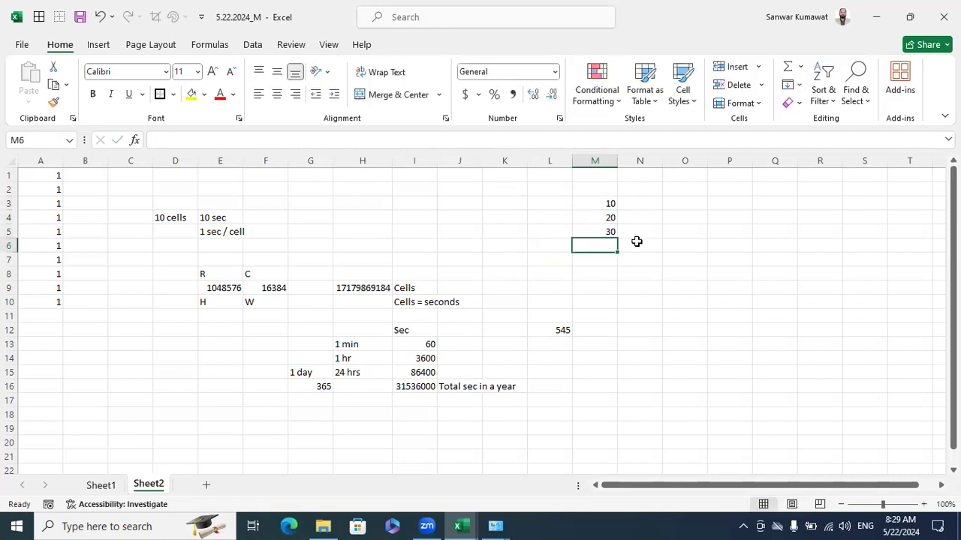
{"action": "key", "text": "alt+equal"}
{"action": "key", "text": "Return"}
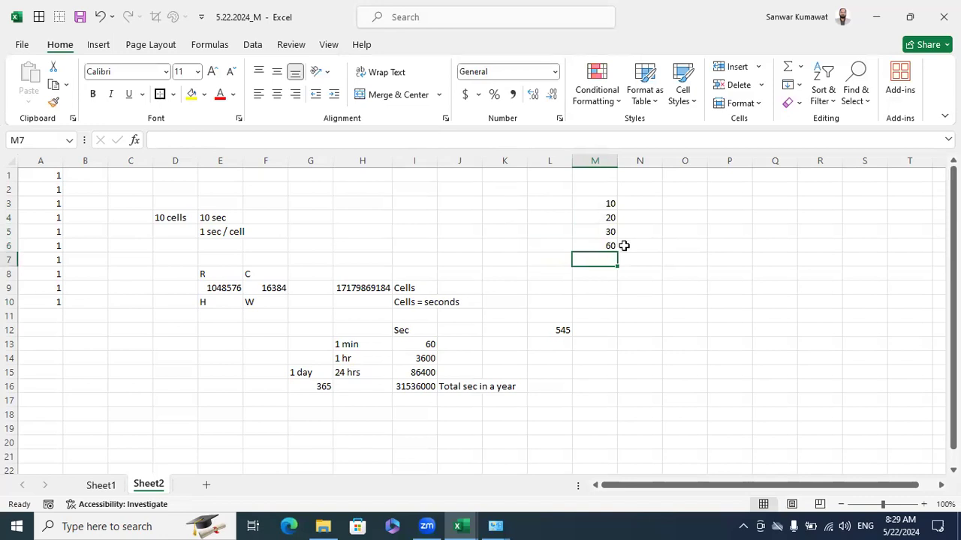
- Copy the numbers and their total from M3:M6 and paste them as values only starting at P3
{"action": "left_click", "coordinate": [614, 249]}
{"action": "left_click_drag", "start_coordinate": [610, 204], "coordinate": [610, 244]}
{"action": "key", "text": "ctrl+c"}
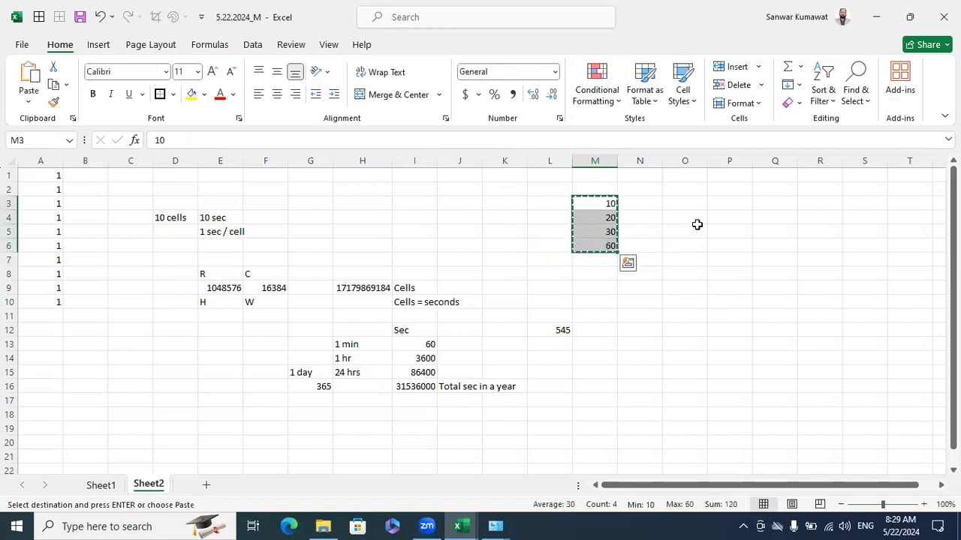
{"action": "left_click", "coordinate": [709, 203]}
{"action": "key", "text": "alt+e"}
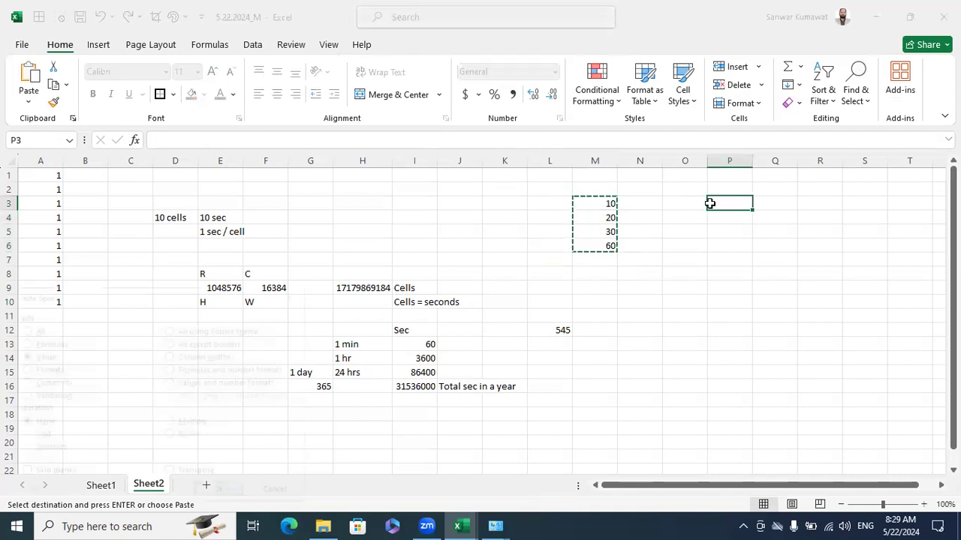
{"action": "key", "text": "p"}
{"action": "left_click", "coordinate": [712, 289]}
{"action": "left_click", "coordinate": [709, 314]}
{"action": "key", "text": "Escape"}
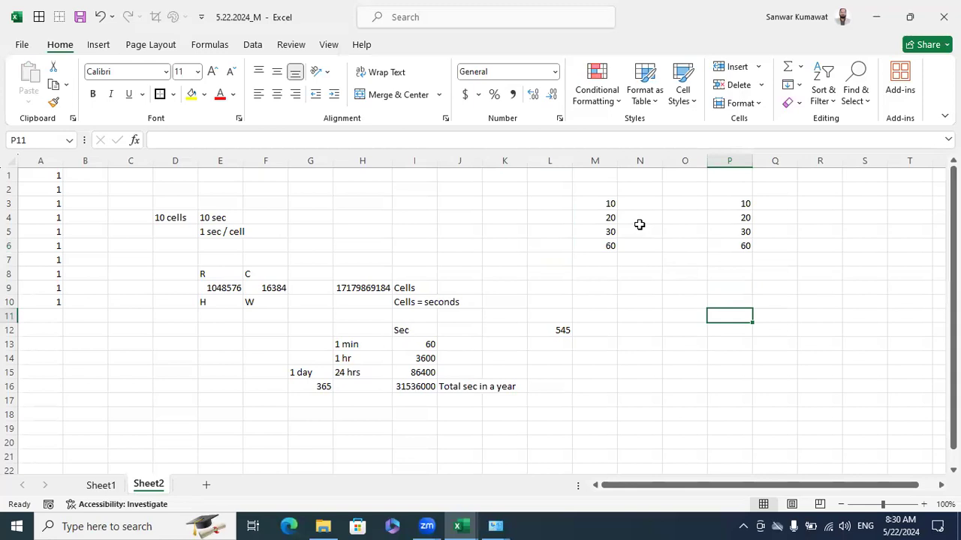
- Compare the underlying contents of the total in M6 with the pasted copy in P6
{"action": "left_click", "coordinate": [611, 213]}
{"action": "left_click", "coordinate": [611, 204]}
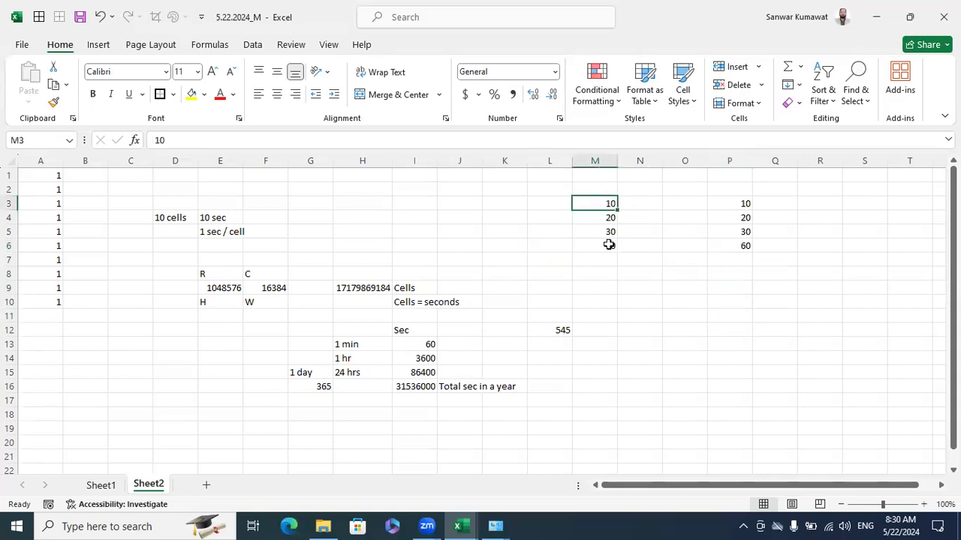
{"action": "left_click", "coordinate": [609, 245]}
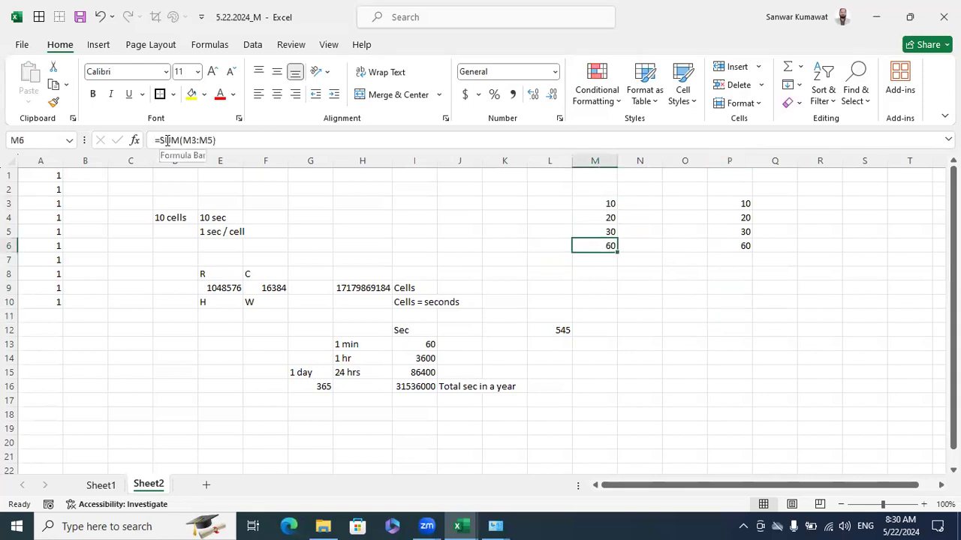
{"action": "left_click", "coordinate": [809, 344]}
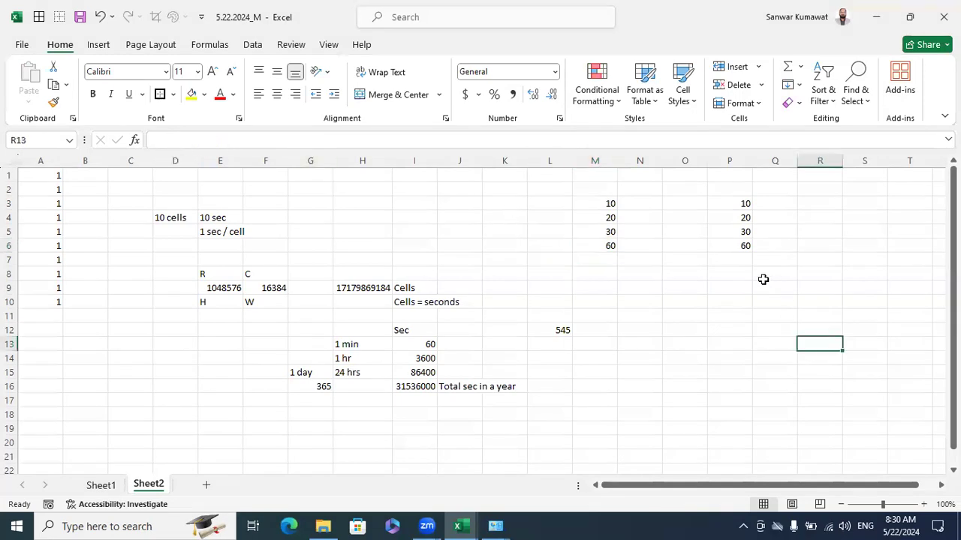
{"action": "left_click", "coordinate": [735, 245]}
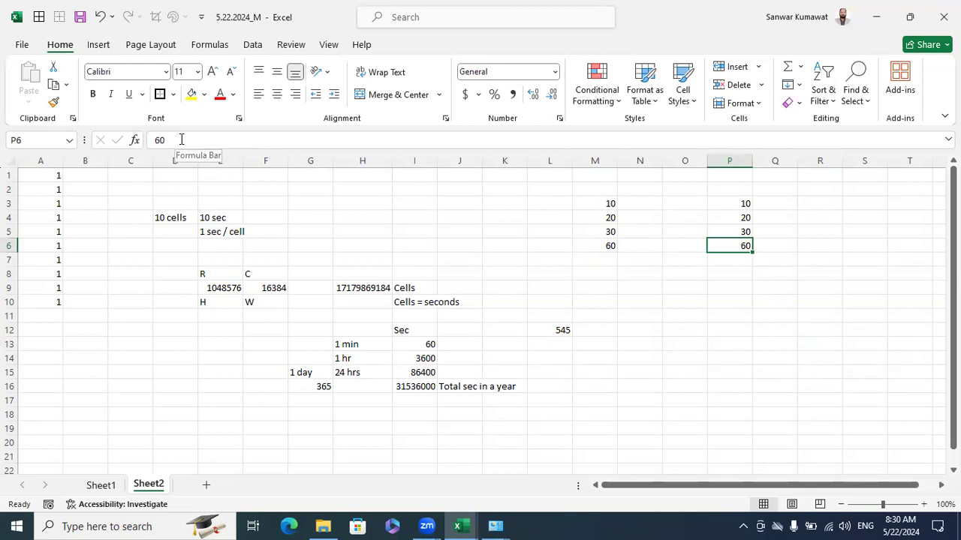
{"action": "left_click", "coordinate": [601, 245]}
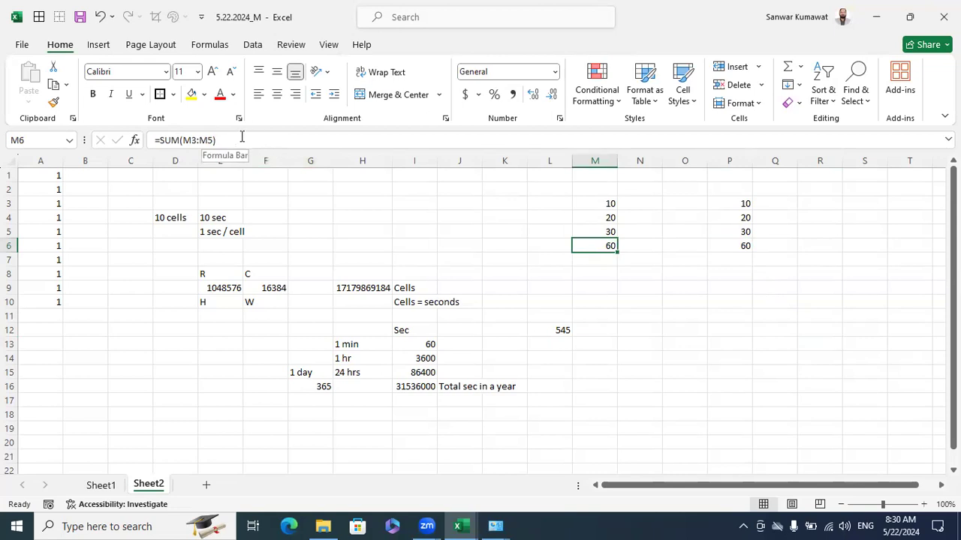
{"action": "left_click", "coordinate": [598, 302]}
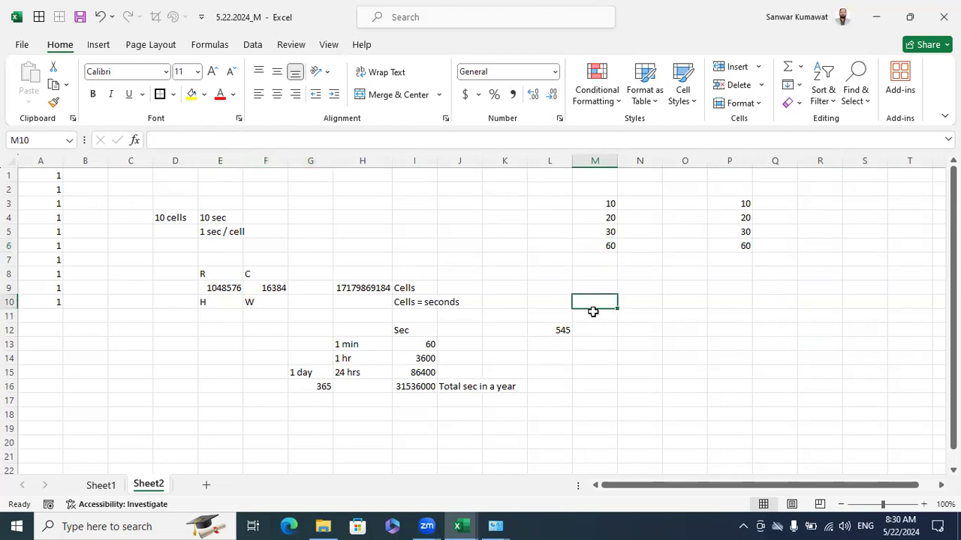
{"action": "left_click", "coordinate": [639, 358]}
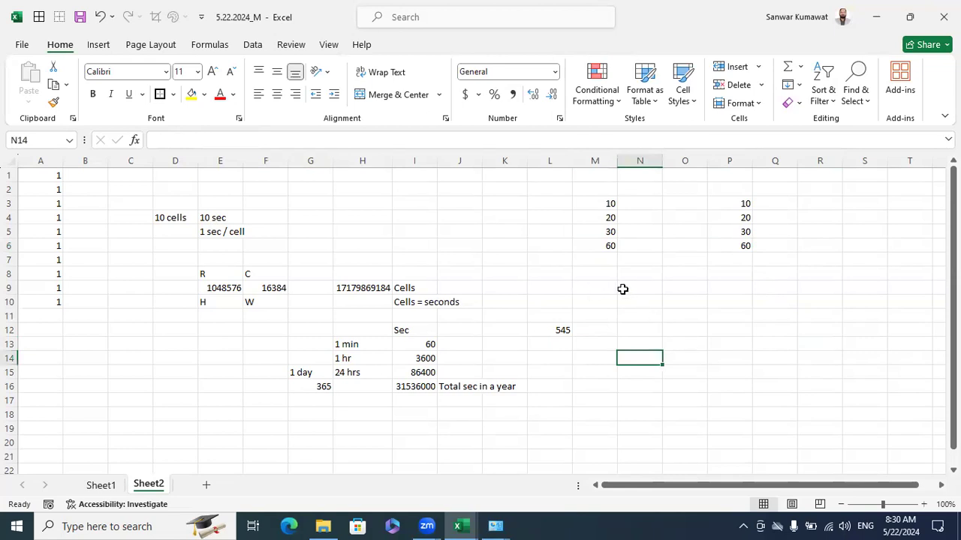
- Select the empty cell O9 and move the active cell to J7 to observe the cell address changing
{"action": "left_click", "coordinate": [693, 289]}
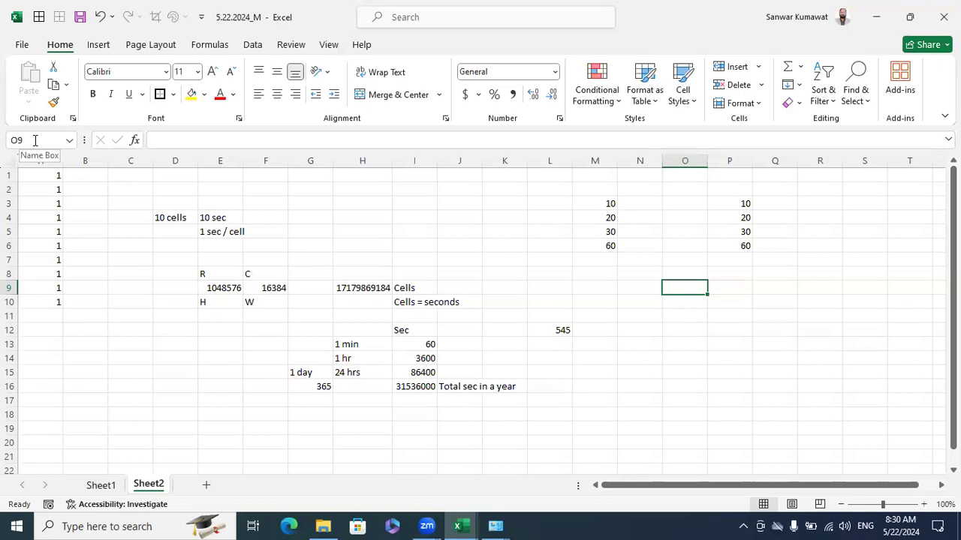
{"action": "key", "text": "Left"}
{"action": "key", "text": "Left"}
{"action": "key", "text": "Left"}
{"action": "key", "text": "Left"}
{"action": "key", "text": "Left"}
{"action": "key", "text": "Up"}
{"action": "key", "text": "Up"}
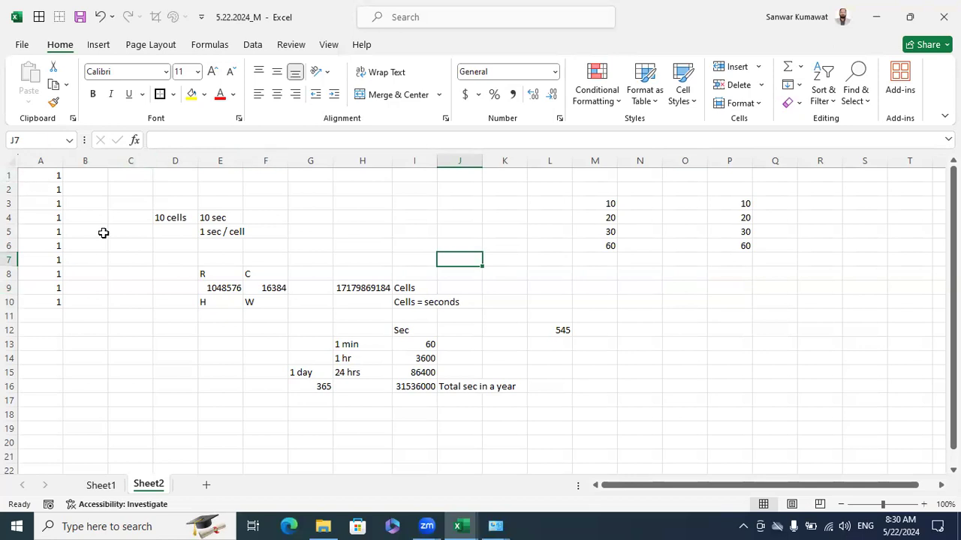
- Select the whole of column A, all of row 1, and column A again to examine the headings, ending on L13
{"action": "left_click", "coordinate": [36, 158]}
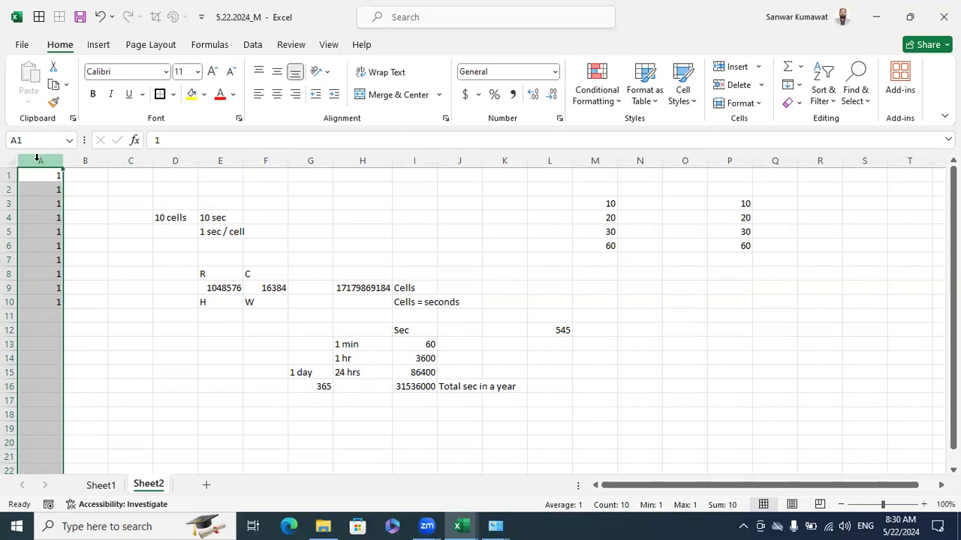
{"action": "left_click", "coordinate": [10, 174]}
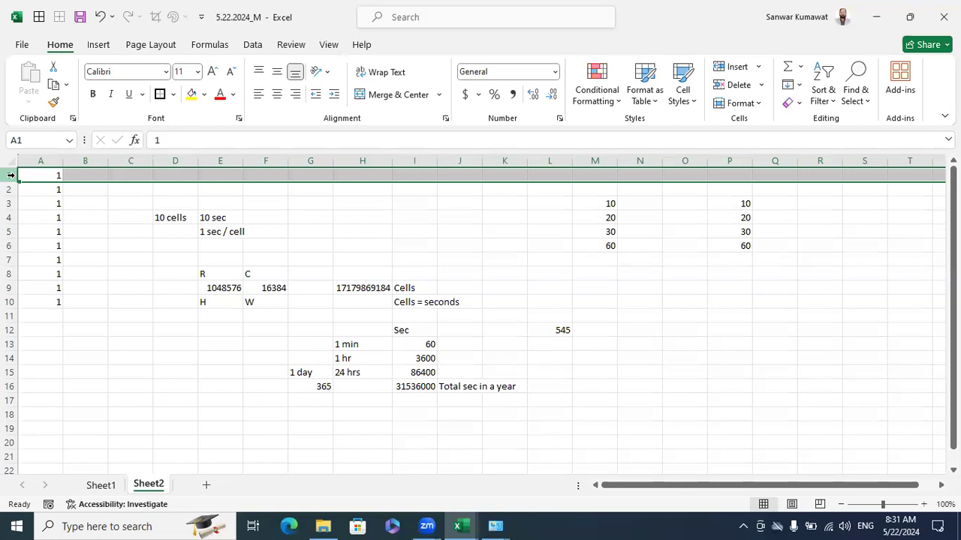
{"action": "left_click", "coordinate": [41, 161]}
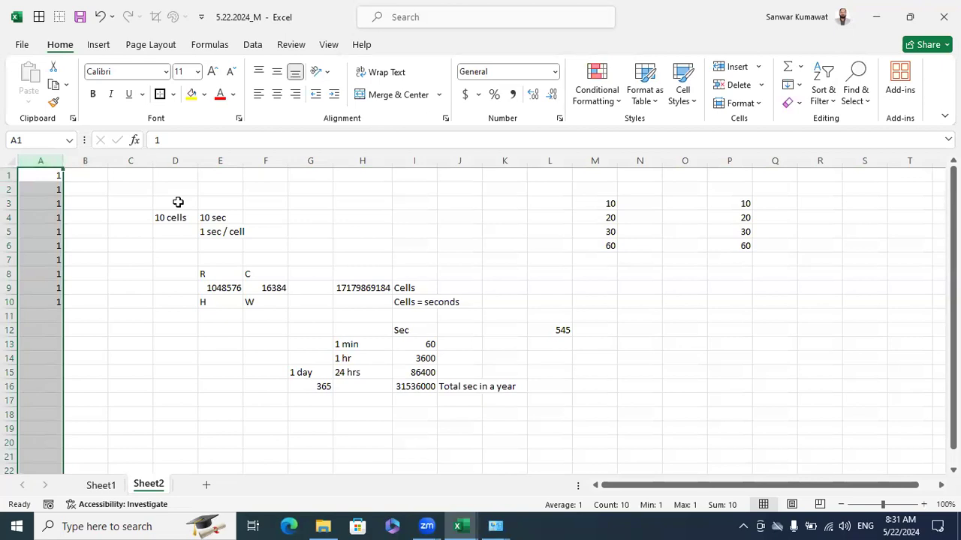
{"action": "left_click", "coordinate": [443, 301]}
{"action": "left_click", "coordinate": [567, 344]}
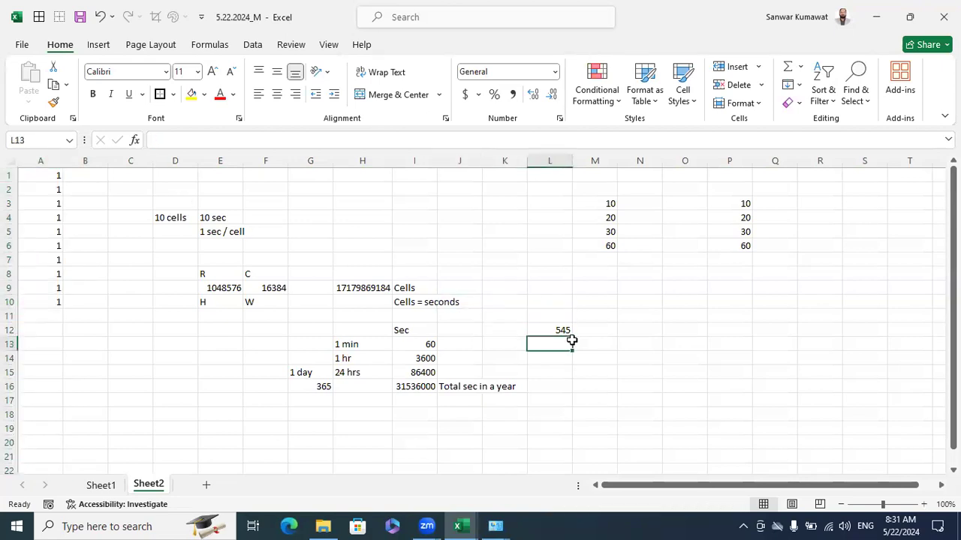
{"action": "scroll", "coordinate": [571, 340], "scroll_direction": "down", "scroll_amount": 4}
{"action": "scroll", "coordinate": [572, 340], "scroll_direction": "down", "scroll_amount": 2}
{"action": "left_click", "coordinate": [548, 303]}
{"action": "left_click", "coordinate": [398, 289]}
{"action": "left_click", "coordinate": [315, 273]}
{"action": "left_click", "coordinate": [552, 246]}
{"action": "left_click", "coordinate": [593, 302]}
{"action": "left_click", "coordinate": [458, 329]}
{"action": "left_click", "coordinate": [414, 274]}
{"action": "left_click", "coordinate": [472, 261]}
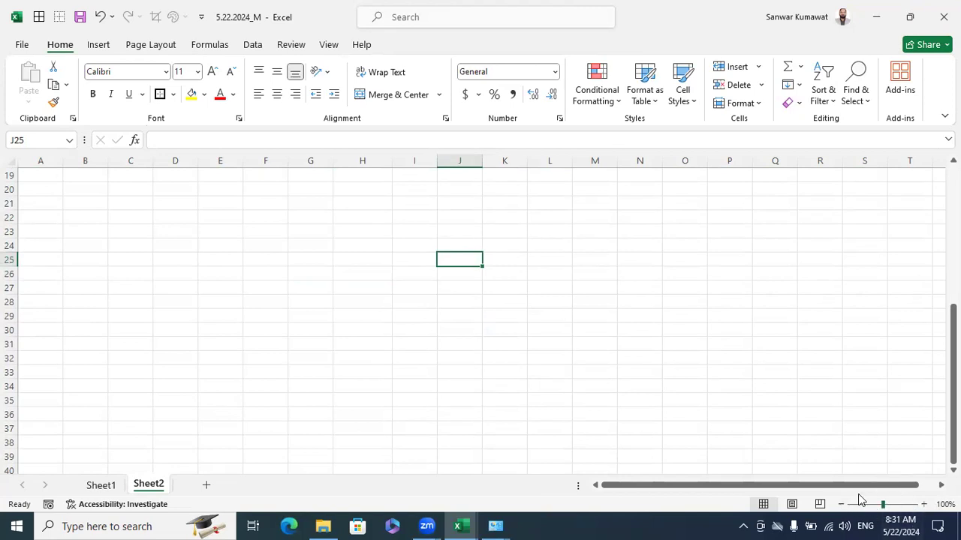
{"action": "left_click", "coordinate": [488, 315]}
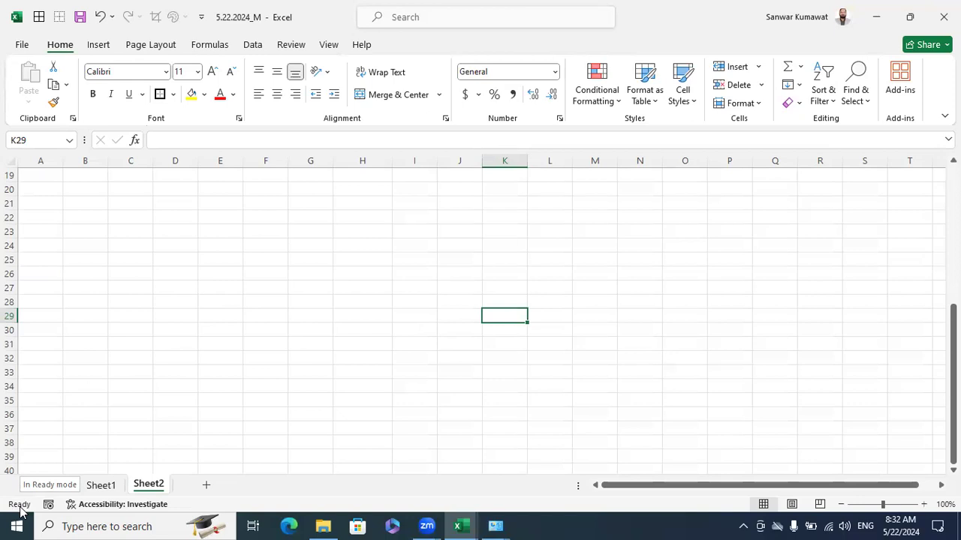
{"action": "left_click", "coordinate": [178, 341]}
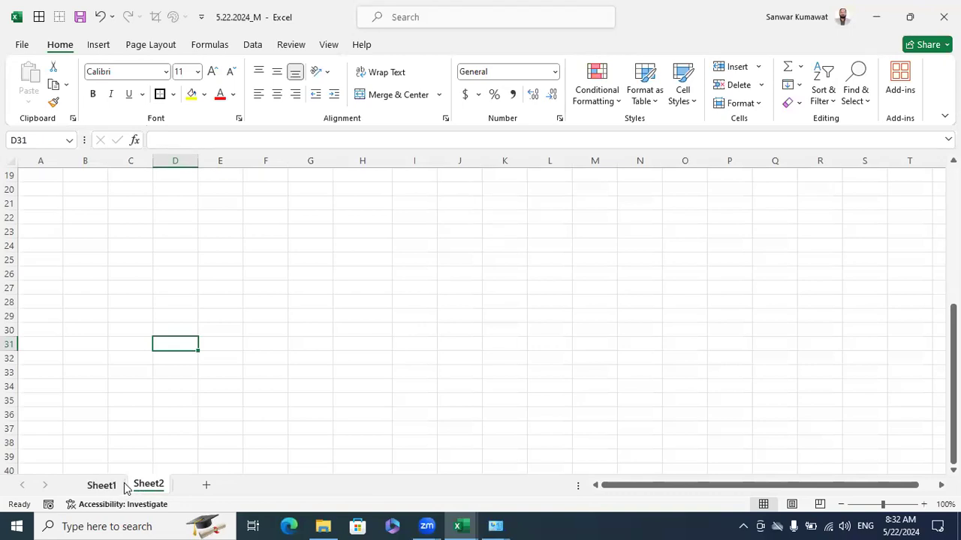
- Rename the Sheet2 worksheet as Working
{"action": "double_click", "coordinate": [149, 485]}
{"action": "type", "text": "Working"}
{"action": "key", "text": "Return"}
{"action": "left_click", "coordinate": [233, 401]}
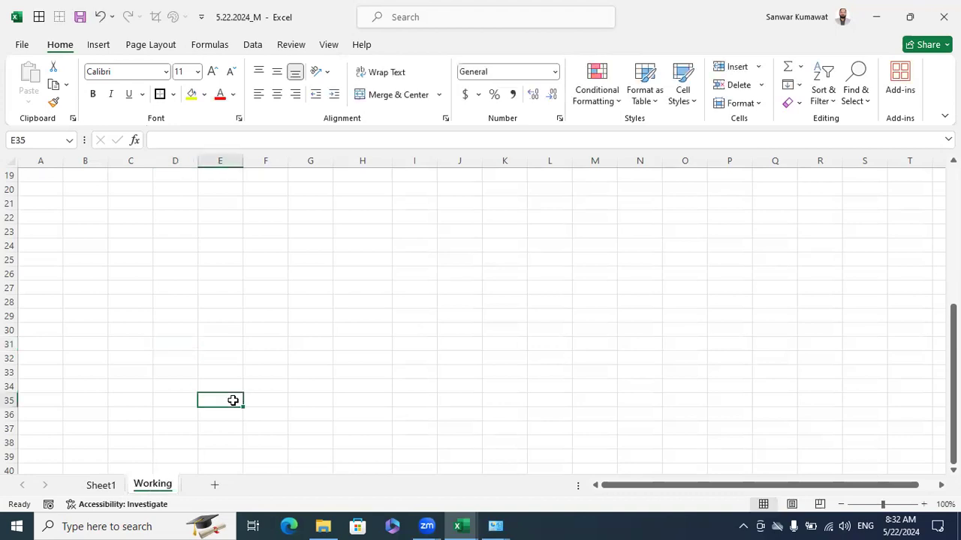
- Rename the Sheet1 worksheet as Raw
{"action": "left_click", "coordinate": [108, 490]}
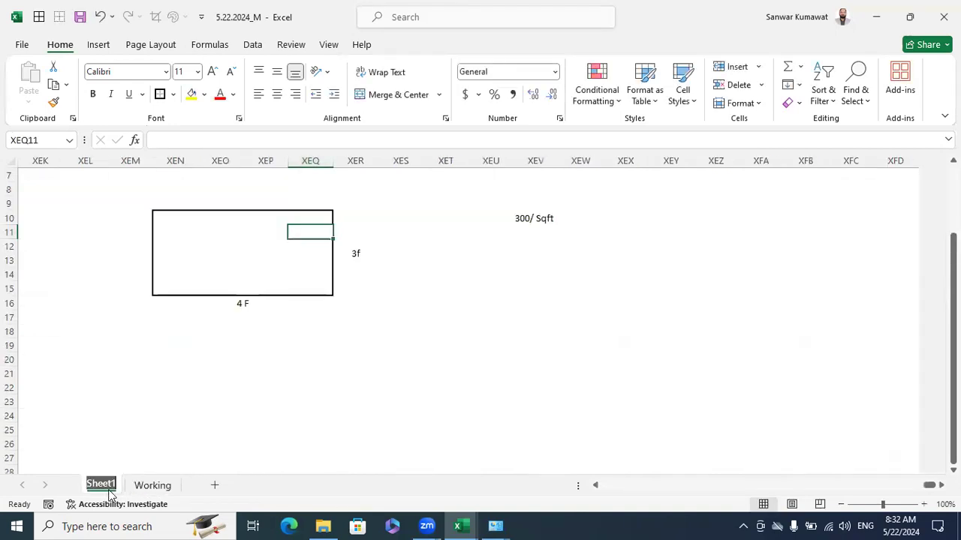
{"action": "key", "text": "BackSpace"}
{"action": "type", "text": "Raw"}
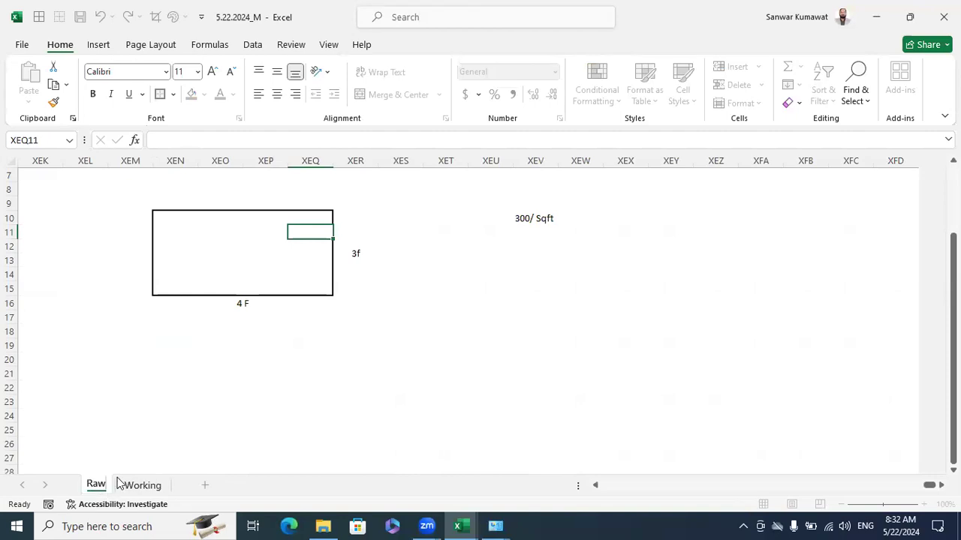
{"action": "left_click", "coordinate": [262, 373]}
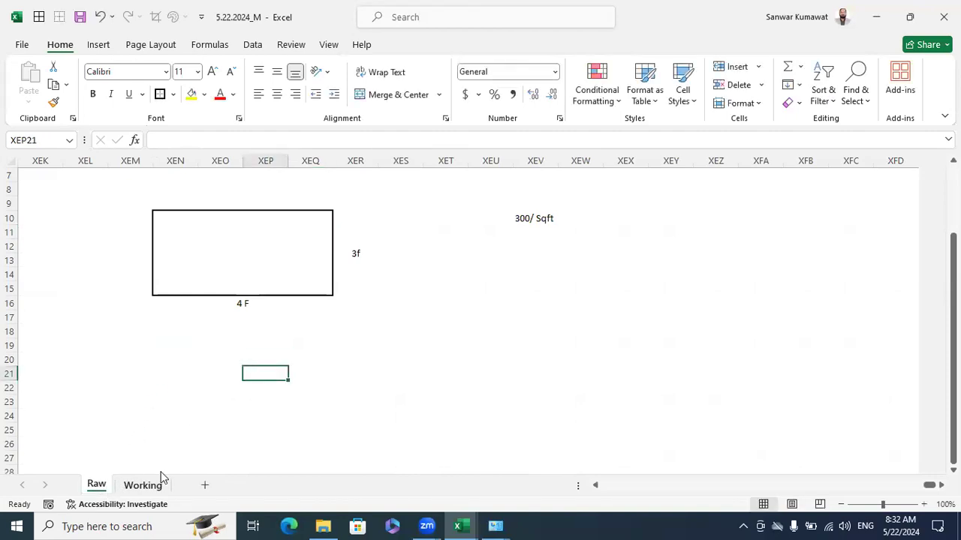
{"action": "key", "text": "Down"}
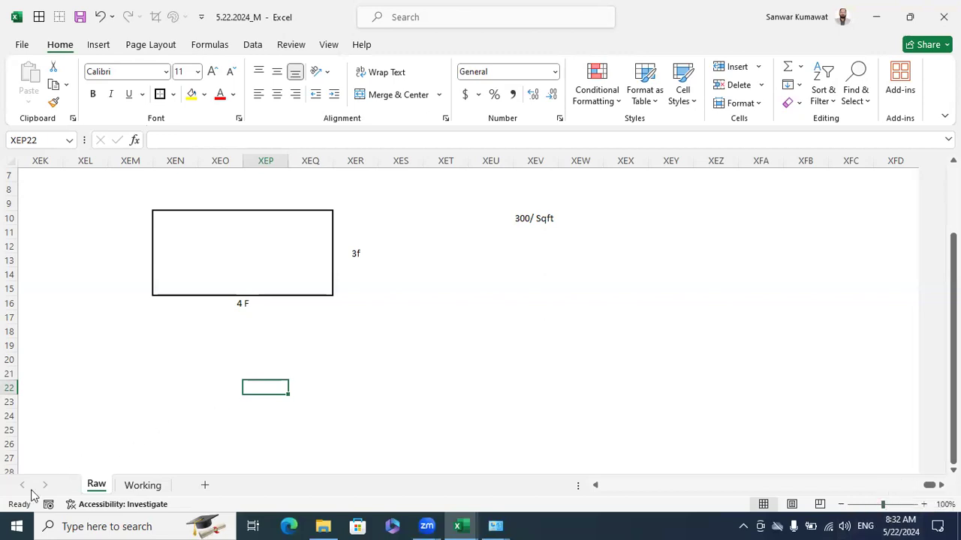
{"action": "left_click", "coordinate": [153, 417]}
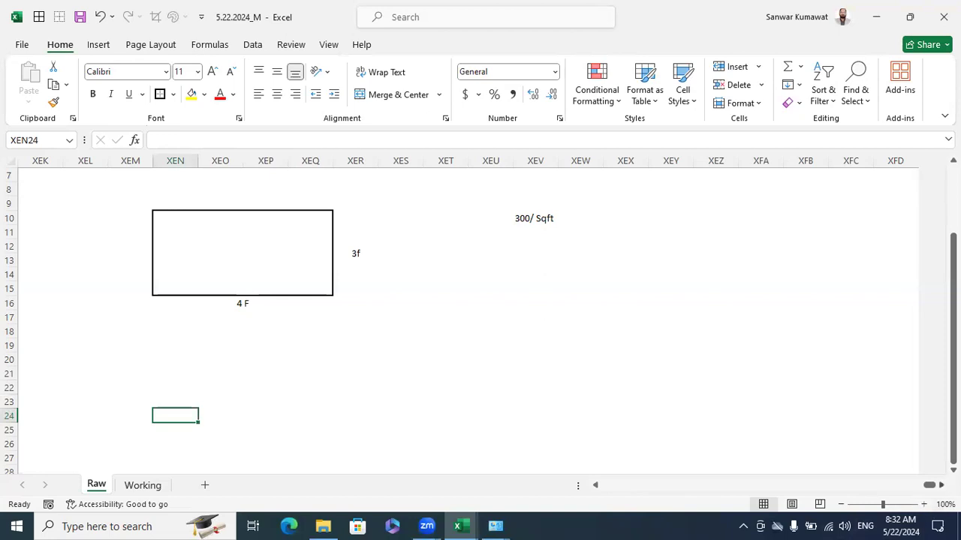
- Return to column A of the Raw sheet and switch to the Excel UI sheet of the "01. Excelytics - Excel Training" workbook
{"action": "left_click_drag", "start_coordinate": [931, 484], "coordinate": [555, 485]}
{"action": "left_click", "coordinate": [401, 308]}
{"action": "mouse_move", "coordinate": [461, 525]}
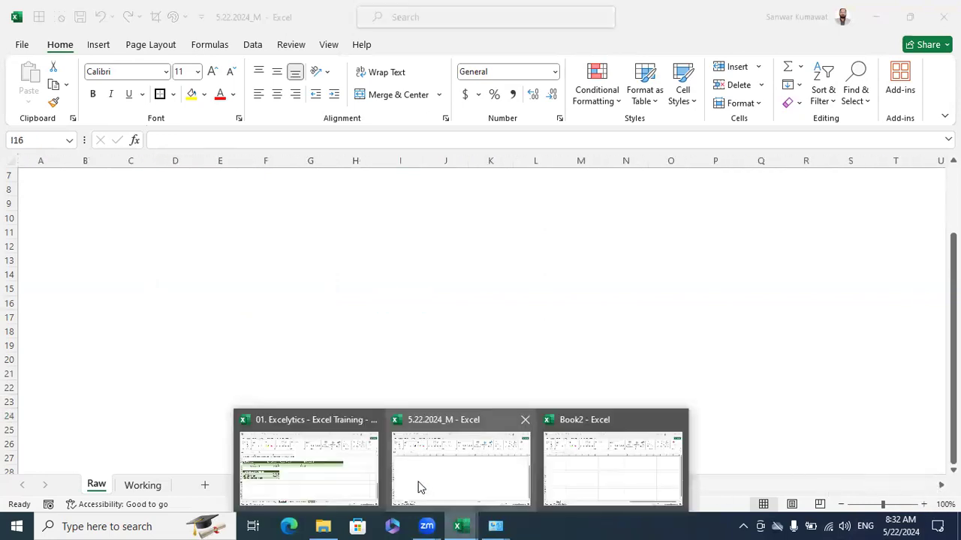
{"action": "left_click", "coordinate": [336, 475]}
{"action": "left_click", "coordinate": [357, 485]}
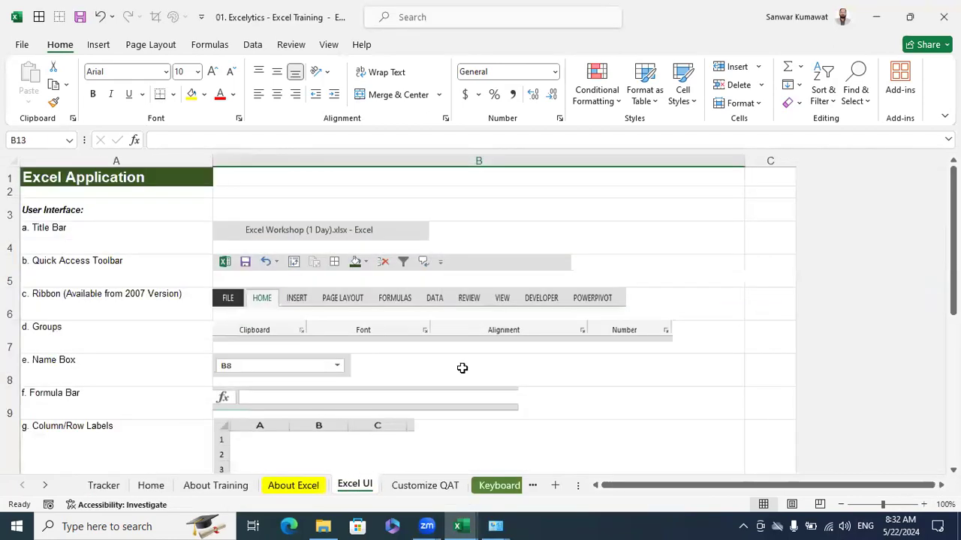
- Examine the listed user interface elements on the Excel UI sheet, from Title Bar through Ribbon, Groups and Formula Bar to Zoom Options
{"action": "left_click", "coordinate": [98, 234]}
{"action": "left_click", "coordinate": [303, 233]}
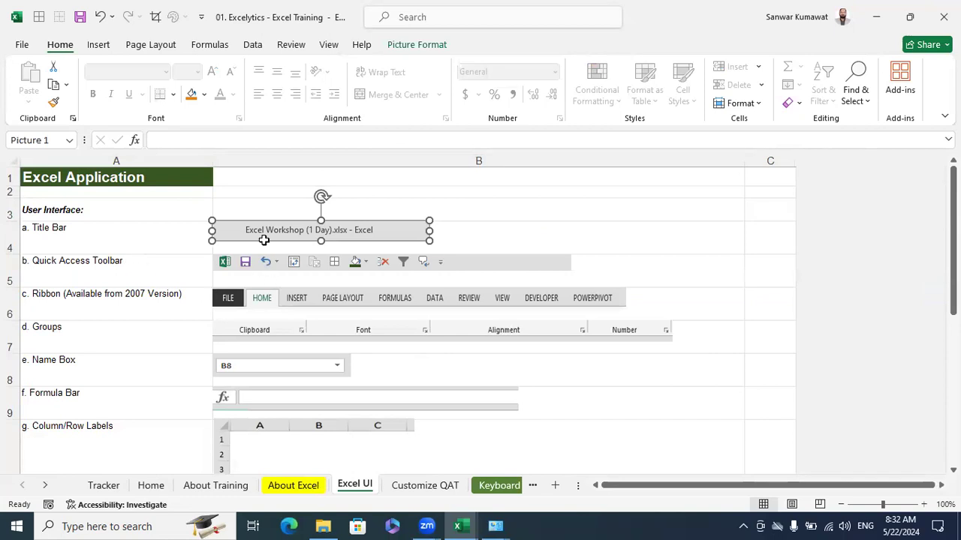
{"action": "left_click", "coordinate": [96, 302]}
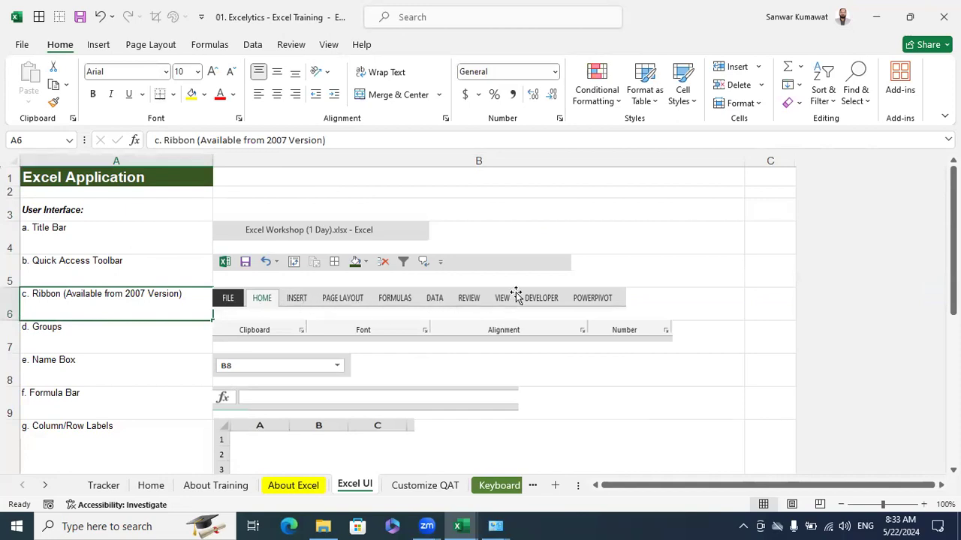
{"action": "left_click", "coordinate": [63, 327]}
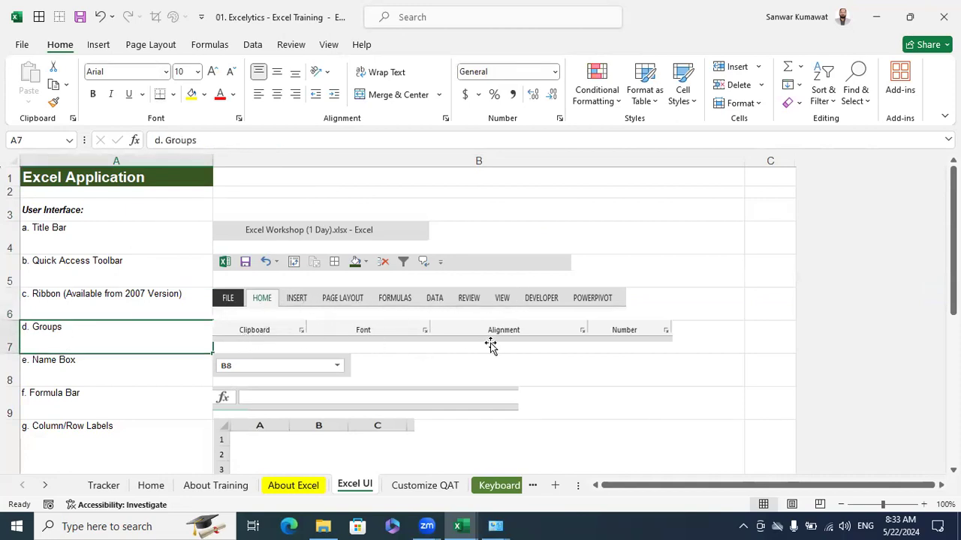
{"action": "left_click", "coordinate": [112, 364]}
{"action": "left_click", "coordinate": [81, 392]}
{"action": "scroll", "coordinate": [140, 406], "scroll_direction": "down", "scroll_amount": 2}
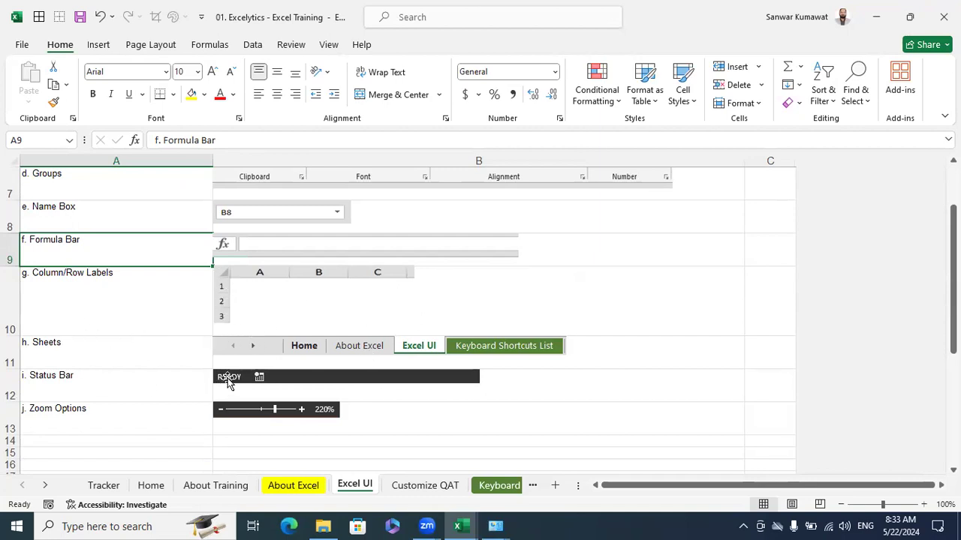
{"action": "left_click", "coordinate": [230, 380]}
{"action": "left_click", "coordinate": [75, 413]}
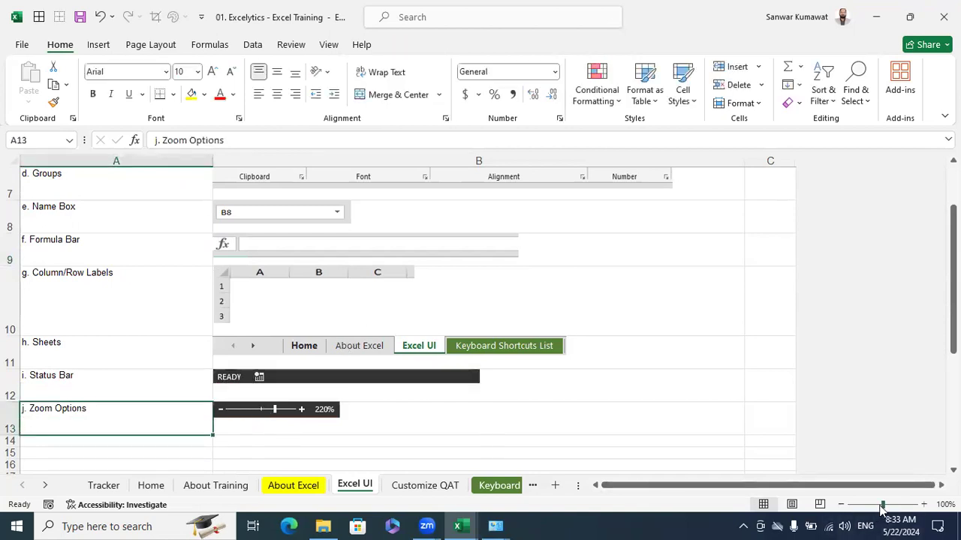
{"action": "scroll", "coordinate": [558, 358], "scroll_direction": "up", "scroll_amount": 2}
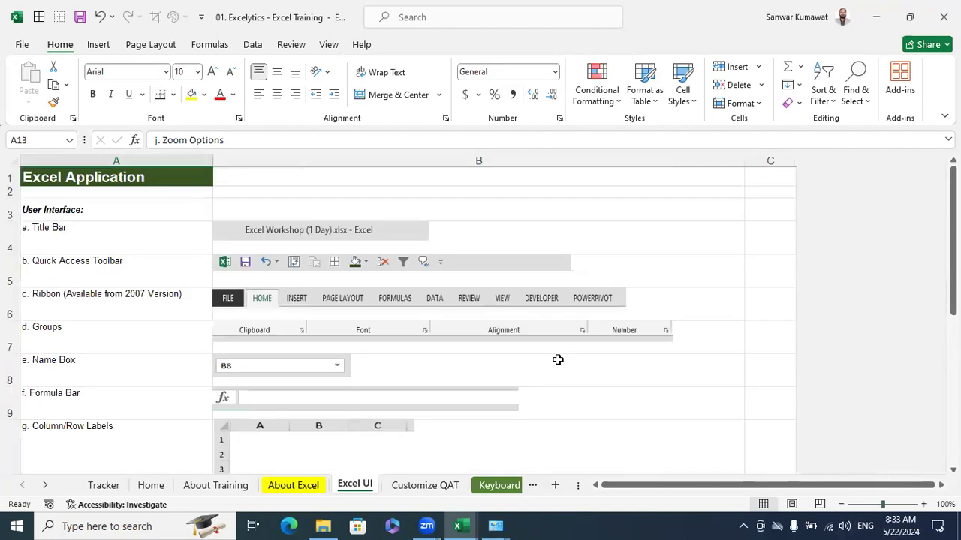
{"action": "scroll", "coordinate": [558, 358], "scroll_direction": "down", "scroll_amount": 4}
- Remove the All Borders and No Border commands from the Quick Access Toolbar
{"action": "right_click", "coordinate": [39, 19]}
{"action": "left_click", "coordinate": [90, 29]}
{"action": "right_click", "coordinate": [59, 18]}
{"action": "left_click", "coordinate": [59, 29]}
{"action": "left_click", "coordinate": [328, 310]}
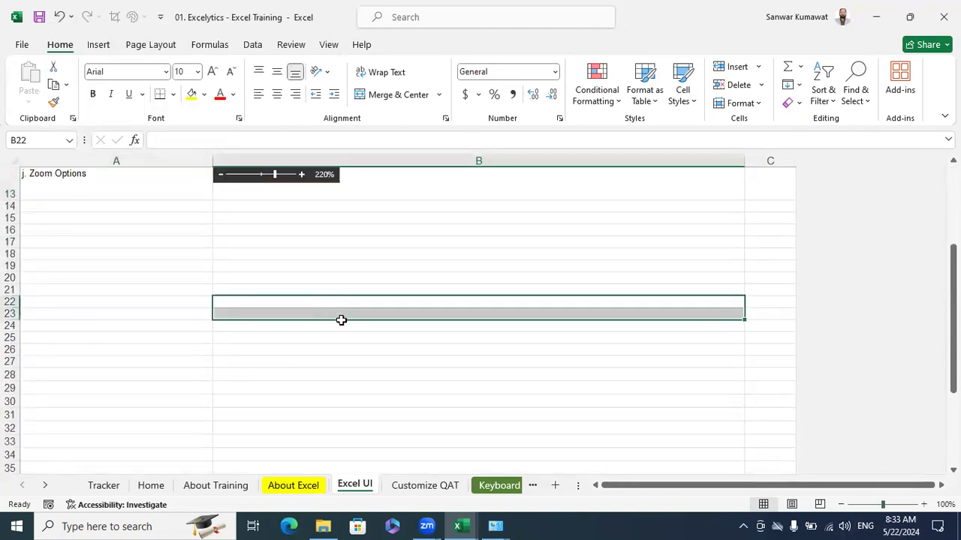
- Open the Customize QAT sheet at the empty area beside the bordered tables
{"action": "scroll", "coordinate": [476, 373], "scroll_direction": "down", "scroll_amount": 3}
{"action": "scroll", "coordinate": [476, 372], "scroll_direction": "up", "scroll_amount": 7}
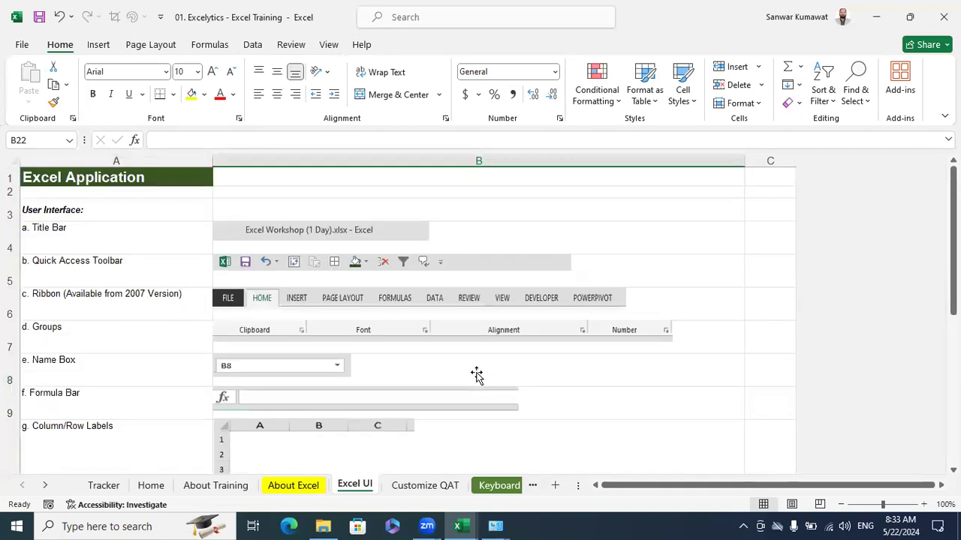
{"action": "scroll", "coordinate": [476, 372], "scroll_direction": "down", "scroll_amount": 5}
{"action": "left_click", "coordinate": [407, 488]}
{"action": "scroll", "coordinate": [366, 343], "scroll_direction": "down", "scroll_amount": 13}
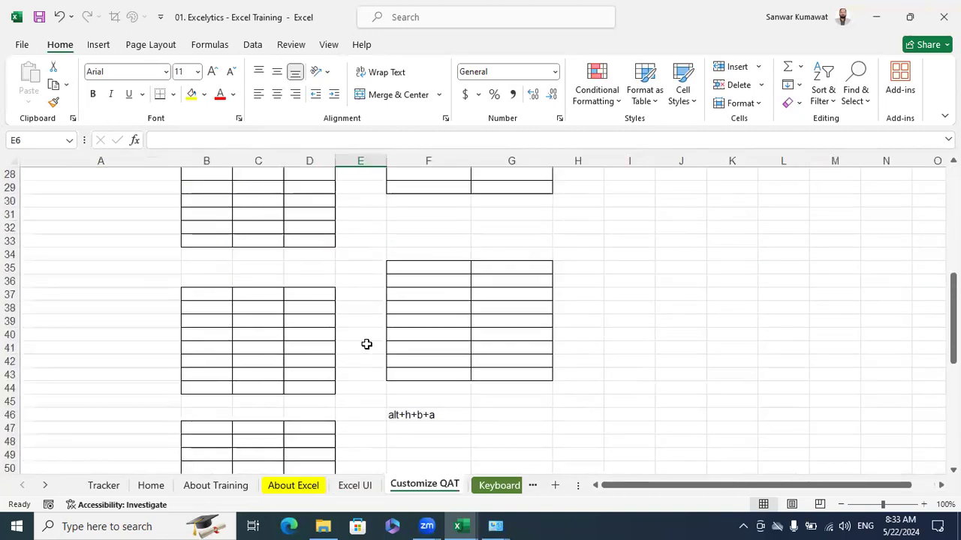
{"action": "scroll", "coordinate": [668, 285], "scroll_direction": "up", "scroll_amount": 5}
- Apply All Borders to the range J26:L35 on the Customize QAT sheet
{"action": "left_click_drag", "start_coordinate": [679, 188], "coordinate": [784, 315]}
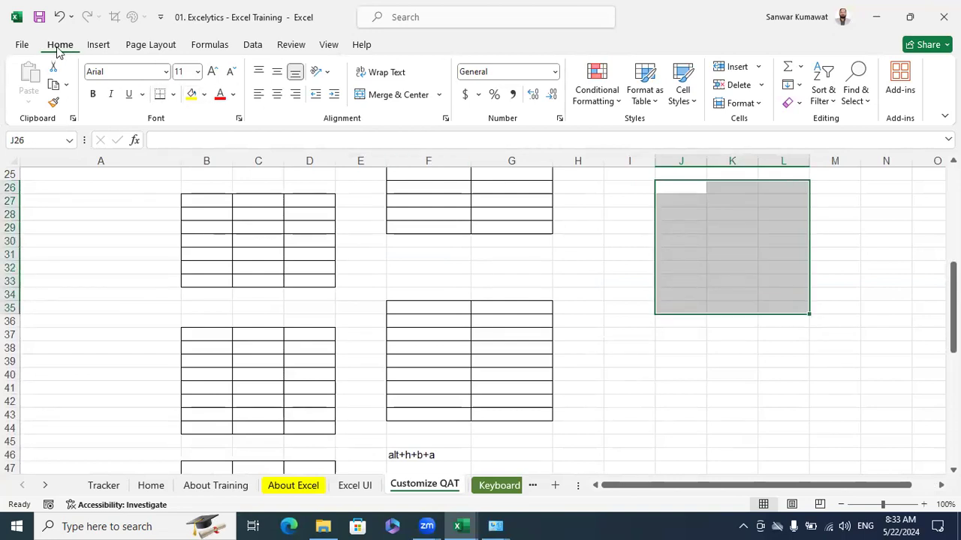
{"action": "left_click", "coordinate": [173, 94]}
{"action": "left_click", "coordinate": [194, 234]}
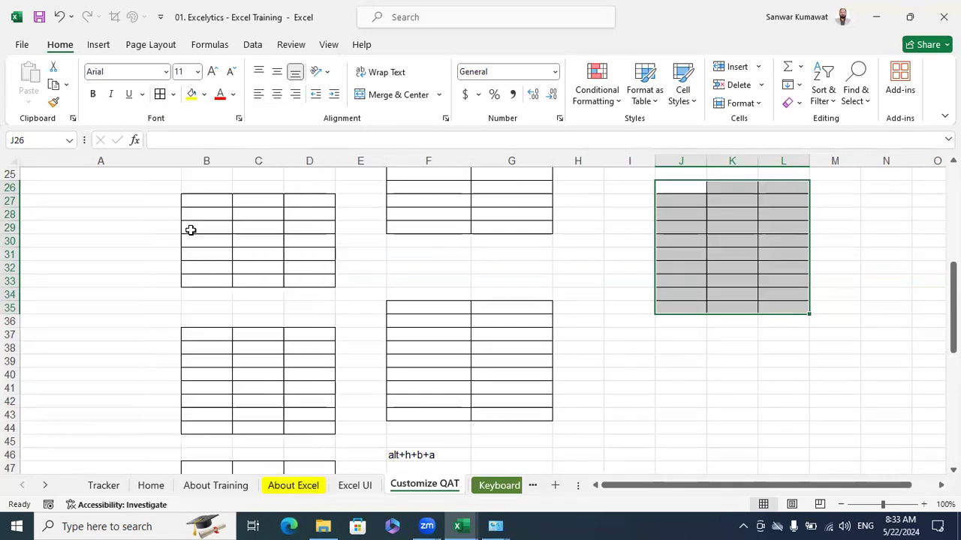
{"action": "left_click", "coordinate": [711, 371]}
- Apply the same All Borders format to the range I38:M46
{"action": "scroll", "coordinate": [679, 338], "scroll_direction": "down", "scroll_amount": 2}
{"action": "left_click_drag", "start_coordinate": [649, 261], "coordinate": [810, 368]}
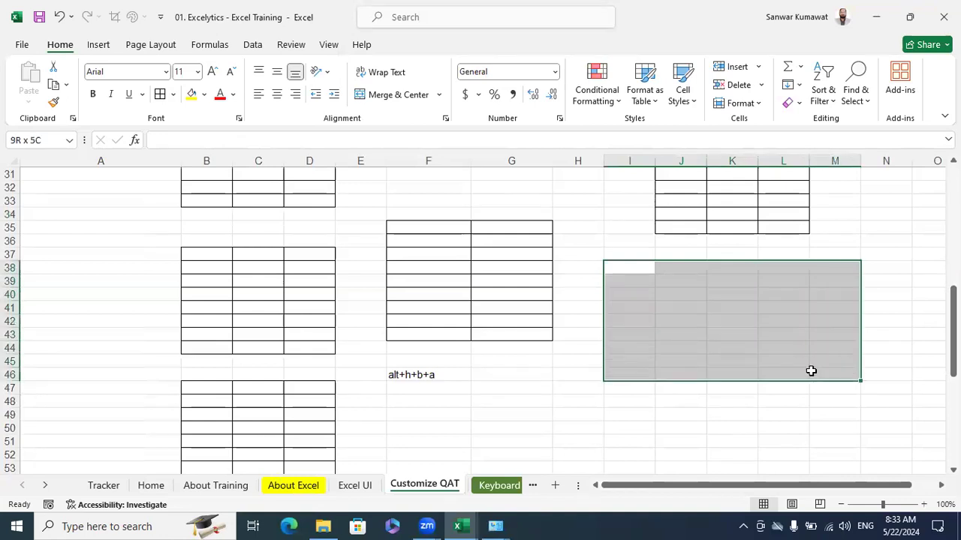
{"action": "left_click", "coordinate": [160, 94]}
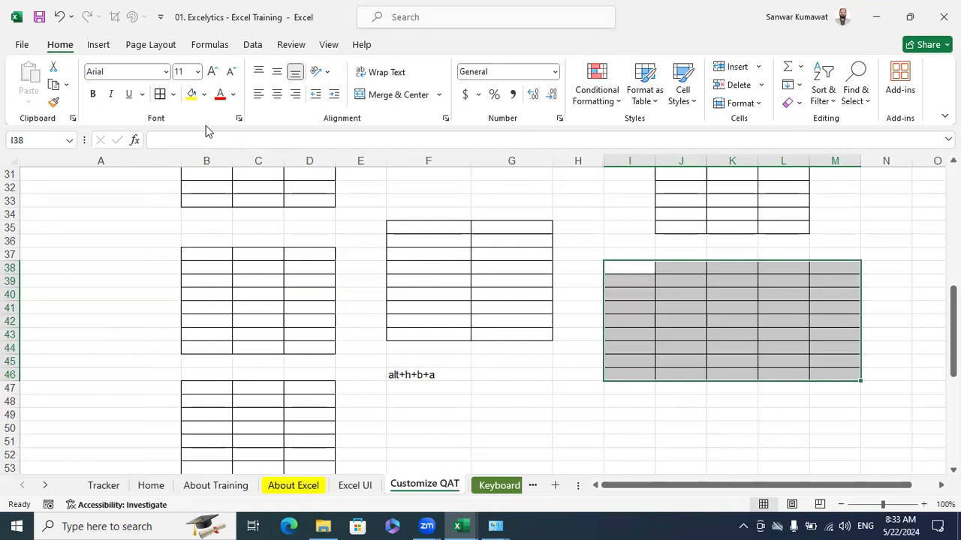
- Remove the borders from the ranges I38:M46 and J26:L35 with No Border
{"action": "left_click", "coordinate": [173, 95]}
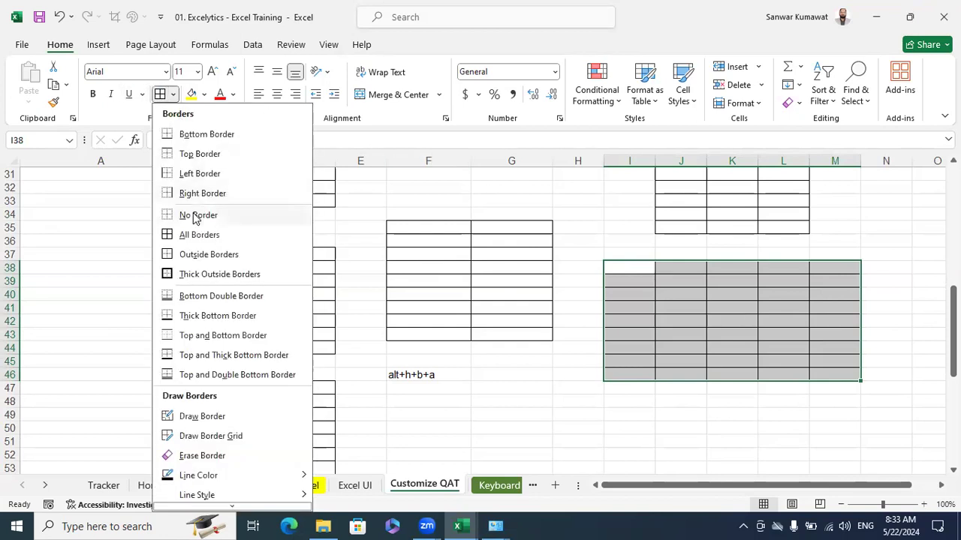
{"action": "left_click", "coordinate": [195, 216]}
{"action": "scroll", "coordinate": [758, 328], "scroll_direction": "up", "scroll_amount": 2}
{"action": "left_click_drag", "start_coordinate": [661, 185], "coordinate": [795, 309]}
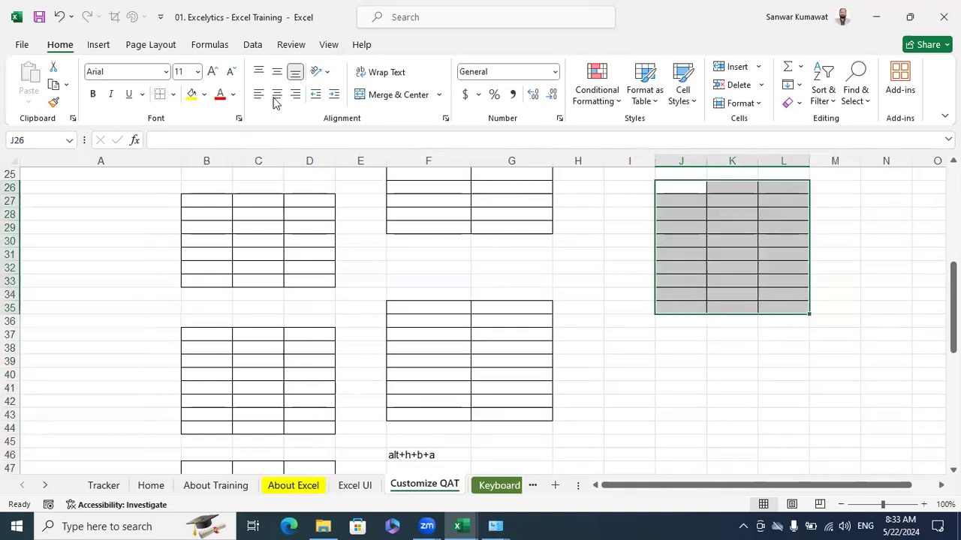
{"action": "left_click", "coordinate": [160, 96]}
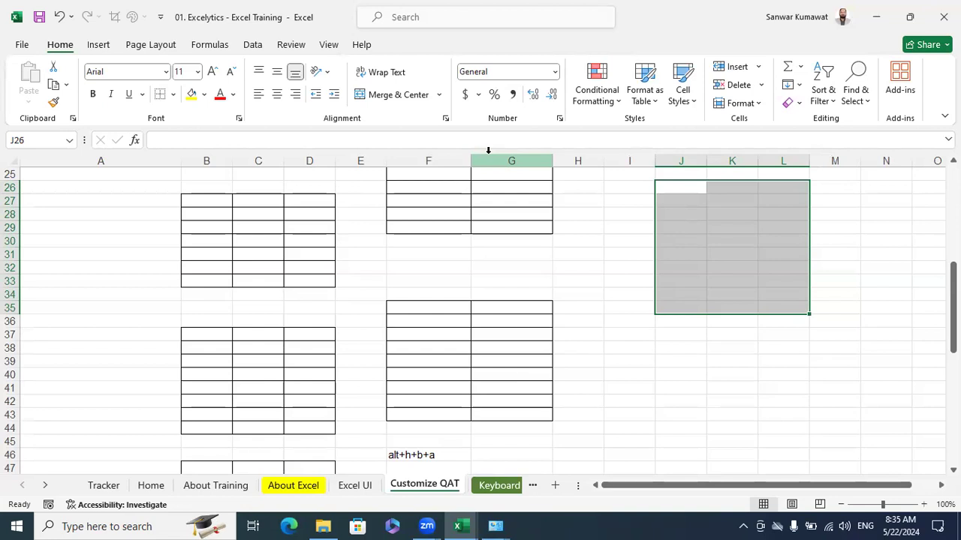
- Add the All Borders command to the Quick Access Toolbar
{"action": "left_click", "coordinate": [599, 306]}
{"action": "left_click_drag", "start_coordinate": [683, 197], "coordinate": [762, 310]}
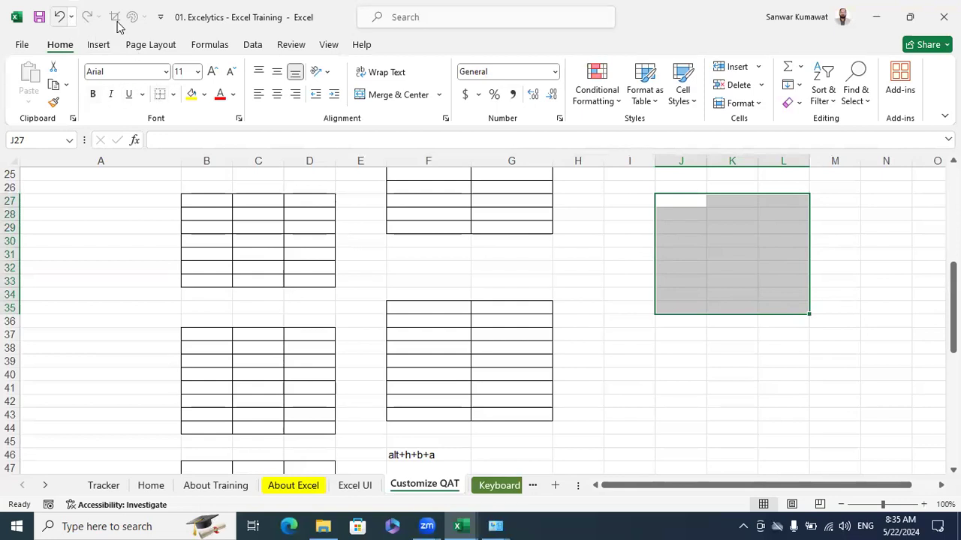
{"action": "left_click", "coordinate": [171, 95]}
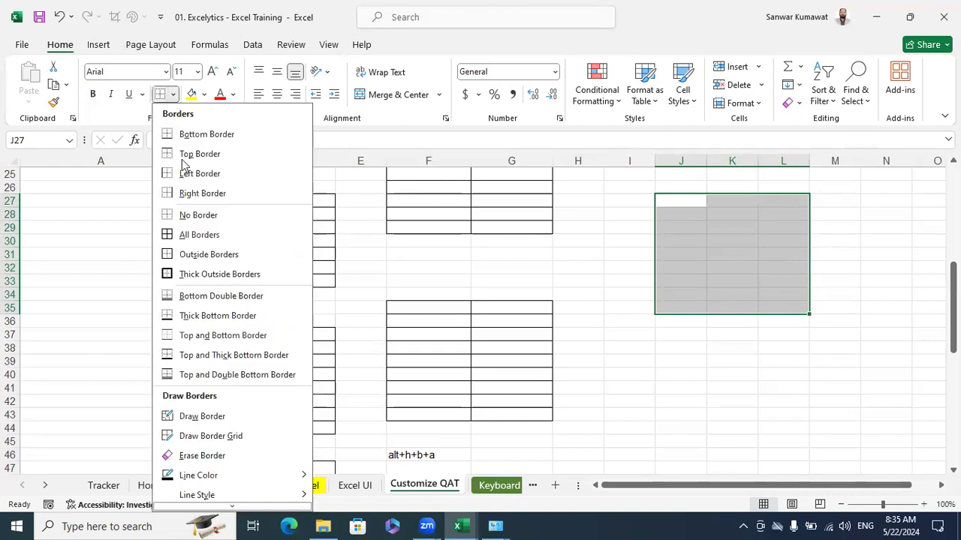
{"action": "right_click", "coordinate": [202, 237]}
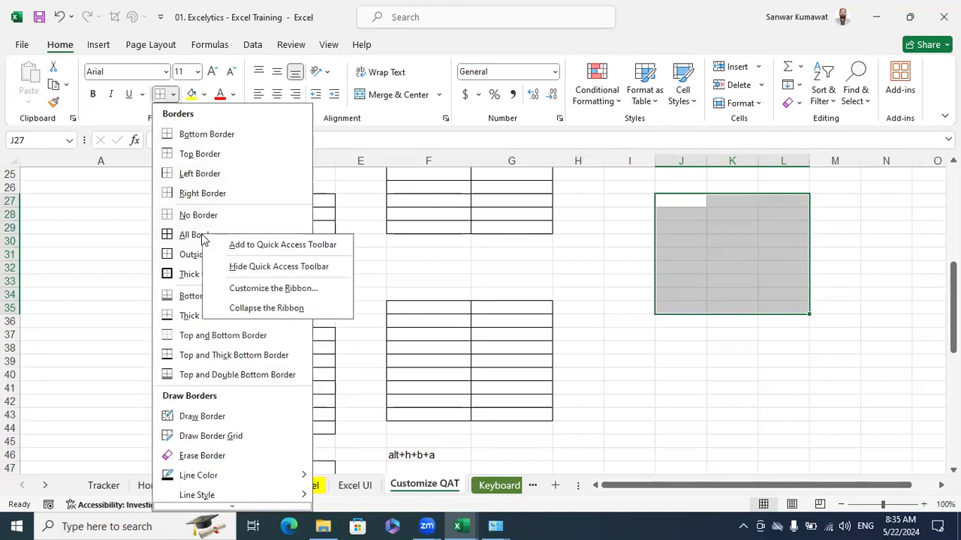
{"action": "left_click", "coordinate": [247, 246]}
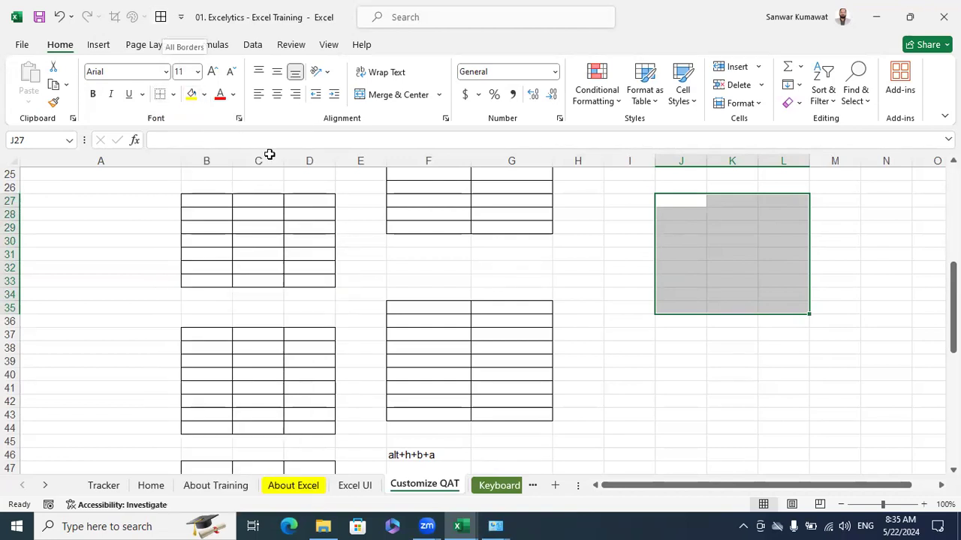
- Add the No Border command to the Quick Access Toolbar
{"action": "left_click", "coordinate": [699, 348]}
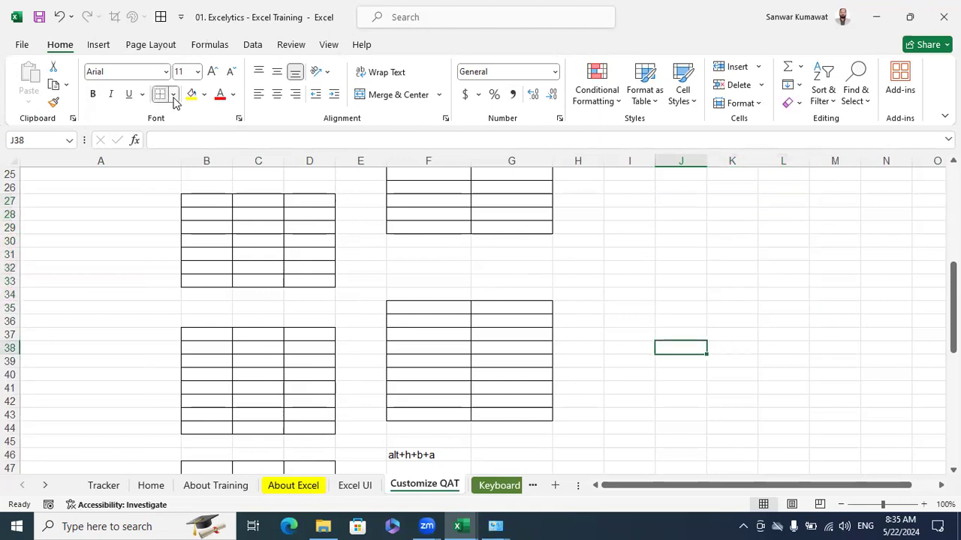
{"action": "left_click", "coordinate": [173, 94]}
{"action": "right_click", "coordinate": [199, 217]}
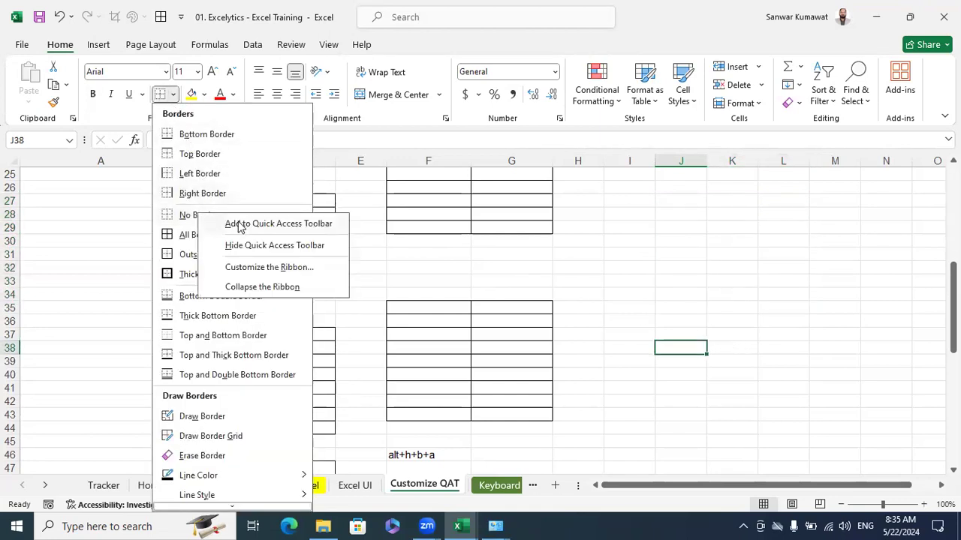
{"action": "left_click", "coordinate": [241, 226]}
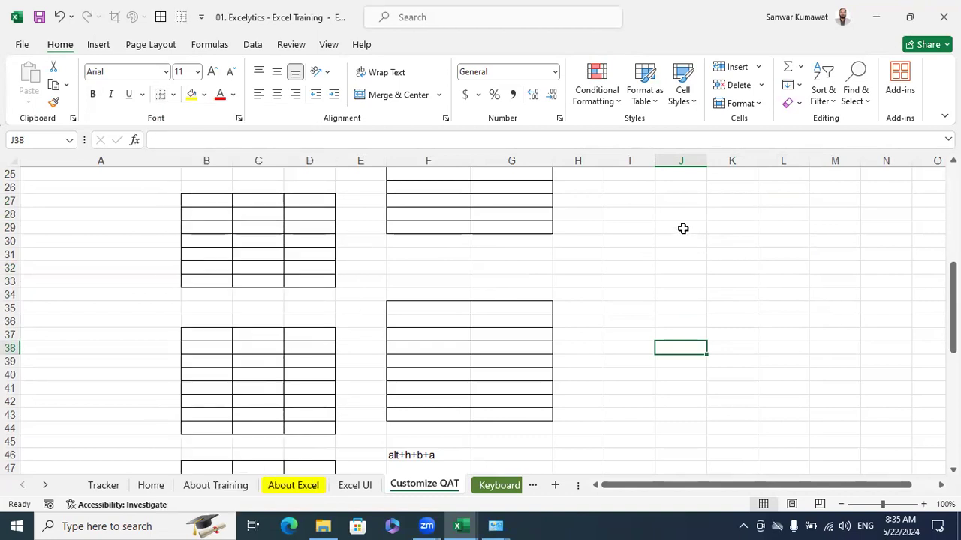
- Test the new quick-access commands on J29:M37 by applying all borders and removing them again
{"action": "left_click_drag", "start_coordinate": [683, 230], "coordinate": [809, 335]}
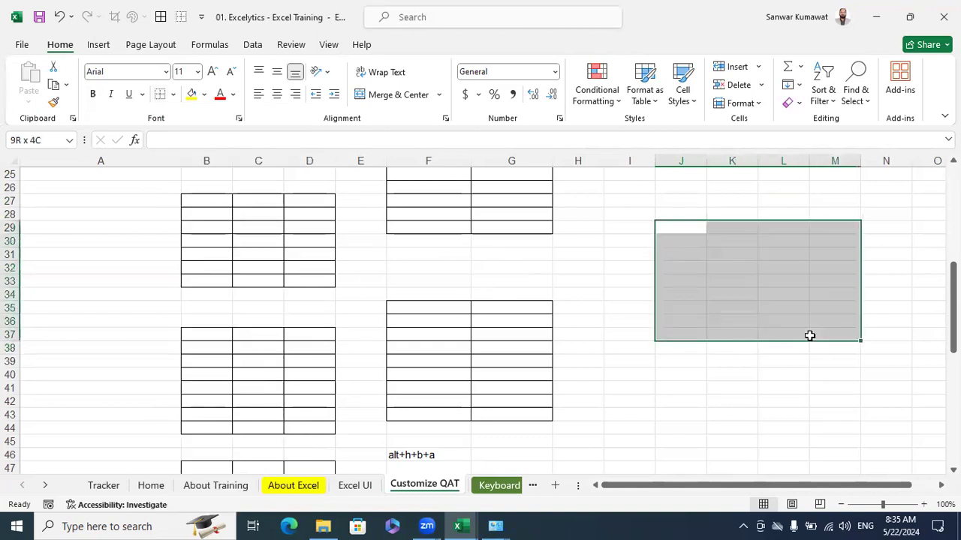
{"action": "left_click", "coordinate": [161, 18]}
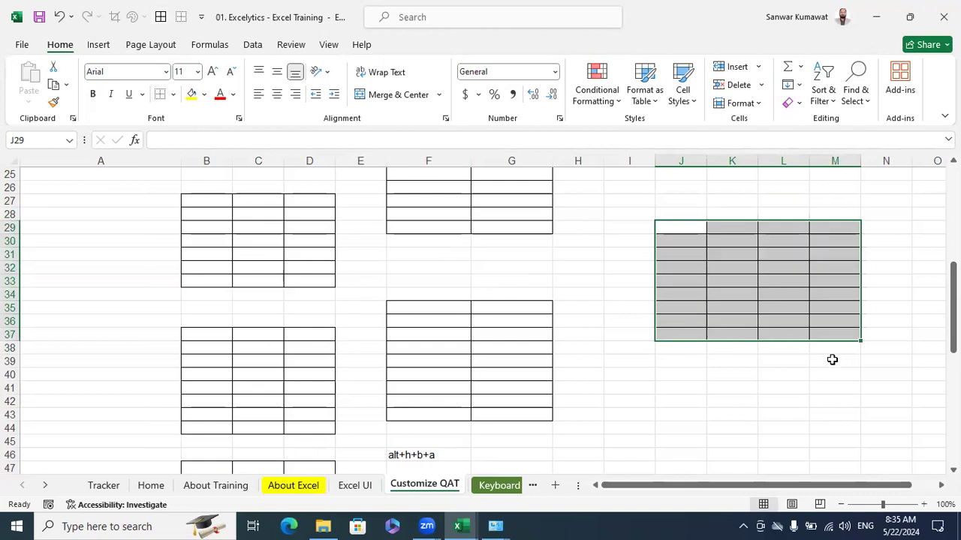
{"action": "left_click", "coordinate": [184, 21]}
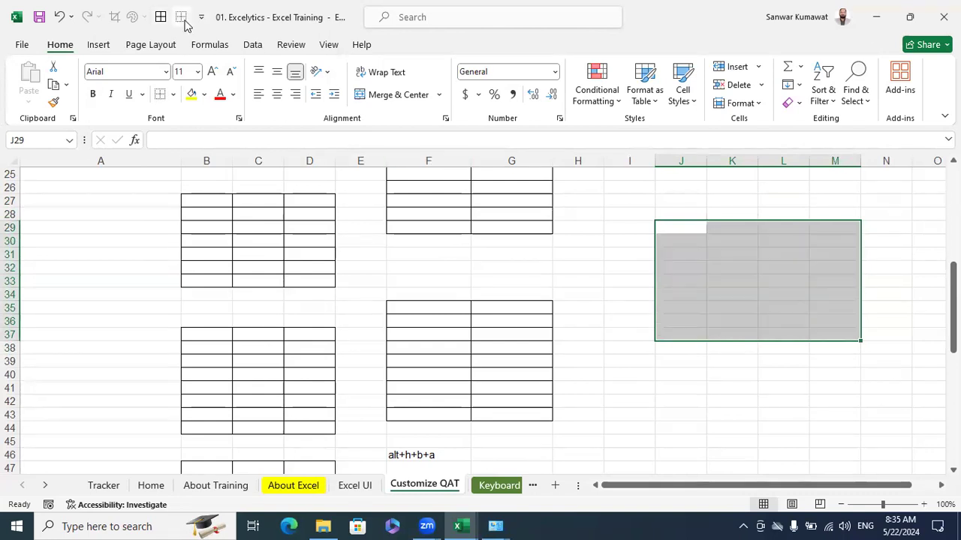
- Remove the borders from A26:I44 and apply All Borders to I19:K29
{"action": "left_click_drag", "start_coordinate": [166, 186], "coordinate": [604, 425]}
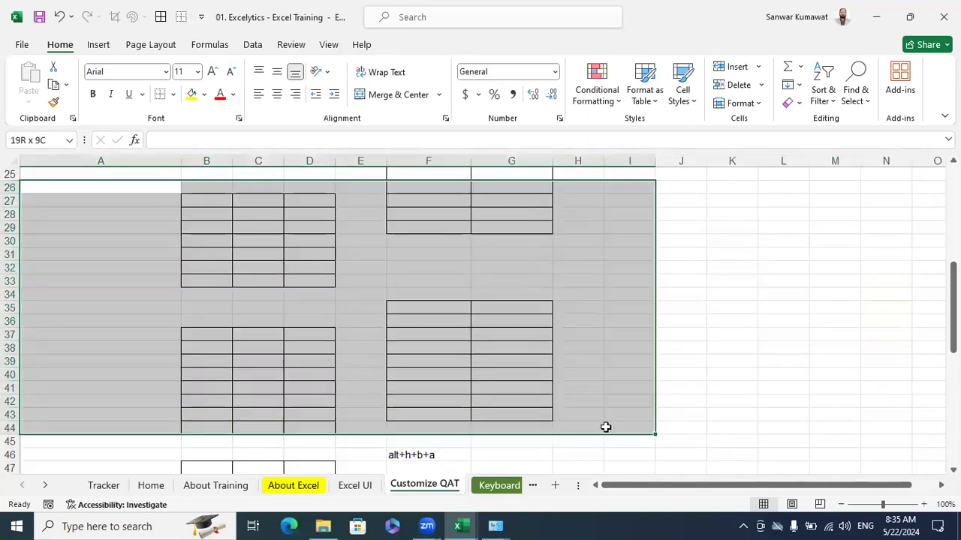
{"action": "left_click", "coordinate": [185, 24]}
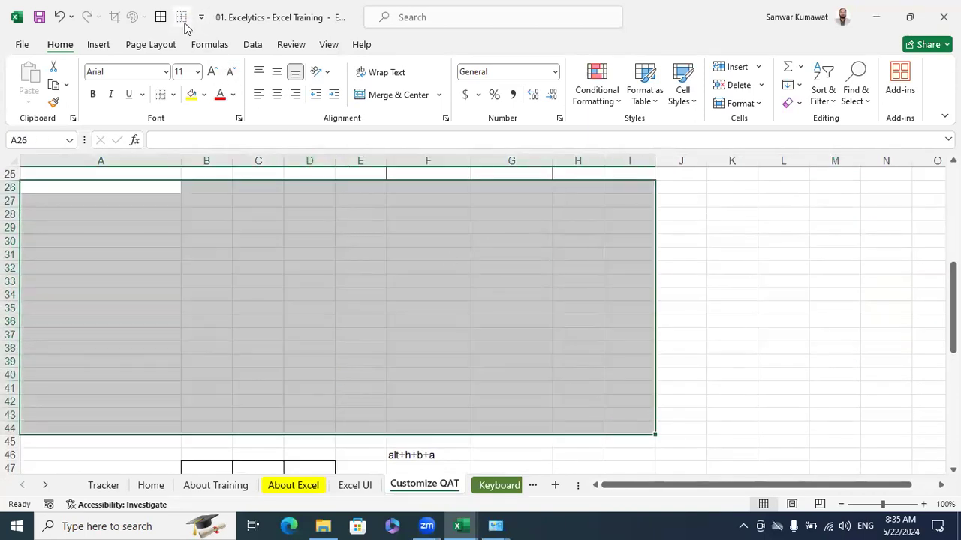
{"action": "scroll", "coordinate": [435, 307], "scroll_direction": "up", "scroll_amount": 3}
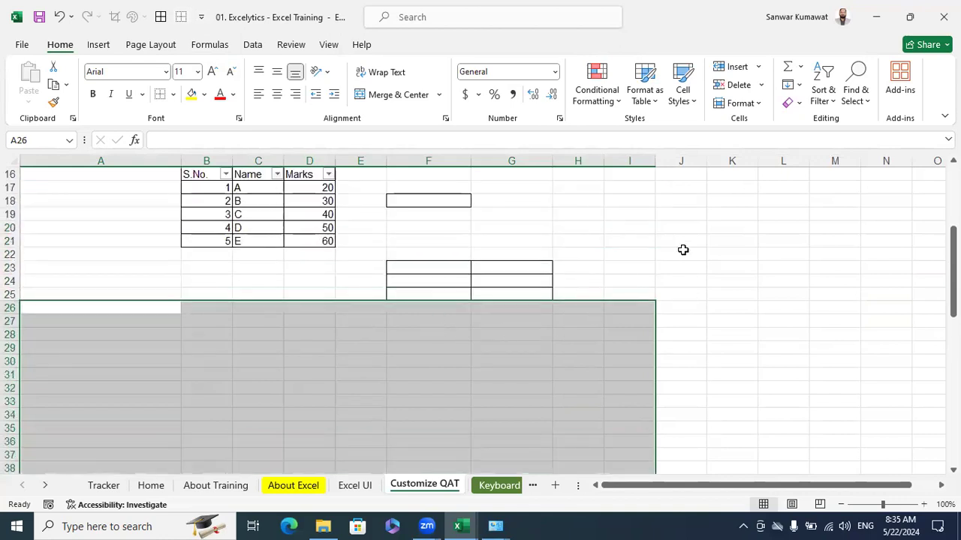
{"action": "left_click_drag", "start_coordinate": [633, 217], "coordinate": [734, 346]}
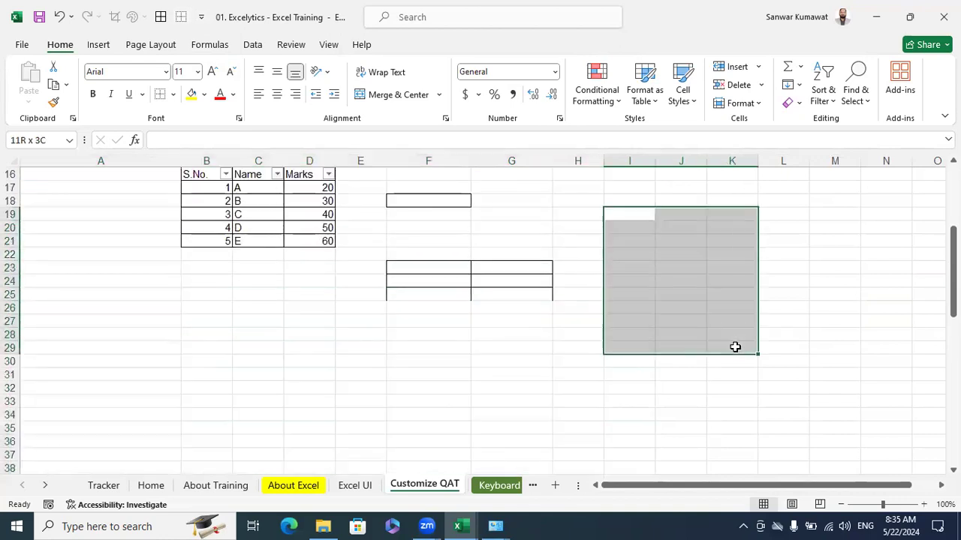
{"action": "left_click", "coordinate": [160, 16]}
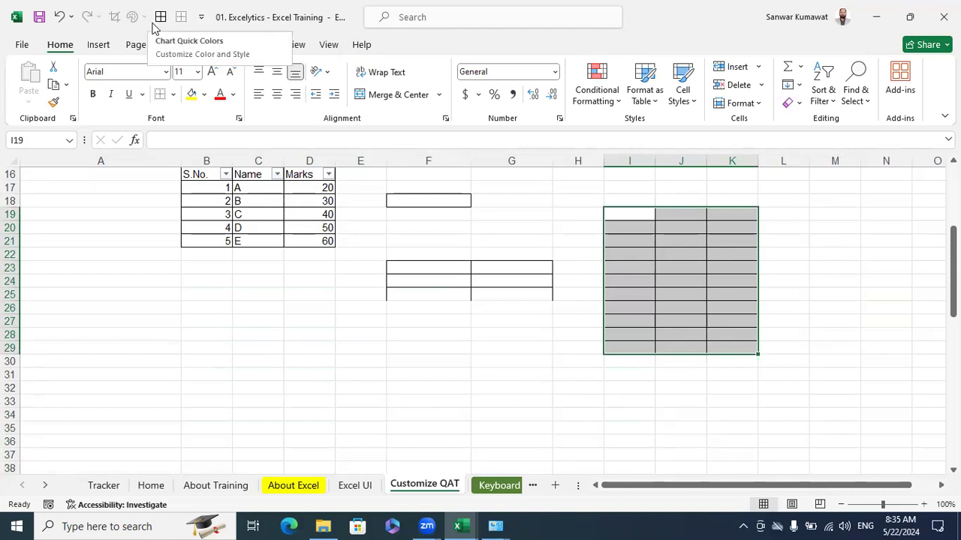
- Apply All Borders to the empty range C28:F37
{"action": "scroll", "coordinate": [320, 307], "scroll_direction": "down", "scroll_amount": 2}
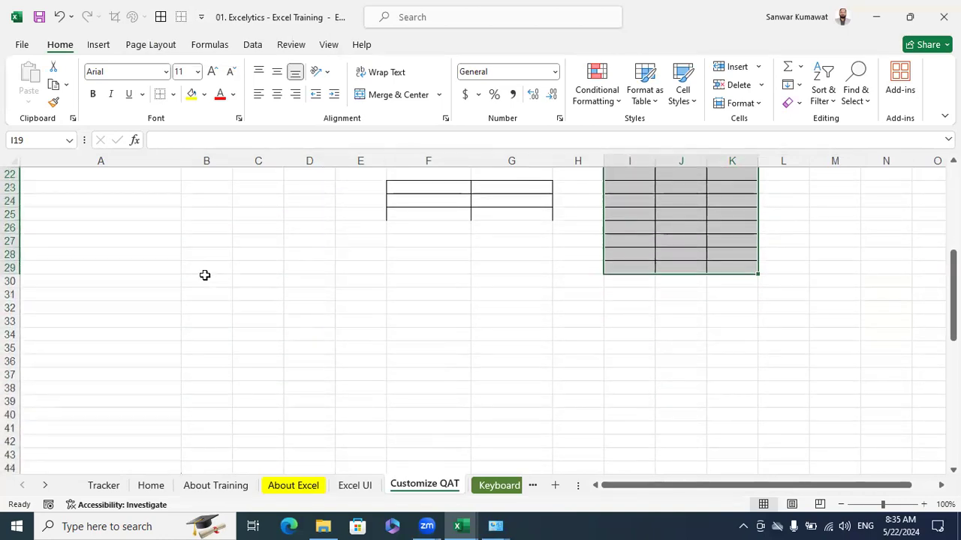
{"action": "left_click_drag", "start_coordinate": [283, 295], "coordinate": [311, 326]}
{"action": "left_click", "coordinate": [311, 326]}
{"action": "left_click_drag", "start_coordinate": [263, 251], "coordinate": [415, 369]}
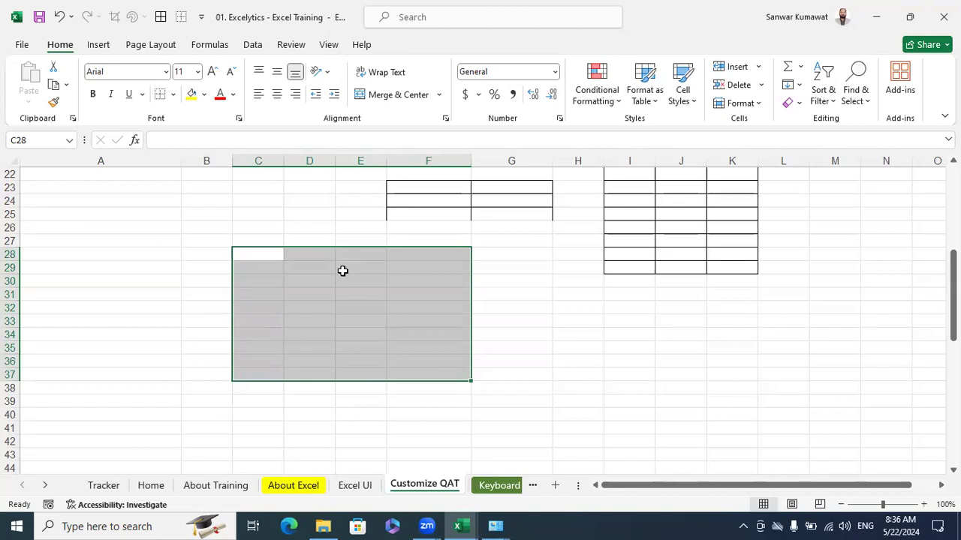
{"action": "key", "text": "alt"}
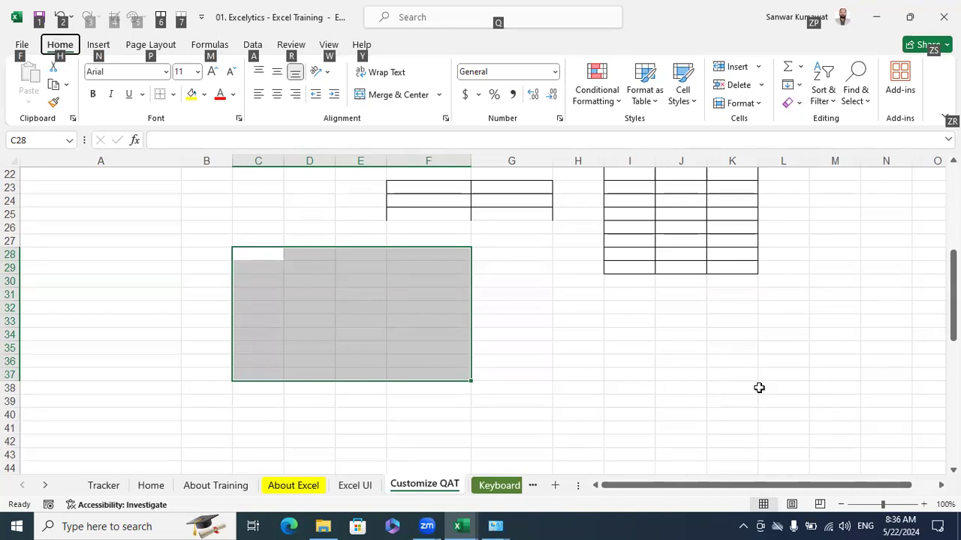
{"action": "key", "text": "h"}
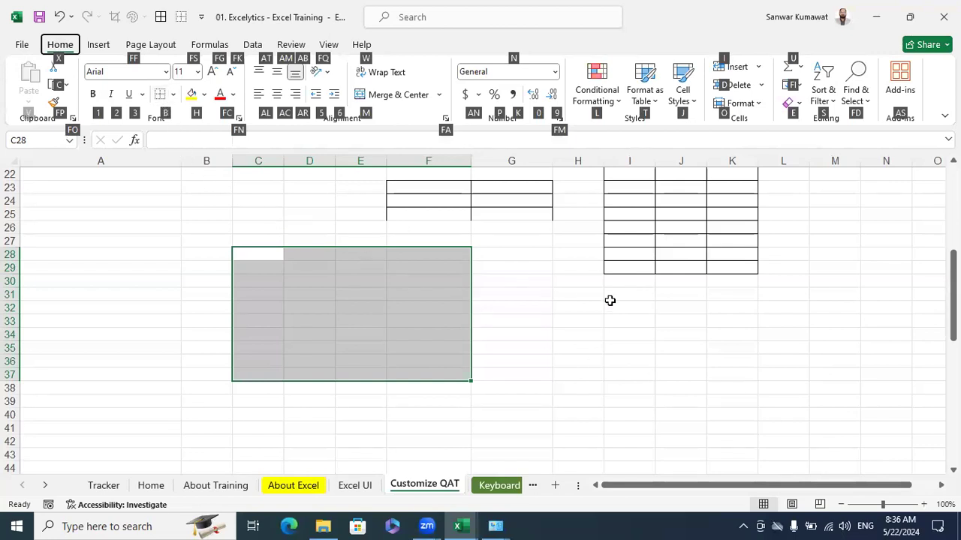
{"action": "key", "text": "b"}
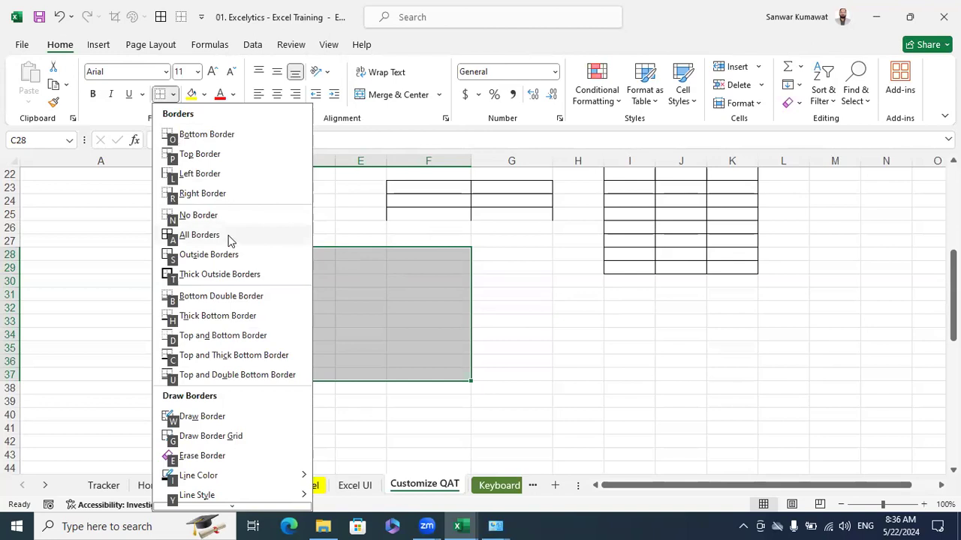
{"action": "left_click", "coordinate": [200, 235]}
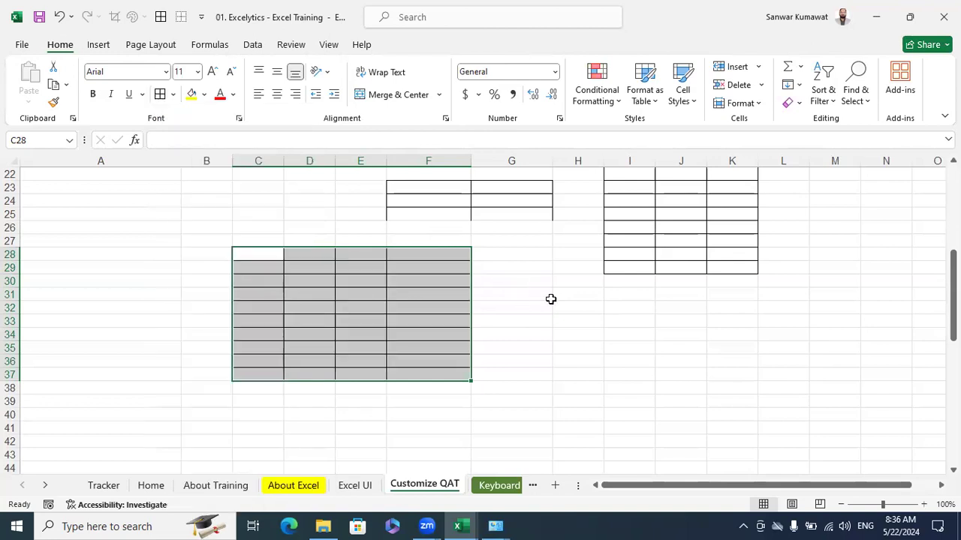
- Enter the note "Alt + H + B + A" in cell I34
{"action": "left_click", "coordinate": [646, 332]}
{"action": "type", "text": "Al"}
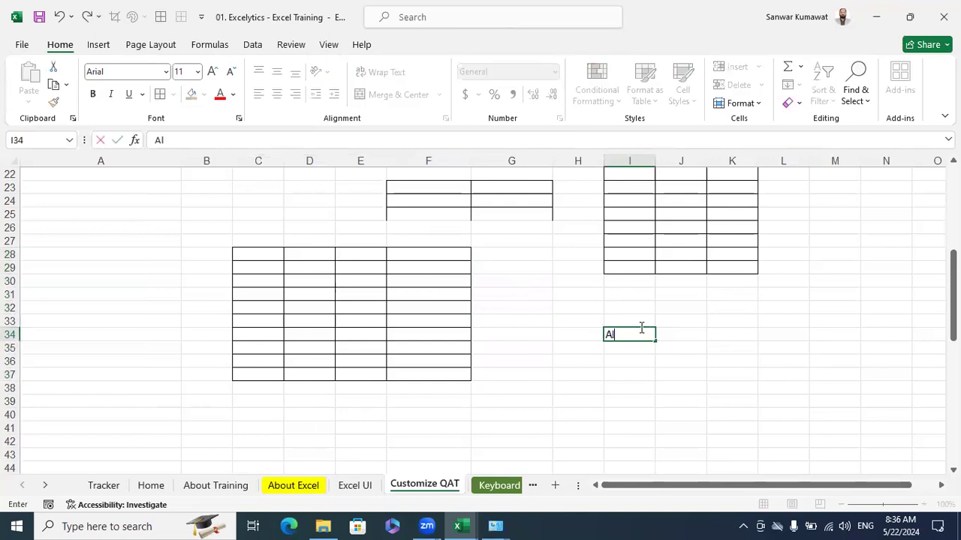
{"action": "type", "text": "t + H + B + A"}
{"action": "key", "text": "Return"}
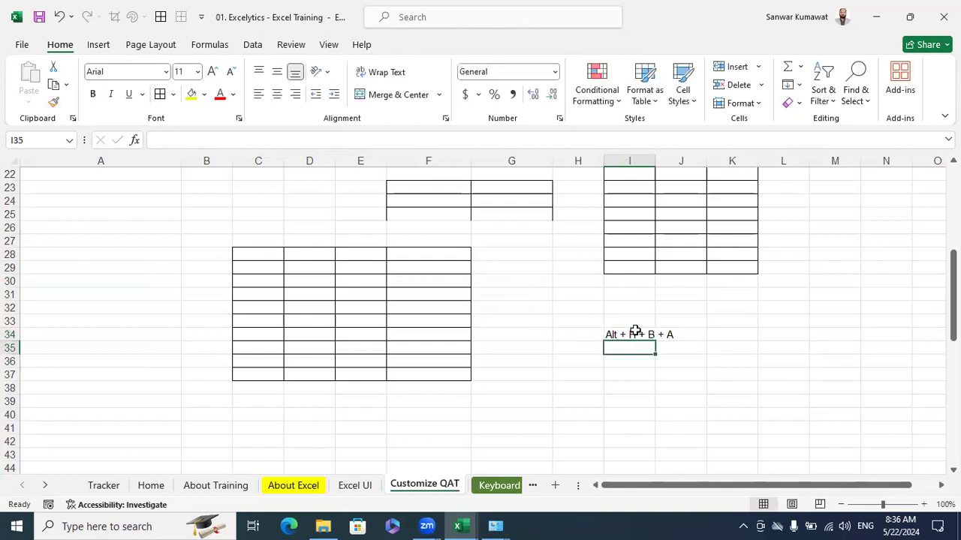
- Apply All Borders to the range H42:K52
{"action": "left_click", "coordinate": [704, 396]}
{"action": "scroll", "coordinate": [396, 312], "scroll_direction": "down", "scroll_amount": 5}
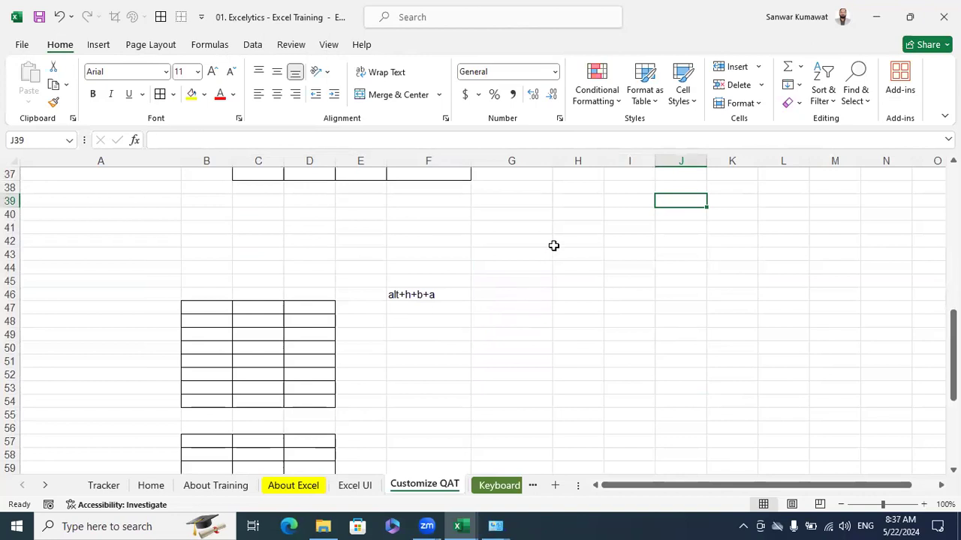
{"action": "left_click_drag", "start_coordinate": [555, 242], "coordinate": [731, 371]}
{"action": "key", "text": "alt"}
{"action": "key", "text": "h"}
{"action": "key", "text": "b"}
{"action": "key", "text": "a"}
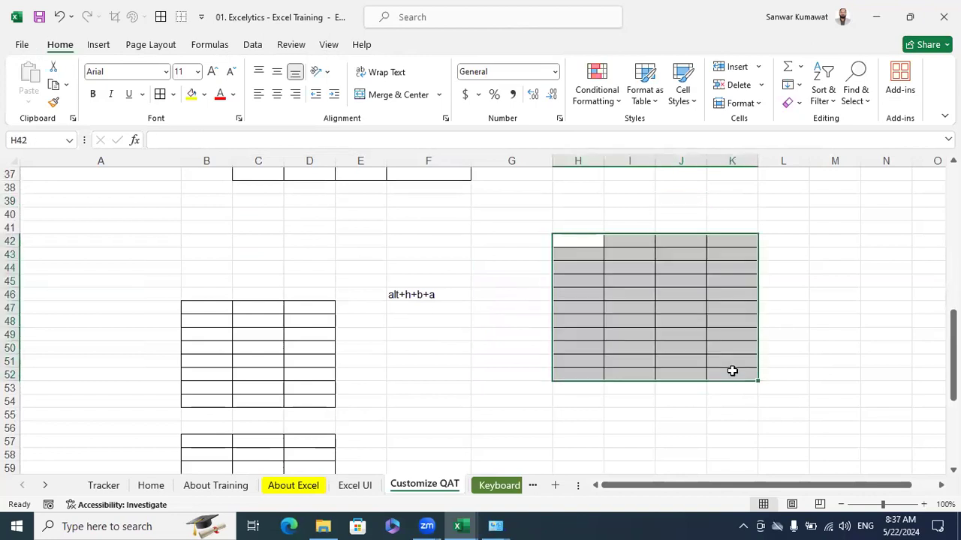
- Turn on filtering for the S.No., Name and Marks headers in B16:D16
{"action": "scroll", "coordinate": [732, 371], "scroll_direction": "up", "scroll_amount": 3}
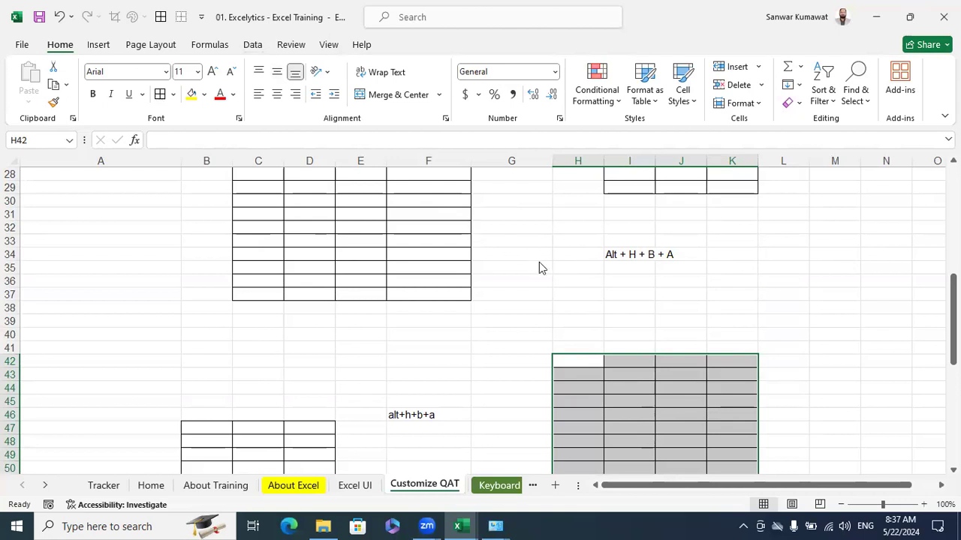
{"action": "key", "text": "alt"}
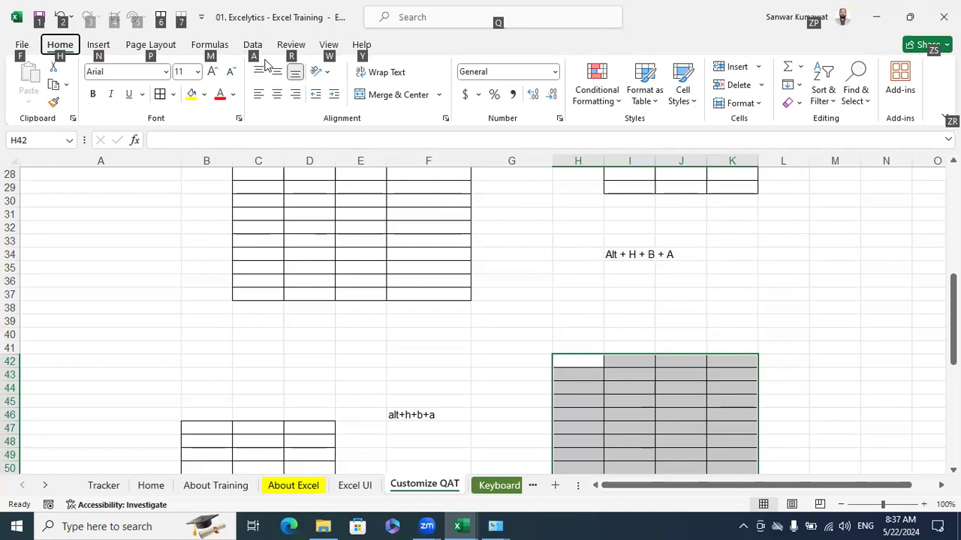
{"action": "key", "text": "a"}
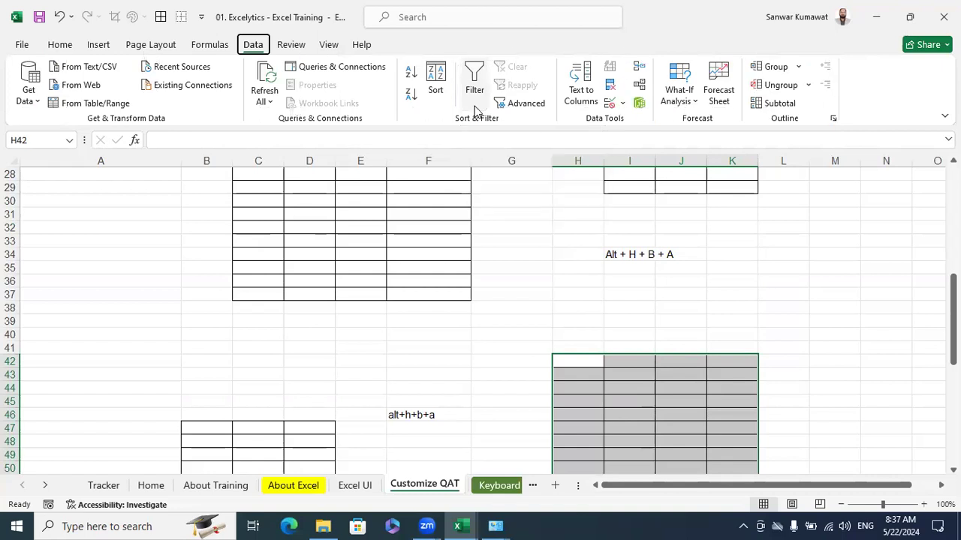
{"action": "scroll", "coordinate": [633, 315], "scroll_direction": "up", "scroll_amount": 3}
{"action": "scroll", "coordinate": [633, 315], "scroll_direction": "up", "scroll_amount": 6}
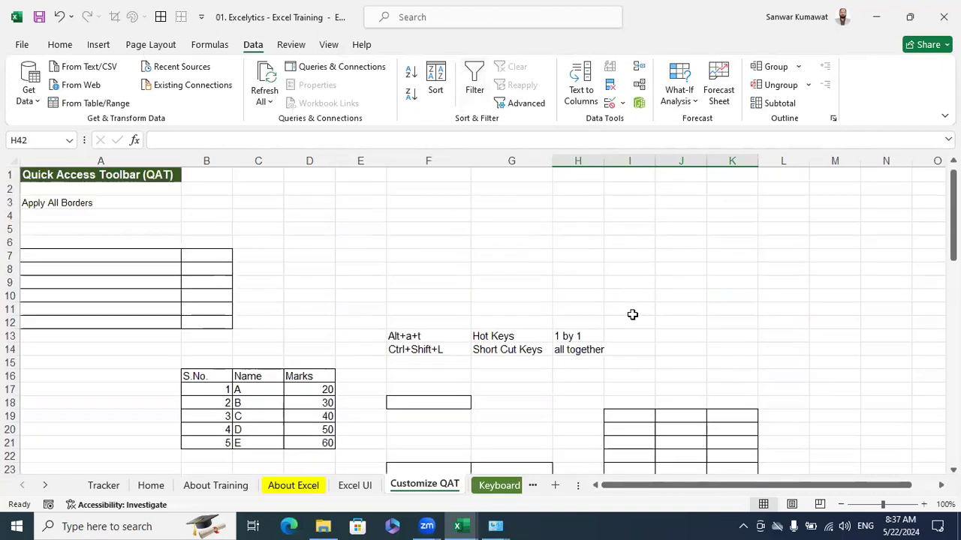
{"action": "left_click_drag", "start_coordinate": [206, 375], "coordinate": [298, 376]}
{"action": "key", "text": "alt"}
{"action": "key", "text": "a"}
{"action": "key", "text": "t"}
{"action": "left_click", "coordinate": [378, 309]}
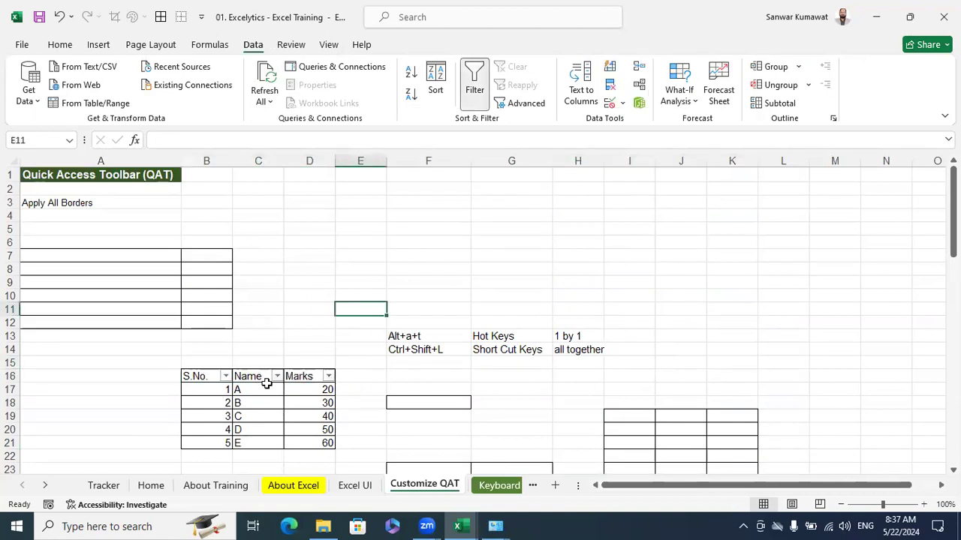
{"action": "left_click_drag", "start_coordinate": [209, 377], "coordinate": [250, 377]}
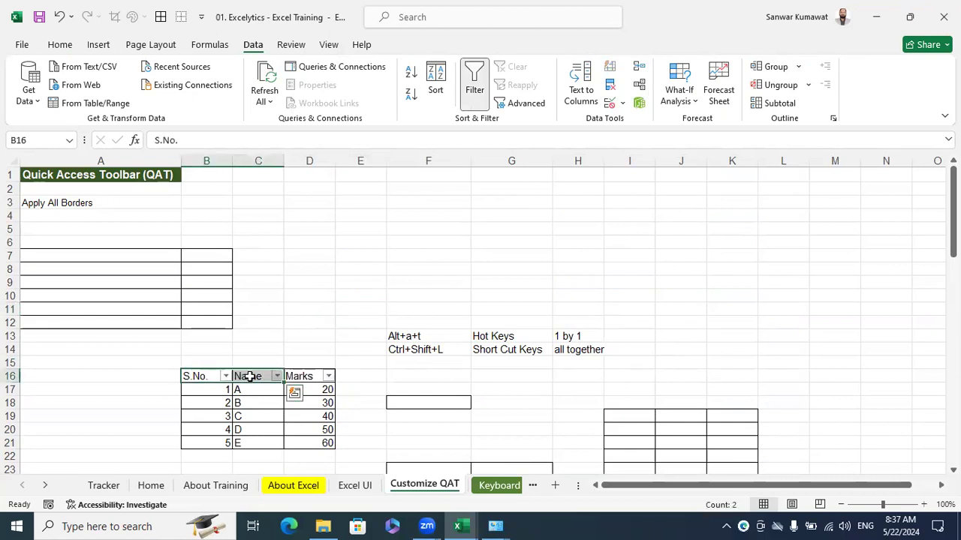
{"action": "left_click", "coordinate": [419, 295]}
- Remove all borders from the range B27:G38 with the No Border command
{"action": "scroll", "coordinate": [419, 295], "scroll_direction": "down", "scroll_amount": 9}
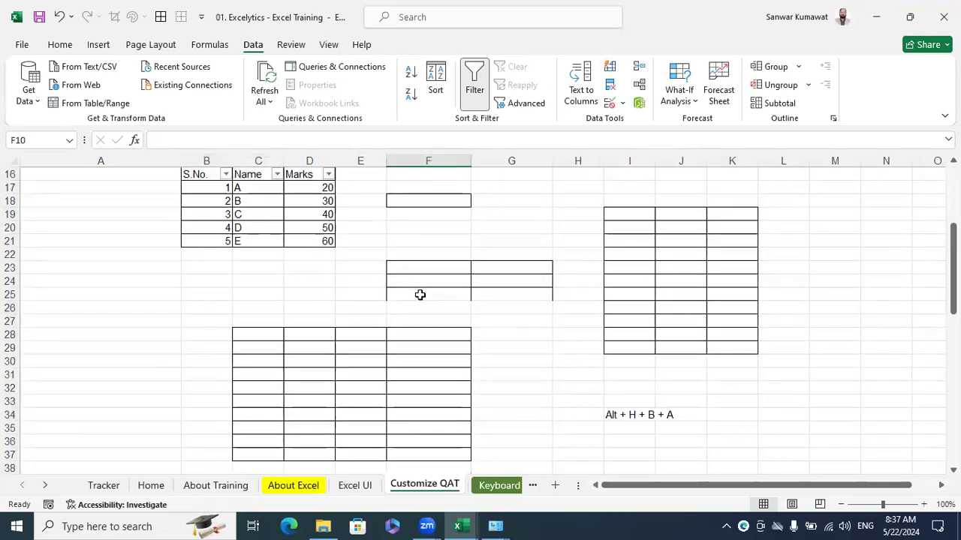
{"action": "scroll", "coordinate": [420, 295], "scroll_direction": "up", "scroll_amount": 1}
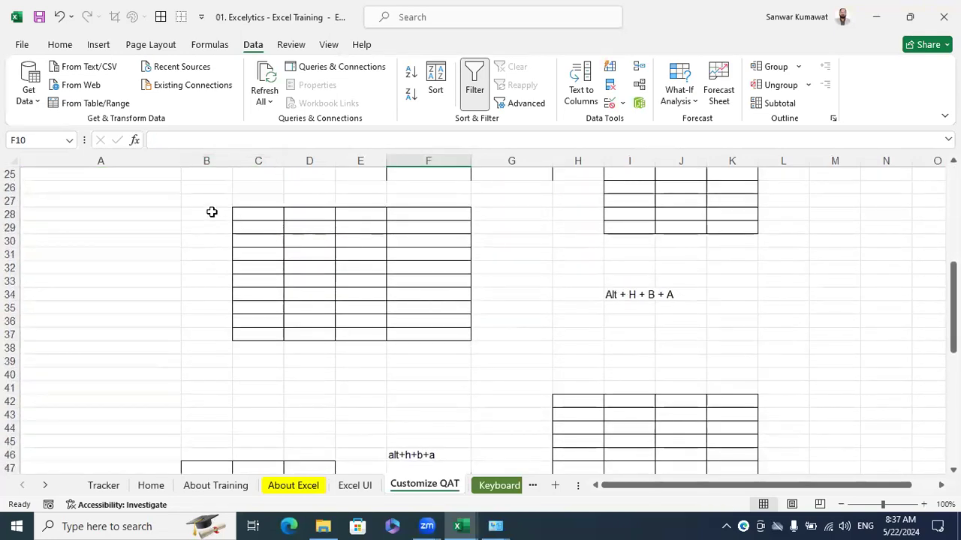
{"action": "left_click_drag", "start_coordinate": [206, 203], "coordinate": [485, 349]}
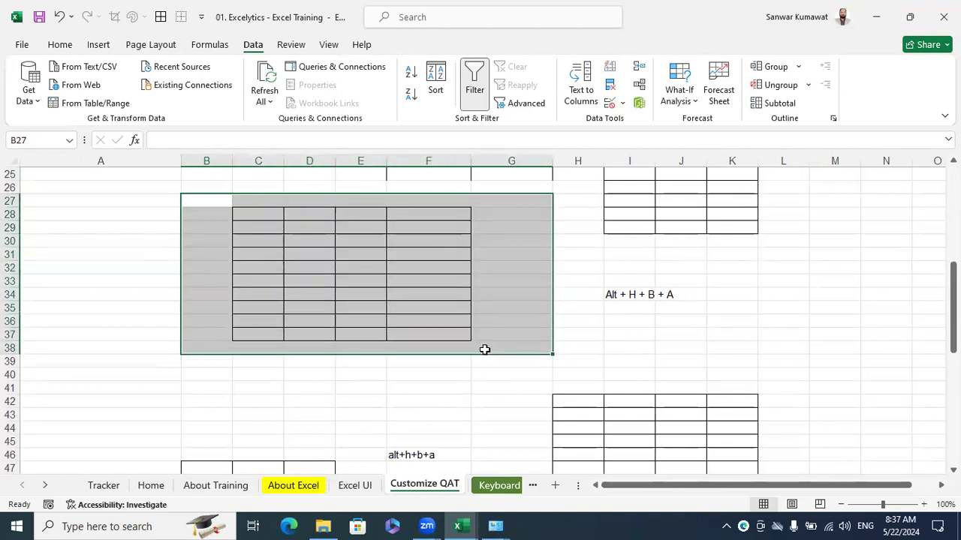
{"action": "key", "text": "alt"}
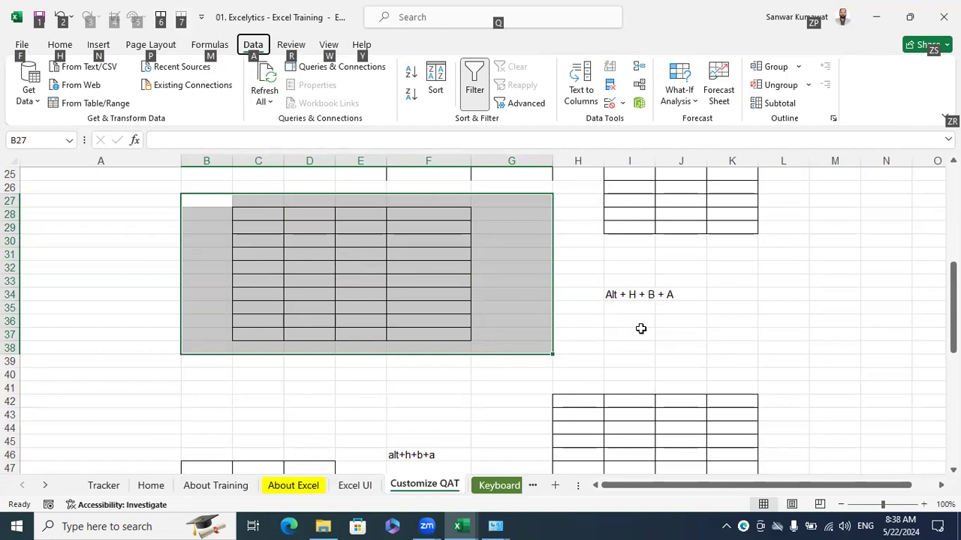
{"action": "type", "text": "7"}
{"action": "key", "text": "Escape"}
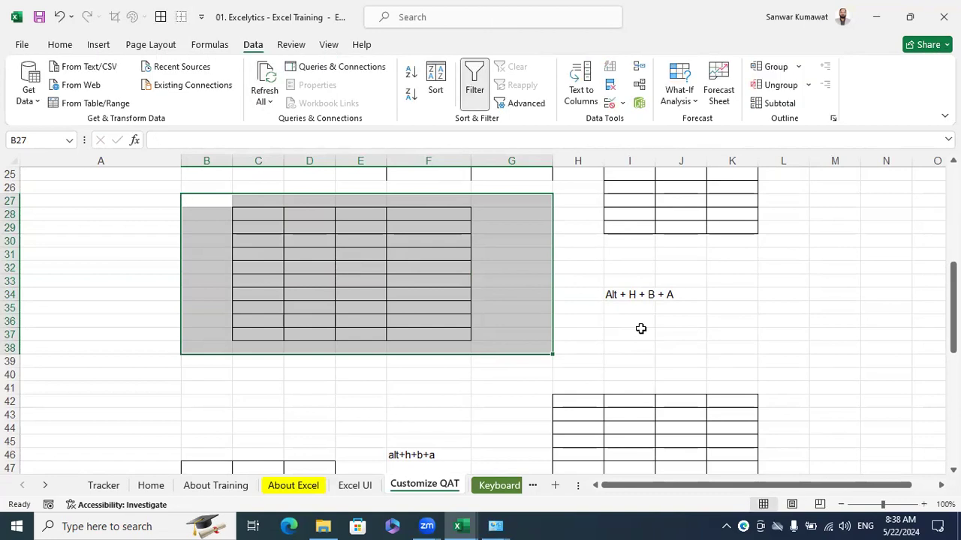
{"action": "key", "text": "alt+7"}
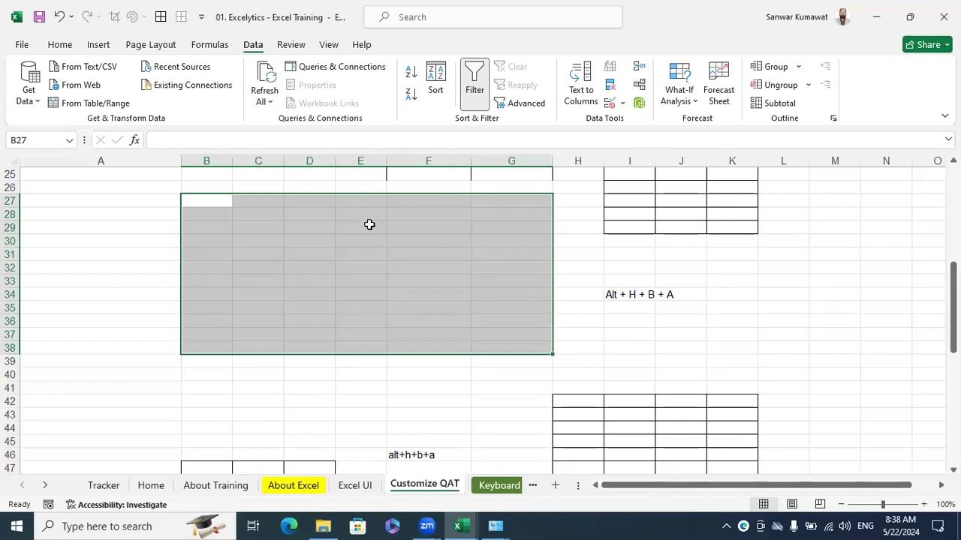
- Apply All Borders to the range B27:G38
{"action": "key", "text": "alt"}
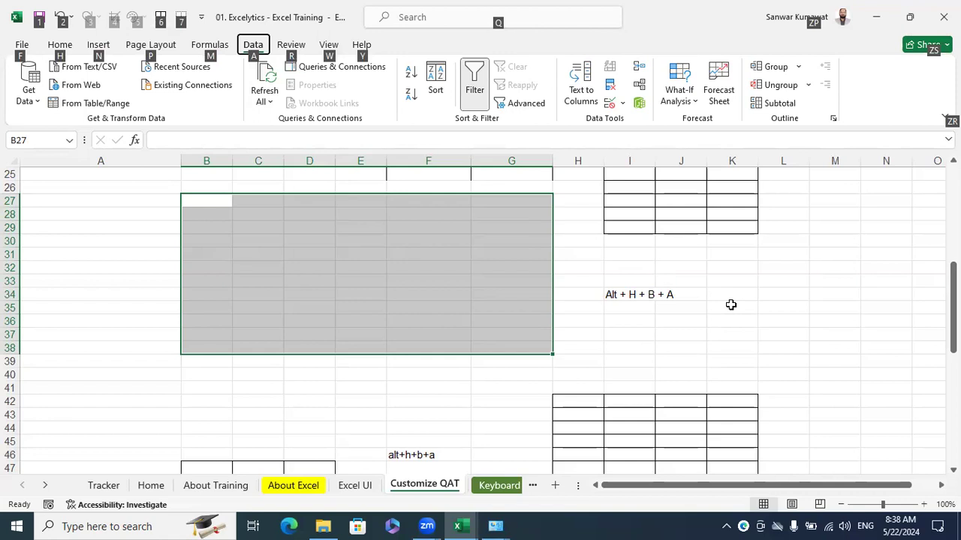
{"action": "key", "text": "Escape"}
{"action": "type", "text": "0"}
{"action": "key", "text": "Escape"}
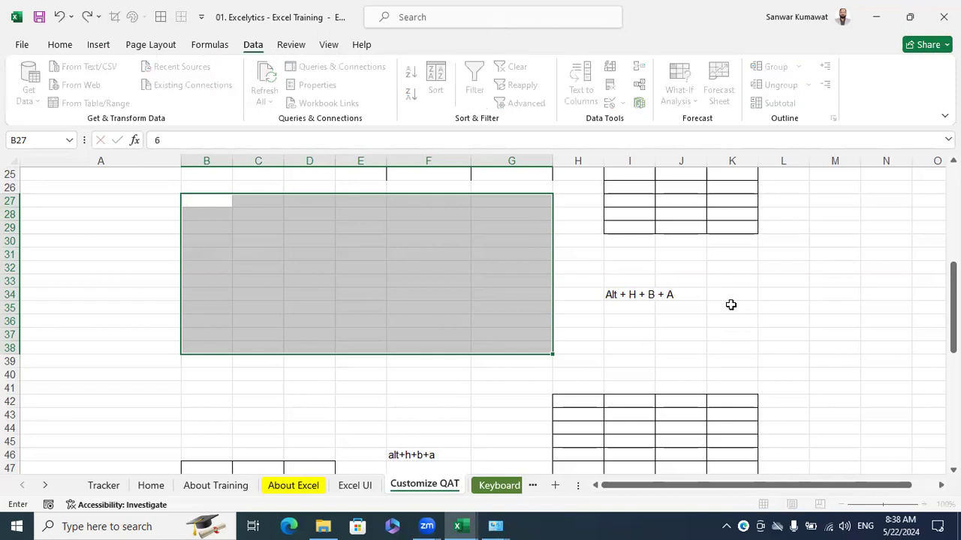
{"action": "key", "text": "alt+h"}
{"action": "key", "text": "b"}
{"action": "key", "text": "a"}
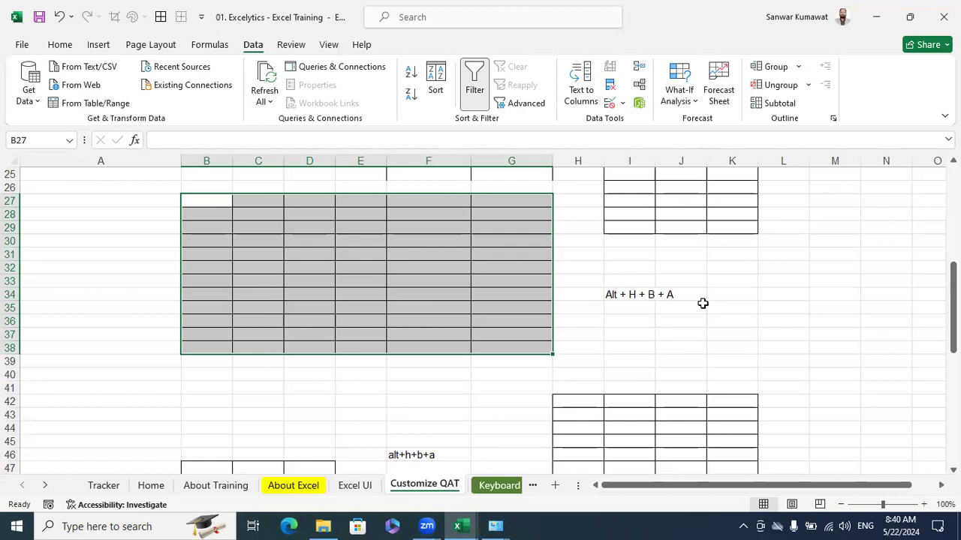
- Enter the value 1000 in cell K32
{"action": "left_click", "coordinate": [729, 271]}
{"action": "type", "text": "10"}
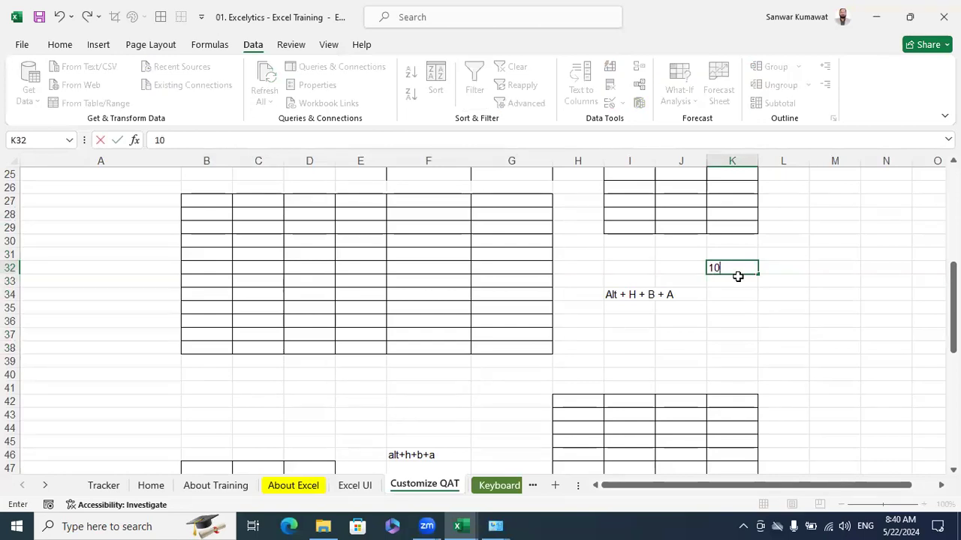
{"action": "type", "text": "00"}
{"action": "key", "text": "Return"}
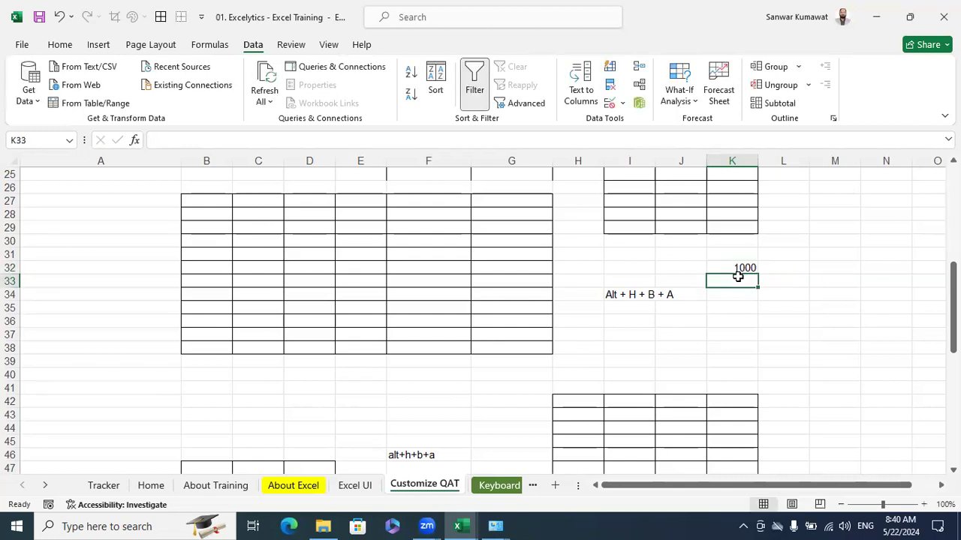
- Select cell F5 and display the key tips to examine the numbers assigned to the Quick Access Toolbar commands
{"action": "scroll", "coordinate": [518, 315], "scroll_direction": "up", "scroll_amount": 8}
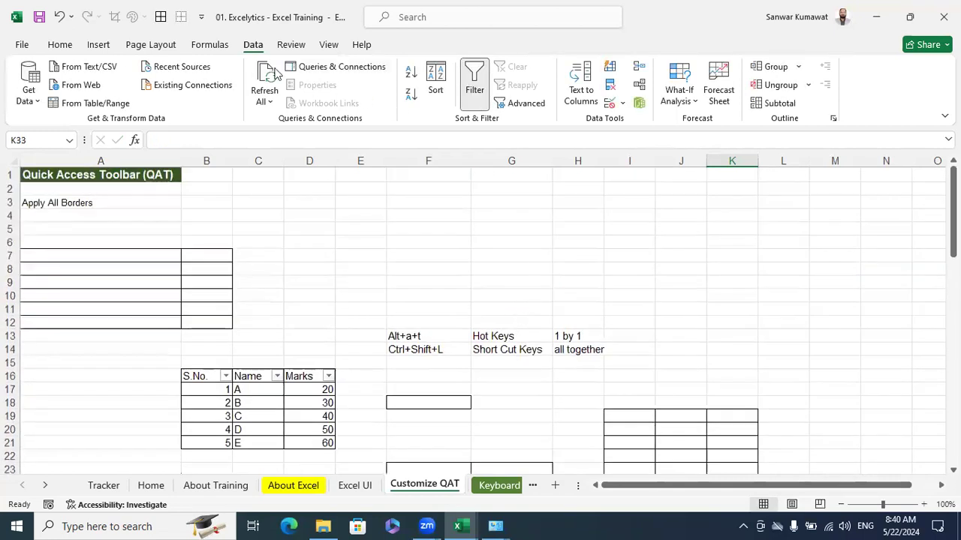
{"action": "left_click", "coordinate": [408, 229]}
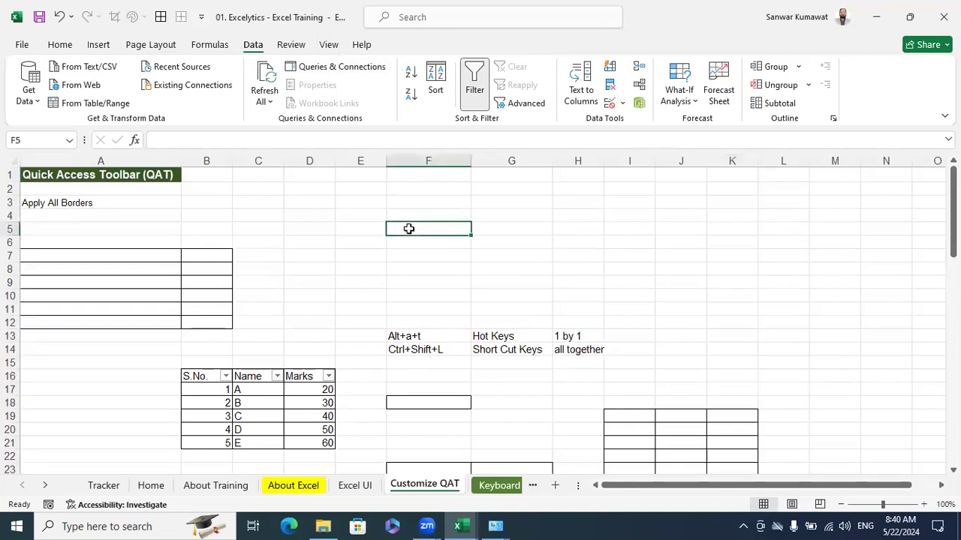
{"action": "key", "text": "alt"}
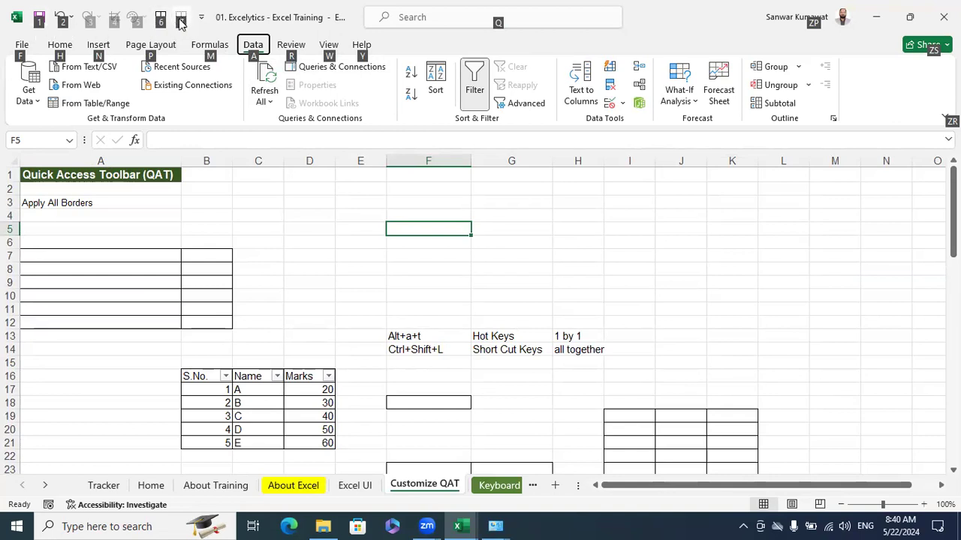
- Open the Quick Access Toolbar customization page of the Excel options
{"action": "key", "text": "Escape"}
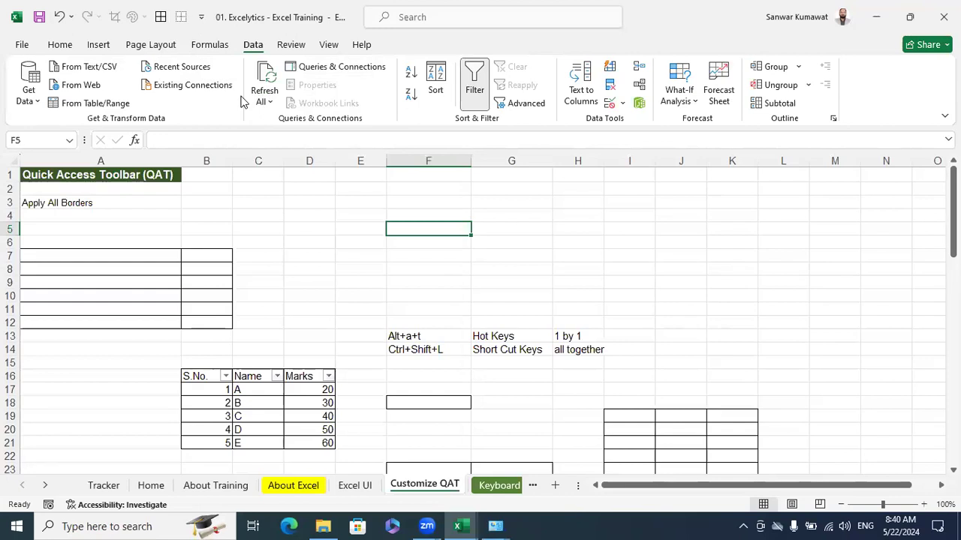
{"action": "key", "text": "alt"}
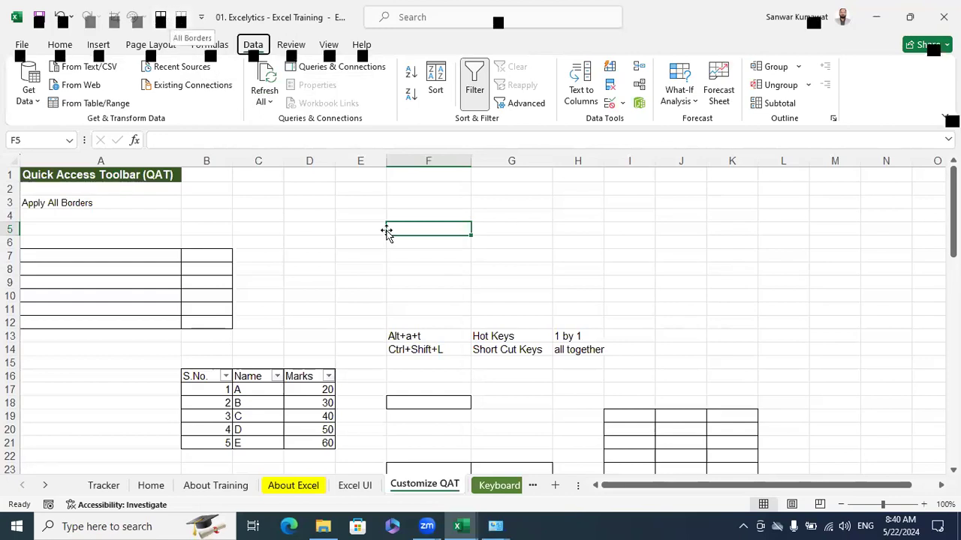
{"action": "left_click", "coordinate": [457, 239]}
{"action": "right_click", "coordinate": [207, 110]}
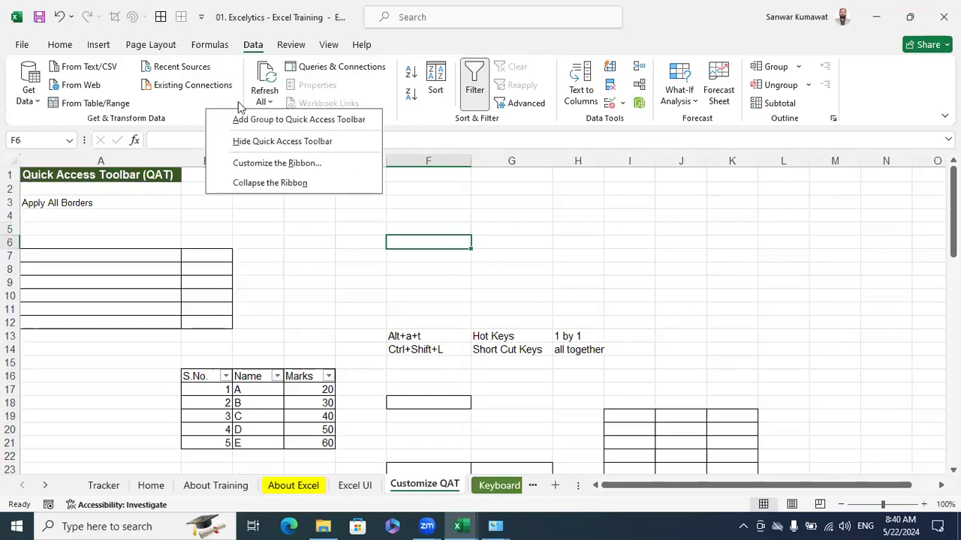
{"action": "right_click", "coordinate": [425, 113]}
{"action": "right_click", "coordinate": [211, 111]}
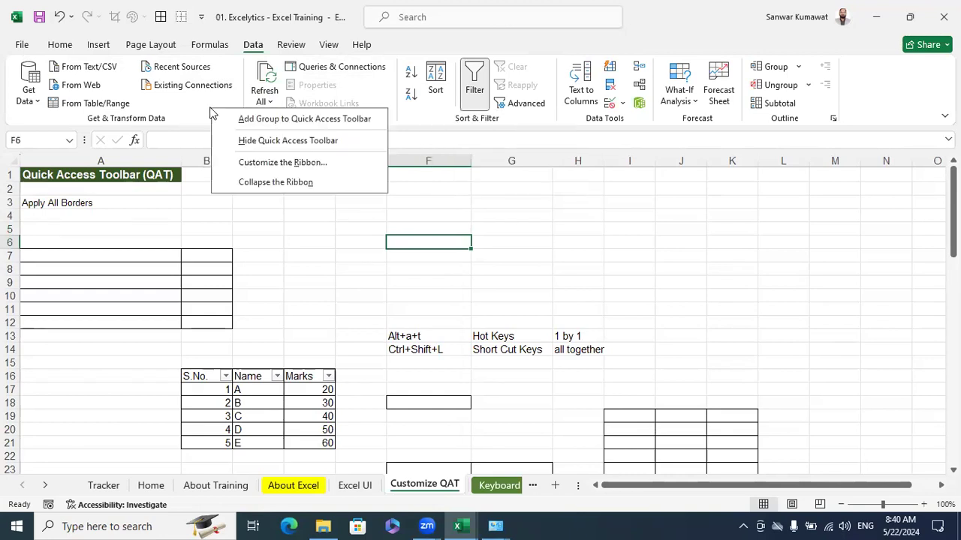
{"action": "left_click", "coordinate": [60, 45]}
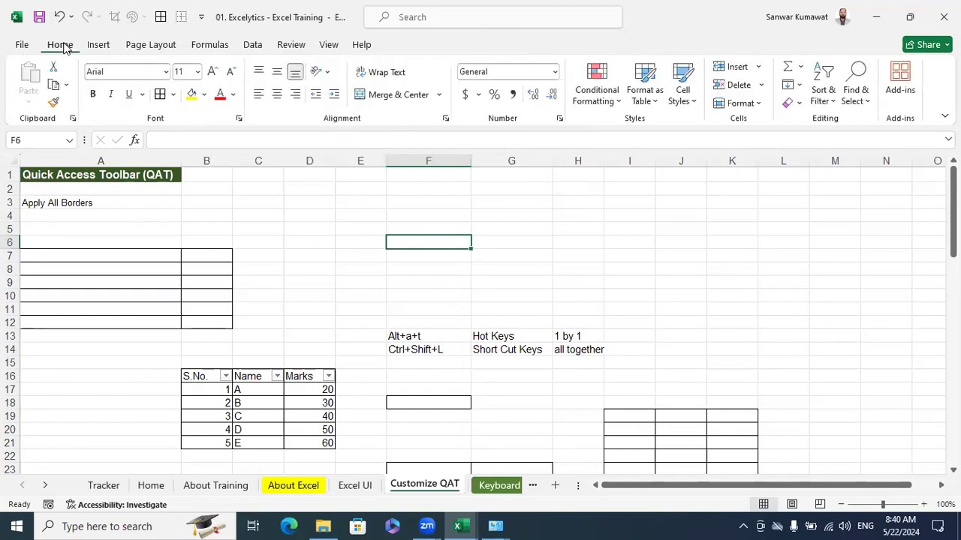
{"action": "right_click", "coordinate": [207, 117]}
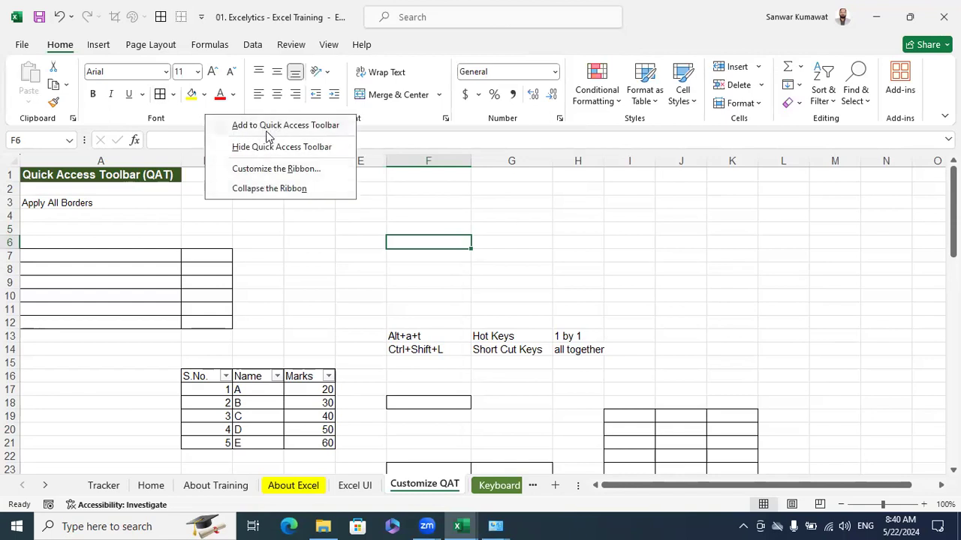
{"action": "left_click", "coordinate": [536, 238]}
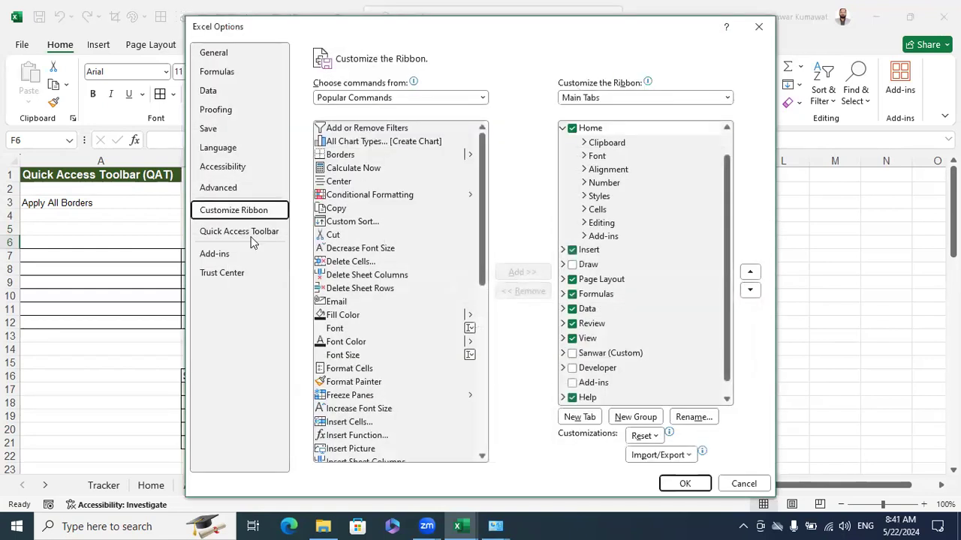
{"action": "left_click", "coordinate": [239, 234]}
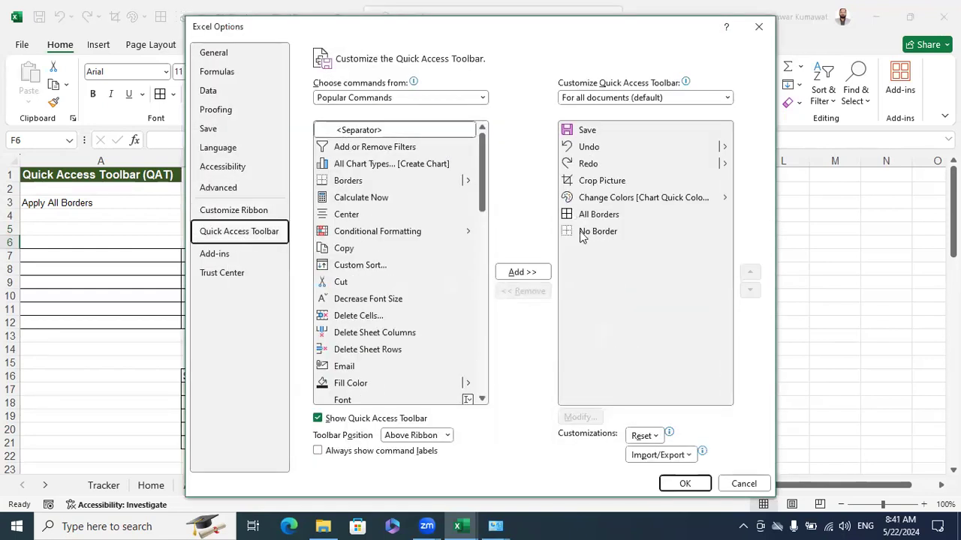
- Move All Borders to the first place in the Quick Access Toolbar command order
{"action": "left_click", "coordinate": [587, 214]}
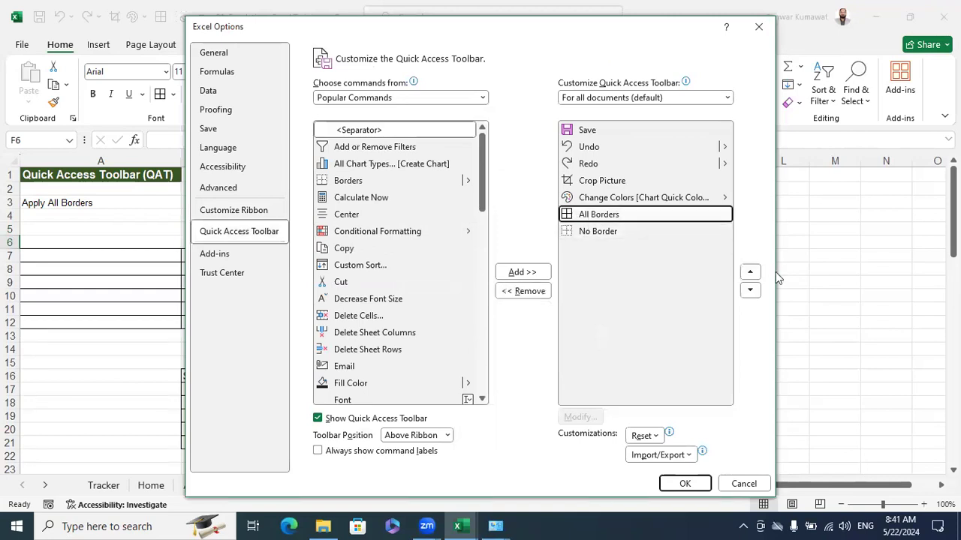
{"action": "left_click", "coordinate": [750, 272]}
{"action": "left_click", "coordinate": [750, 271]}
{"action": "left_click", "coordinate": [750, 271]}
{"action": "left_click", "coordinate": [750, 272]}
{"action": "left_click", "coordinate": [749, 271]}
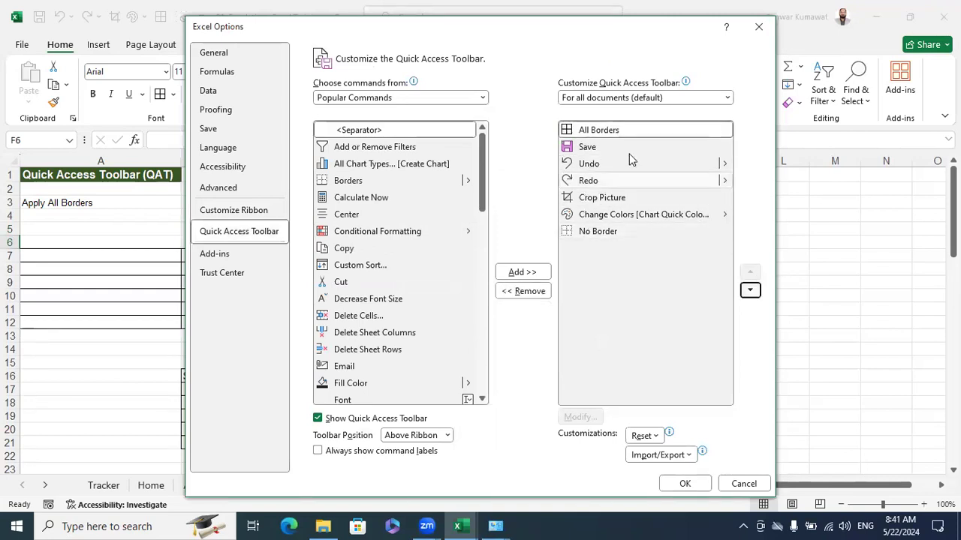
- Place No Border second, directly after All Borders, in the Quick Access Toolbar order and apply the changes
{"action": "left_click", "coordinate": [611, 233]}
{"action": "left_click", "coordinate": [750, 272]}
{"action": "left_click", "coordinate": [750, 272]}
{"action": "left_click", "coordinate": [750, 272]}
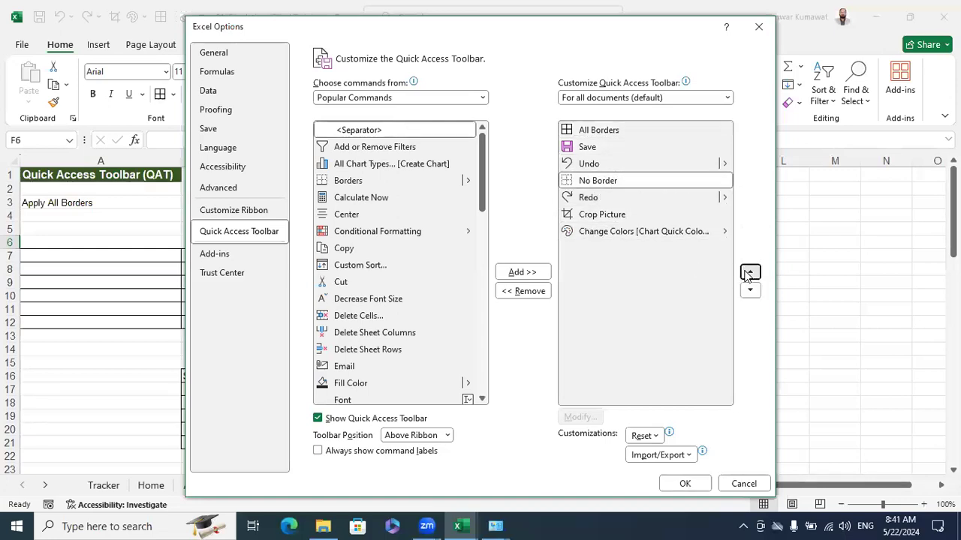
{"action": "left_click", "coordinate": [750, 272]}
{"action": "left_click", "coordinate": [750, 272]}
{"action": "left_click", "coordinate": [750, 272]}
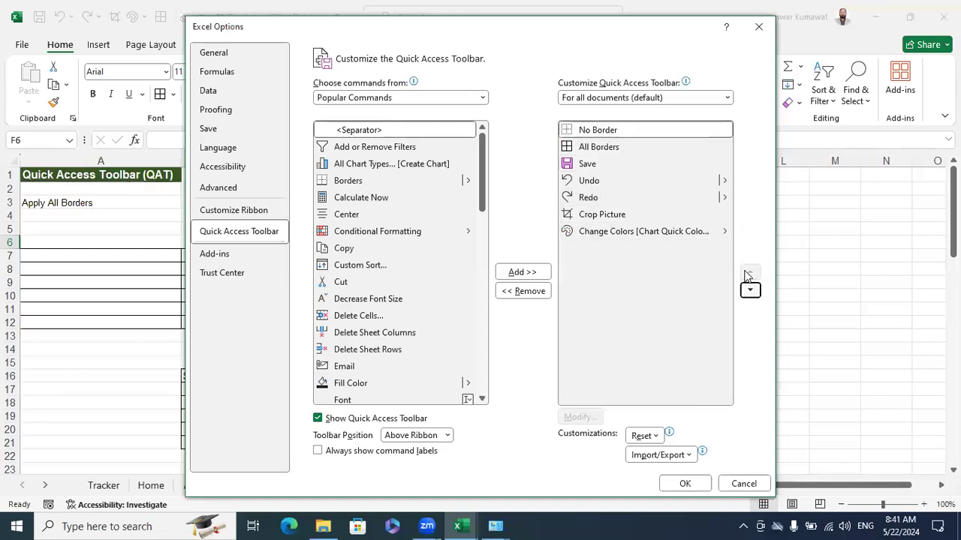
{"action": "left_click", "coordinate": [616, 148]}
{"action": "left_click", "coordinate": [750, 272]}
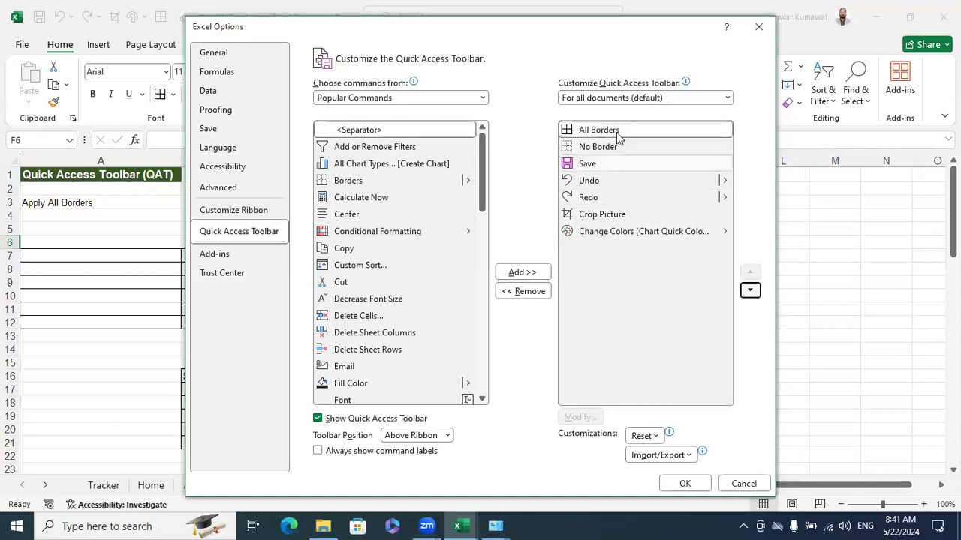
{"action": "left_click", "coordinate": [692, 483]}
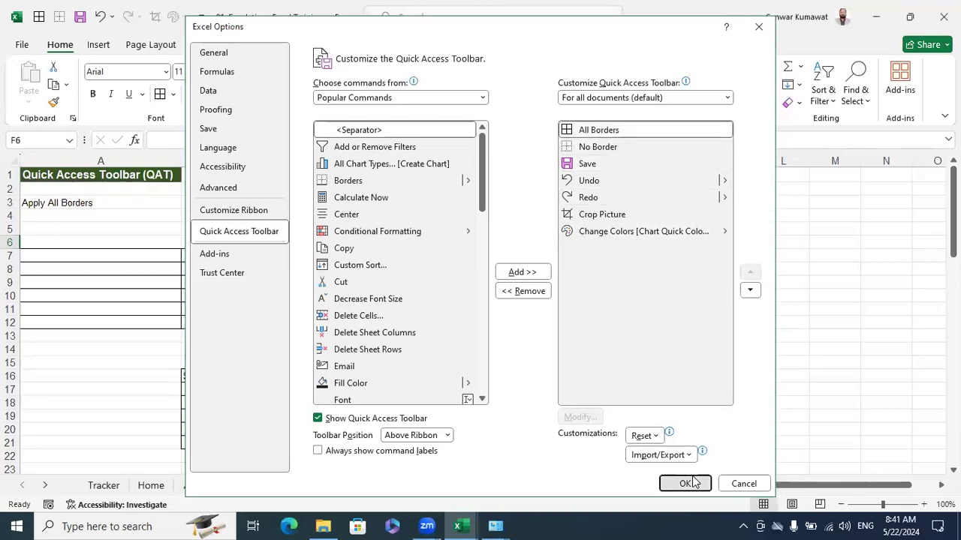
- Display the key tips to examine the numbers assigned to the reordered All Borders and No Border commands
{"action": "left_click", "coordinate": [637, 282]}
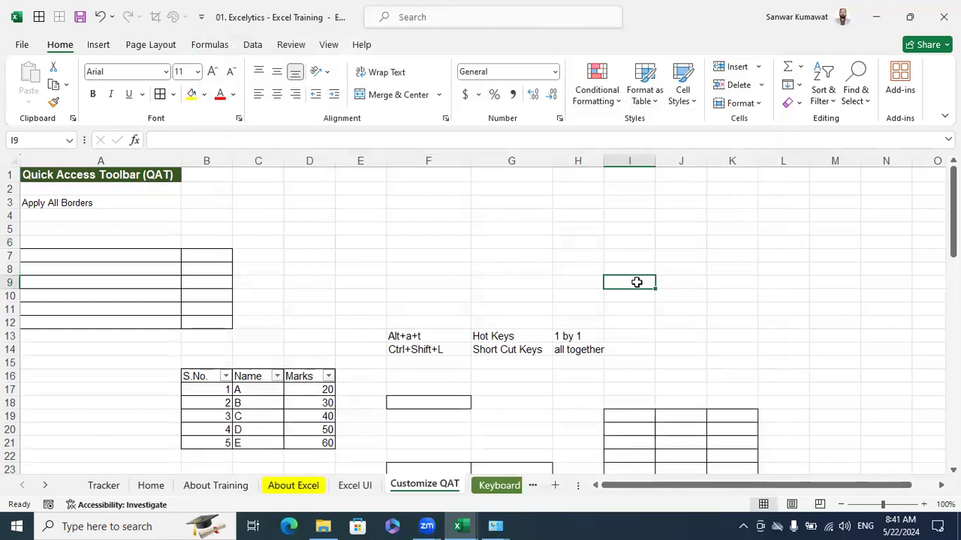
{"action": "key", "text": "alt"}
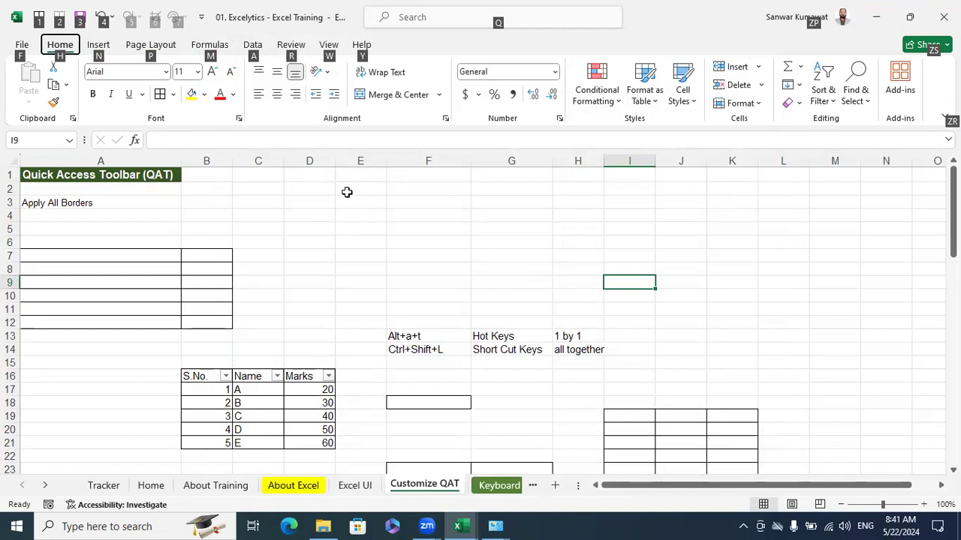
{"action": "left_click", "coordinate": [434, 230]}
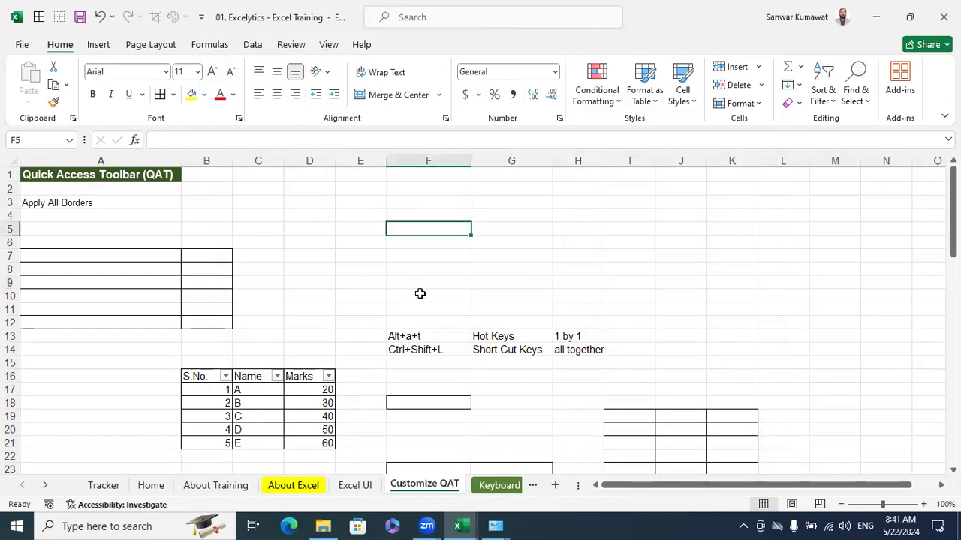
- Open the Keyboard Shortcuts List worksheet
{"action": "left_click", "coordinate": [45, 486]}
{"action": "left_click", "coordinate": [45, 487]}
{"action": "left_click", "coordinate": [45, 487]}
{"action": "left_click", "coordinate": [482, 258]}
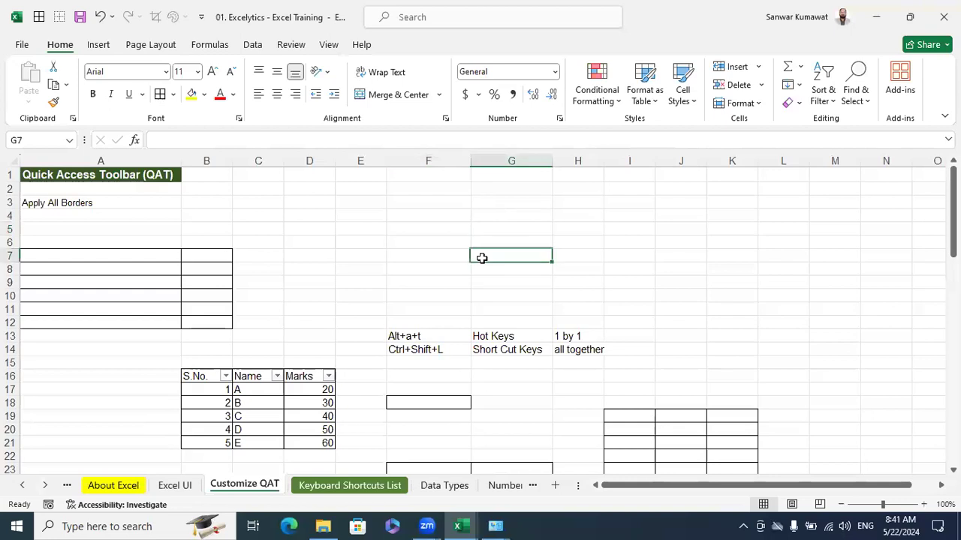
{"action": "left_click", "coordinate": [317, 489]}
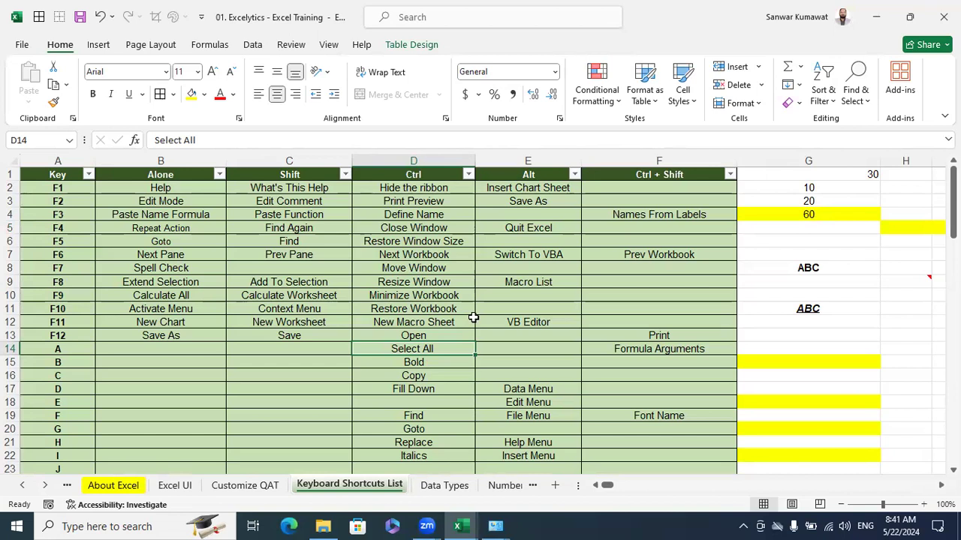
- Examine the shortcut table's Ctrl and Alt entries and select its columns A to E
{"action": "left_click", "coordinate": [454, 241]}
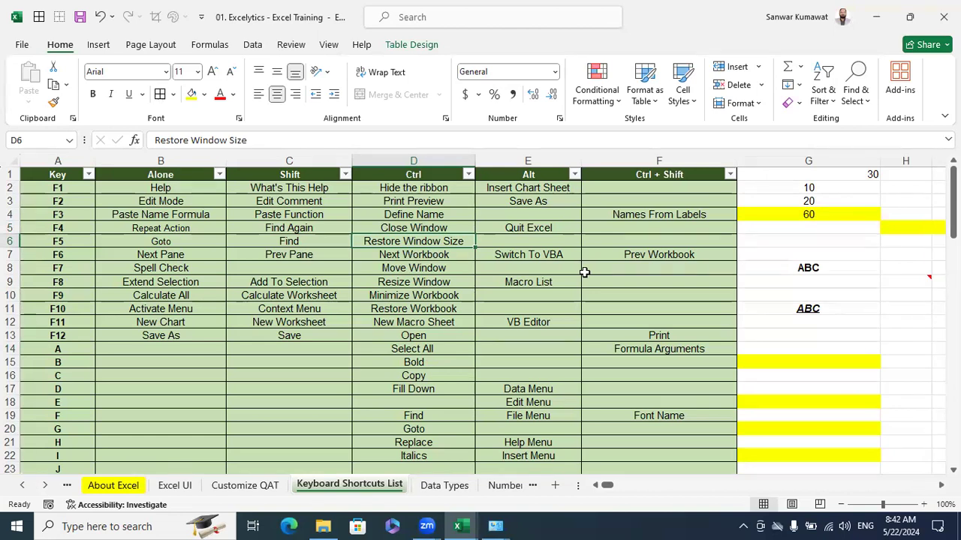
{"action": "left_click", "coordinate": [556, 280]}
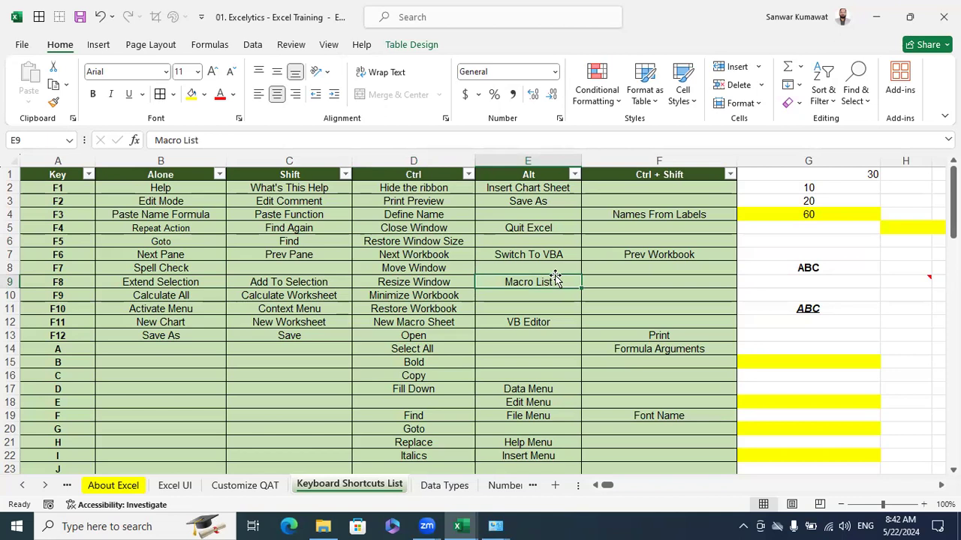
{"action": "left_click", "coordinate": [415, 268]}
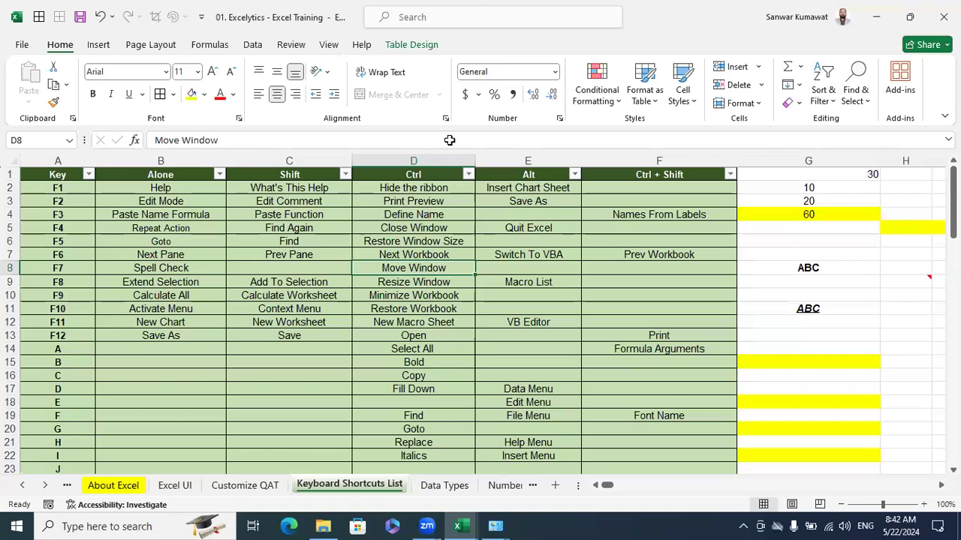
{"action": "left_click", "coordinate": [481, 284]}
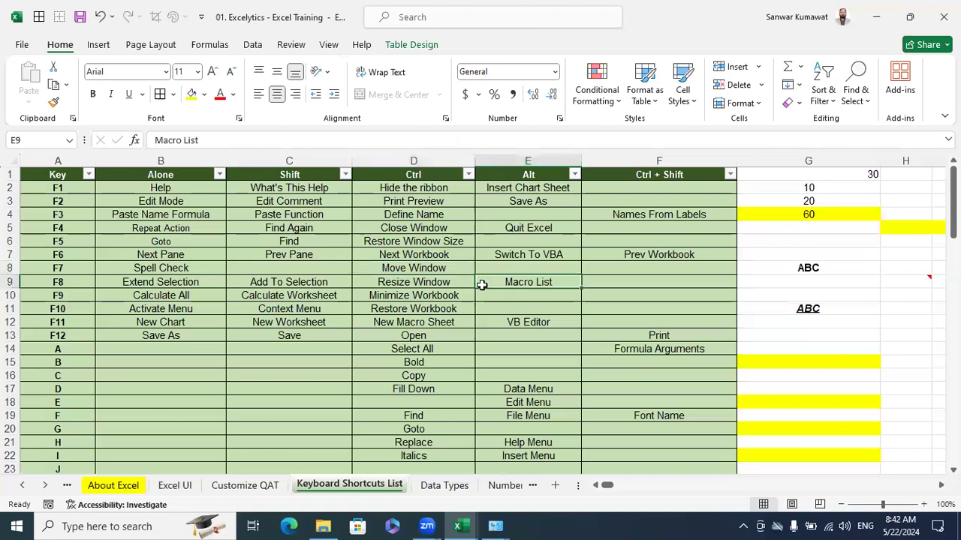
{"action": "left_click", "coordinate": [458, 297]}
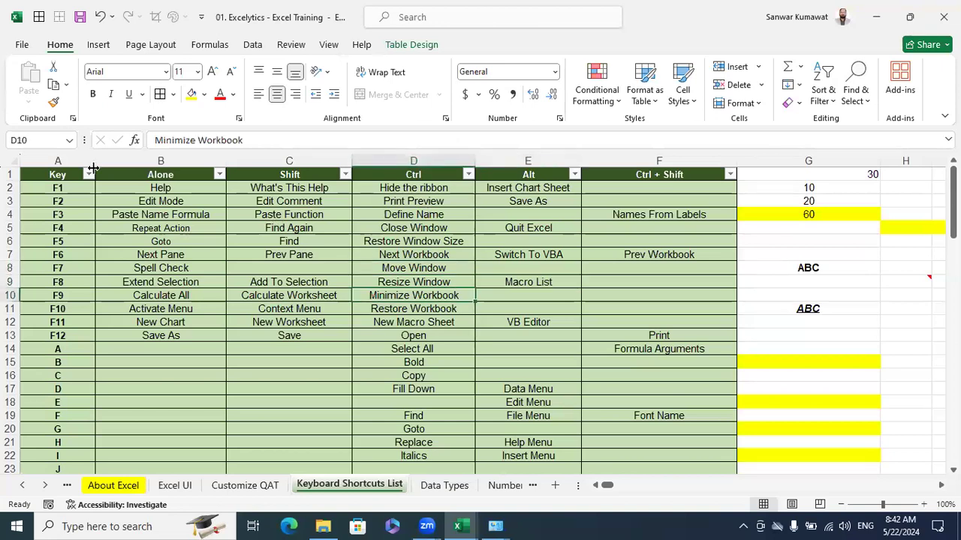
{"action": "left_click_drag", "start_coordinate": [70, 157], "coordinate": [581, 204]}
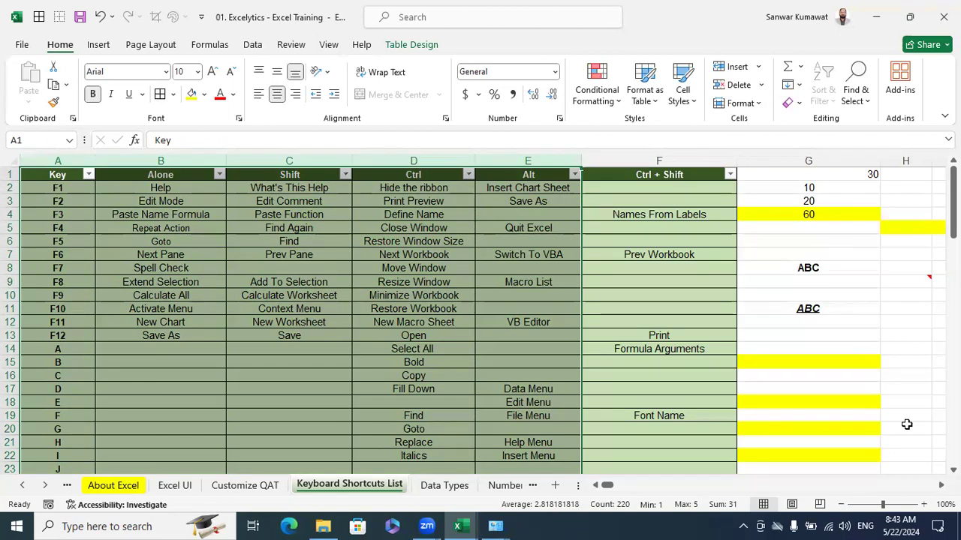
- Clear all contents and formatting from columns G to L beside the shortcut table
{"action": "scroll", "coordinate": [931, 468], "scroll_direction": "right", "scroll_amount": 1}
{"action": "scroll", "coordinate": [658, 218], "scroll_direction": "right", "scroll_amount": 2}
{"action": "left_click_drag", "start_coordinate": [491, 159], "coordinate": [791, 190]}
{"action": "left_click", "coordinate": [792, 102]}
{"action": "left_click", "coordinate": [794, 118]}
- Fill cell J2 with yellow
{"action": "left_click", "coordinate": [666, 252]}
{"action": "key", "text": "Up"}
{"action": "key", "text": "Up"}
{"action": "key", "text": "Up"}
{"action": "key", "text": "Up"}
{"action": "left_click", "coordinate": [688, 188]}
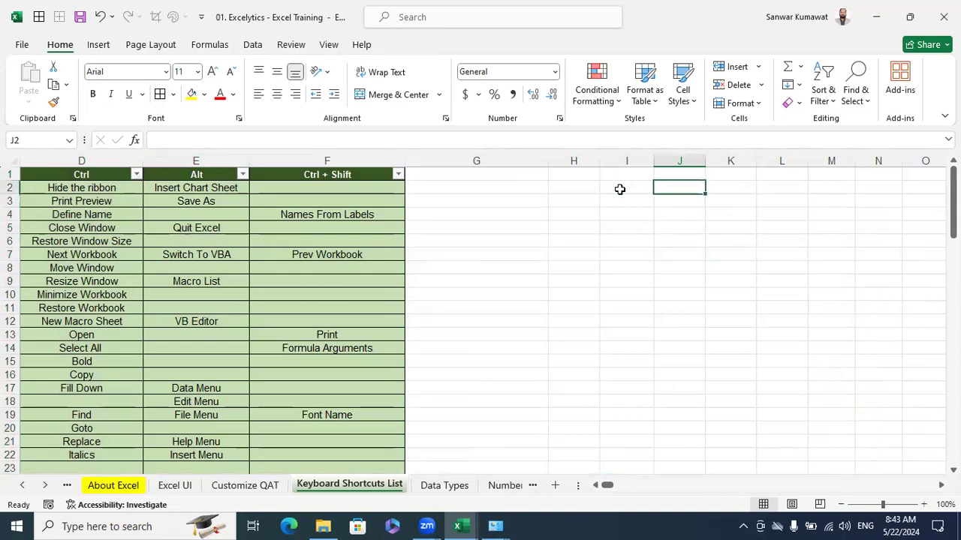
{"action": "left_click", "coordinate": [193, 97]}
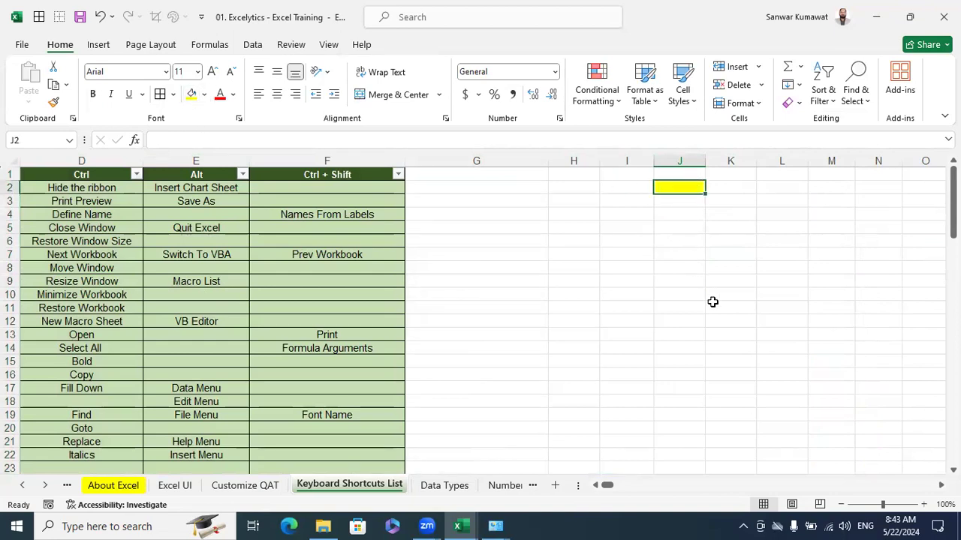
{"action": "left_click", "coordinate": [713, 305]}
- Repeat the yellow fill in cells J5, J8, J12, J16 and J20 with the Repeat Action command
{"action": "left_click", "coordinate": [686, 227]}
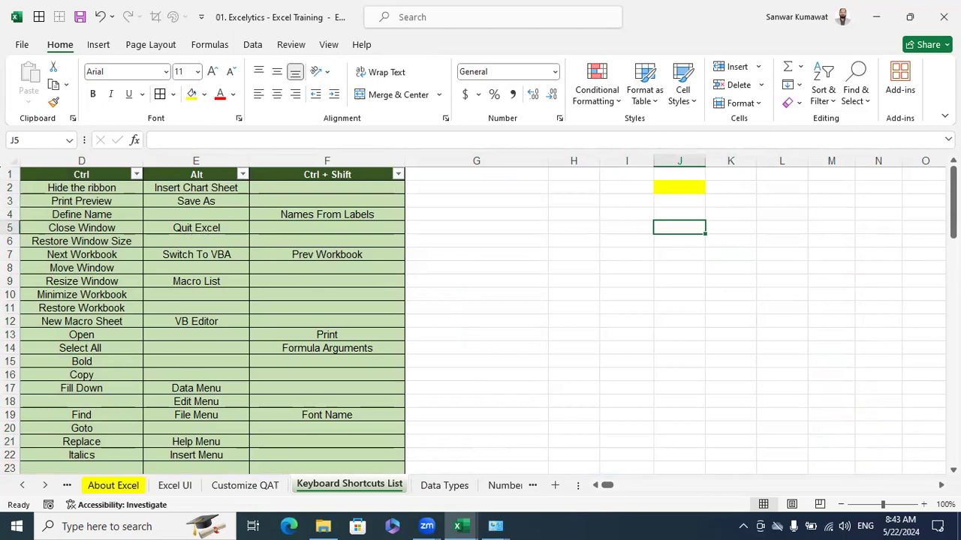
{"action": "key", "text": "F4"}
{"action": "key", "text": "Down"}
{"action": "key", "text": "Down"}
{"action": "key", "text": "Down"}
{"action": "key", "text": "F4"}
{"action": "key", "text": "Down"}
{"action": "key", "text": "Down"}
{"action": "key", "text": "Down"}
{"action": "key", "text": "Down"}
{"action": "key", "text": "F4"}
{"action": "key", "text": "Down"}
{"action": "key", "text": "Down"}
{"action": "key", "text": "Down"}
{"action": "key", "text": "Down"}
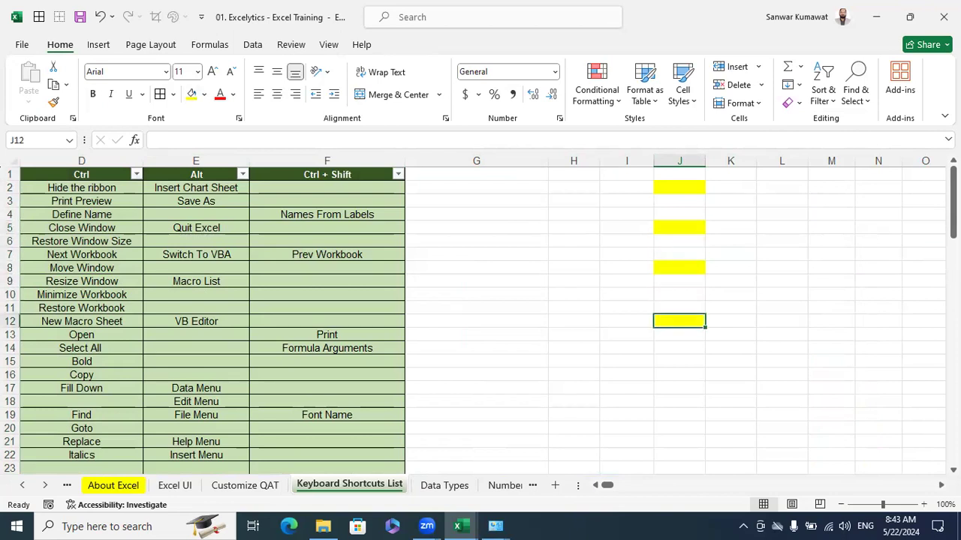
{"action": "key", "text": "F4"}
{"action": "key", "text": "Down"}
{"action": "key", "text": "Down"}
{"action": "key", "text": "Down"}
{"action": "key", "text": "Down"}
{"action": "key", "text": "F4"}
{"action": "key", "text": "Down"}
{"action": "key", "text": "Down"}
- Repeat the yellow fill in cells L15, L10 and L6 with the Repeat Action command
{"action": "key", "text": "Up"}
{"action": "key", "text": "Up"}
{"action": "key", "text": "Up"}
{"action": "key", "text": "Up"}
{"action": "key", "text": "Right"}
{"action": "key", "text": "Right"}
{"action": "key", "text": "Up"}
{"action": "key", "text": "Up"}
{"action": "key", "text": "Up"}
{"action": "key", "text": "F4"}
{"action": "key", "text": "Up"}
{"action": "key", "text": "Up"}
{"action": "key", "text": "Up"}
{"action": "key", "text": "Up"}
{"action": "key", "text": "Up"}
{"action": "key", "text": "F4"}
{"action": "key", "text": "Up"}
{"action": "key", "text": "Up"}
{"action": "key", "text": "Up"}
{"action": "key", "text": "Up"}
{"action": "key", "text": "F4"}
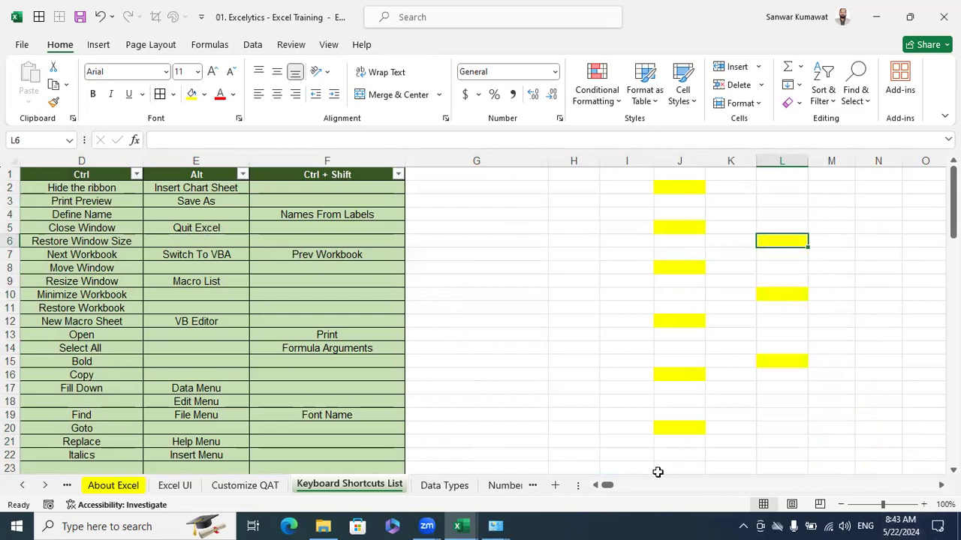
- Return to the shortcut table and examine the F4 Repeat Action and F2 Edit Mode entries
{"action": "left_click_drag", "start_coordinate": [610, 484], "coordinate": [599, 485]}
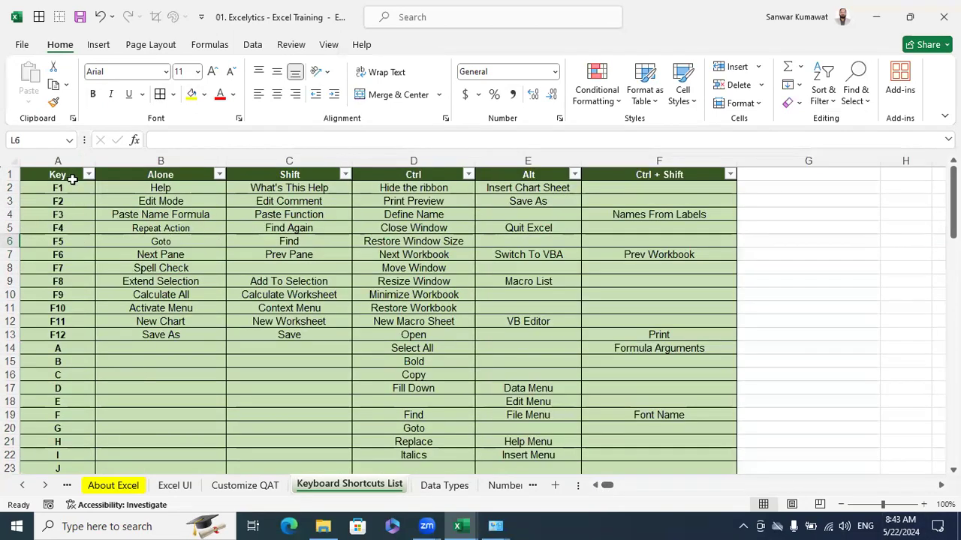
{"action": "left_click", "coordinate": [65, 163]}
{"action": "left_click", "coordinate": [53, 229]}
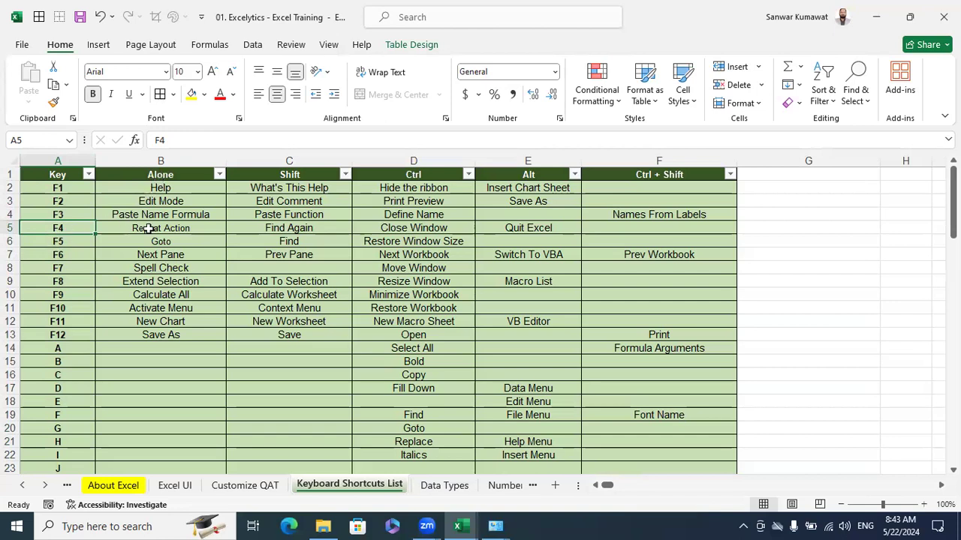
{"action": "left_click", "coordinate": [168, 235]}
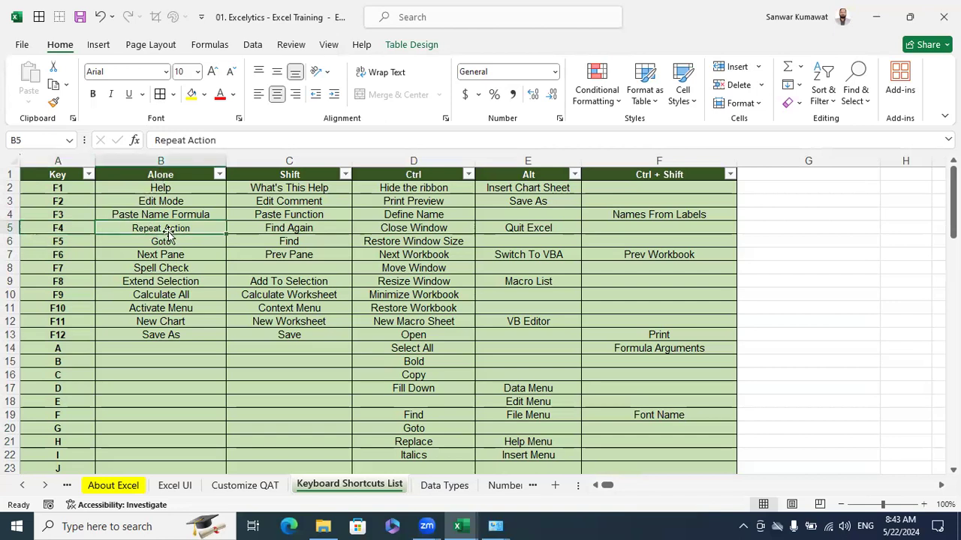
{"action": "left_click", "coordinate": [67, 202]}
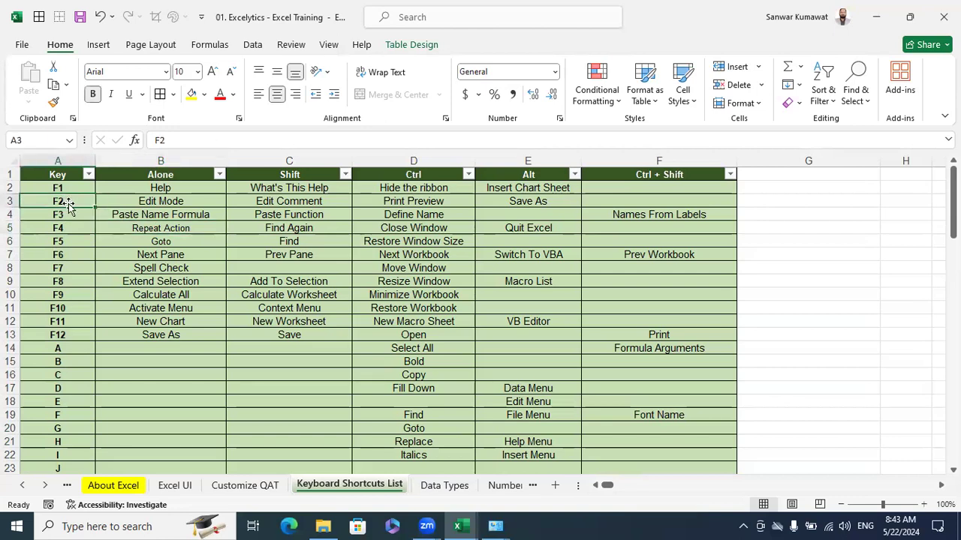
{"action": "left_click", "coordinate": [180, 203]}
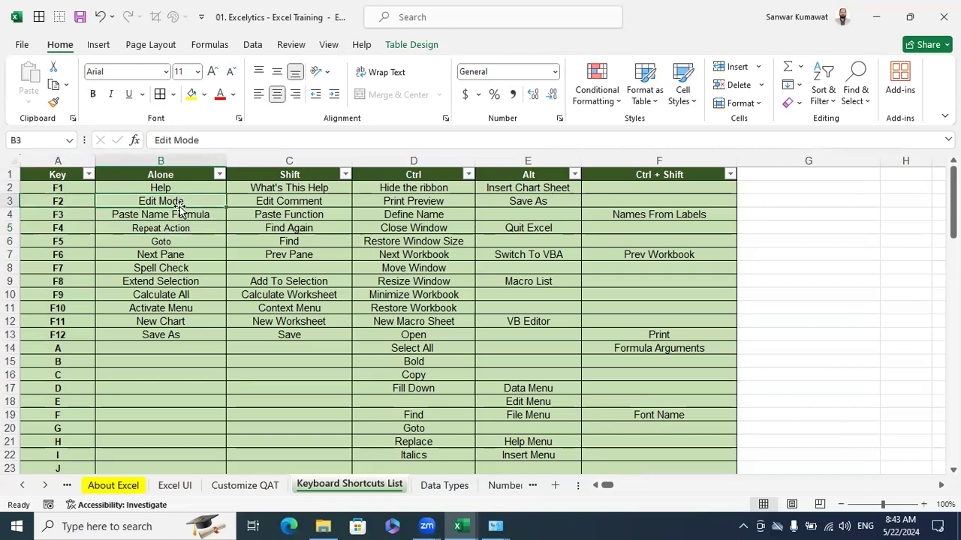
- Enter 10, 20 and 30 in cells H3, H4 and H5 beside the shortcut table
{"action": "left_click", "coordinate": [835, 216]}
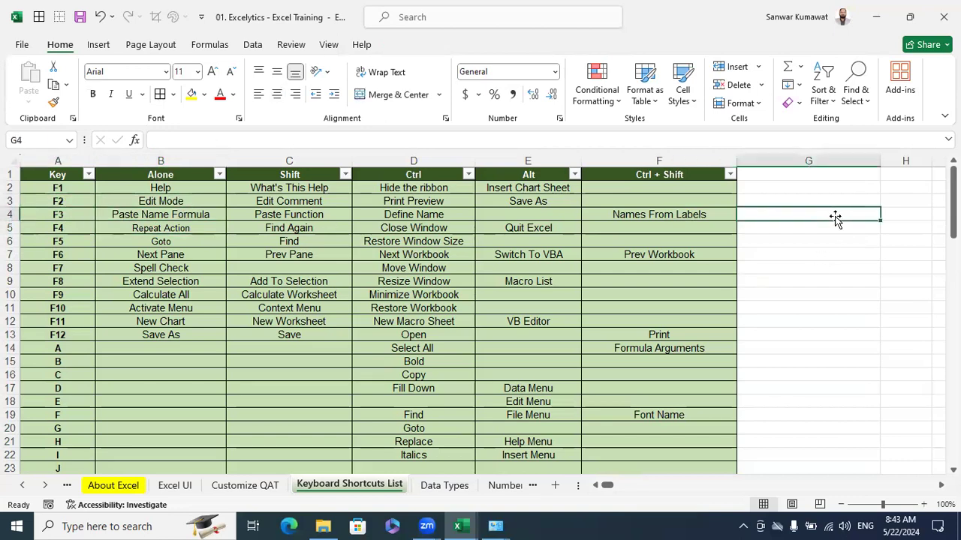
{"action": "key", "text": "Up"}
{"action": "key", "text": "Right"}
{"action": "type", "text": "10"}
{"action": "key", "text": "Return"}
{"action": "type", "text": "20"}
{"action": "key", "text": "Return"}
{"action": "type", "text": "30"}
{"action": "key", "text": "Return"}
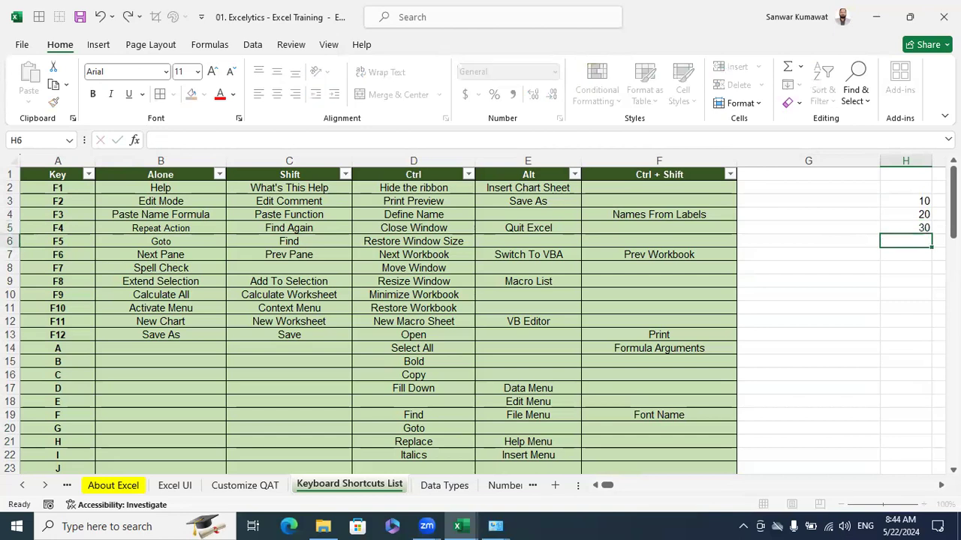
- Sum H3:H5 in cell H6 with AutoSum, and view the formula in Edit Mode before committing it
{"action": "key", "text": "alt+equal"}
{"action": "key", "text": "Return"}
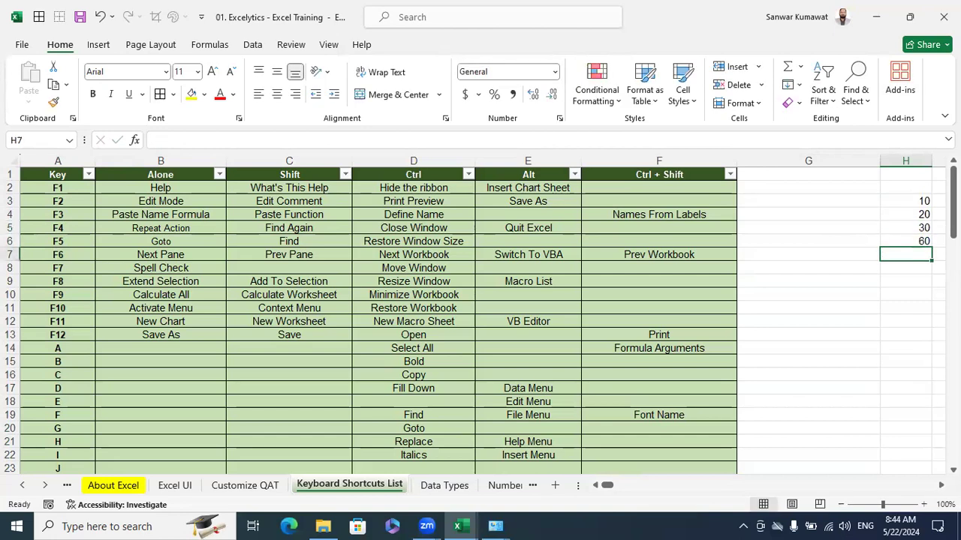
{"action": "key", "text": "Up"}
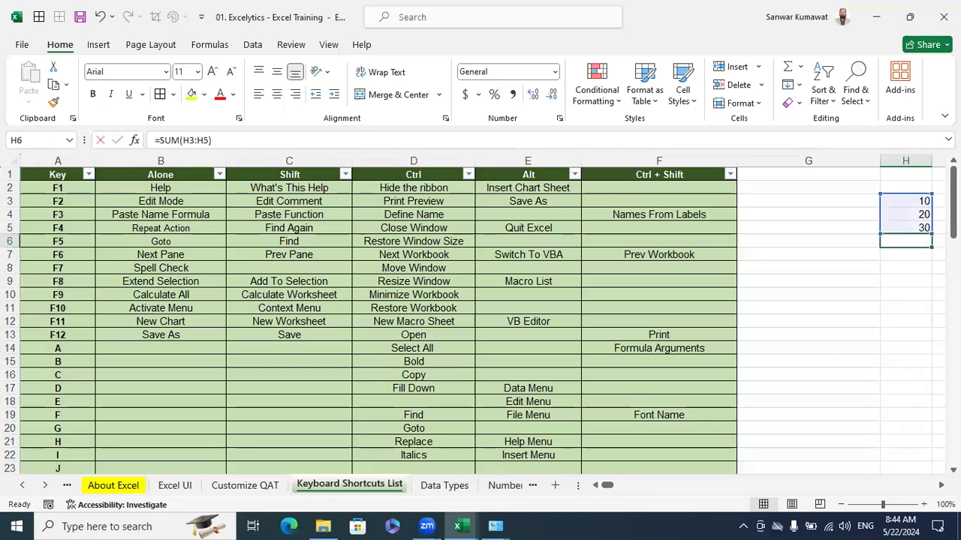
{"action": "key", "text": "F2"}
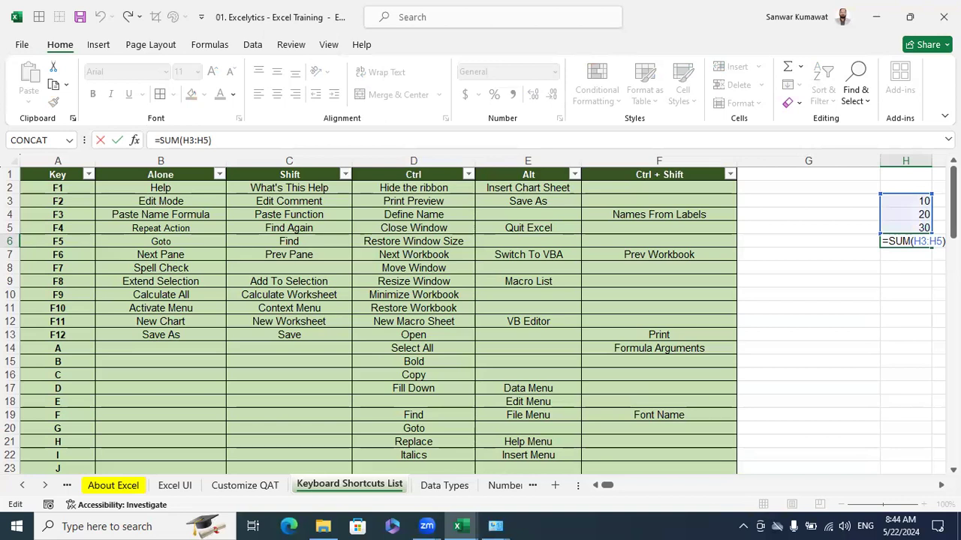
{"action": "key", "text": "ctrl+Return"}
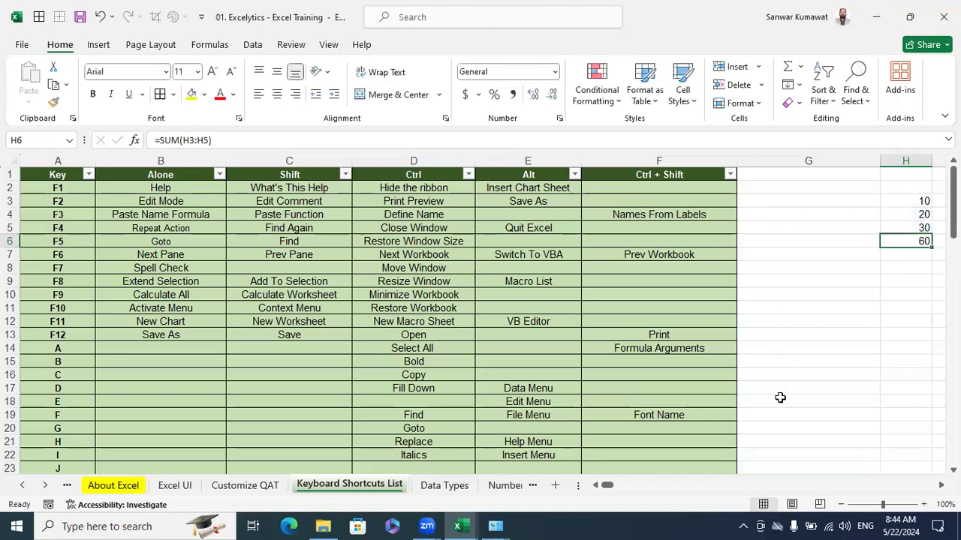
- Insert a comment without added text on cell H11 and select cell H14
{"action": "left_click", "coordinate": [845, 304]}
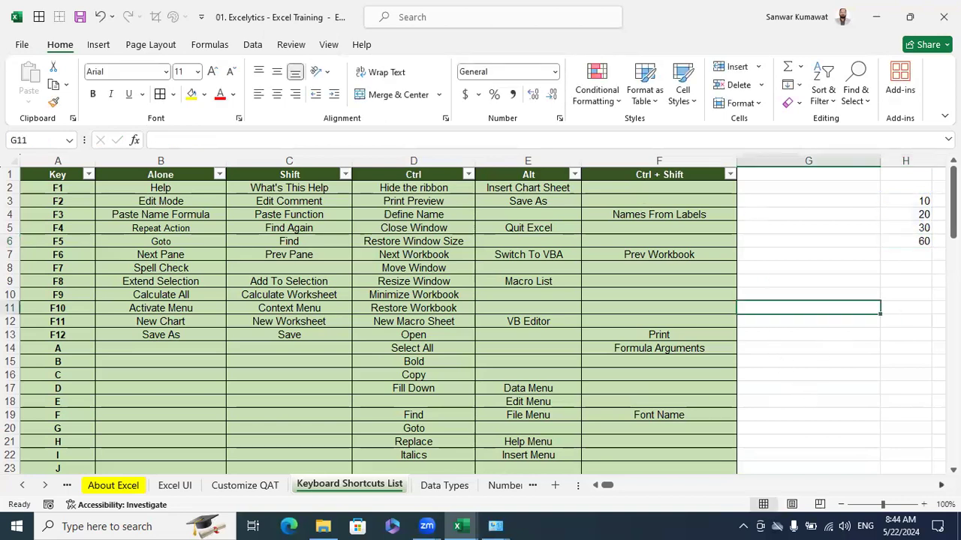
{"action": "scroll", "coordinate": [836, 398], "scroll_direction": "right", "scroll_amount": 3}
{"action": "left_click", "coordinate": [588, 310]}
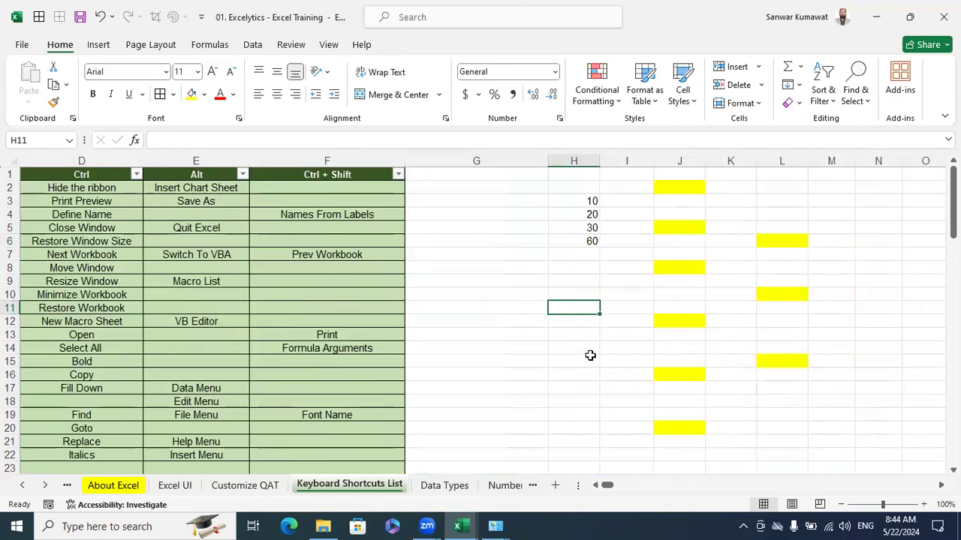
{"action": "right_click", "coordinate": [575, 309]}
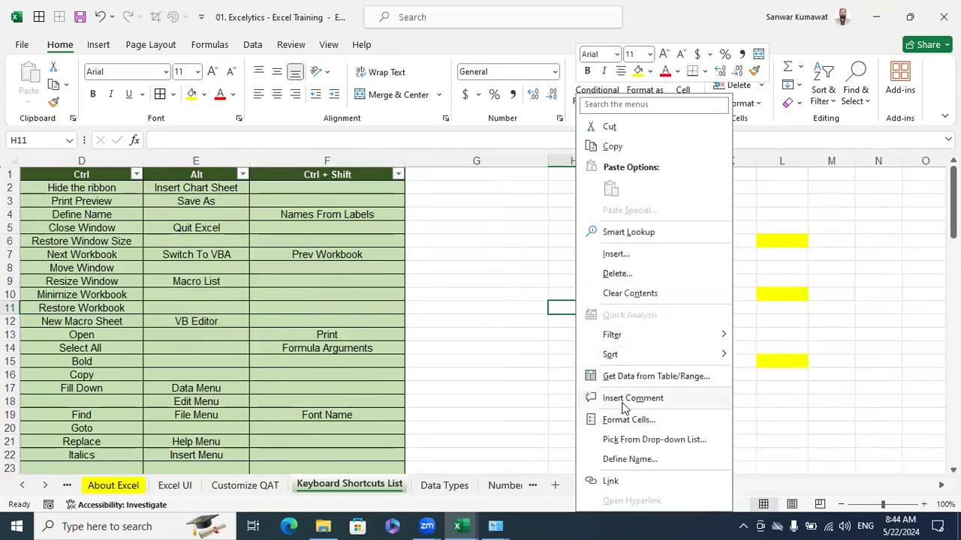
{"action": "left_click", "coordinate": [622, 406]}
{"action": "left_click", "coordinate": [585, 403]}
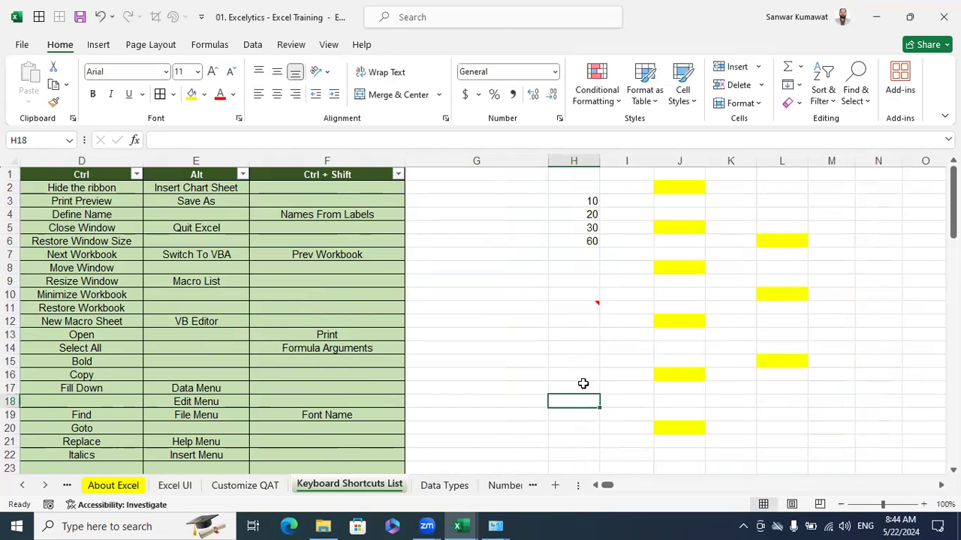
{"action": "left_click", "coordinate": [586, 351]}
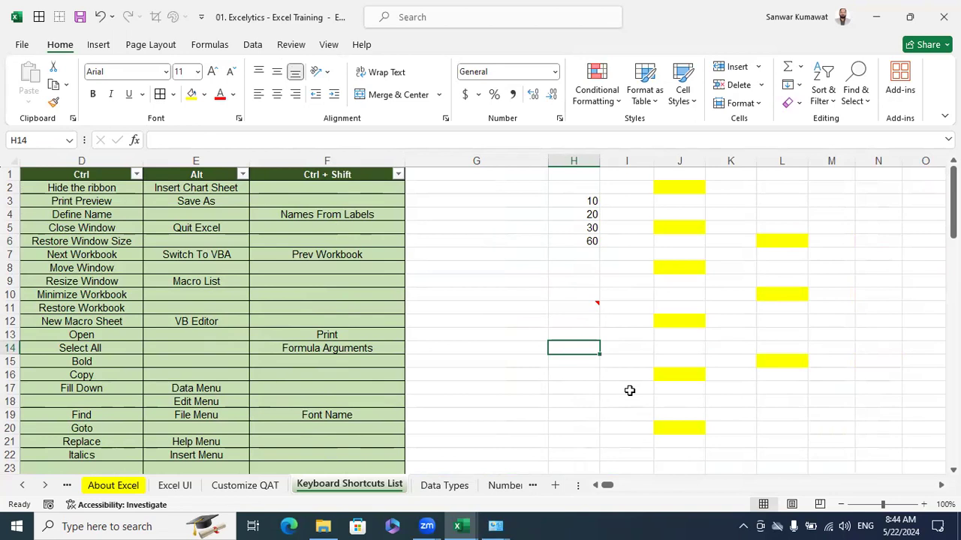
{"action": "key", "text": "shift+F3"}
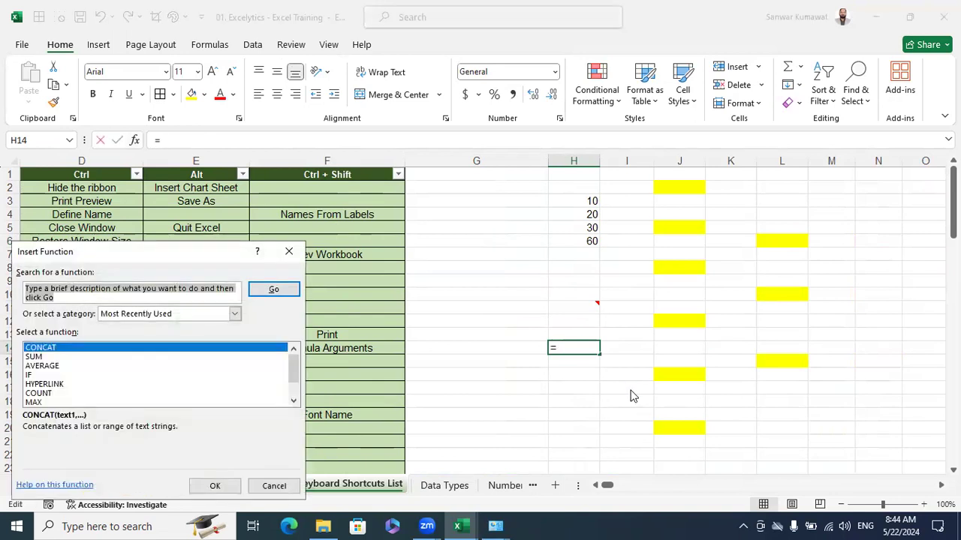
{"action": "key", "text": "Escape"}
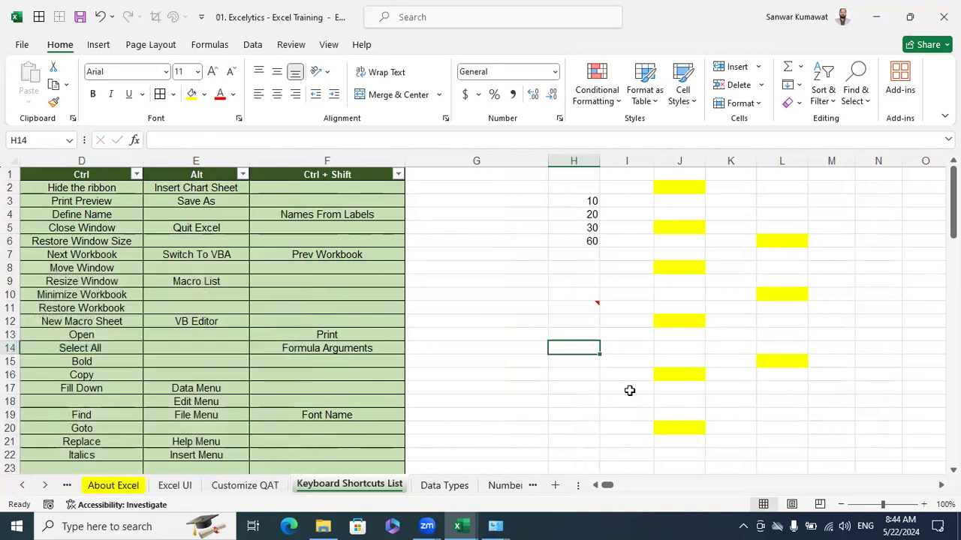
{"action": "key", "text": "shift+F3"}
{"action": "key", "text": "Escape"}
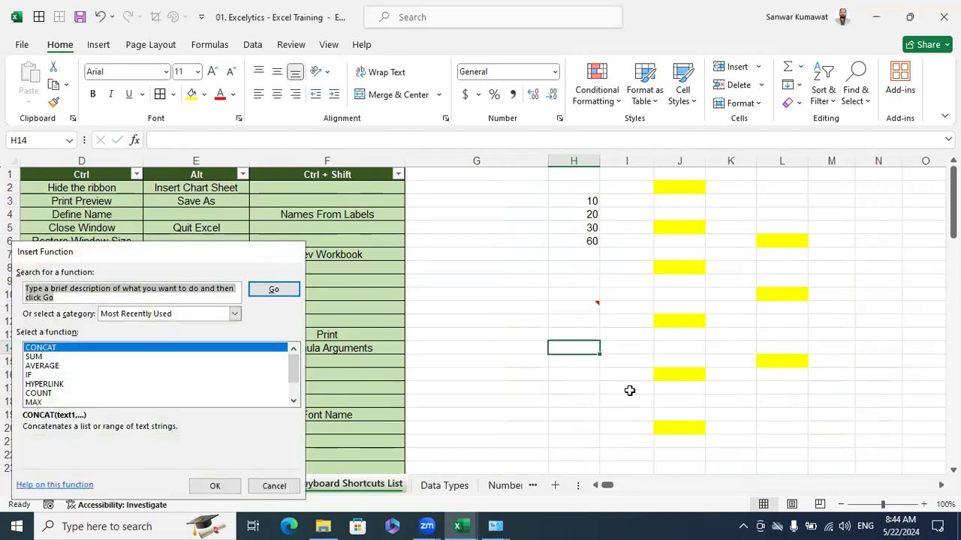
- Insert comments without added text on cells H14 and I22
{"action": "key", "text": "shift+F2"}
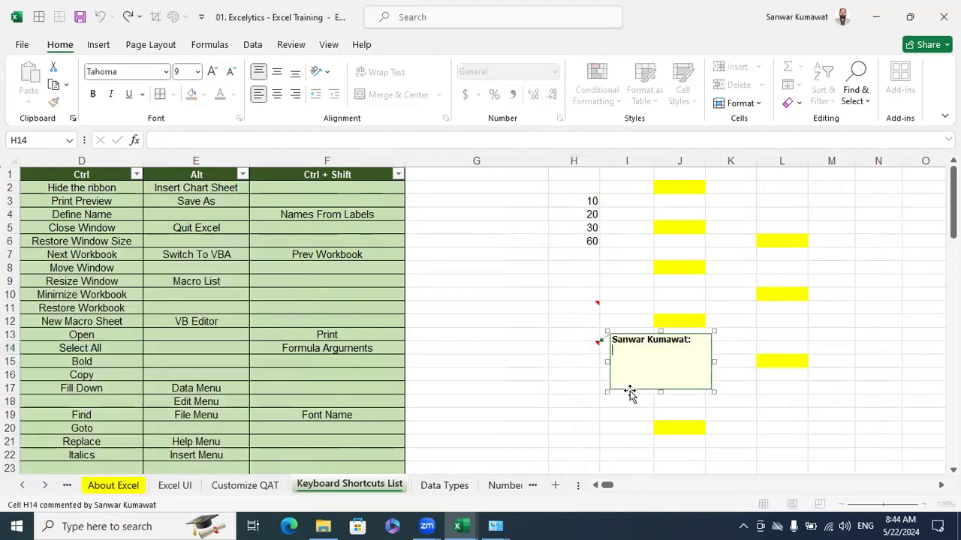
{"action": "scroll", "coordinate": [615, 409], "scroll_direction": "down", "scroll_amount": 1}
{"action": "left_click", "coordinate": [613, 411]}
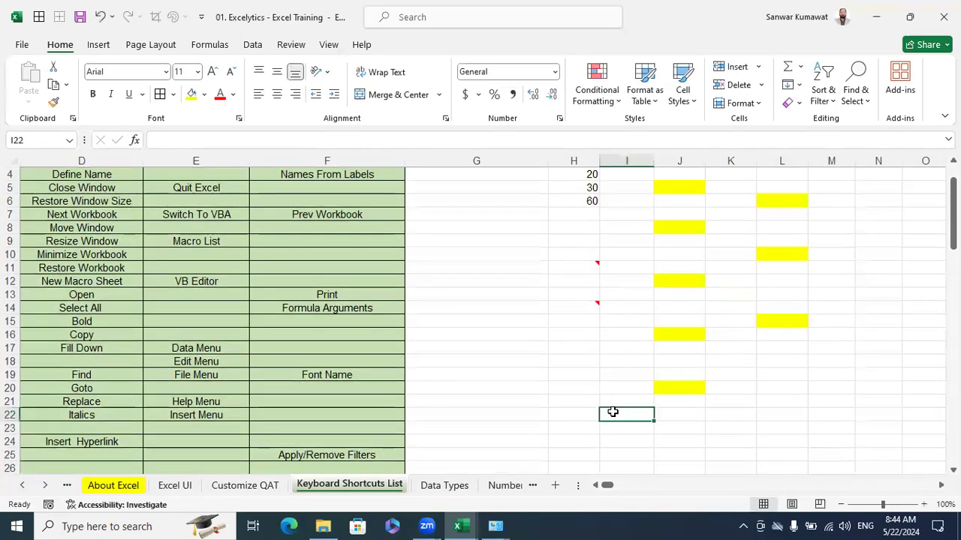
{"action": "key", "text": "shift+F2"}
{"action": "key", "text": "Escape"}
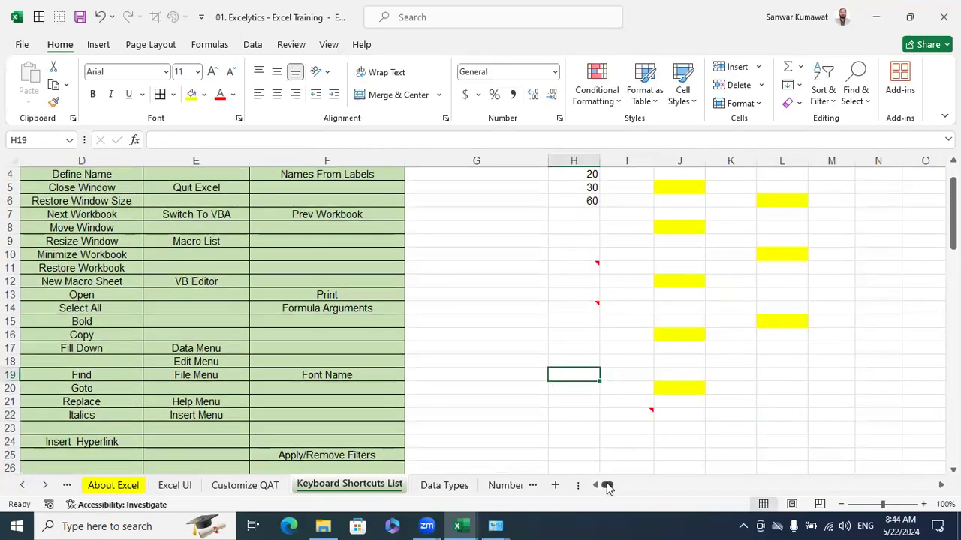
- Return to the shortcut table and examine the Shift entries for F2 and F11 and the Ctrl entries for A and B
{"action": "scroll", "coordinate": [602, 484], "scroll_direction": "left", "scroll_amount": 3}
{"action": "scroll", "coordinate": [330, 345], "scroll_direction": "up", "scroll_amount": 1}
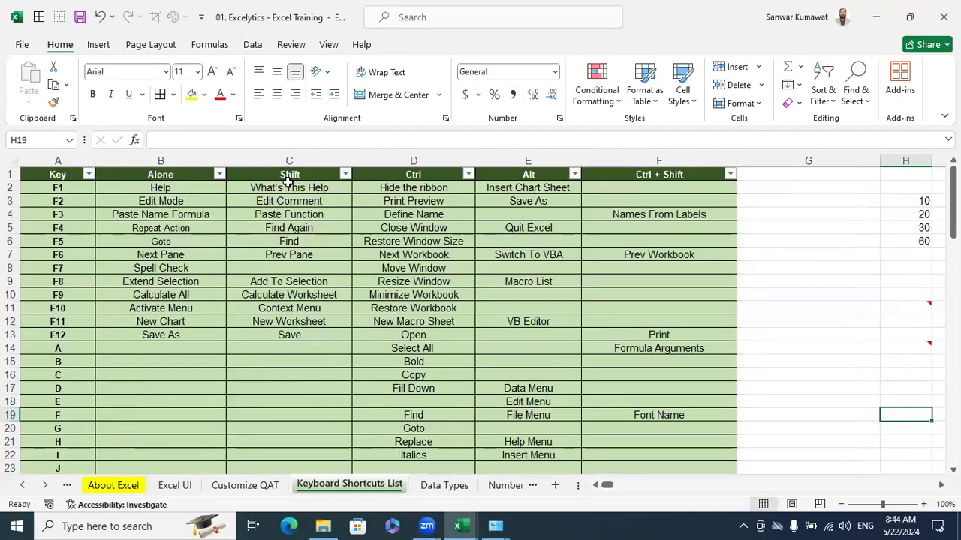
{"action": "left_click", "coordinate": [294, 174]}
{"action": "left_click", "coordinate": [67, 201]}
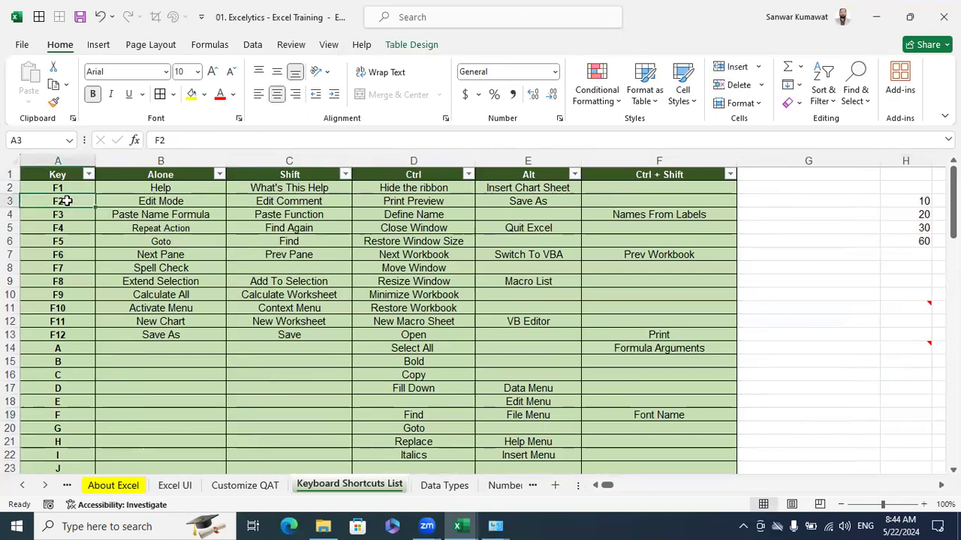
{"action": "left_click", "coordinate": [310, 203]}
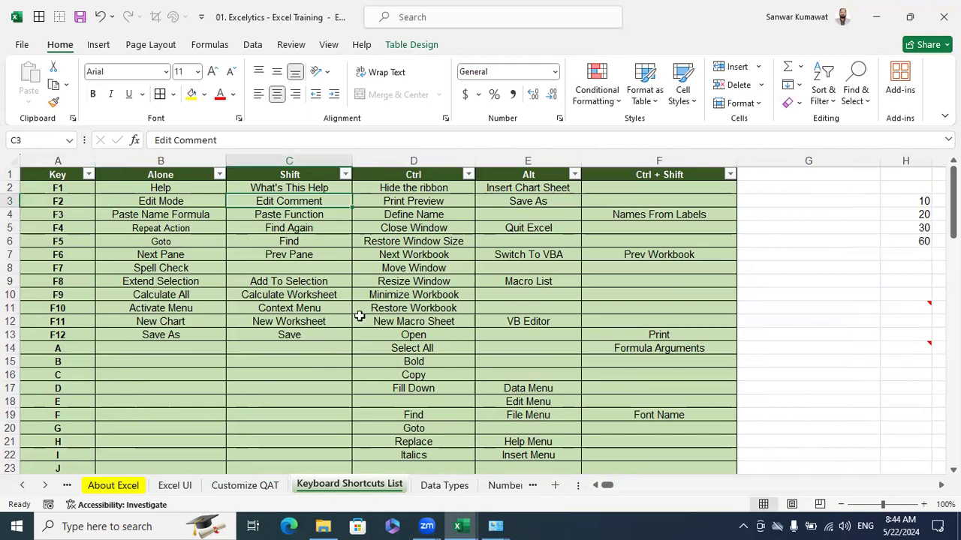
{"action": "right_click", "coordinate": [342, 482]}
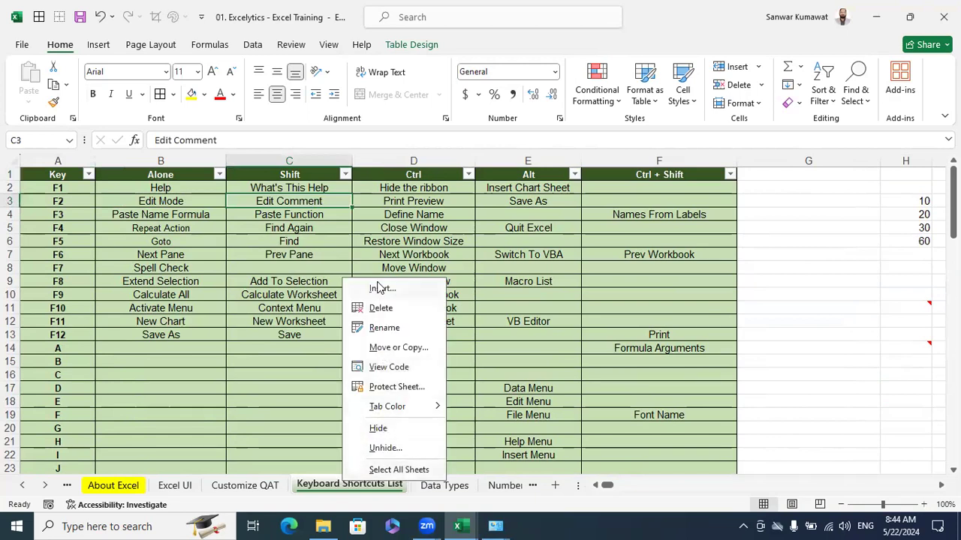
{"action": "left_click", "coordinate": [570, 296]}
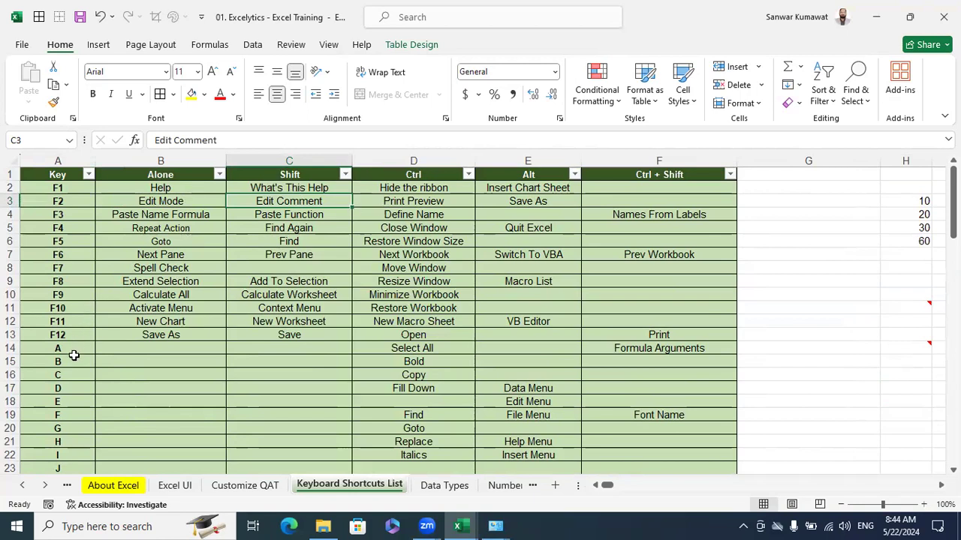
{"action": "left_click", "coordinate": [68, 321]}
{"action": "left_click", "coordinate": [297, 322]}
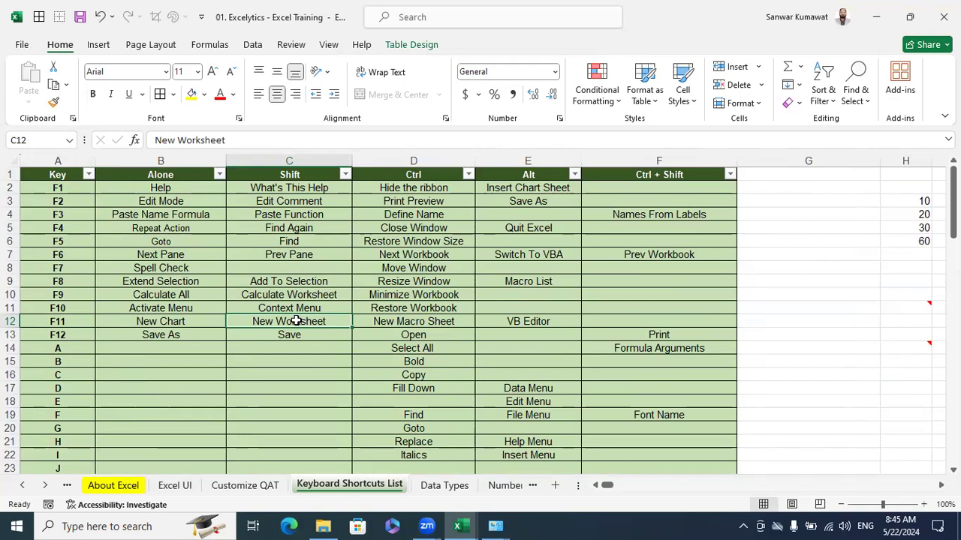
{"action": "left_click", "coordinate": [424, 178]}
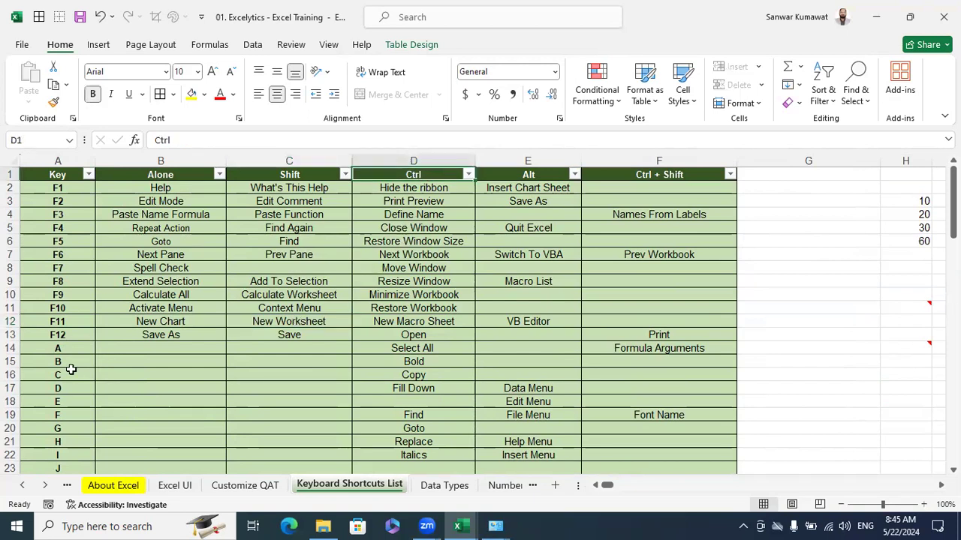
{"action": "left_click", "coordinate": [424, 347]}
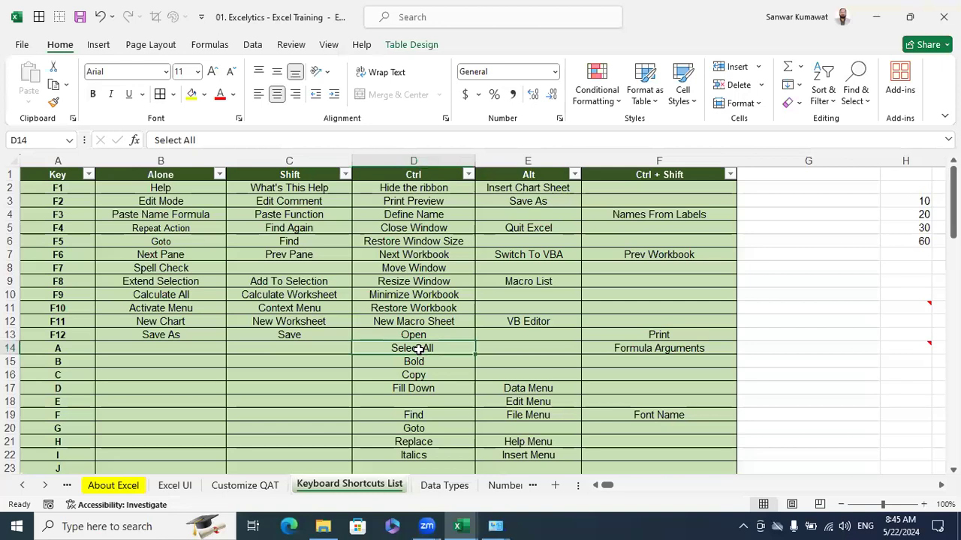
{"action": "left_click", "coordinate": [419, 178]}
{"action": "left_click", "coordinate": [443, 362]}
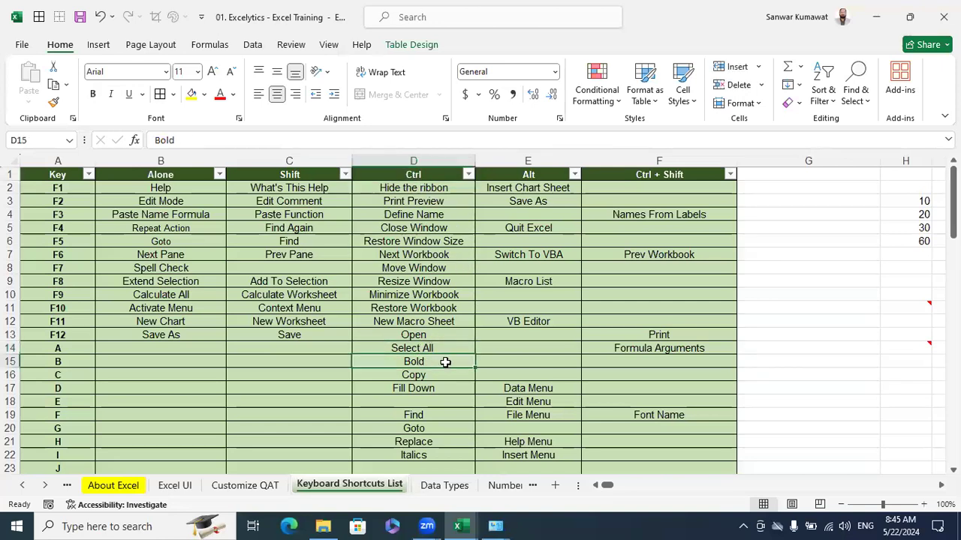
- Enter the text Excel in cell G11
{"action": "left_click", "coordinate": [837, 304]}
{"action": "type", "text": "Excel"}
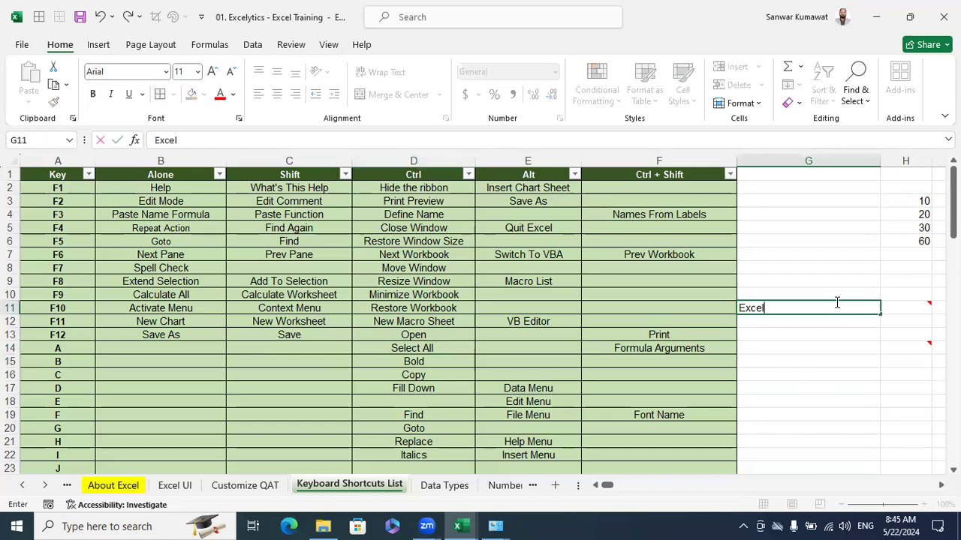
{"action": "key", "text": "Return"}
{"action": "key", "text": "ctrl+z"}
- Enter the text Excel in cell I15 and make it bold
{"action": "key", "text": "Right"}
{"action": "key", "text": "Right"}
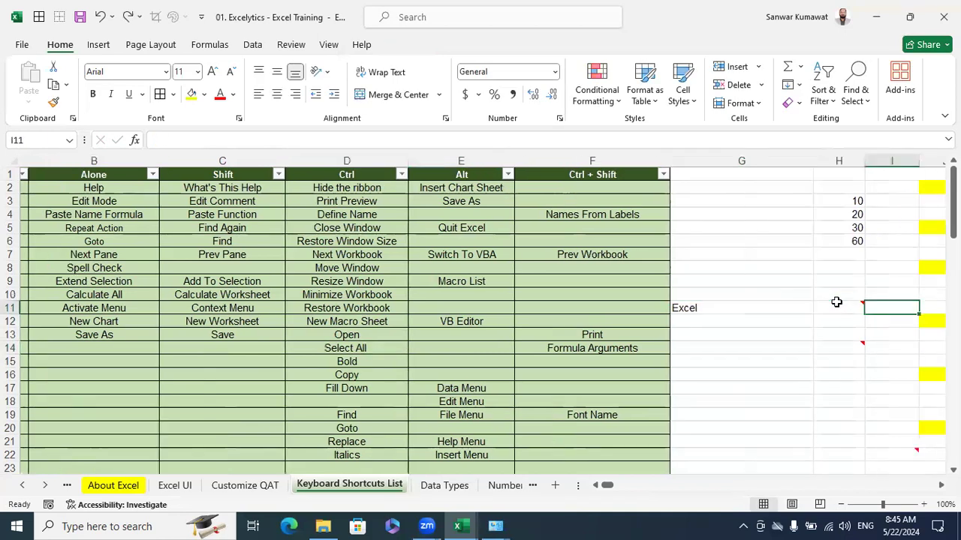
{"action": "key", "text": "Down"}
{"action": "key", "text": "Down"}
{"action": "key", "text": "Down"}
{"action": "key", "text": "Down"}
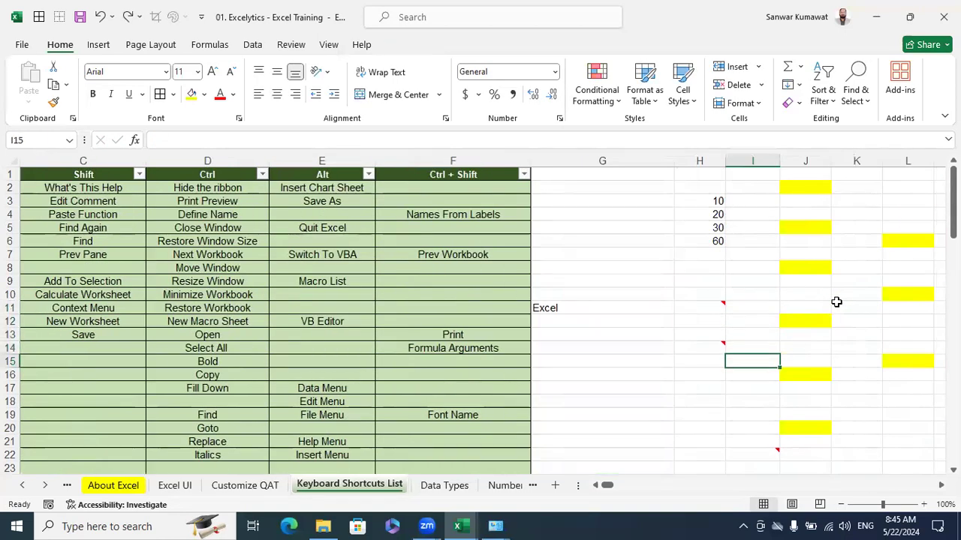
{"action": "type", "text": "Exce"}
{"action": "key", "text": "Return"}
{"action": "key", "text": "Up"}
{"action": "key", "text": "F2"}
{"action": "type", "text": "l"}
{"action": "key", "text": "Return"}
{"action": "key", "text": "Up"}
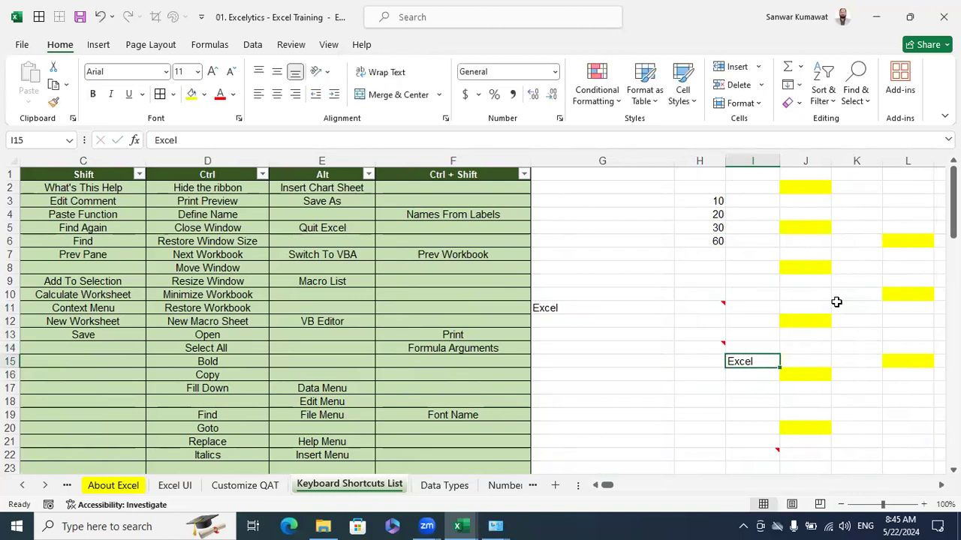
{"action": "key", "text": "ctrl+b"}
- Enter the text Excel in cell I18 and format it as bold, italic and underlined
{"action": "key", "text": "Down"}
{"action": "key", "text": "Down"}
{"action": "key", "text": "Down"}
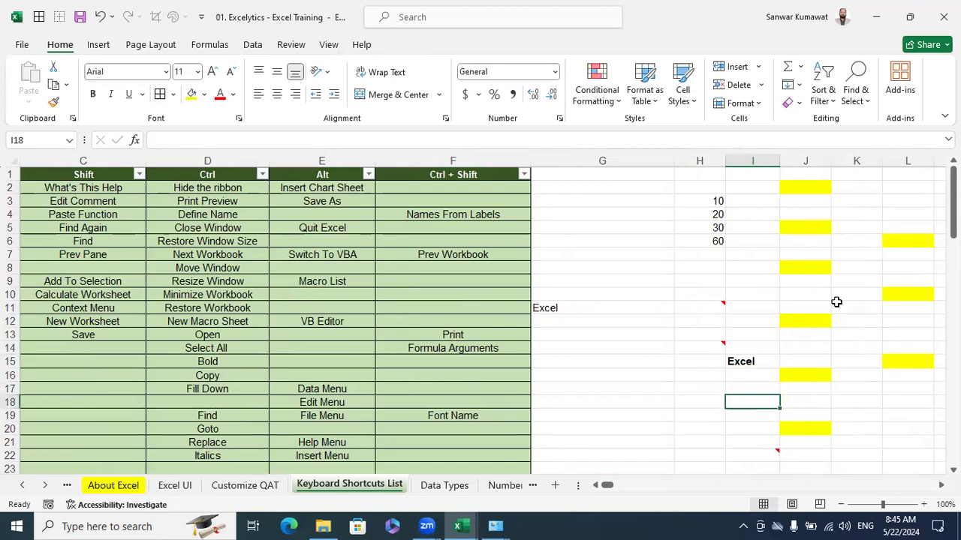
{"action": "type", "text": "Excel"}
{"action": "key", "text": "Return"}
{"action": "key", "text": "Up"}
{"action": "key", "text": "ctrl+b"}
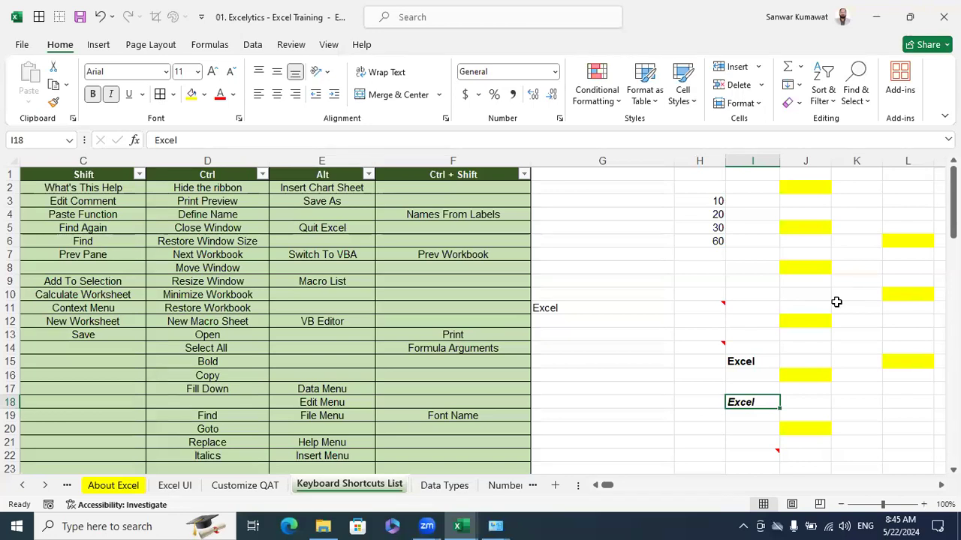
{"action": "key", "text": "ctrl+u"}
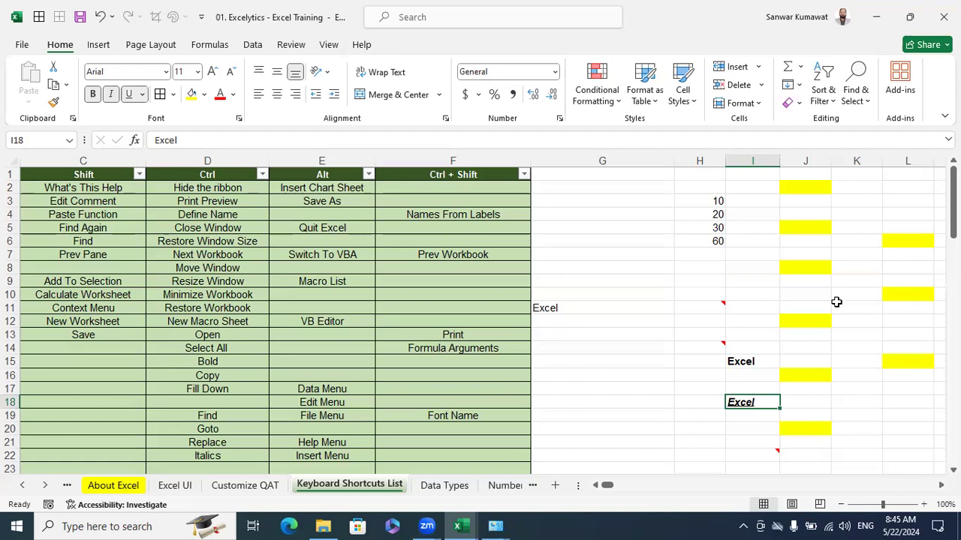
- Examine the shortcut table rows for the 2, 3 and 4 number keys, selecting all three rows
{"action": "left_click_drag", "start_coordinate": [600, 485], "coordinate": [601, 485]}
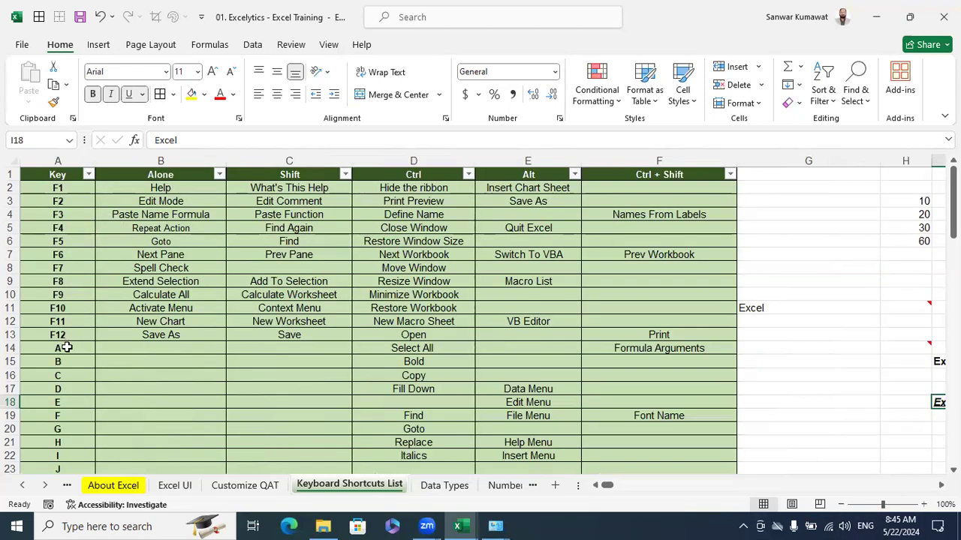
{"action": "scroll", "coordinate": [78, 370], "scroll_direction": "down", "scroll_amount": 8}
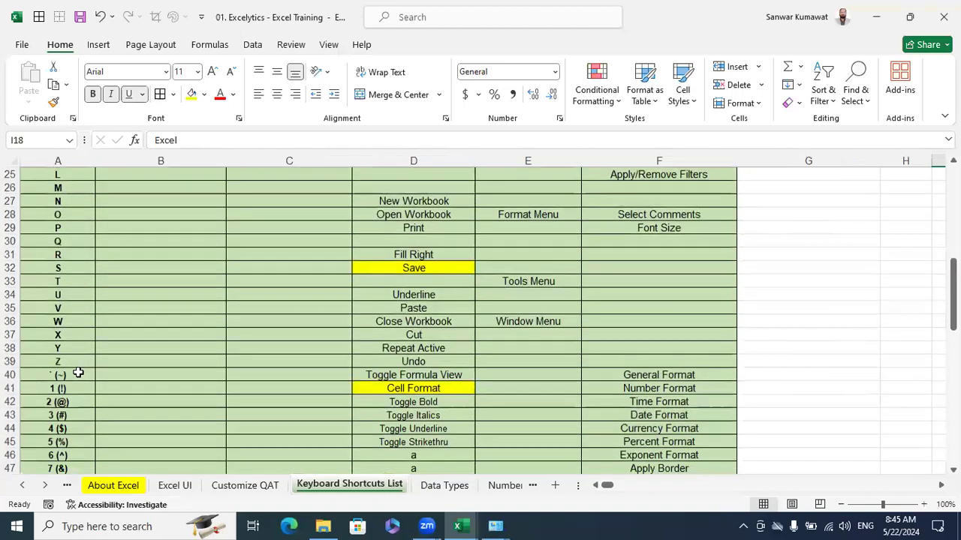
{"action": "scroll", "coordinate": [78, 373], "scroll_direction": "down", "scroll_amount": 1}
{"action": "left_click", "coordinate": [58, 363]}
{"action": "key", "text": "shift+space"}
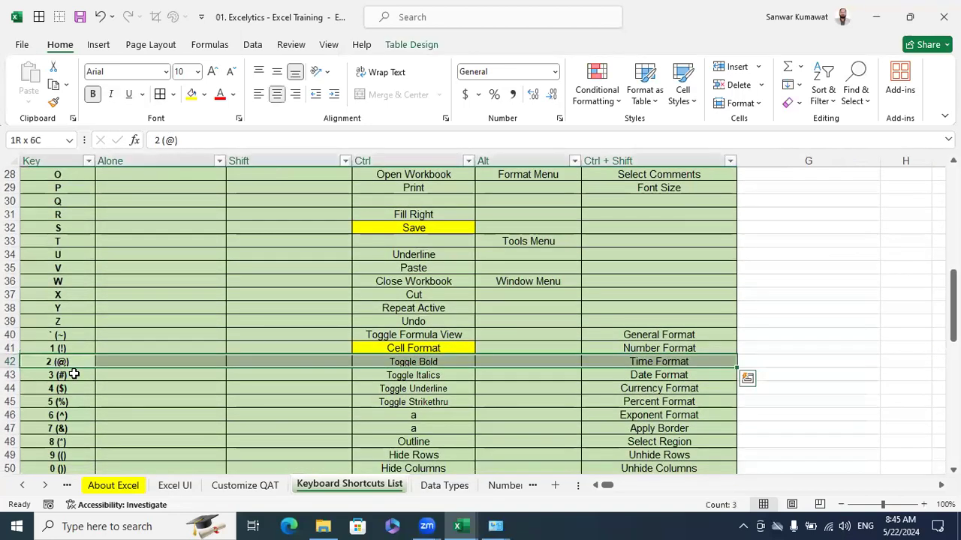
{"action": "key", "text": "shift+Down"}
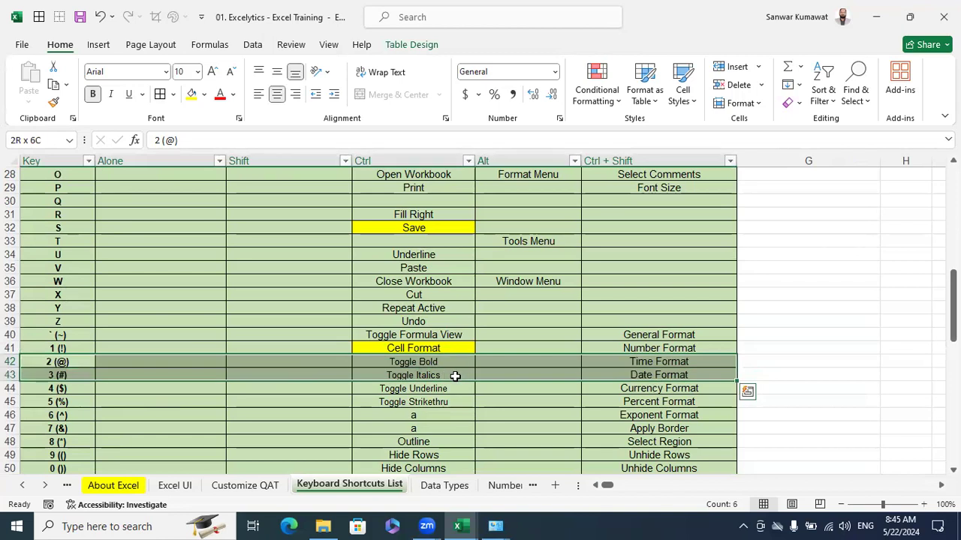
{"action": "key", "text": "shift+Down"}
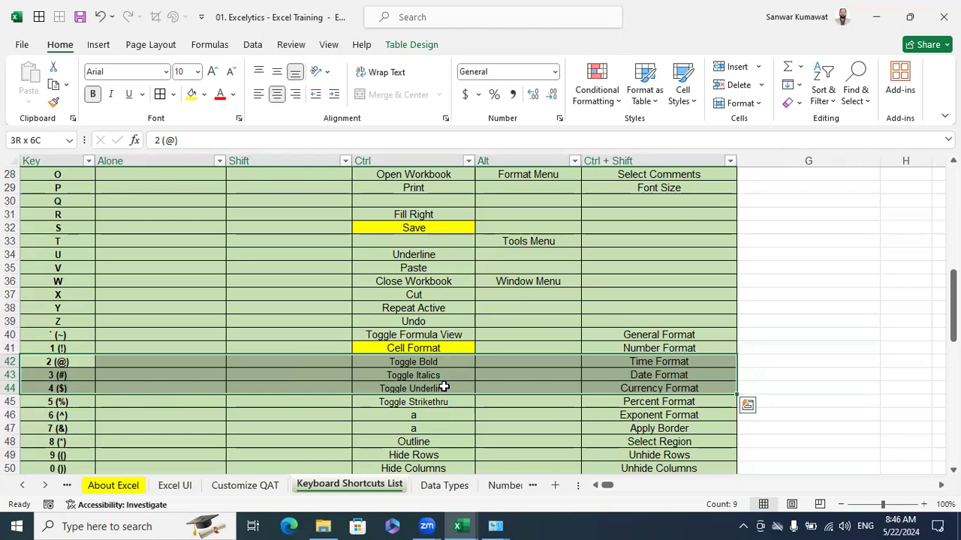
- Return to the start of the shortcut table and examine the Key column and its F4 entry
{"action": "scroll", "coordinate": [444, 386], "scroll_direction": "up", "scroll_amount": 9}
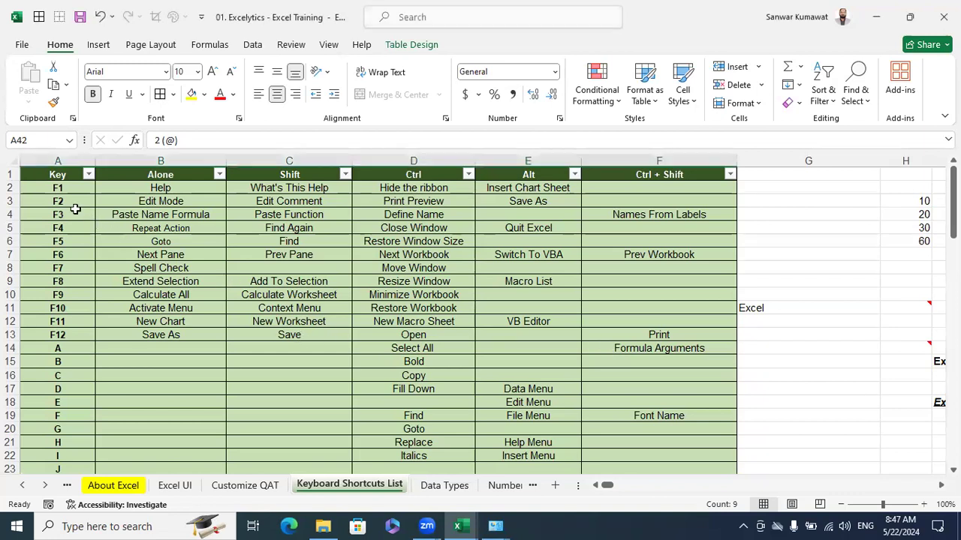
{"action": "left_click", "coordinate": [67, 163]}
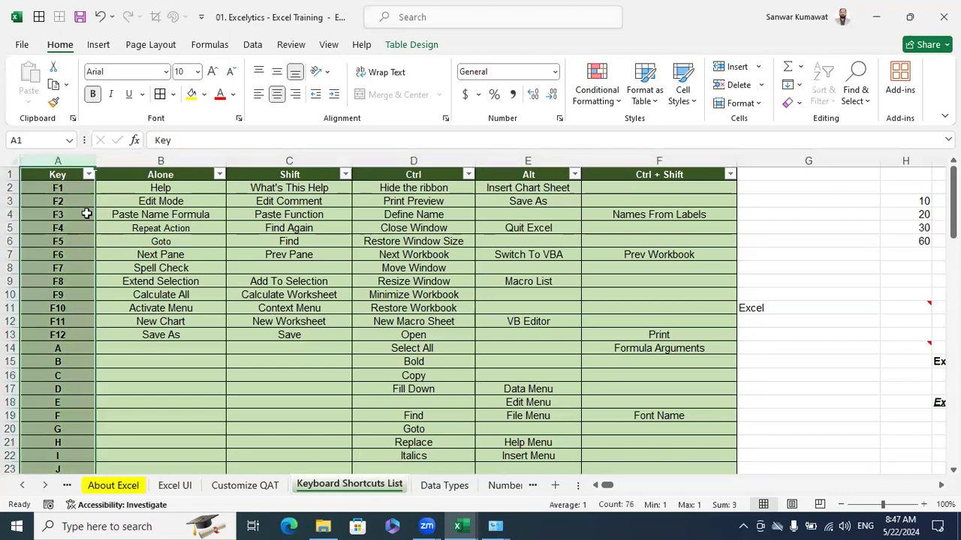
{"action": "left_click", "coordinate": [69, 228]}
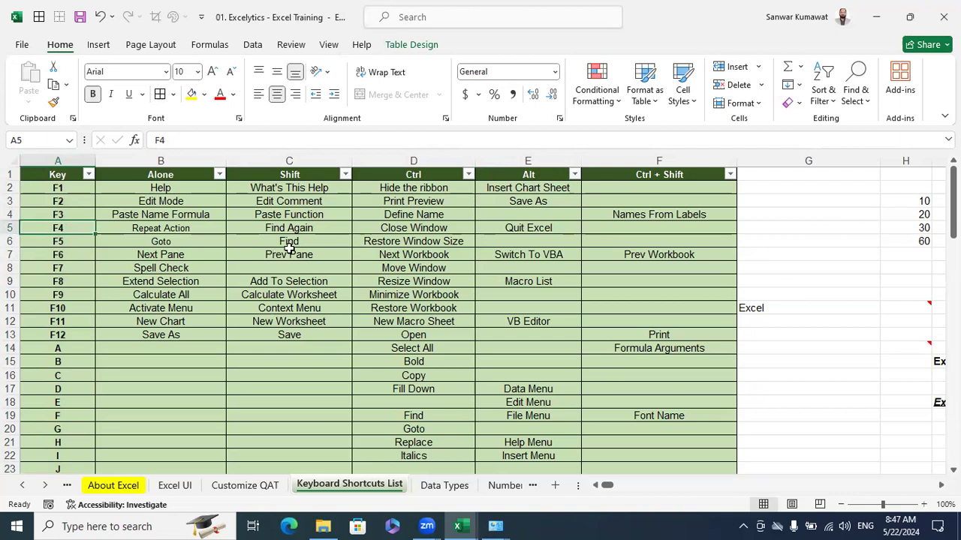
{"action": "left_click", "coordinate": [69, 163]}
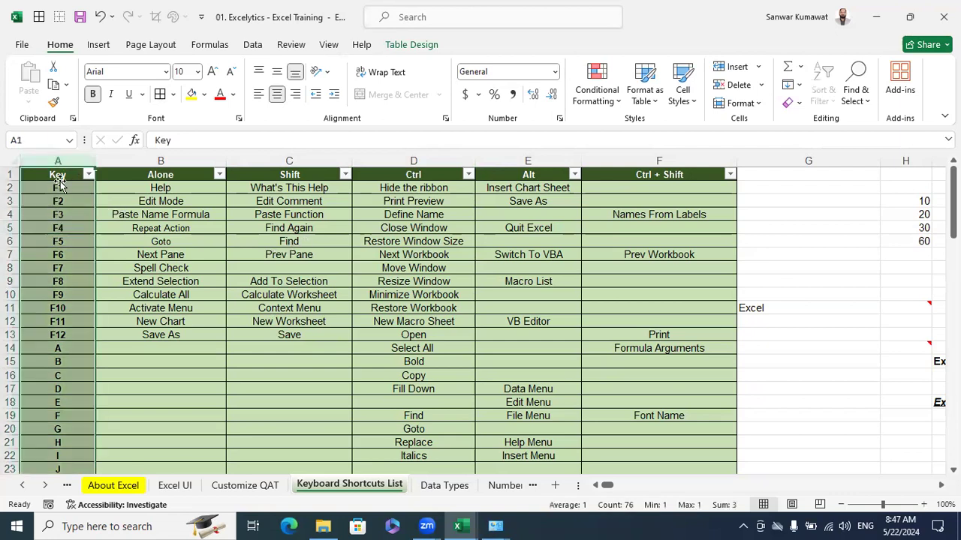
{"action": "left_click", "coordinate": [131, 252]}
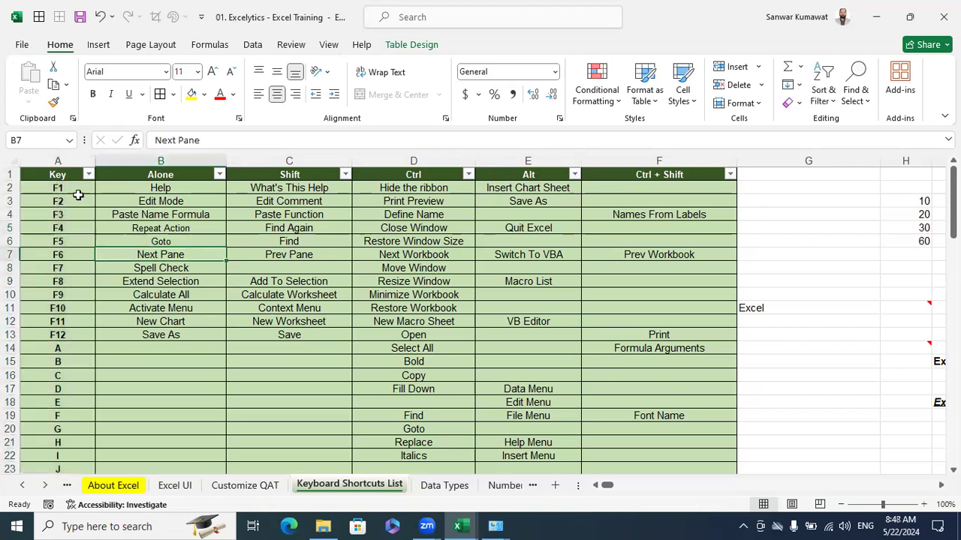
{"action": "left_click", "coordinate": [58, 227]}
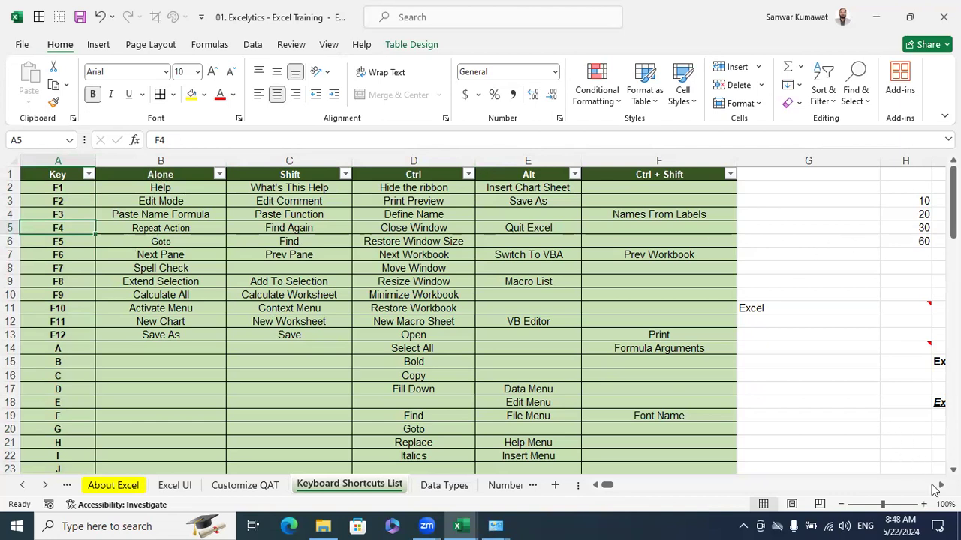
- Fill cell M2 with yellow
{"action": "left_click", "coordinate": [940, 485]}
{"action": "left_click", "coordinate": [838, 197]}
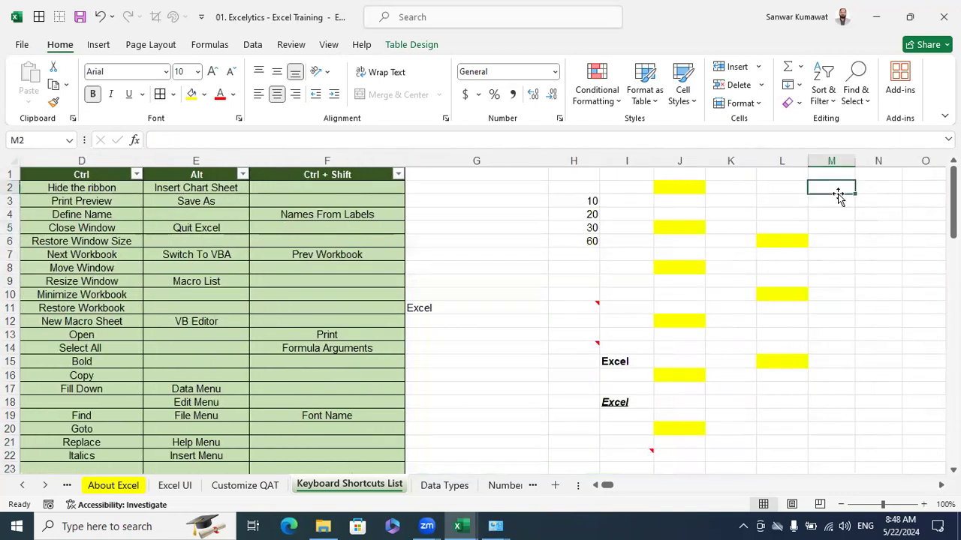
{"action": "left_click", "coordinate": [192, 94]}
- Repeat the yellow fill on cells M6, M9, M12, M17 and M21 with the Repeat Action shortcut
{"action": "left_click", "coordinate": [839, 243]}
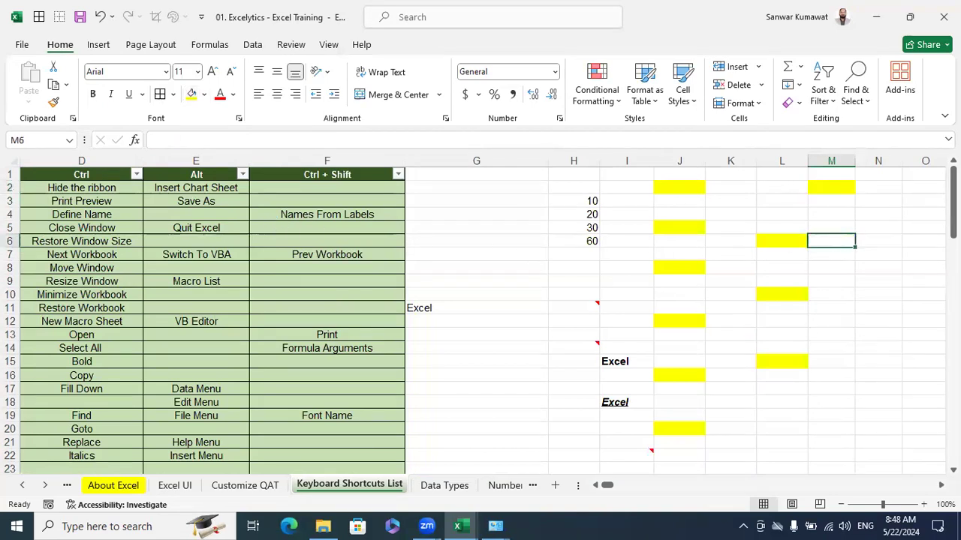
{"action": "key", "text": "F4"}
{"action": "key", "text": "Down"}
{"action": "key", "text": "Down"}
{"action": "key", "text": "Down"}
{"action": "key", "text": "F4"}
{"action": "key", "text": "Down"}
{"action": "key", "text": "Down"}
{"action": "key", "text": "Down"}
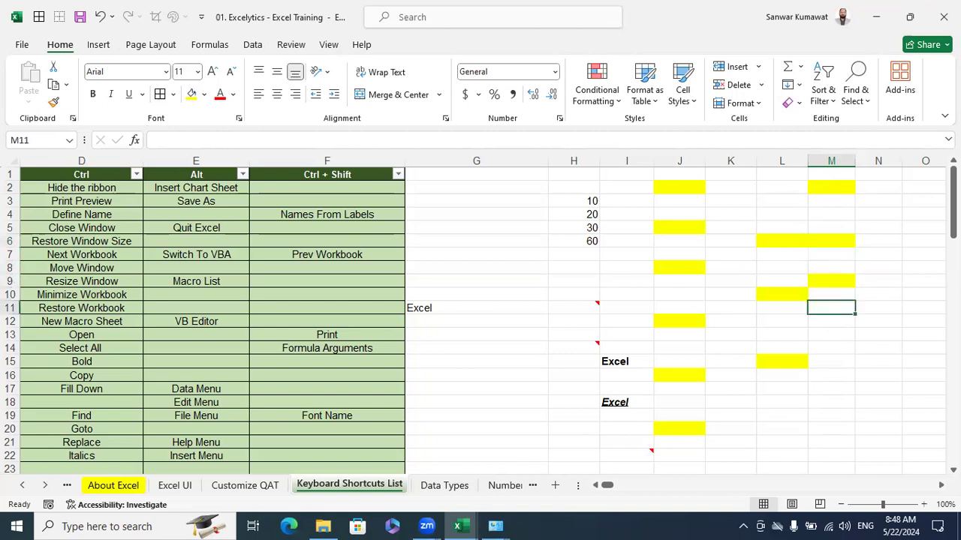
{"action": "key", "text": "F4"}
{"action": "key", "text": "Down"}
{"action": "key", "text": "Down"}
{"action": "key", "text": "Down"}
{"action": "key", "text": "Down"}
{"action": "key", "text": "Down"}
{"action": "key", "text": "F4"}
{"action": "key", "text": "Down"}
{"action": "key", "text": "Down"}
{"action": "key", "text": "Down"}
{"action": "key", "text": "Down"}
{"action": "key", "text": "F4"}
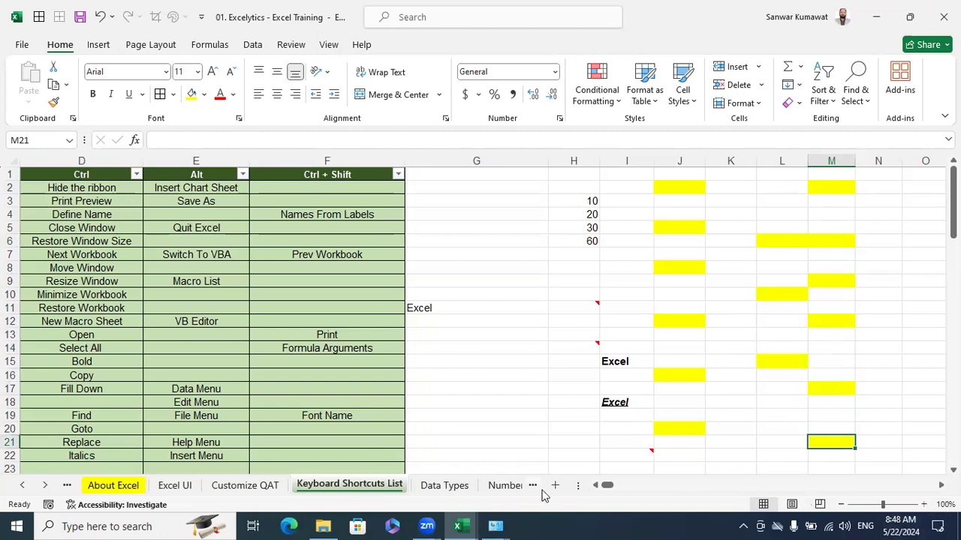
- Go back to the shortcut table and examine the Shift column's entries for F2 and F11
{"action": "left_click_drag", "start_coordinate": [608, 486], "coordinate": [598, 488]}
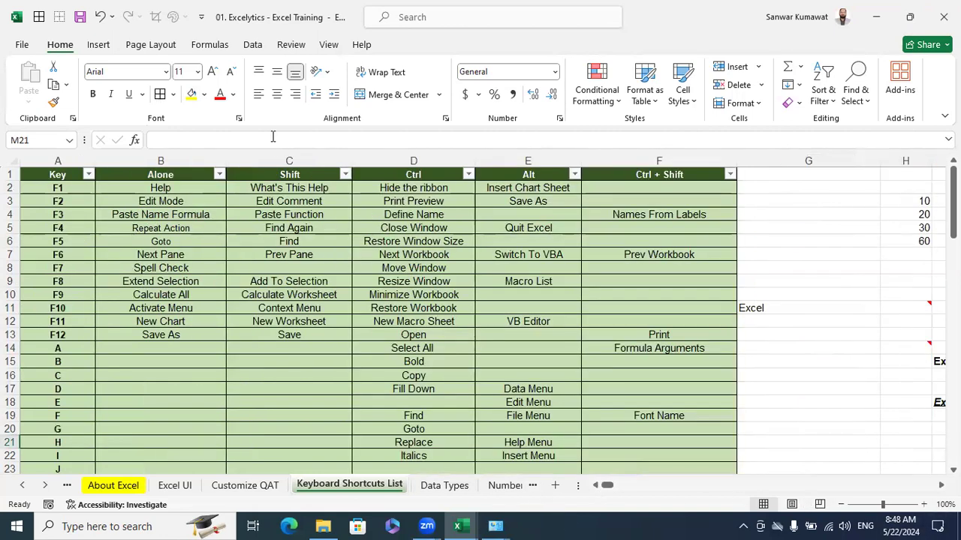
{"action": "left_click", "coordinate": [254, 179]}
{"action": "left_click", "coordinate": [60, 200]}
{"action": "left_click", "coordinate": [272, 201]}
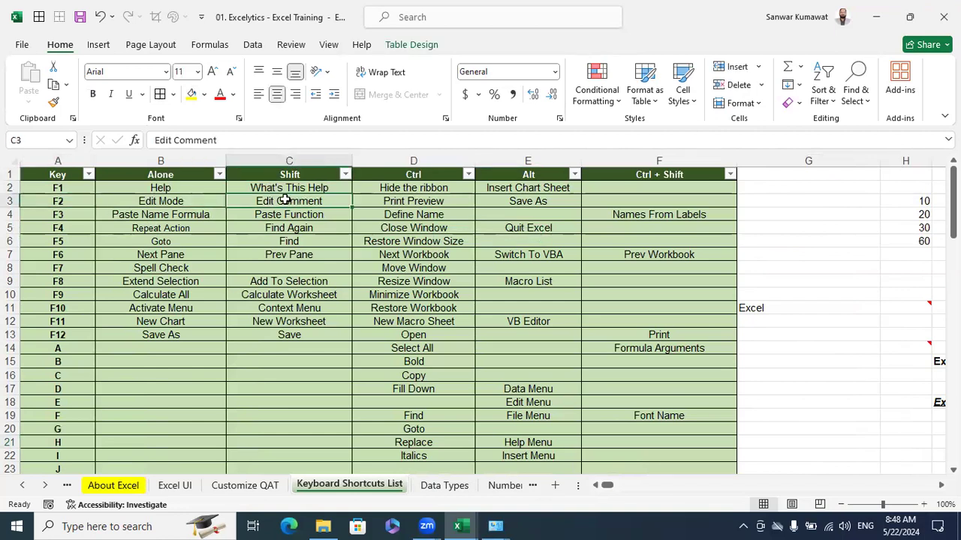
{"action": "left_click", "coordinate": [285, 177]}
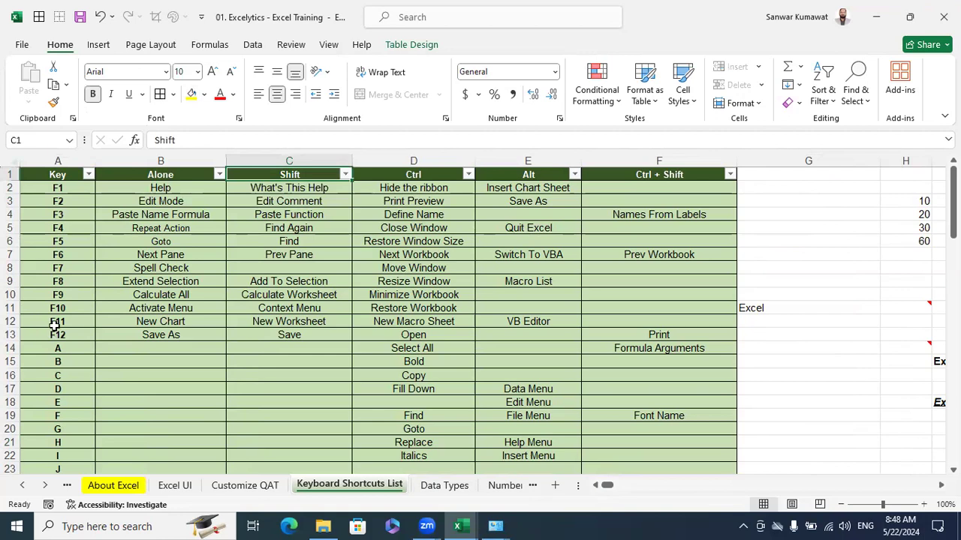
{"action": "left_click", "coordinate": [54, 324]}
{"action": "left_click", "coordinate": [275, 325]}
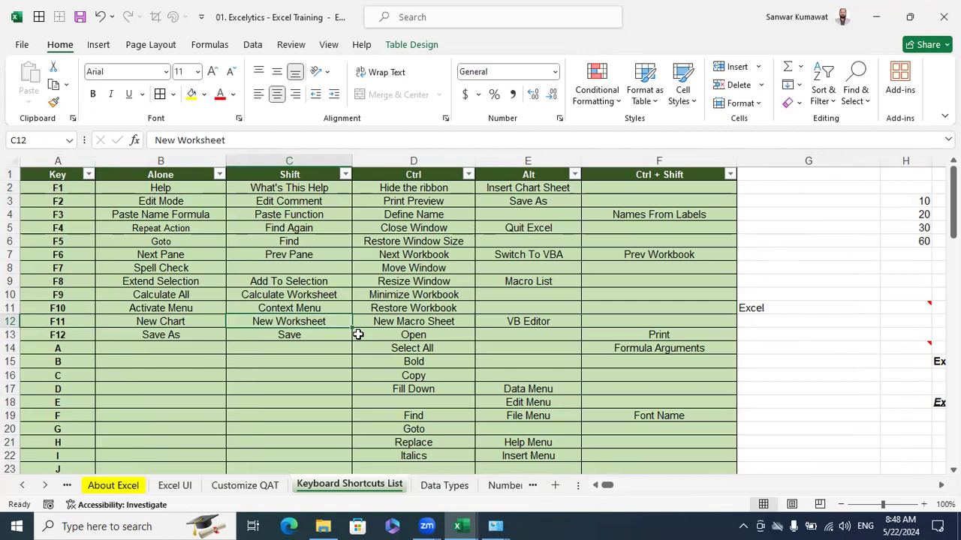
- Examine the Ctrl column's entries for the A and C keys in the shortcut table
{"action": "left_click", "coordinate": [434, 177]}
{"action": "left_click", "coordinate": [66, 350]}
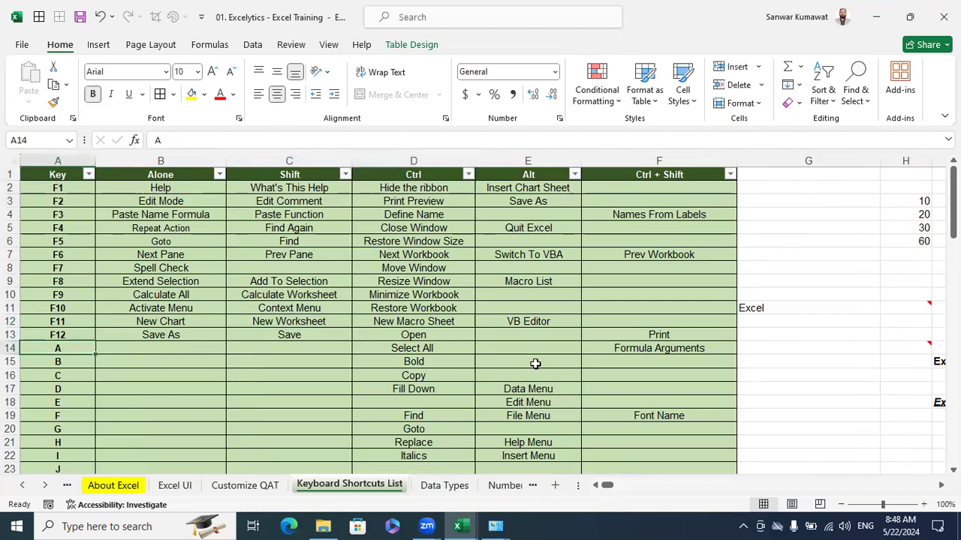
{"action": "left_click", "coordinate": [424, 345]}
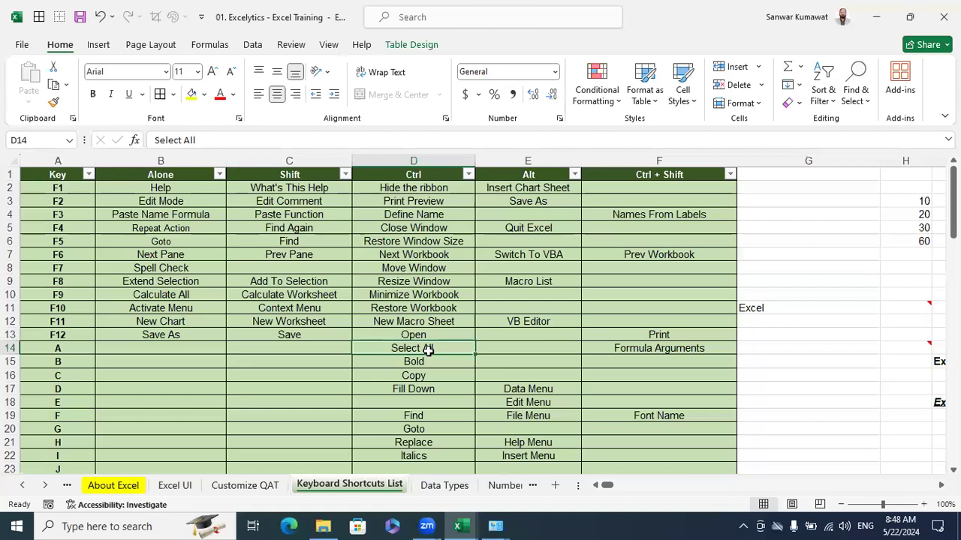
{"action": "left_click", "coordinate": [426, 183]}
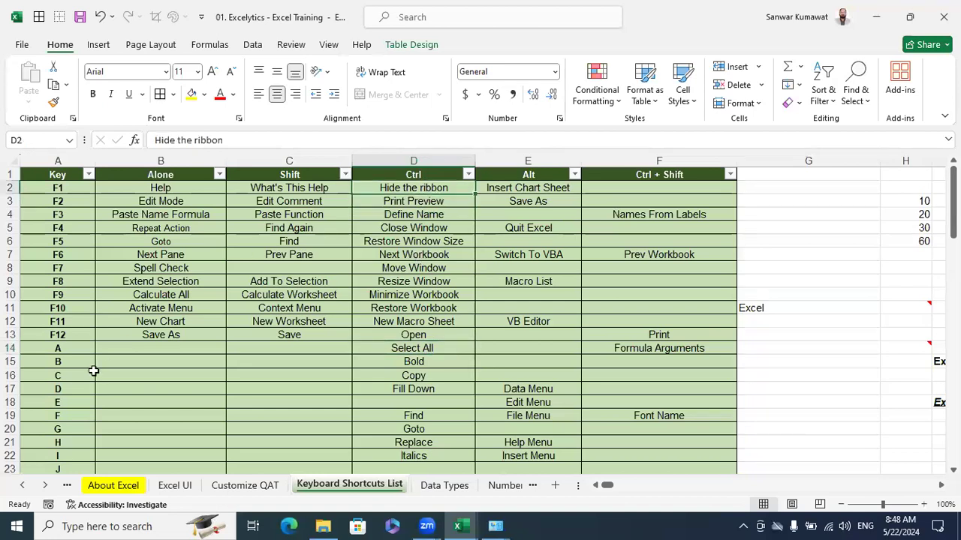
{"action": "left_click", "coordinate": [89, 375]}
{"action": "left_click", "coordinate": [392, 379]}
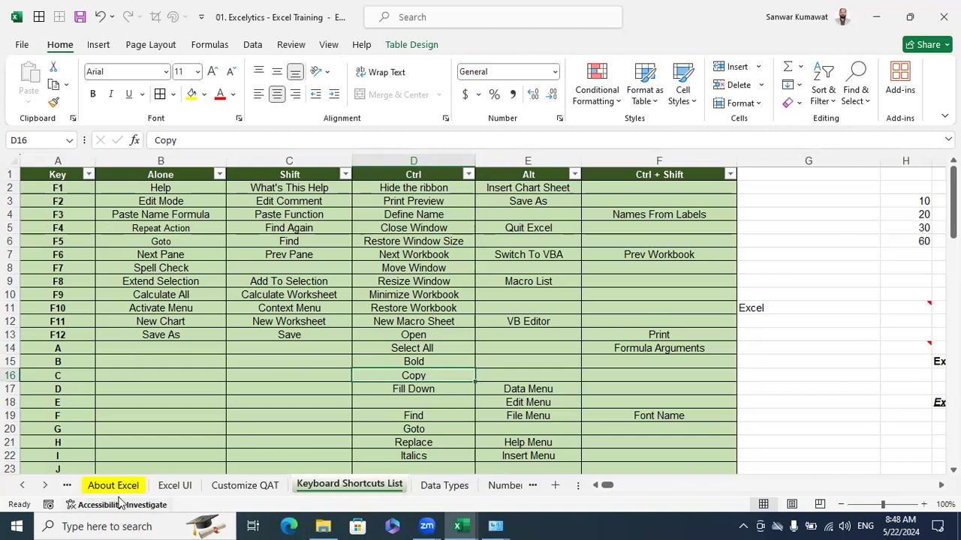
- Open the Home sheet and view its training overview
{"action": "left_click", "coordinate": [25, 487]}
{"action": "left_click", "coordinate": [25, 486]}
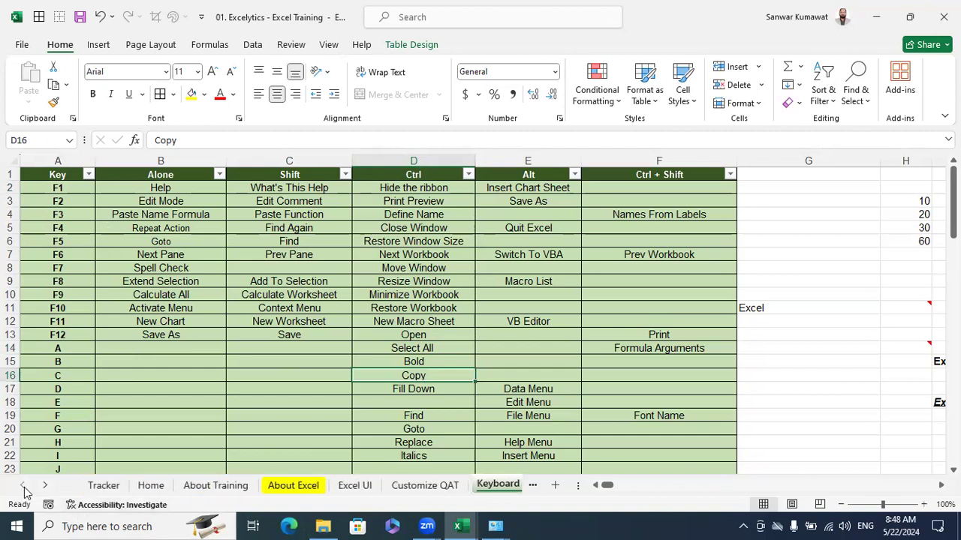
{"action": "left_click", "coordinate": [149, 485]}
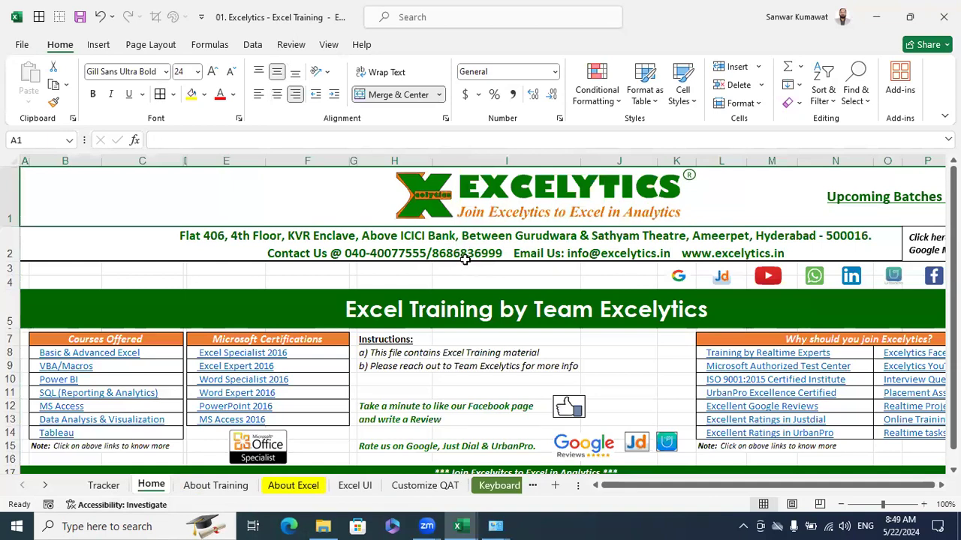
{"action": "left_click", "coordinate": [465, 268]}
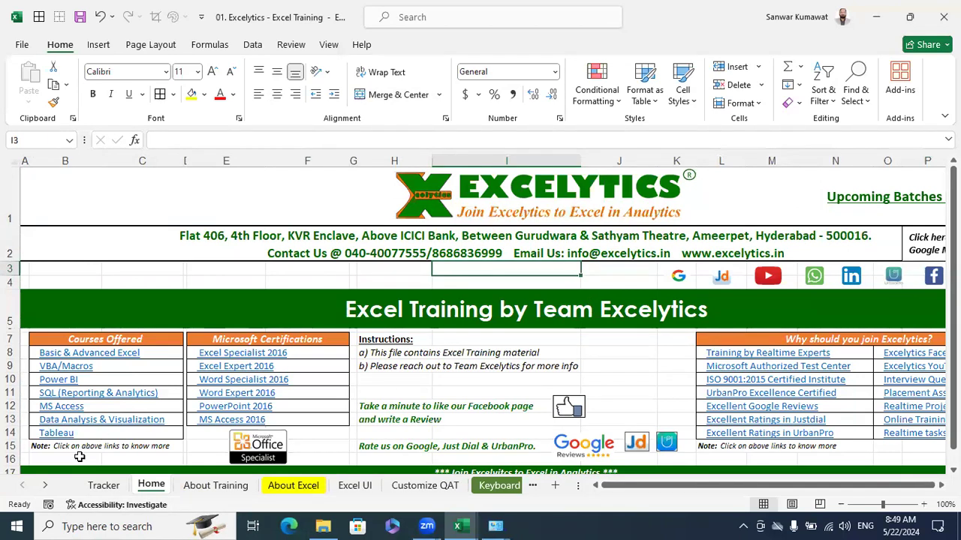
- Move through the Keyboard Shortcuts List and Data Types sheets to Number Formats and view its shortcut list
{"action": "left_click", "coordinate": [45, 487]}
{"action": "left_click", "coordinate": [45, 486]}
{"action": "left_click", "coordinate": [45, 487]}
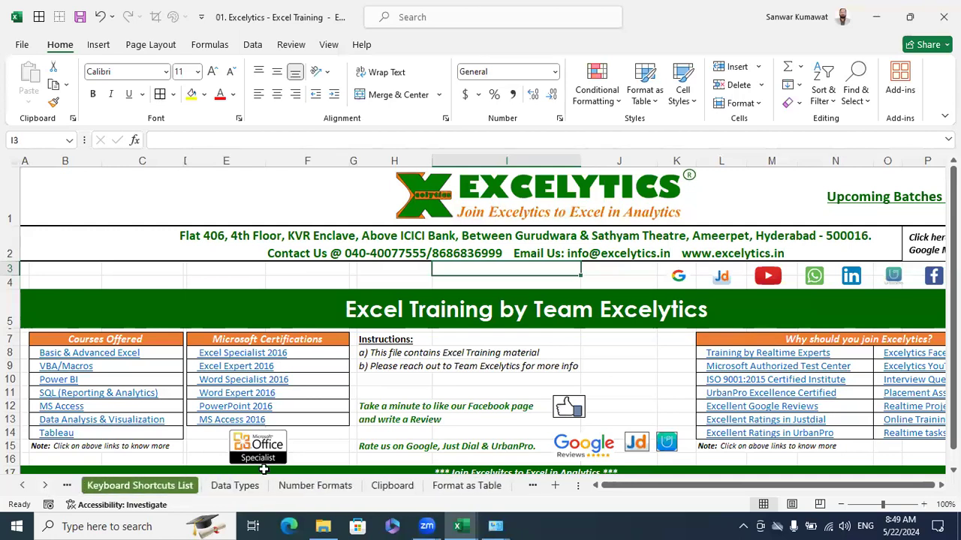
{"action": "key", "text": "ctrl+Page_Down"}
{"action": "key", "text": "ctrl+Page_Down"}
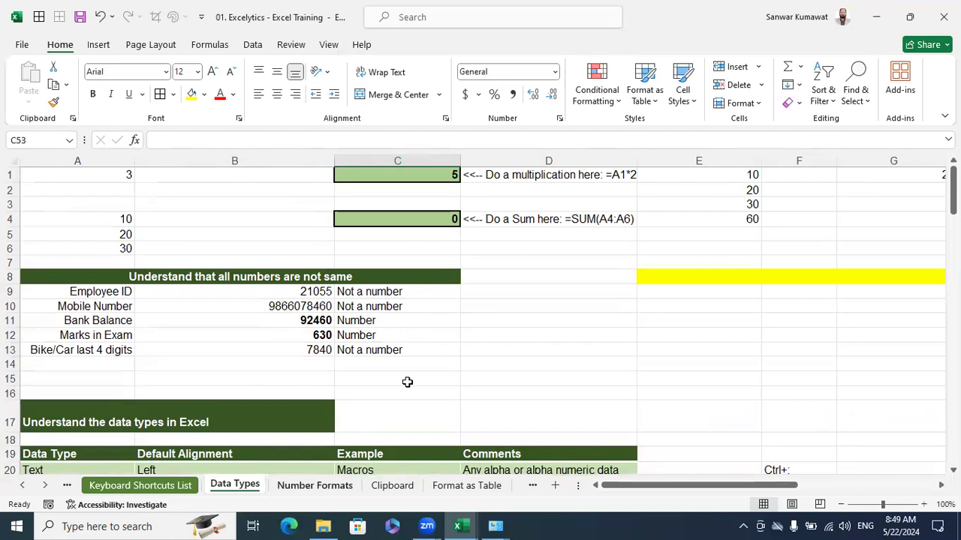
{"action": "key", "text": "ctrl+Page_Down"}
{"action": "scroll", "coordinate": [465, 291], "scroll_direction": "up", "scroll_amount": 20}
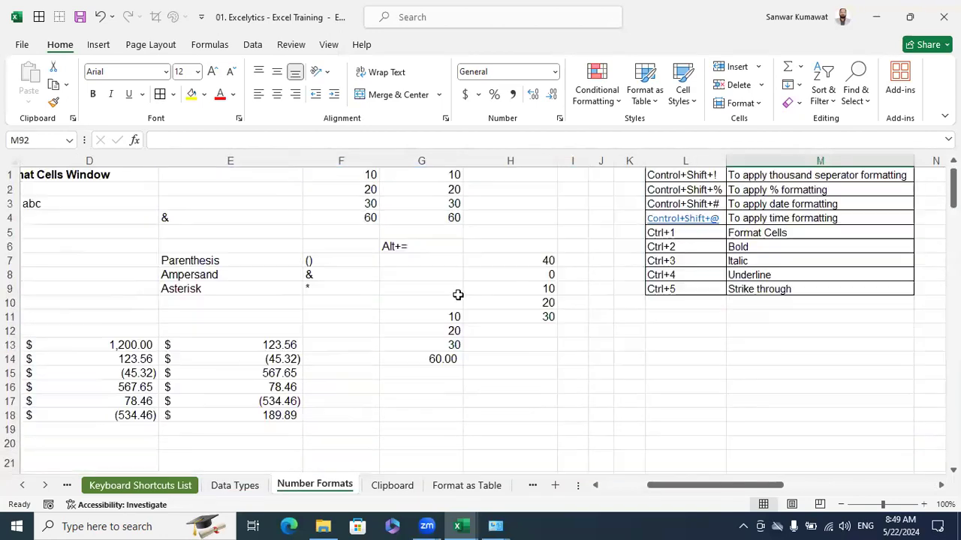
- On the Clipboard sheet, copy cell H10, view the Paste Special options for cell G10, and cancel without pasting
{"action": "left_click", "coordinate": [392, 485]}
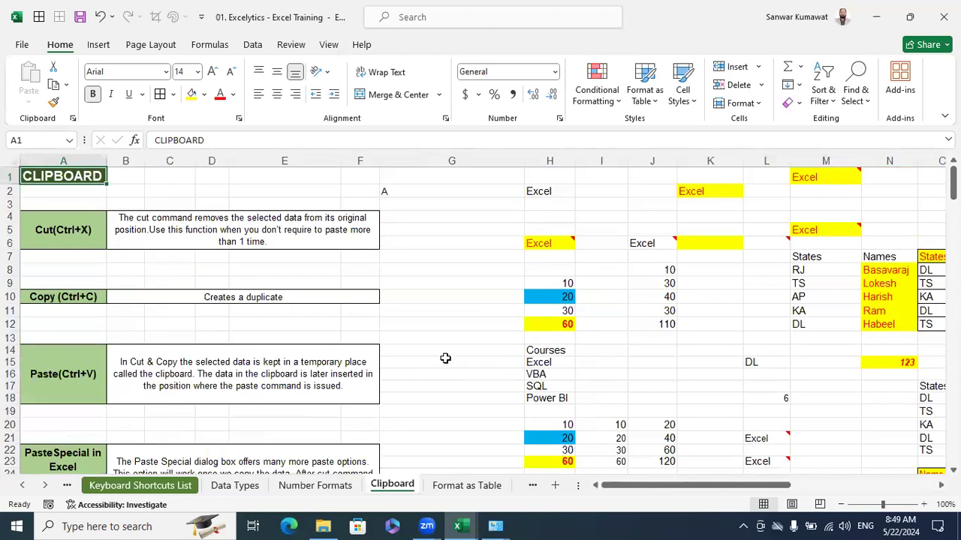
{"action": "left_click", "coordinate": [440, 287]}
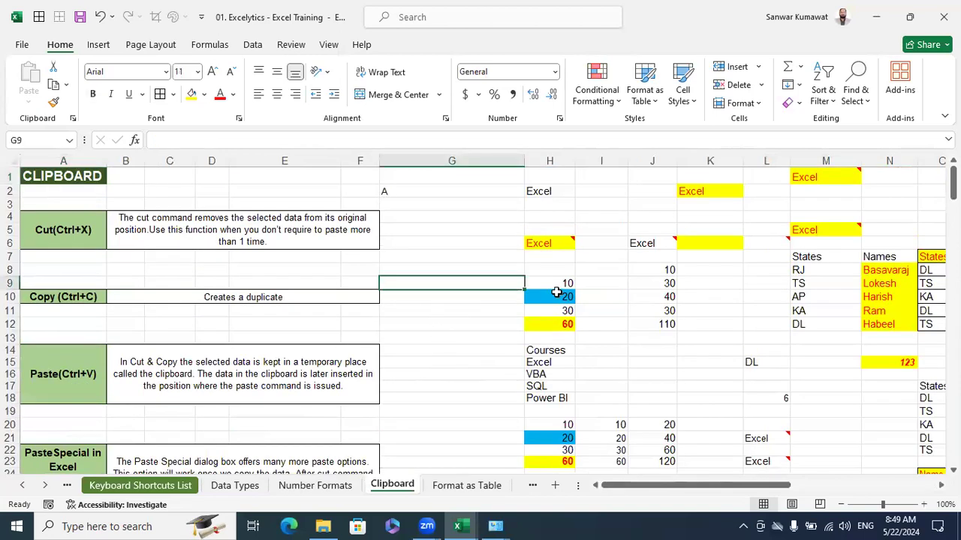
{"action": "left_click", "coordinate": [557, 295]}
{"action": "key", "text": "ctrl+c"}
{"action": "left_click", "coordinate": [496, 292]}
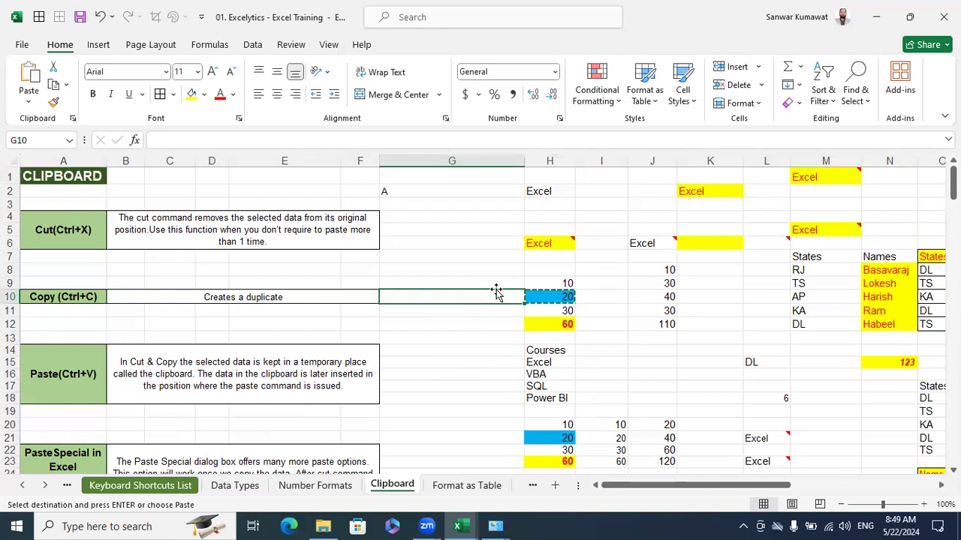
{"action": "key", "text": "ctrl+alt+v"}
{"action": "left_click_drag", "start_coordinate": [225, 295], "coordinate": [591, 186]}
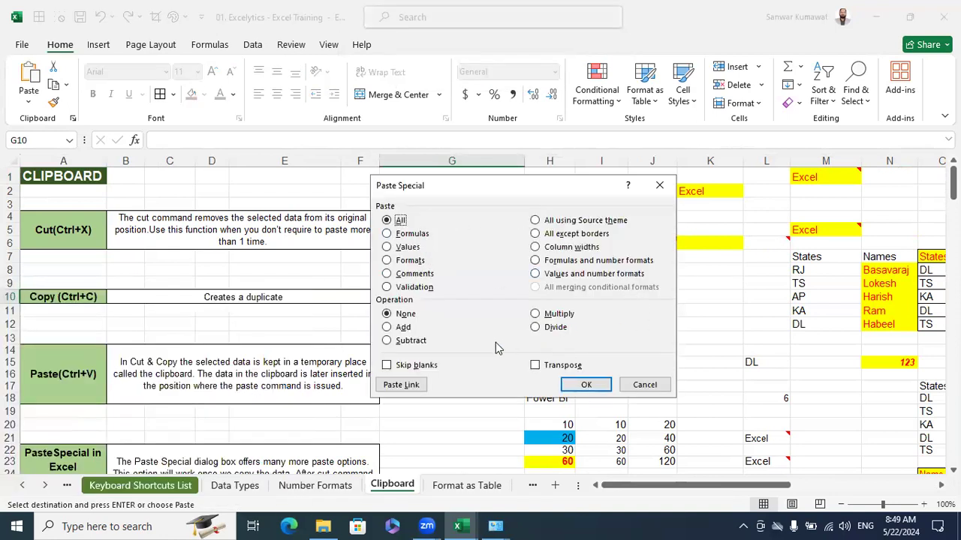
{"action": "left_click", "coordinate": [645, 384]}
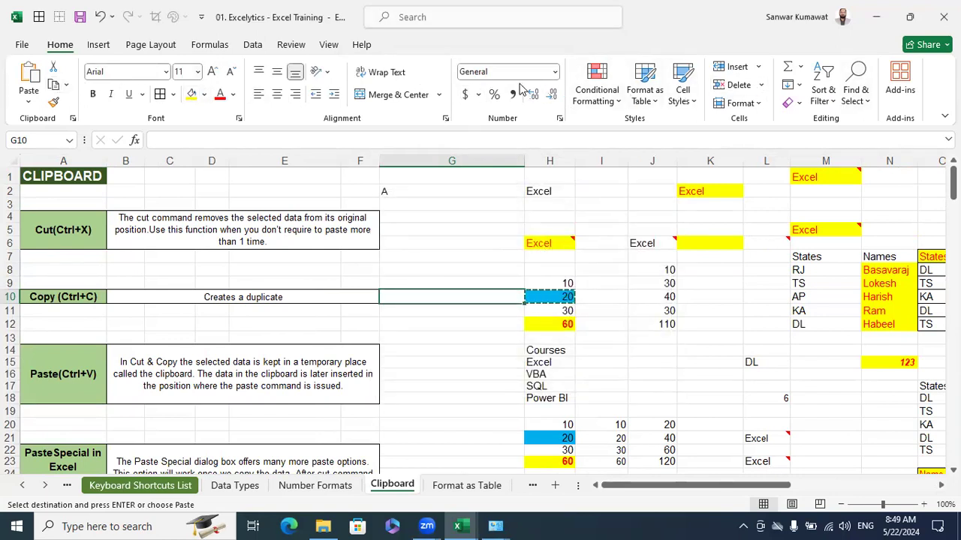
{"action": "left_click", "coordinate": [599, 273]}
{"action": "key", "text": "Escape"}
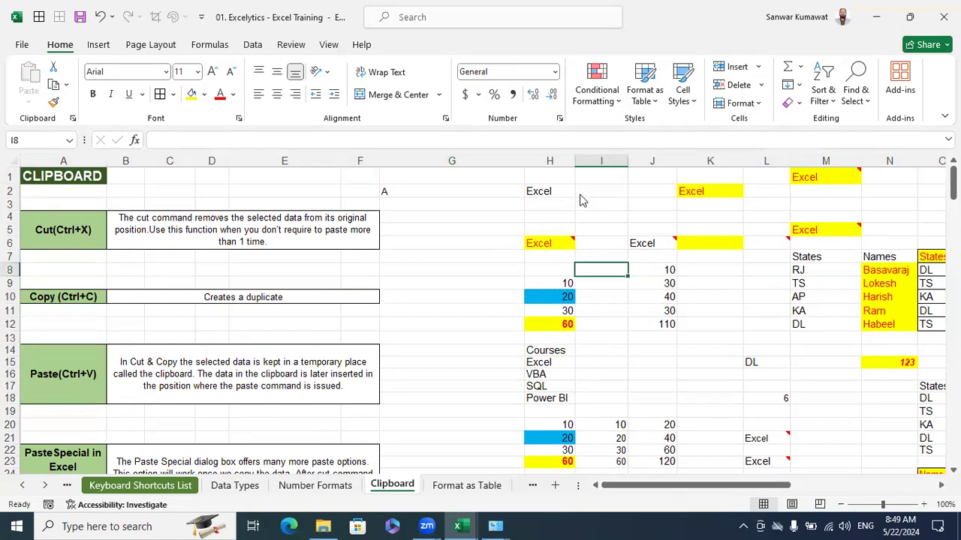